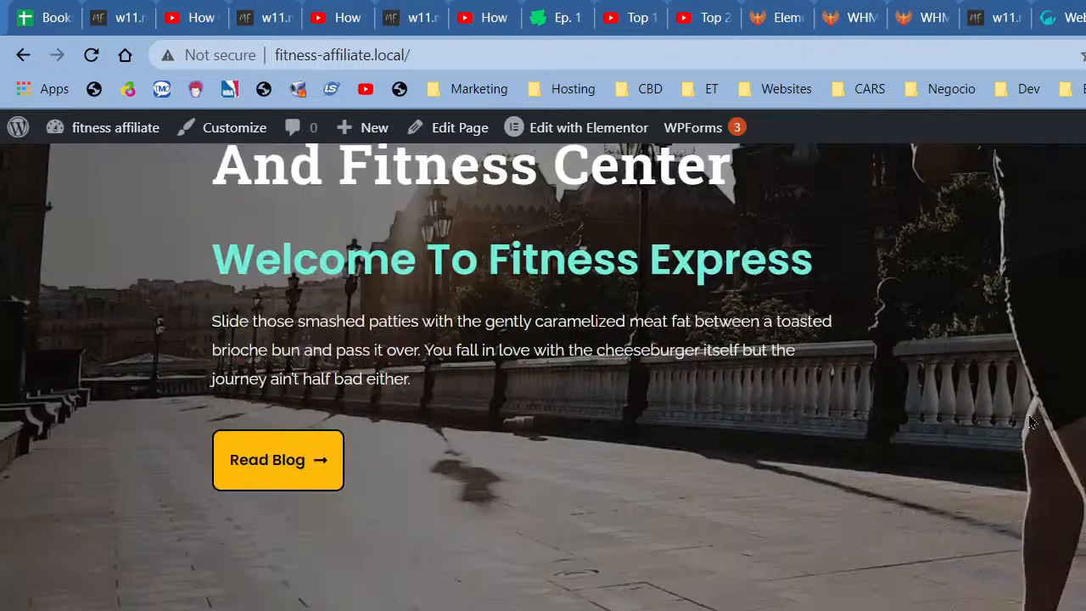
- Check the livestream page of the fitness affiliate tutorial in YouTube Studio and return to the fitness-affiliate.local homepage
scroll(1031, 422, up, 6)
scroll(1031, 422, up, 4)
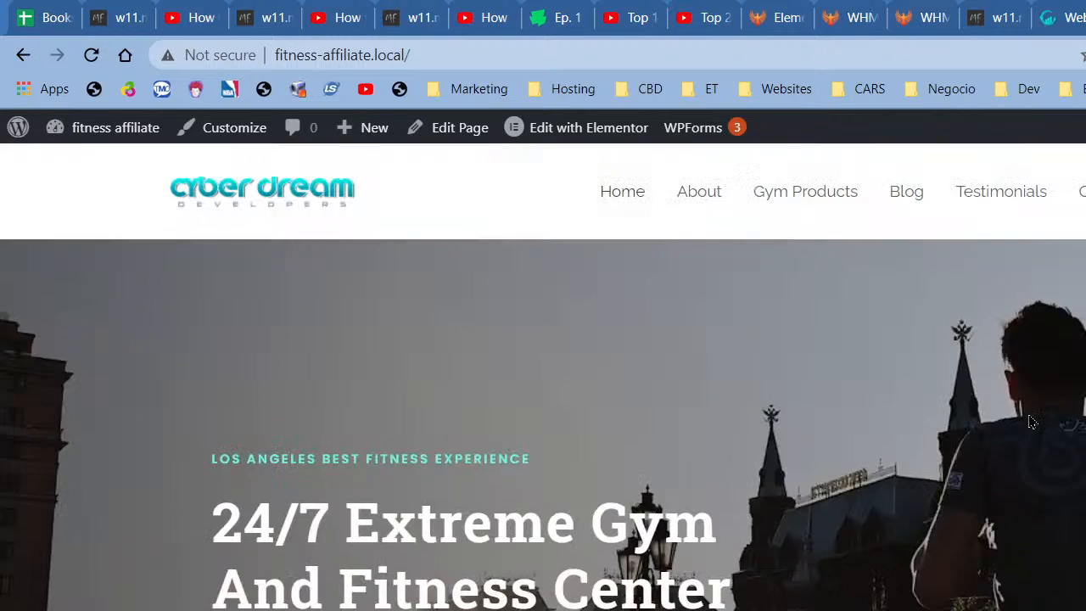
click(1085, 17)
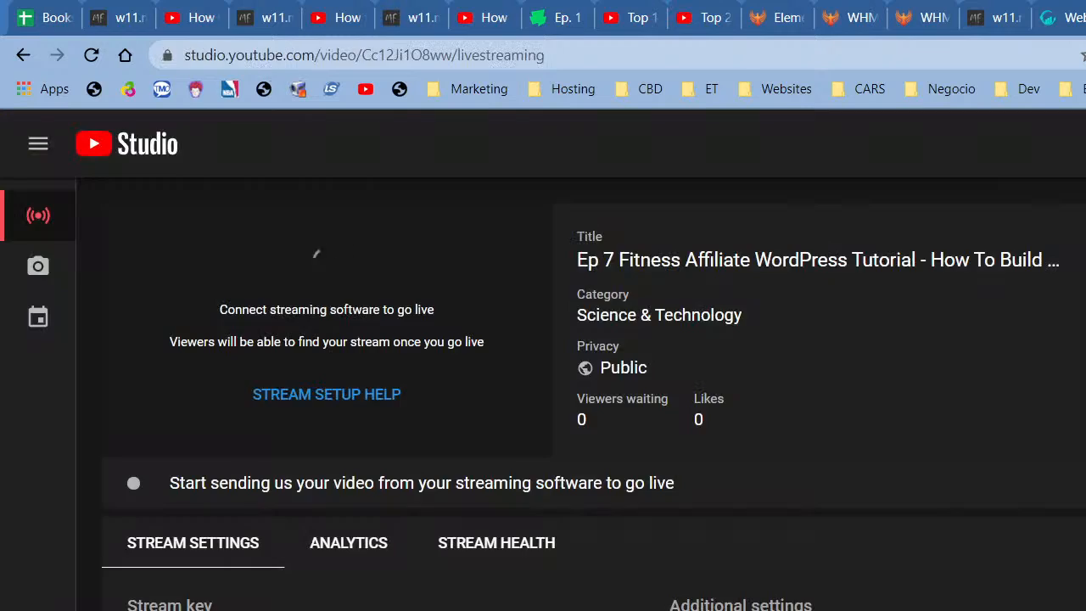
click(1085, 17)
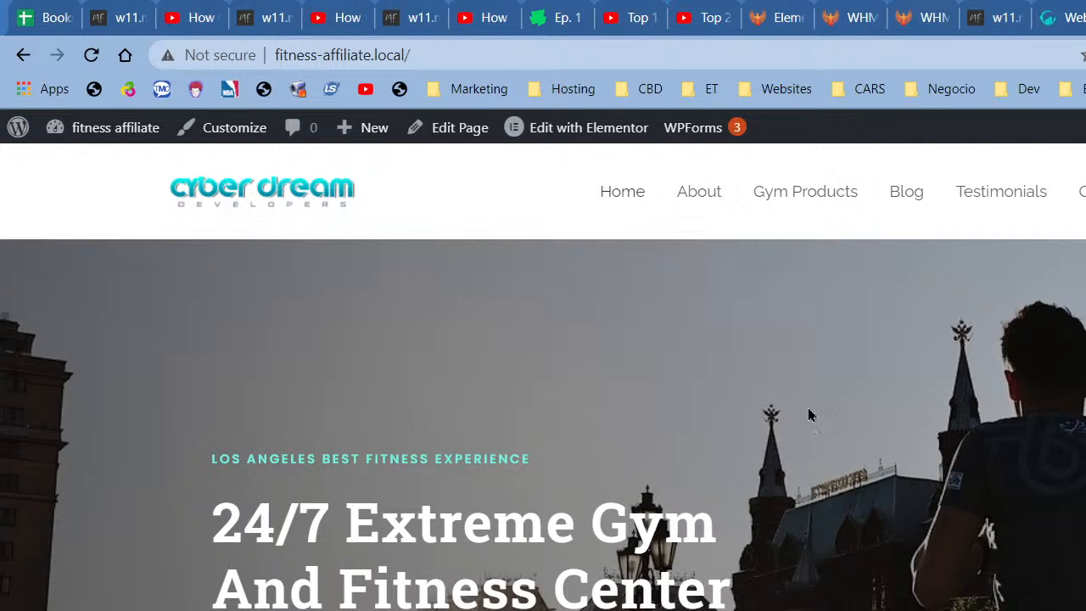
scroll(628, 397, down, 3)
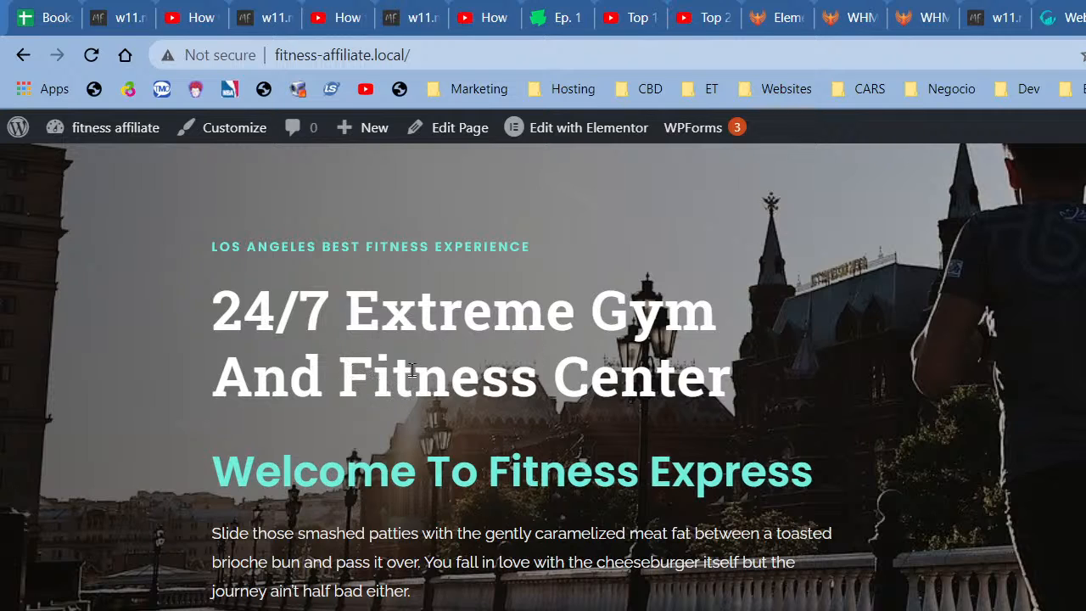
scroll(700, 386, up, 1)
scroll(702, 386, up, 1)
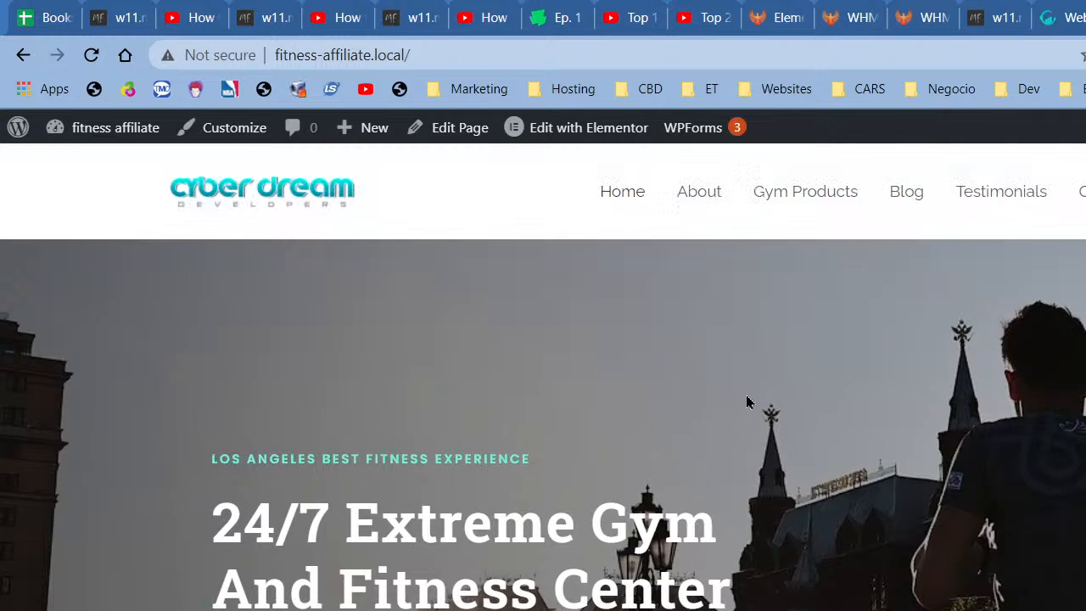
scroll(894, 414, down, 6)
scroll(894, 414, up, 5)
scroll(895, 417, up, 1)
scroll(632, 286, down, 10)
scroll(632, 280, up, 10)
scroll(770, 263, down, 1)
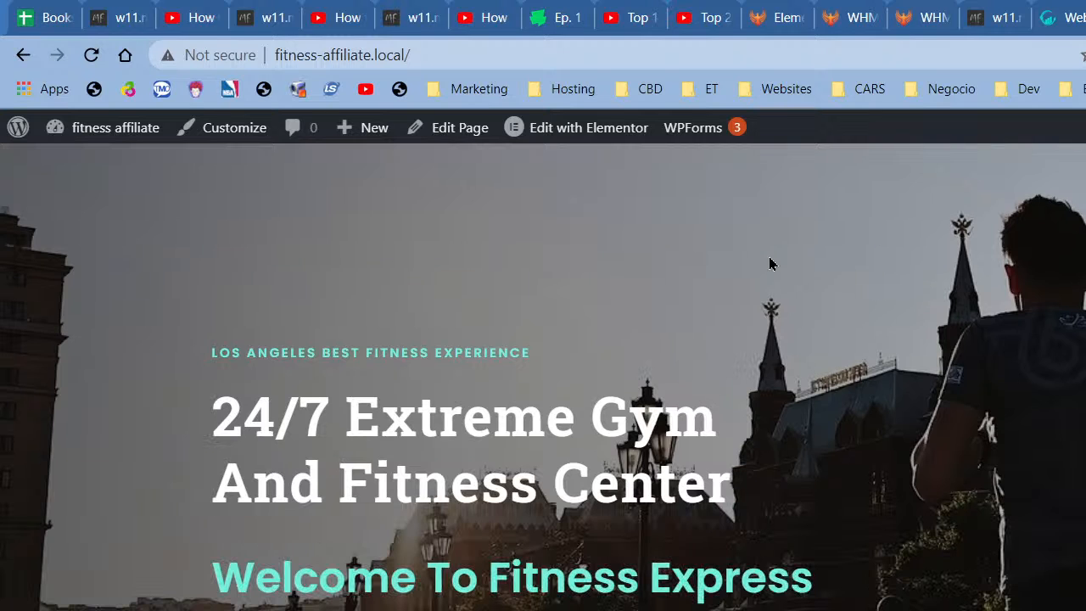
scroll(769, 263, up, 1)
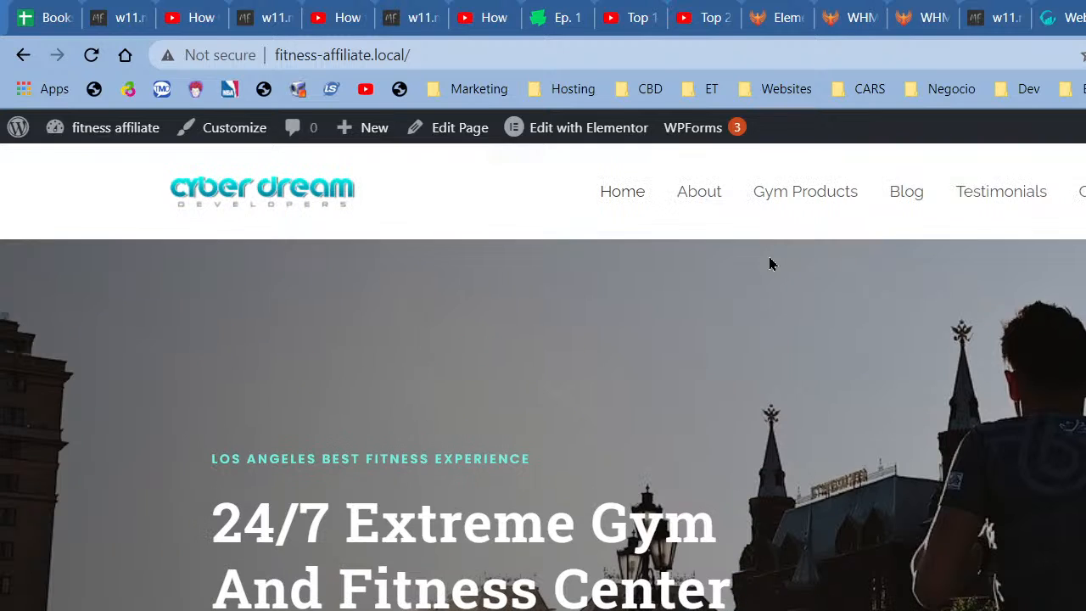
scroll(769, 263, down, 1)
scroll(769, 263, up, 1)
scroll(887, 311, down, 5)
scroll(880, 320, up, 5)
scroll(989, 316, down, 3)
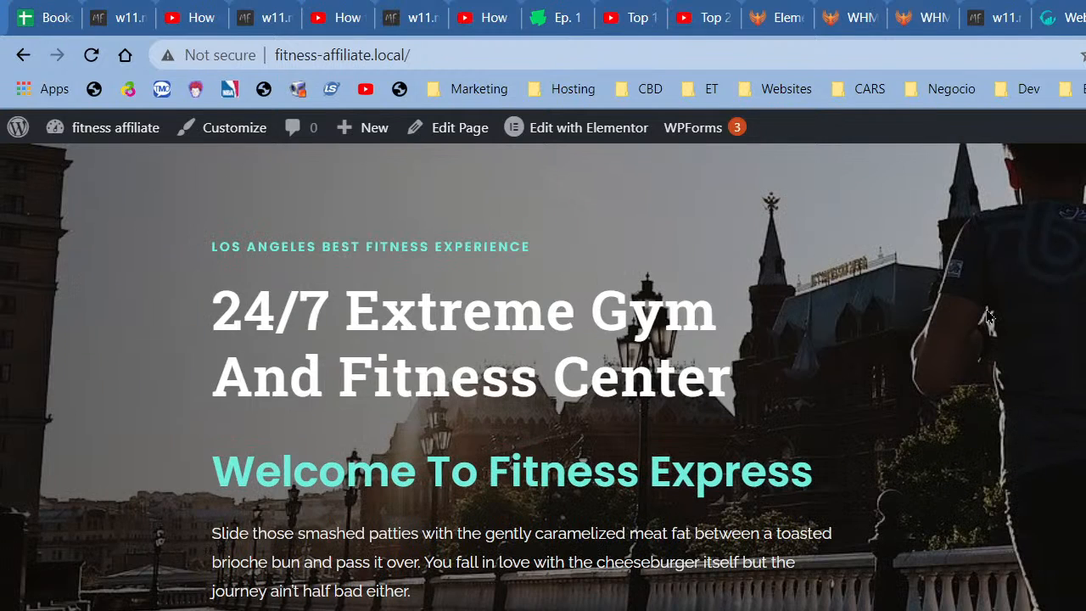
scroll(244, 277, up, 1)
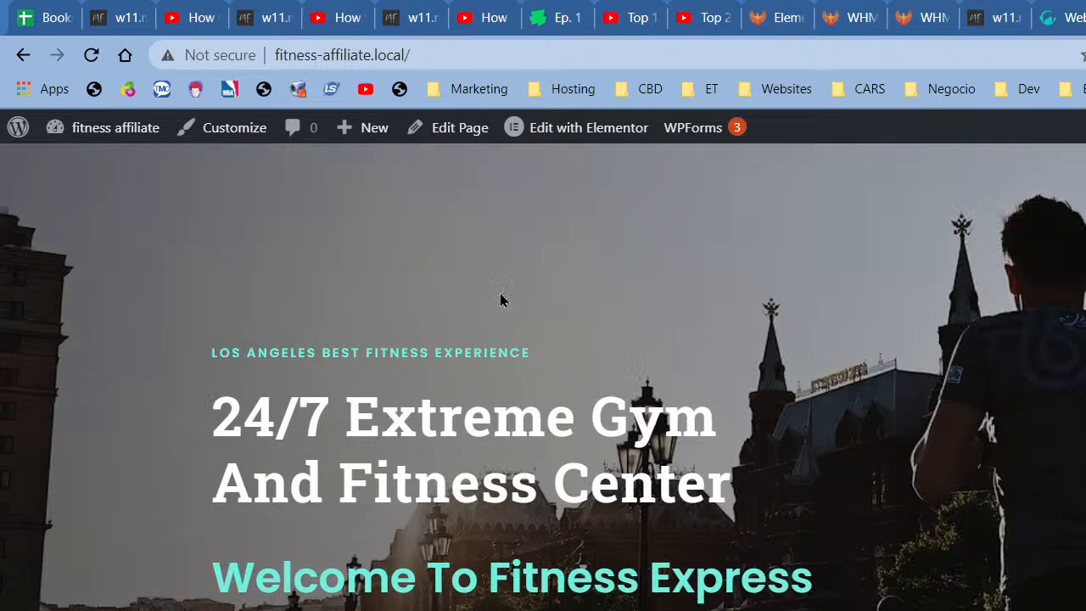
- Review the fitness affiliate homepage from the hero section through the blog posts, diet tips and subscribe form to the social media section
scroll(1007, 439, down, 5)
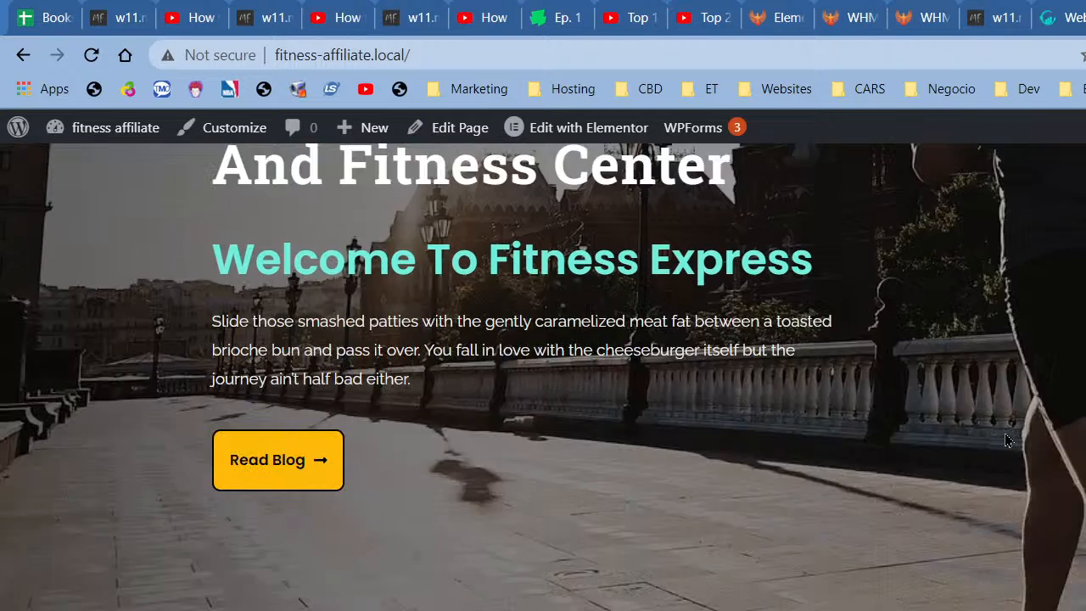
scroll(1005, 438, down, 5)
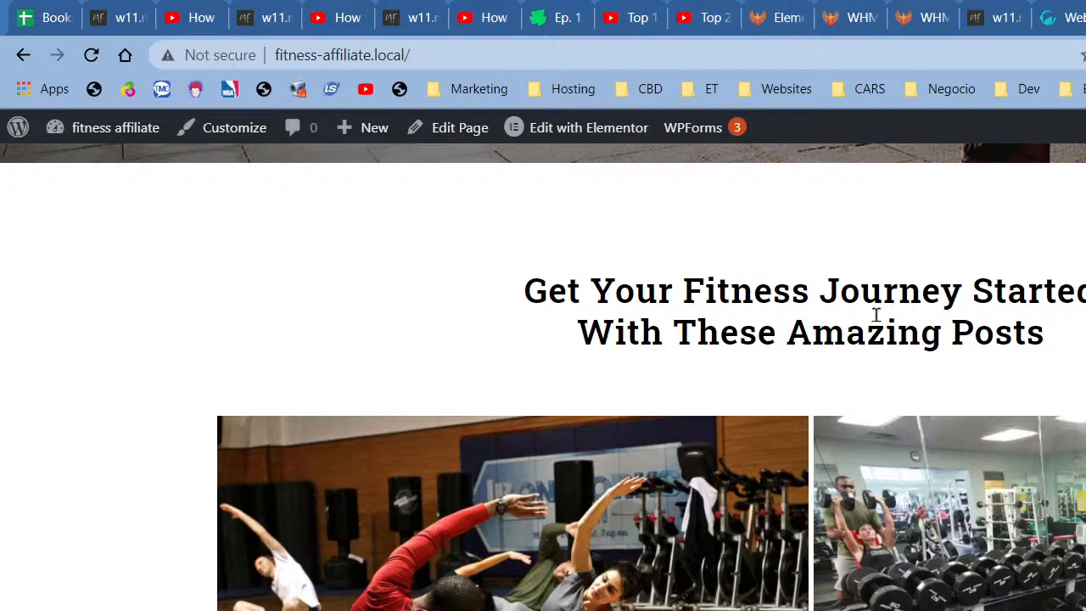
scroll(940, 331, down, 1)
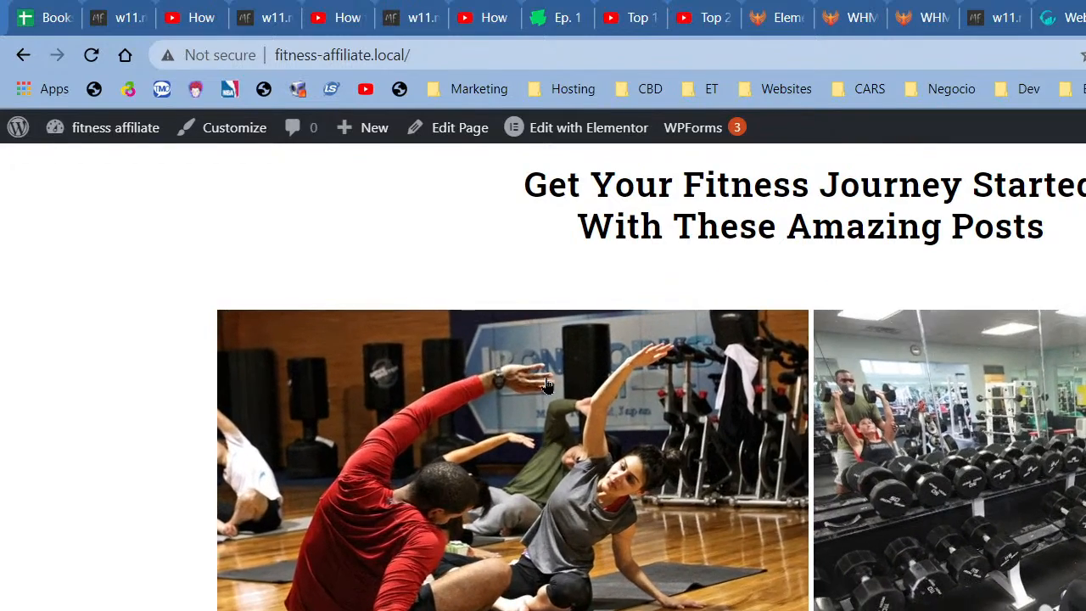
scroll(931, 350, down, 10)
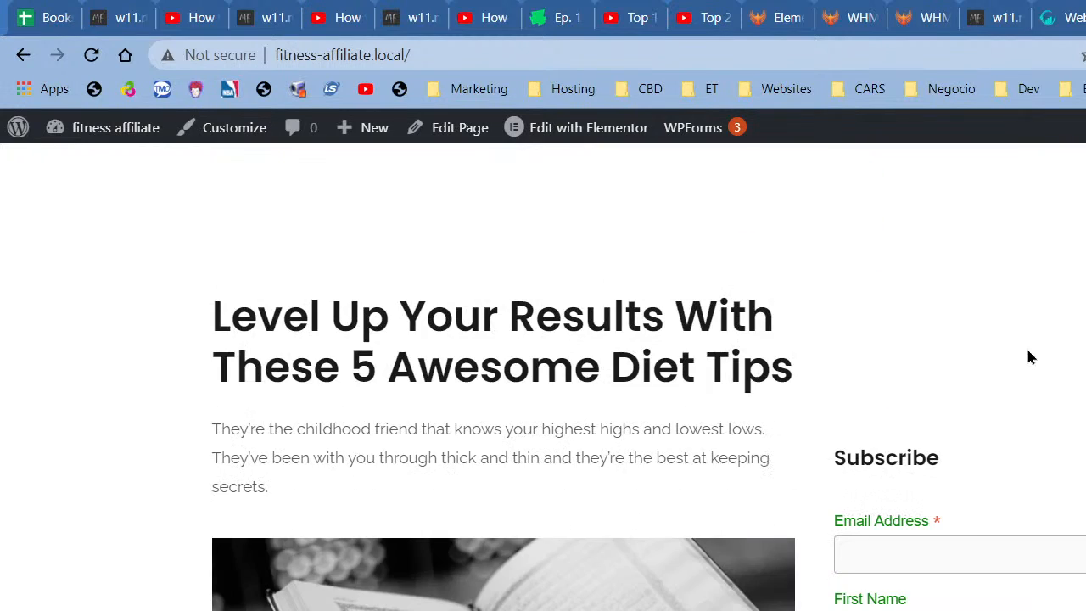
scroll(760, 378, down, 3)
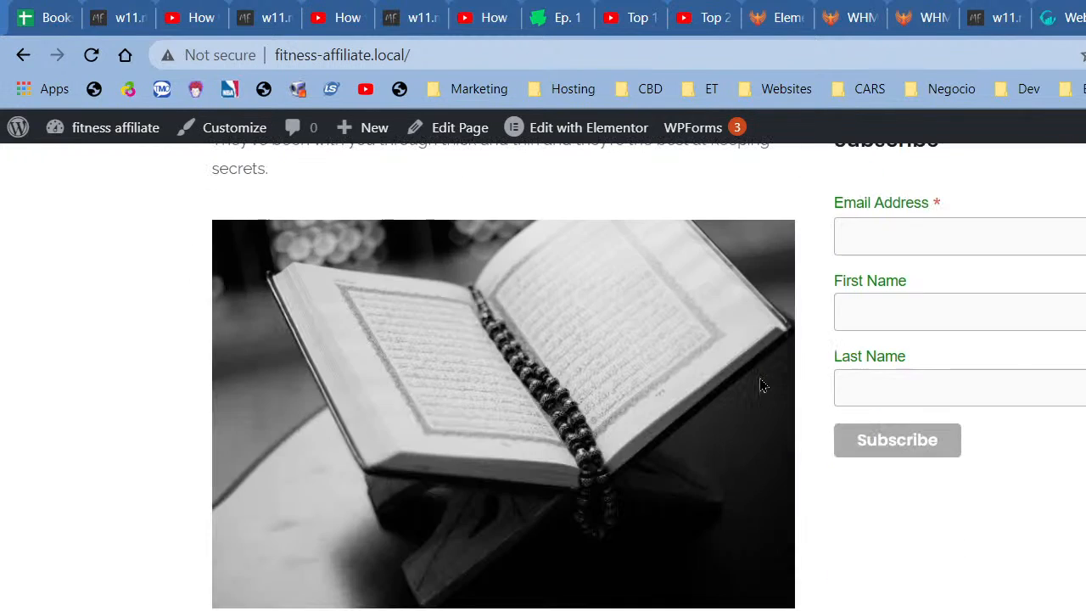
scroll(754, 331, down, 5)
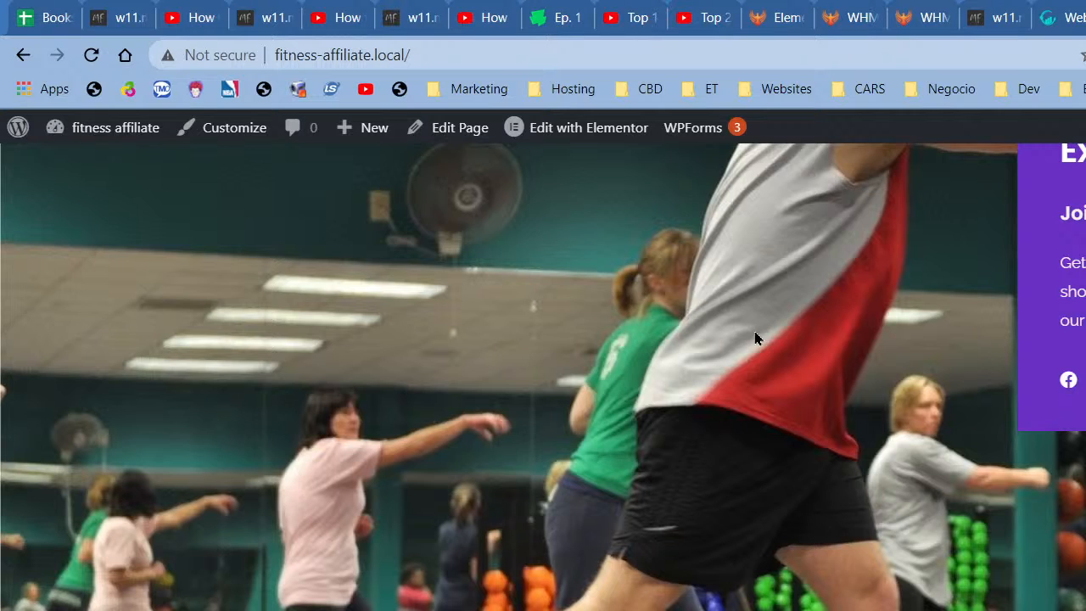
scroll(754, 331, down, 3)
scroll(756, 339, up, 12)
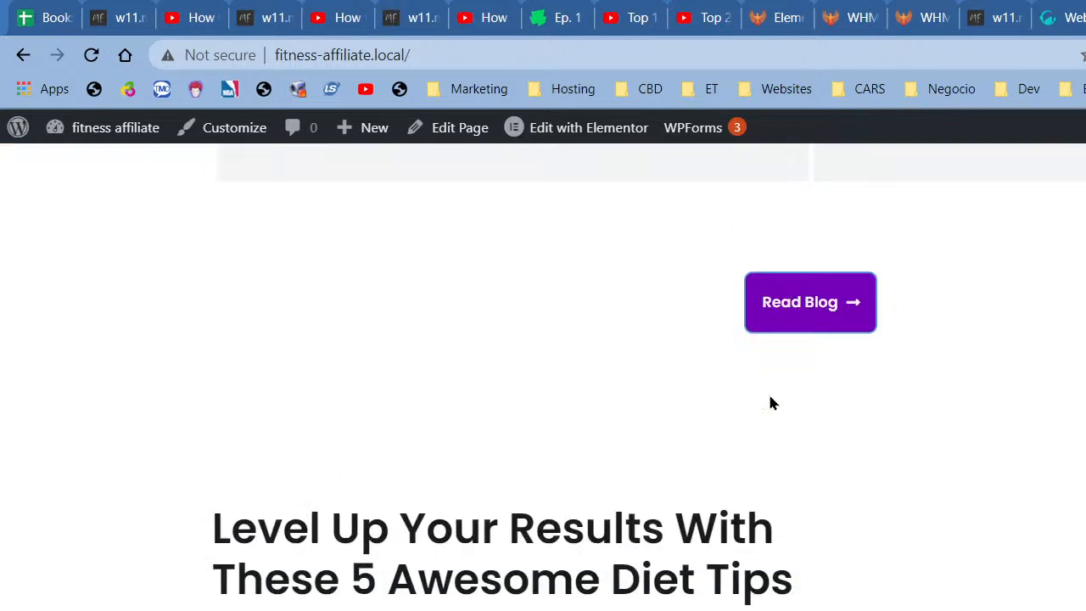
scroll(771, 399, down, 3)
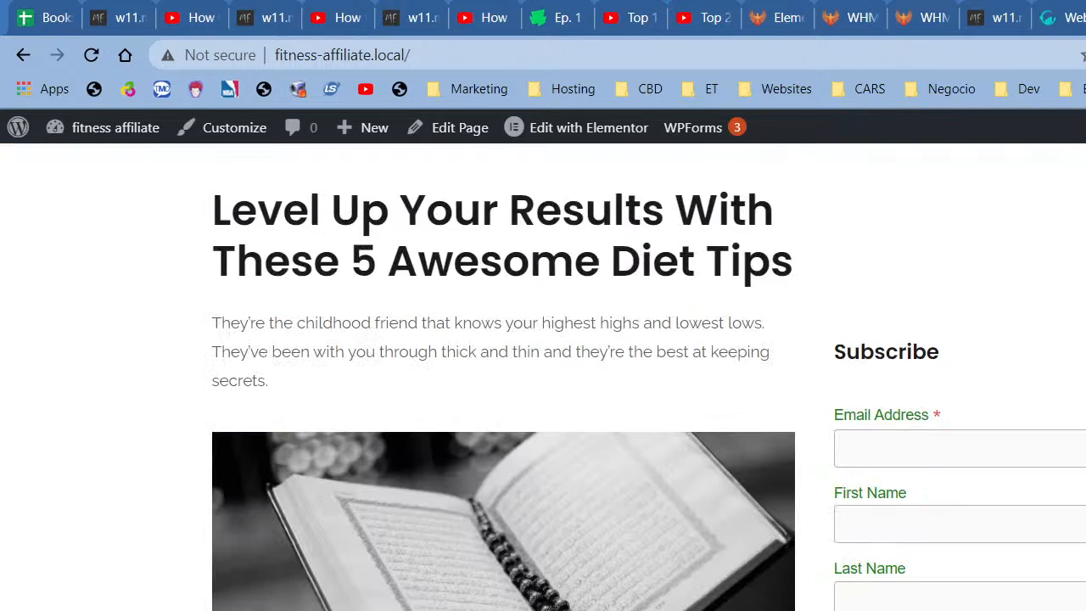
- Open expressiveteez.com in a new browser tab and look through its homepage down to the footer
key(ctrl+t)
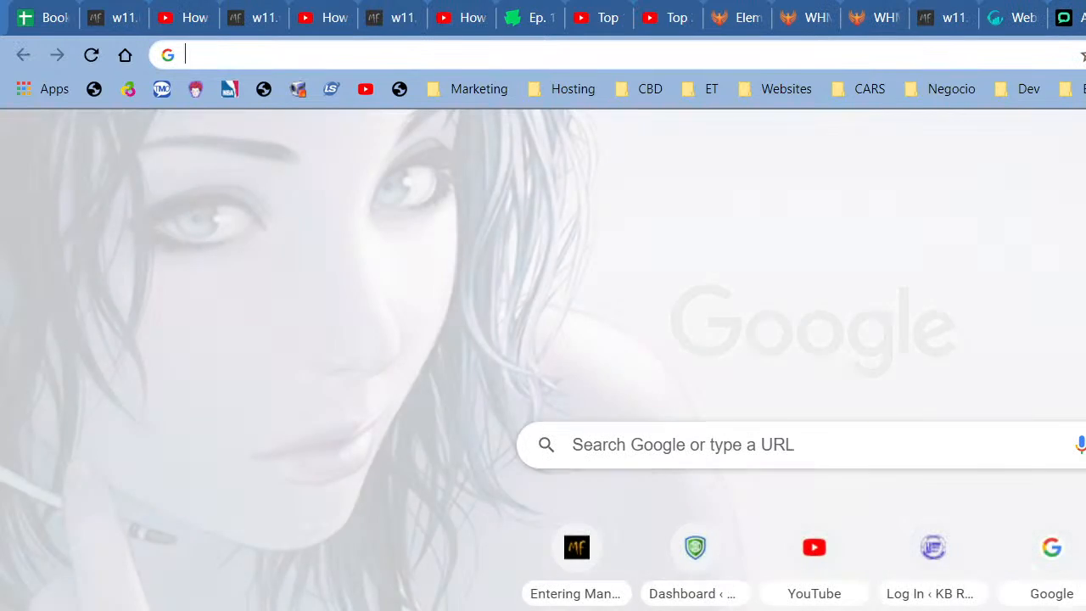
text(ex)
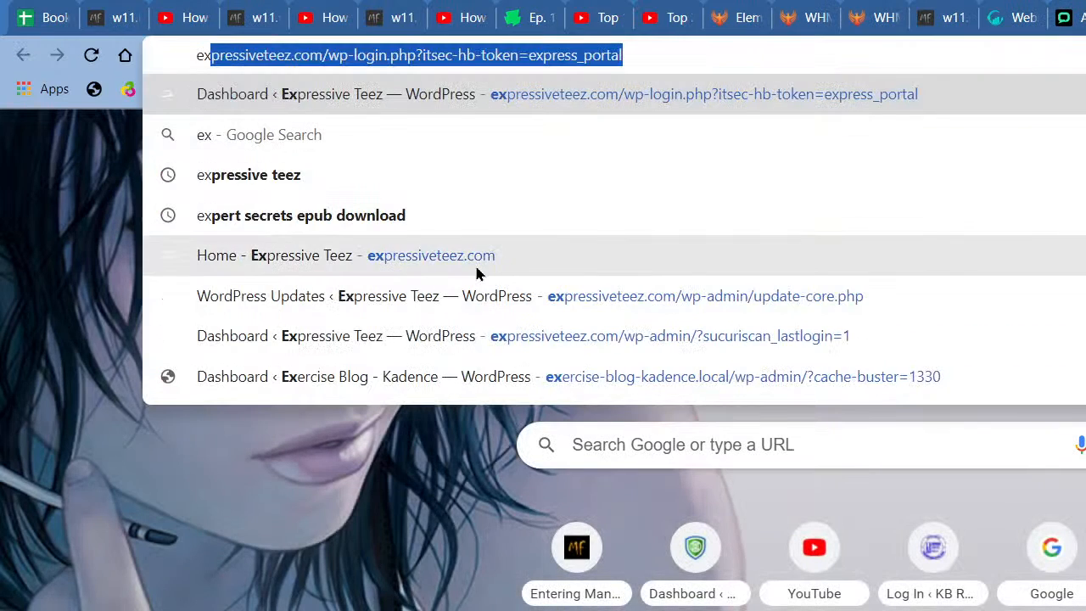
click(475, 272)
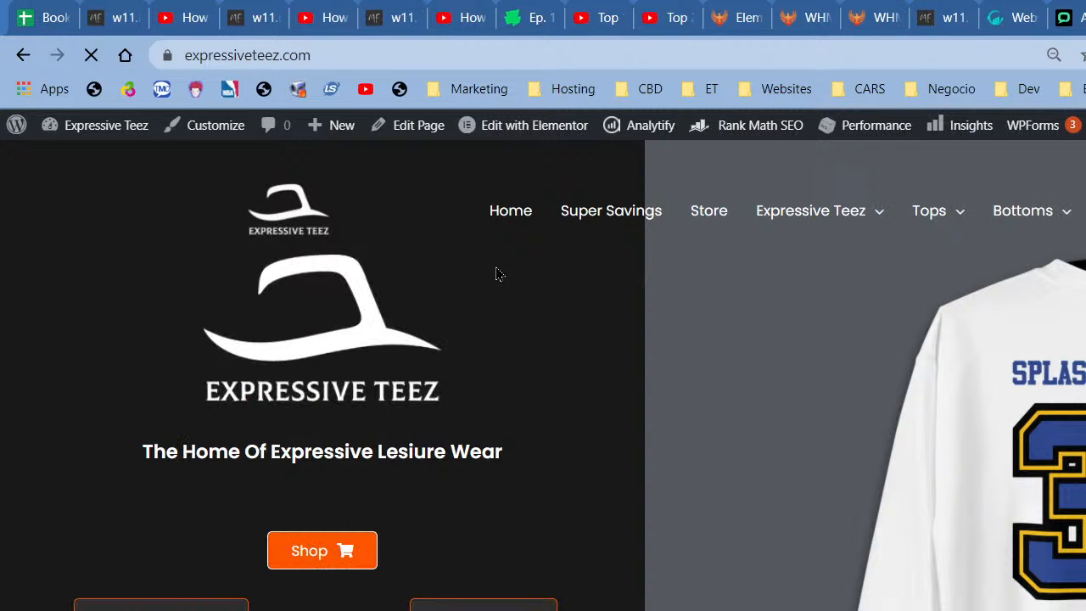
scroll(810, 310, down, 5)
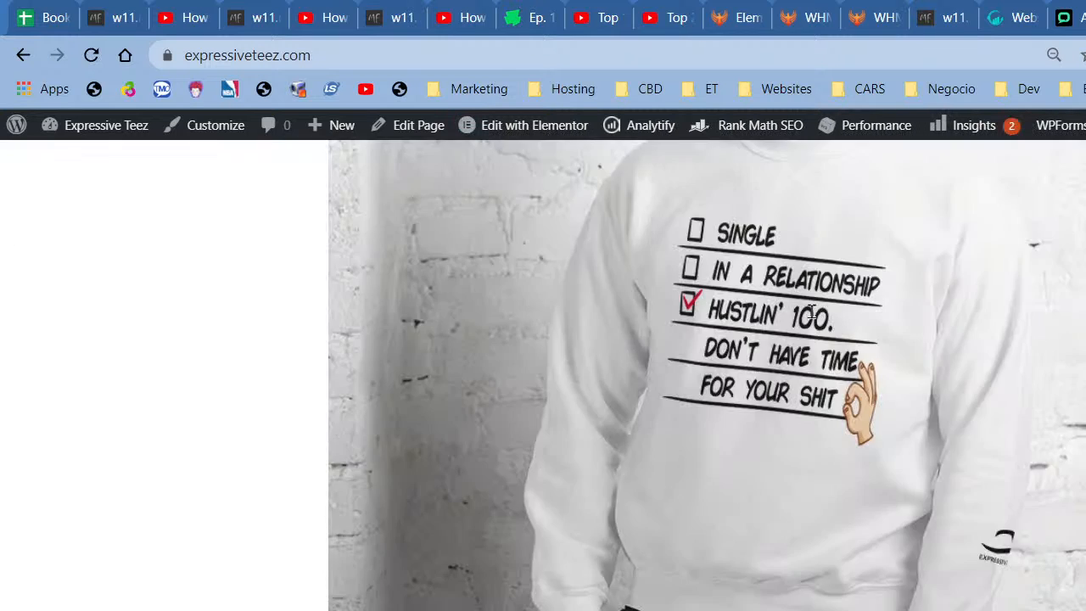
scroll(809, 311, down, 20)
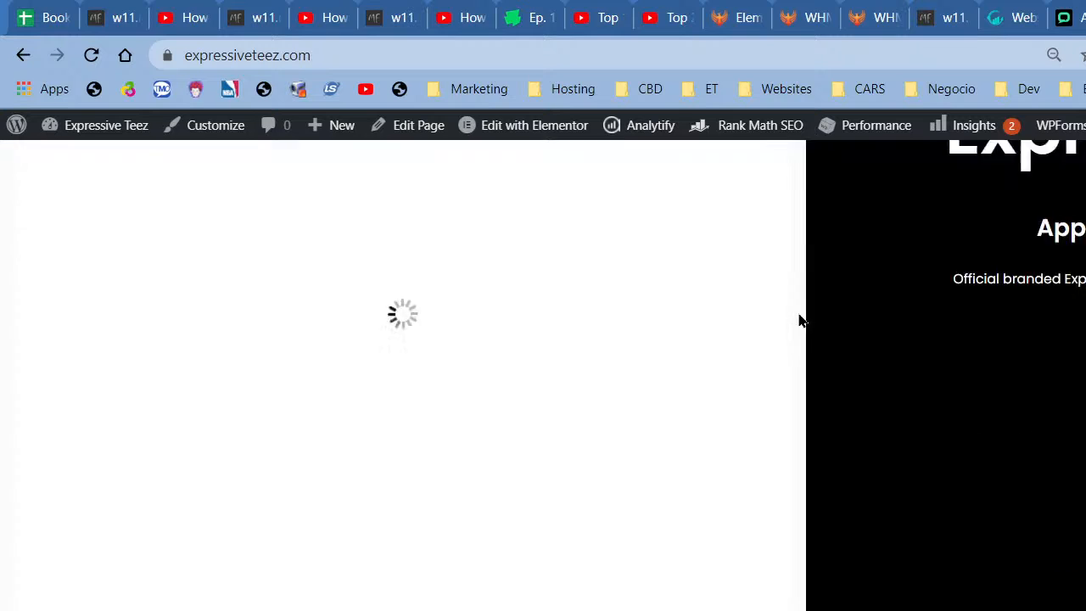
scroll(799, 320, down, 20)
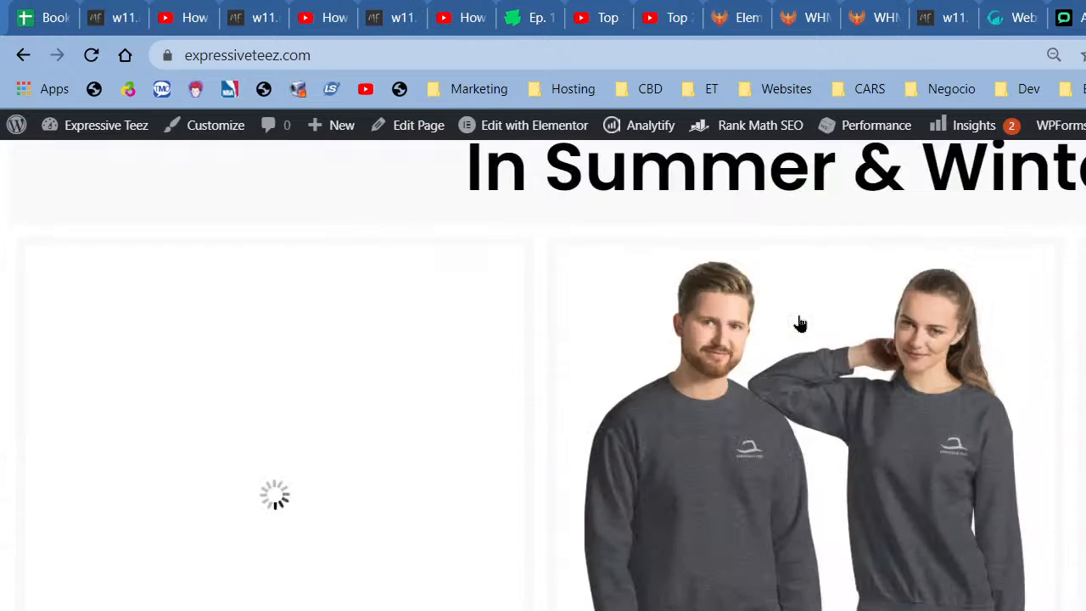
scroll(799, 323, down, 20)
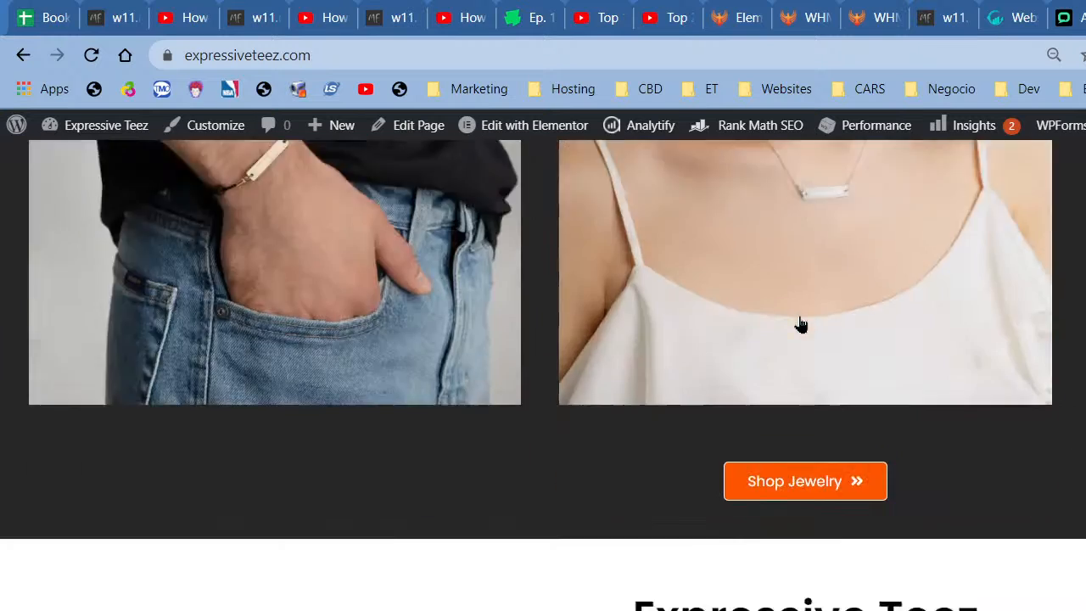
scroll(799, 322, down, 20)
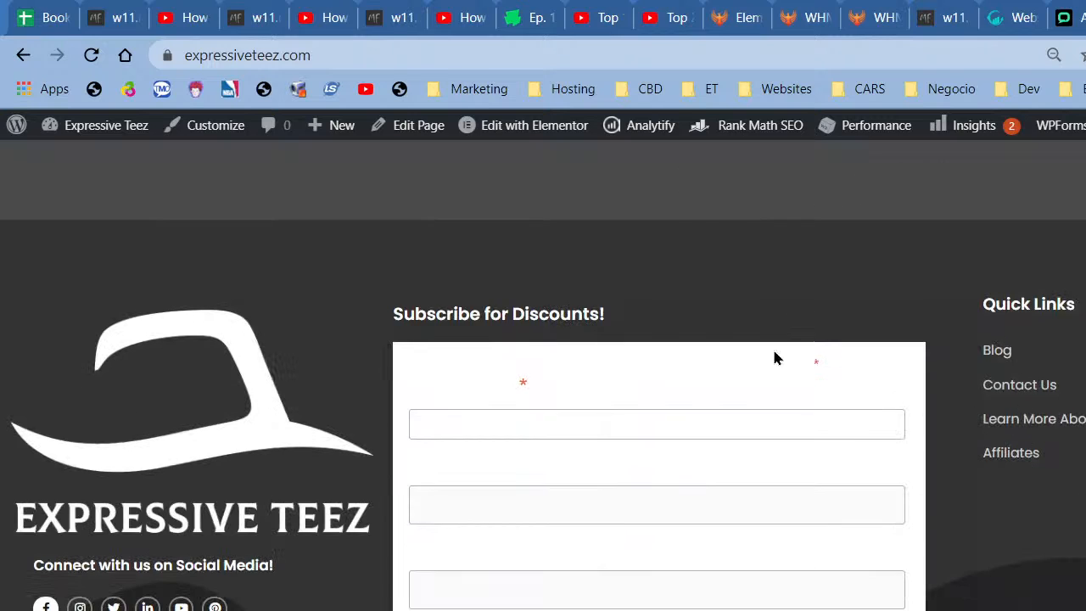
- Open the Expressive Teez contact page from the footer and examine its contact forms, social links and newsletter signup
click(1011, 395)
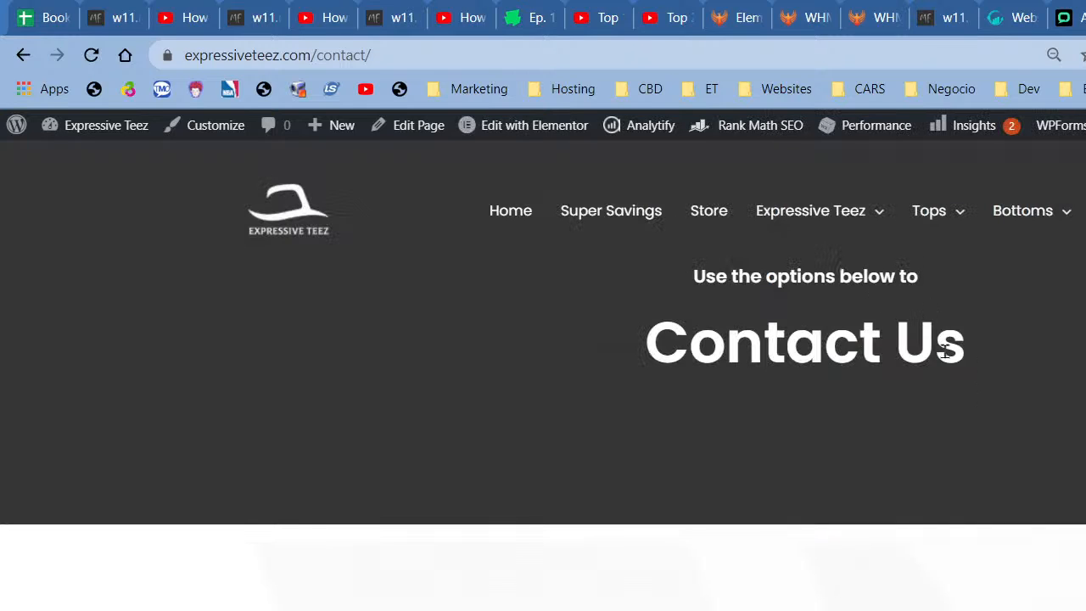
scroll(1019, 451, down, 10)
scroll(1021, 458, down, 15)
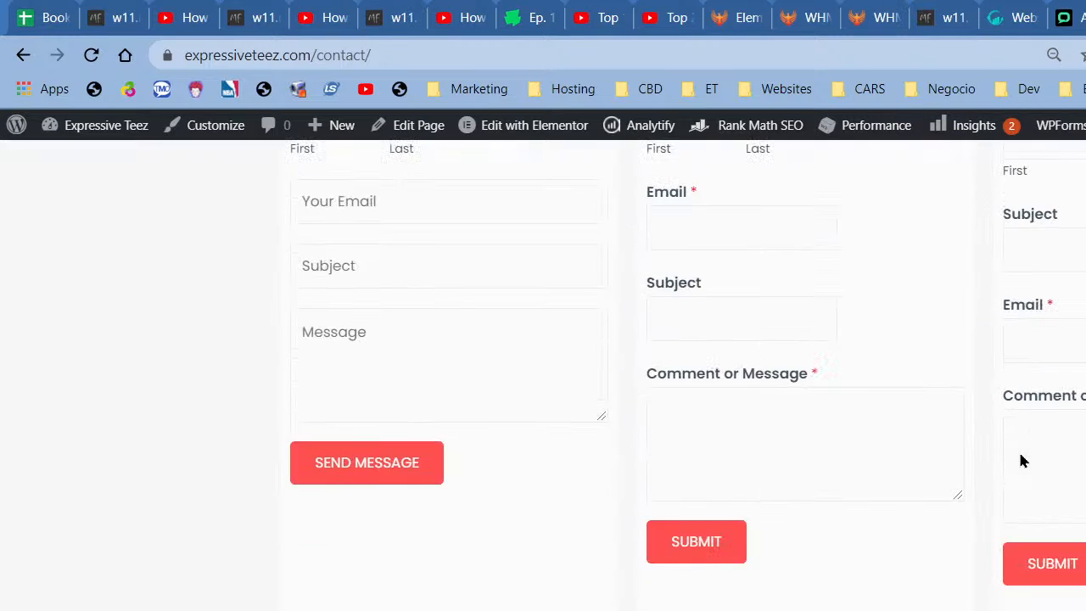
scroll(1023, 460, down, 1)
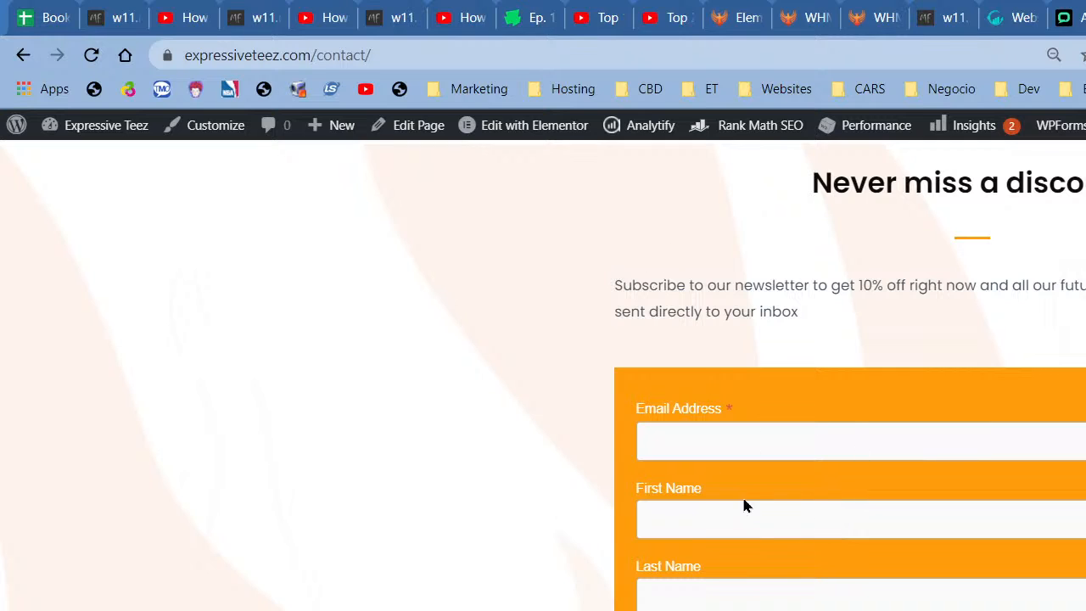
scroll(972, 435, up, 1)
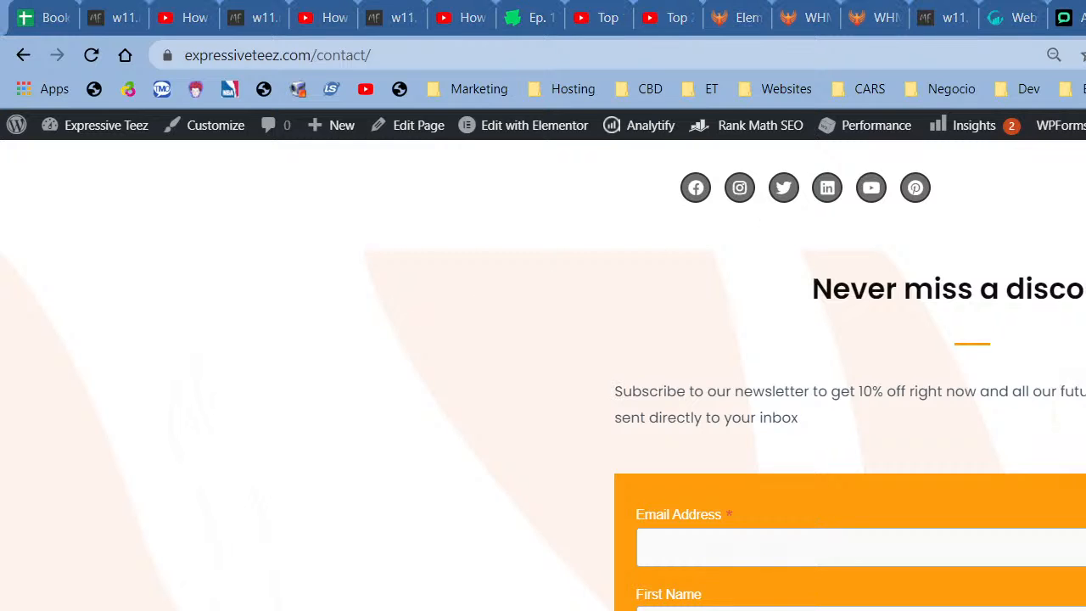
- Load the expressiveteez.com/contact/ page in an incognito window and examine its contact forms
right_click(176, 610)
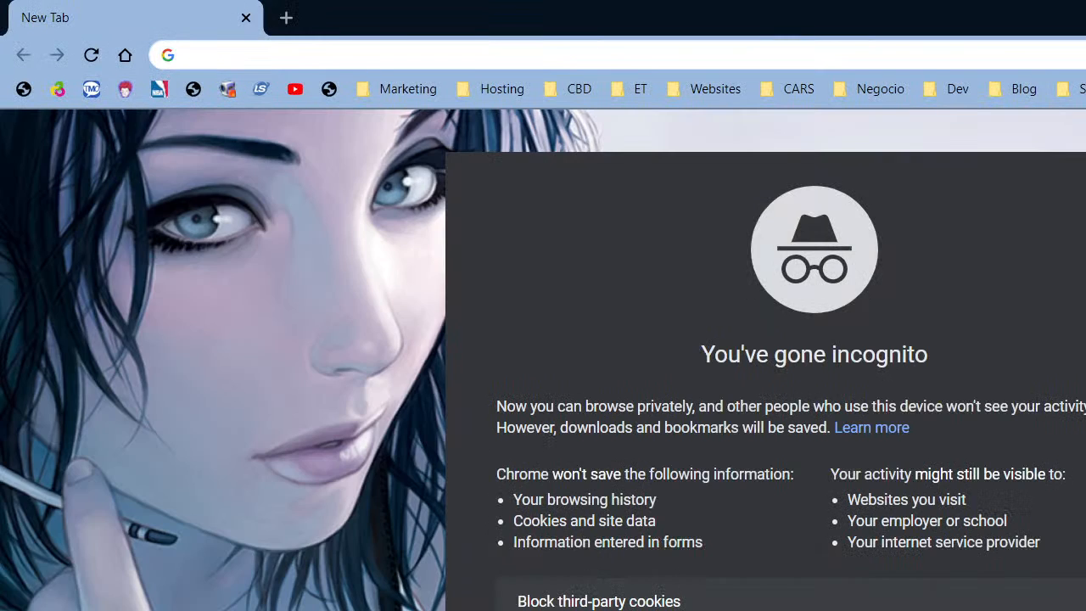
drag(749, 17, 749, 1)
click(668, 47)
key(ctrl+c)
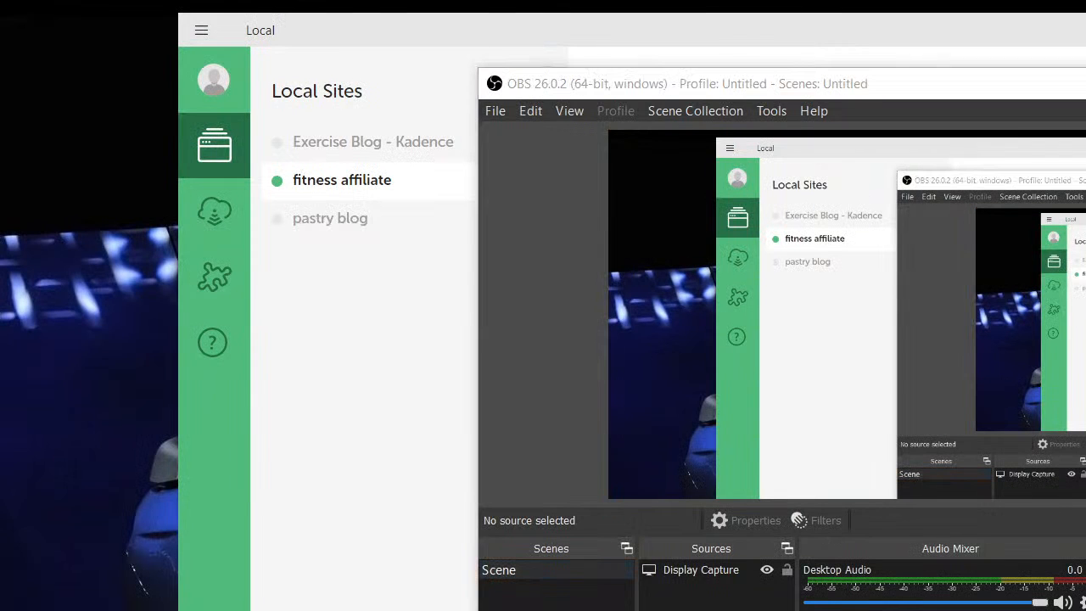
key(alt+Tab)
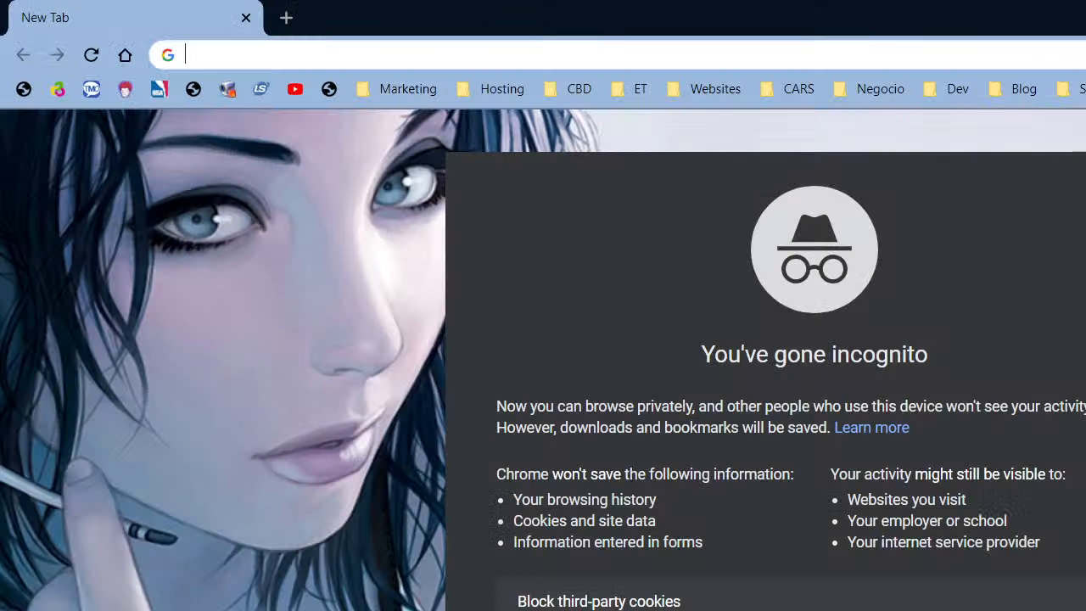
click(321, 62)
key(ctrl+v)
key(Return)
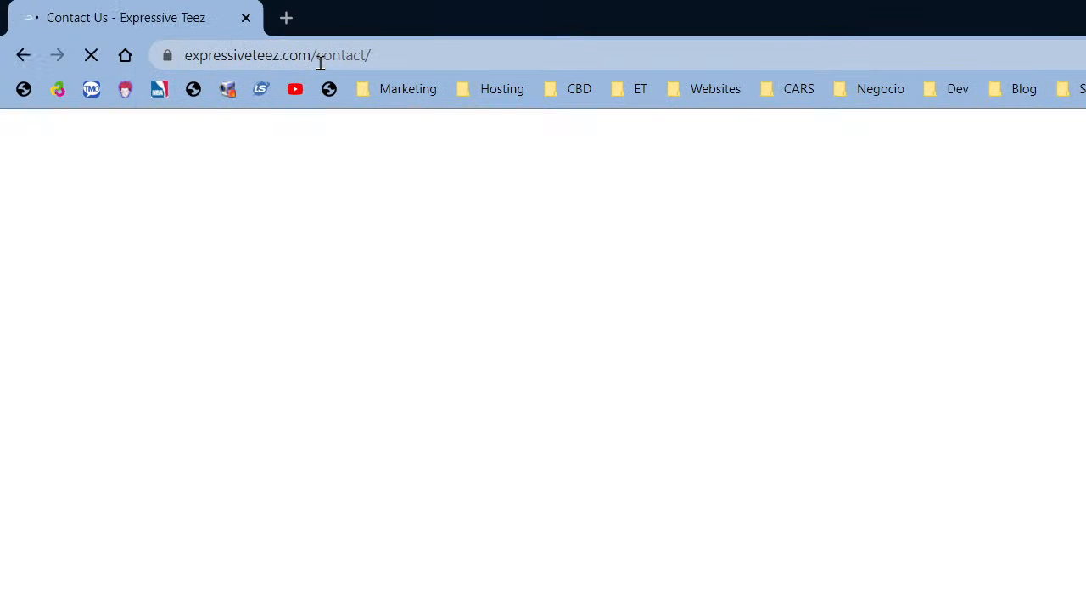
scroll(429, 454, down, 10)
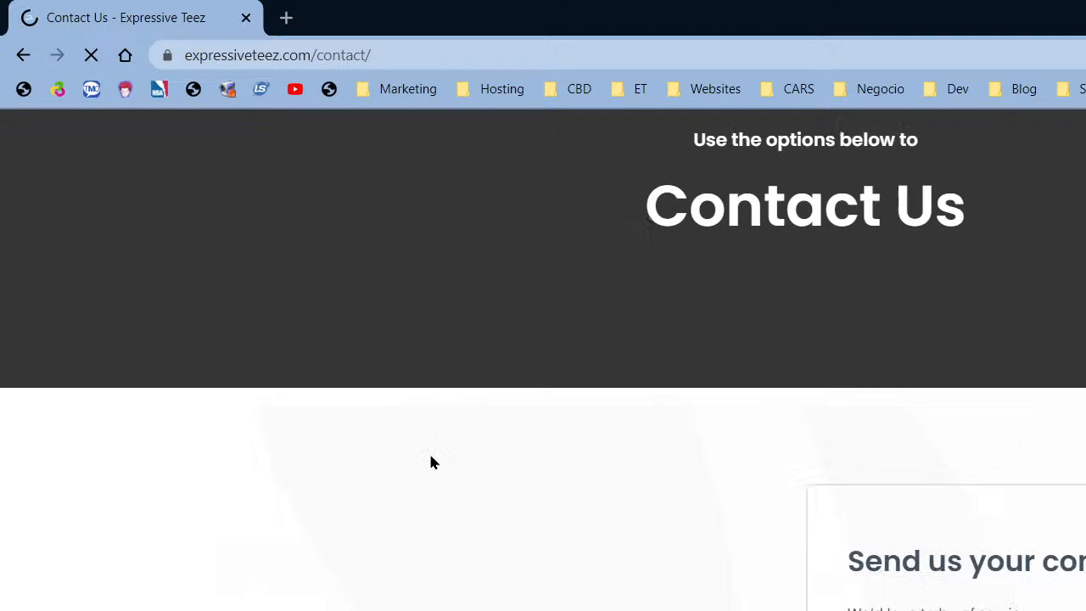
scroll(430, 458, down, 12)
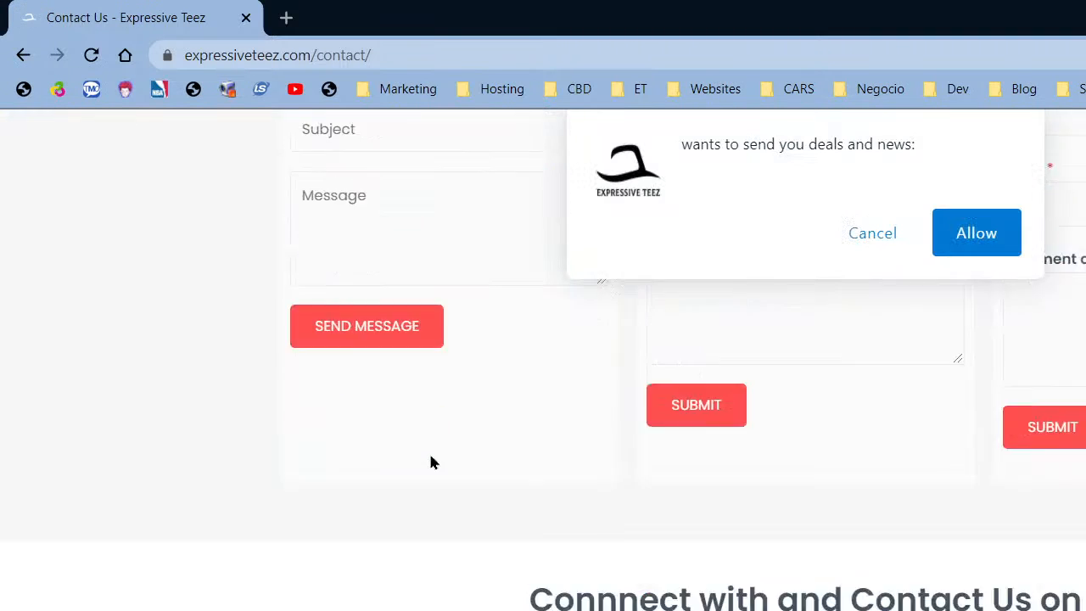
- Allow the deals and news notifications and examine the contact page's social links and newsletter signup form
click(974, 238)
scroll(1079, 364, down, 1)
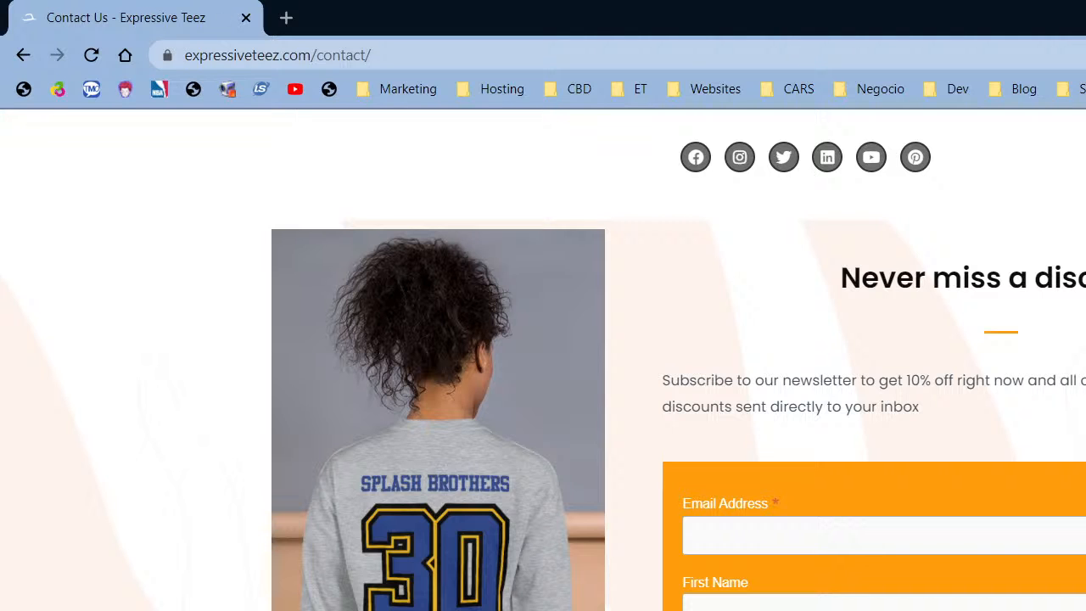
scroll(543, 359, down, 3)
scroll(543, 359, up, 1)
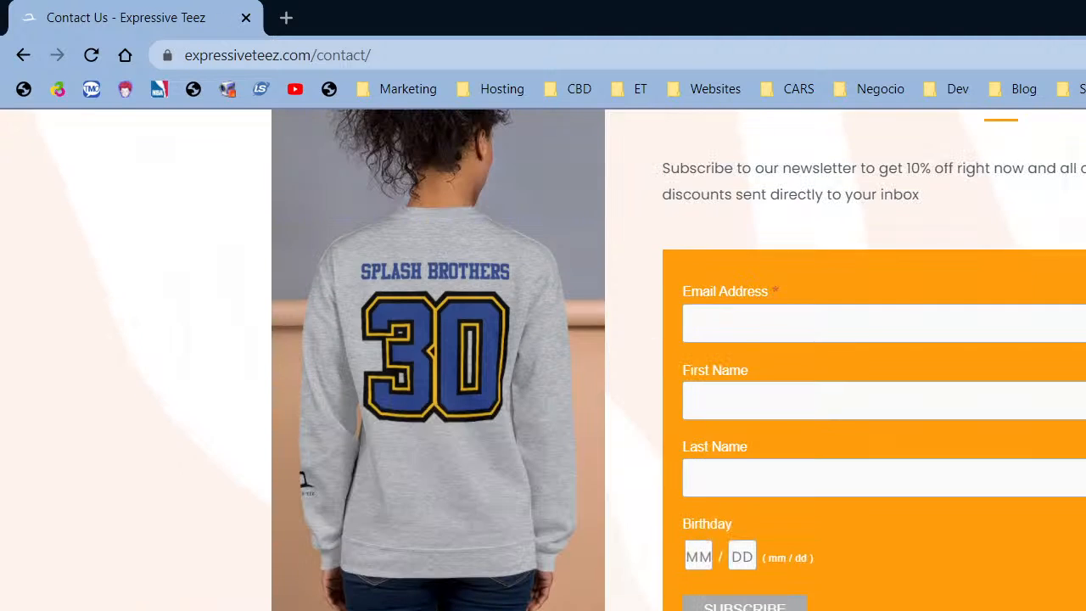
scroll(1067, 368, up, 2)
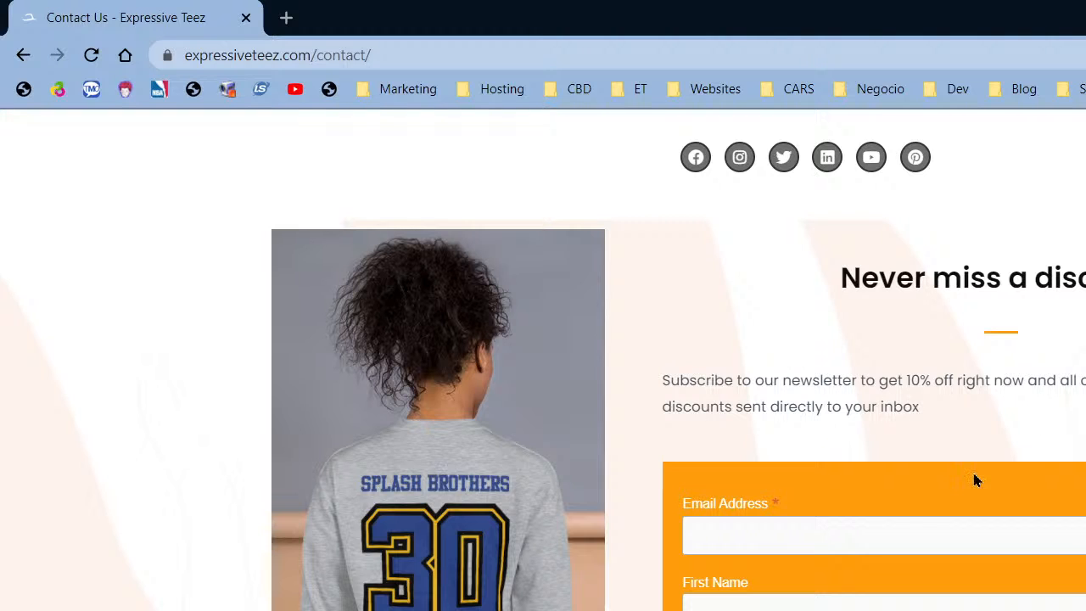
scroll(880, 574, down, 1)
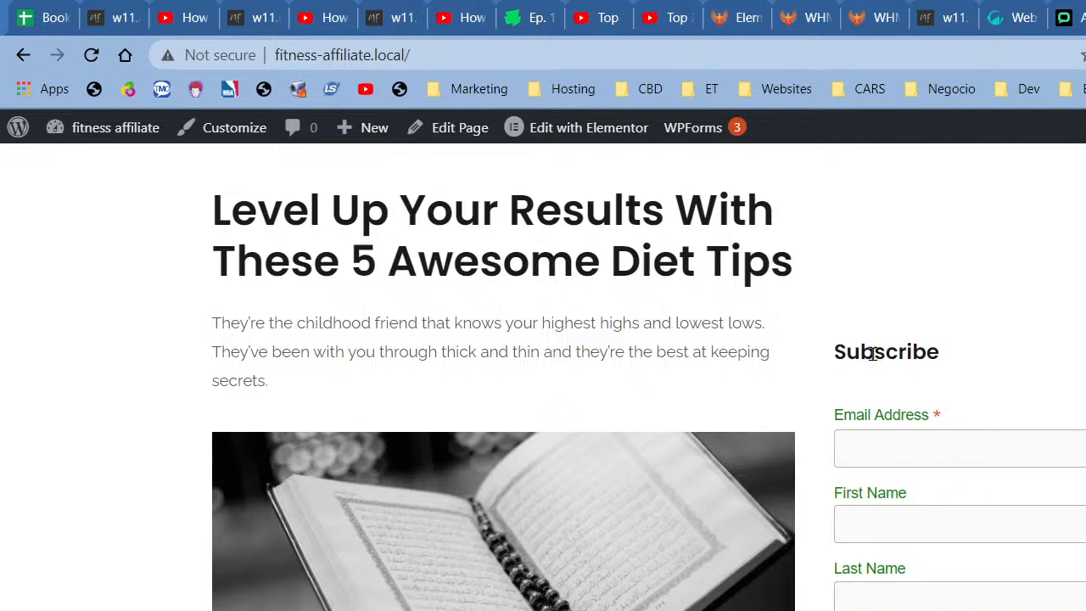
- Open the fitness affiliate homepage in Elementor and examine the Mailchimp HTML code behind the Subscribe form
click(571, 140)
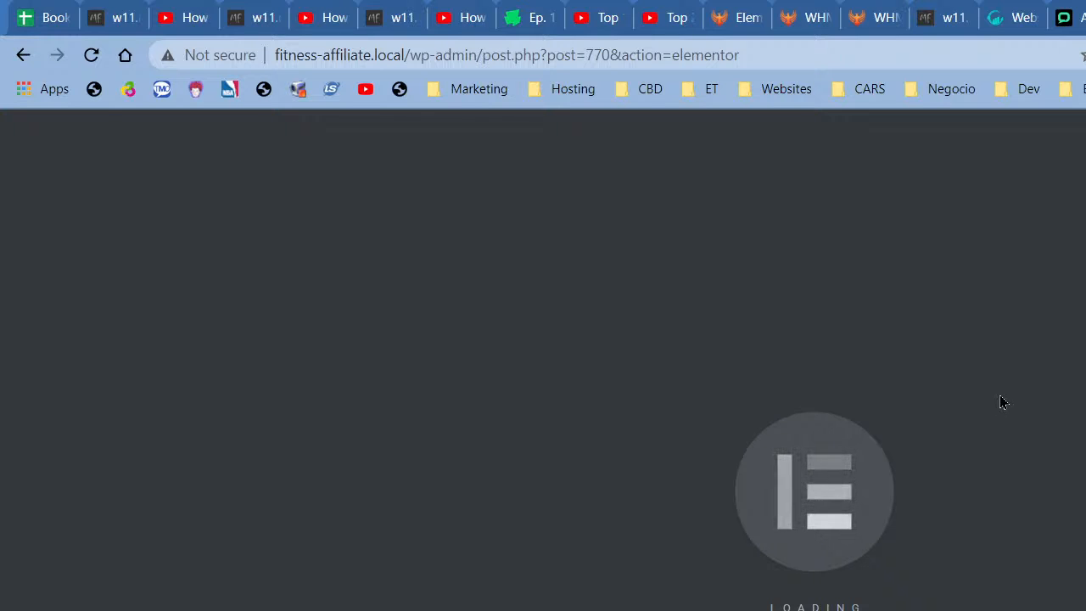
scroll(998, 333, down, 3)
scroll(998, 334, down, 15)
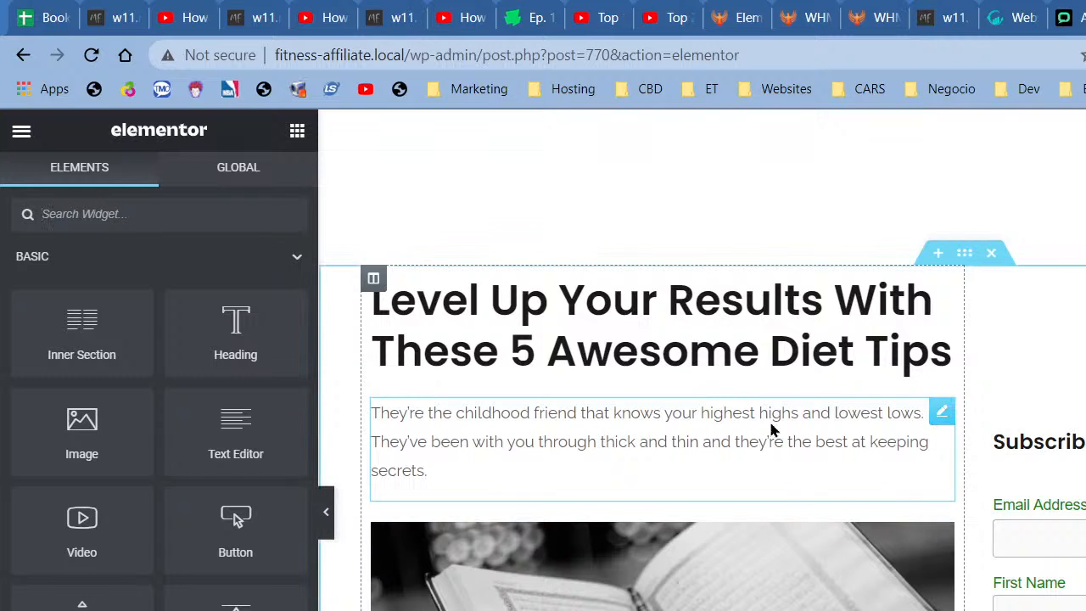
click(1072, 445)
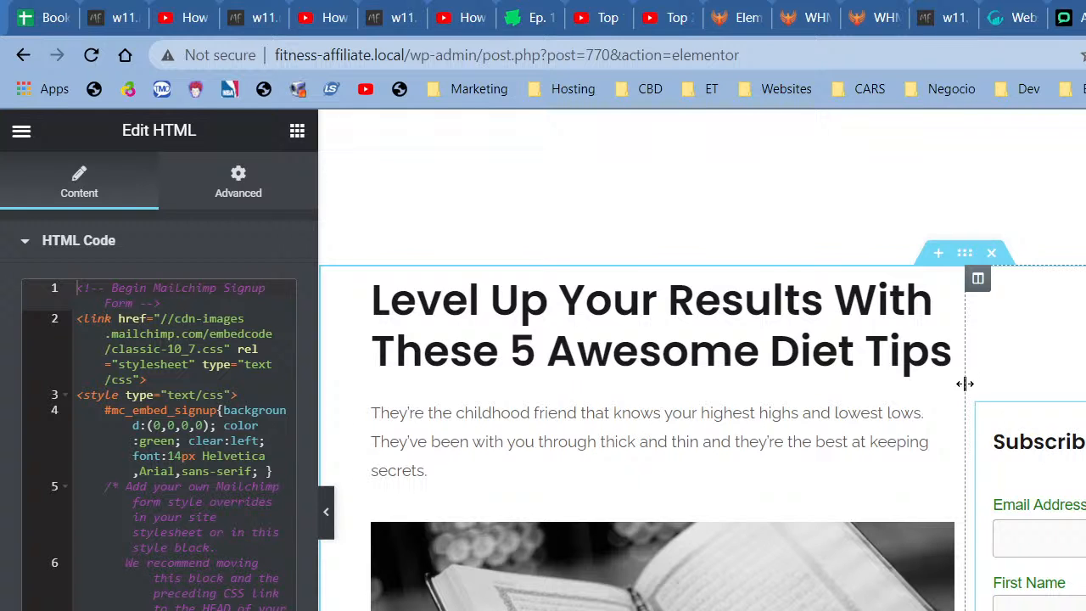
scroll(176, 368, down, 10)
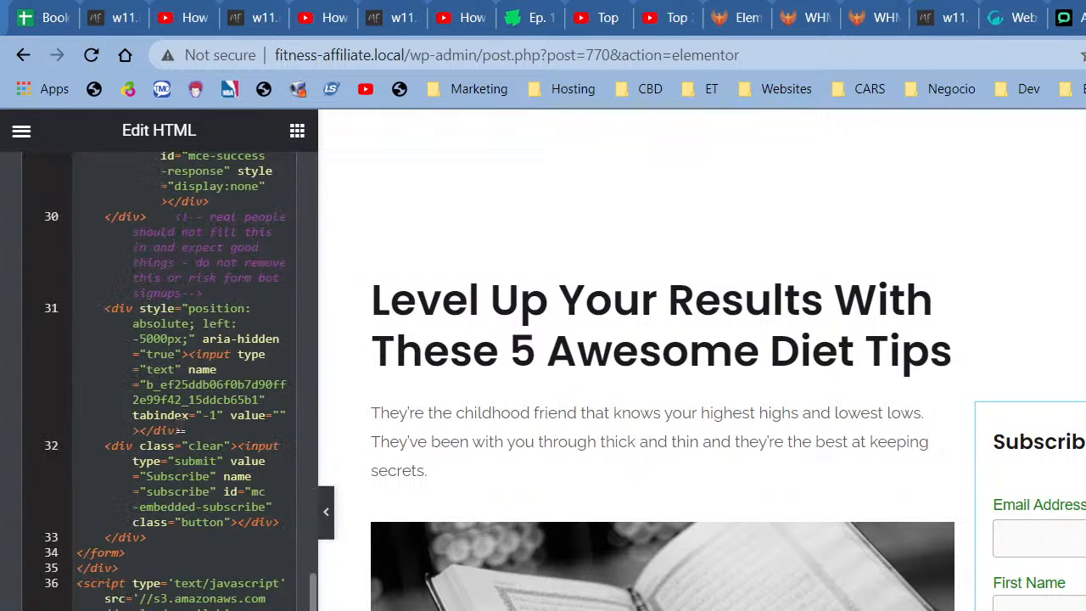
scroll(180, 431, down, 5)
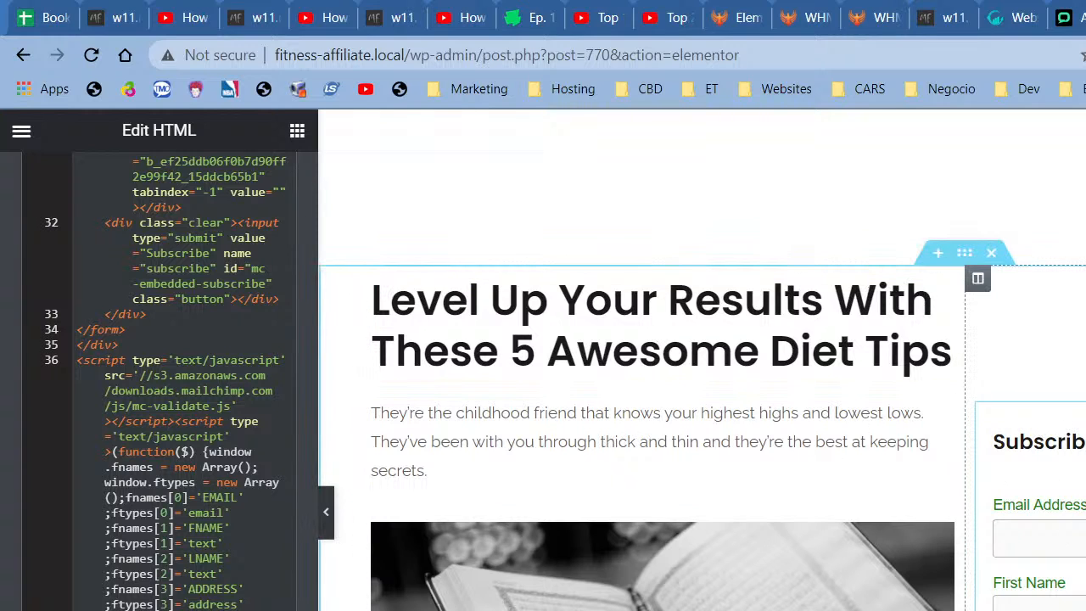
- Move the diet tips heading and its paragraph into the other column, above the Subscribe form
scroll(502, 478, up, 3)
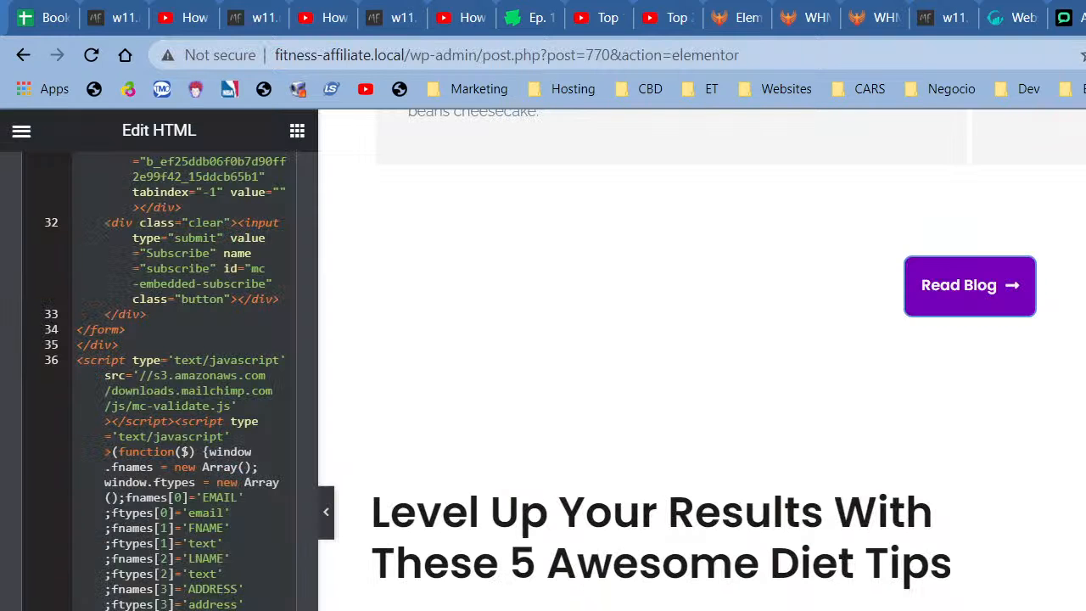
click(936, 503)
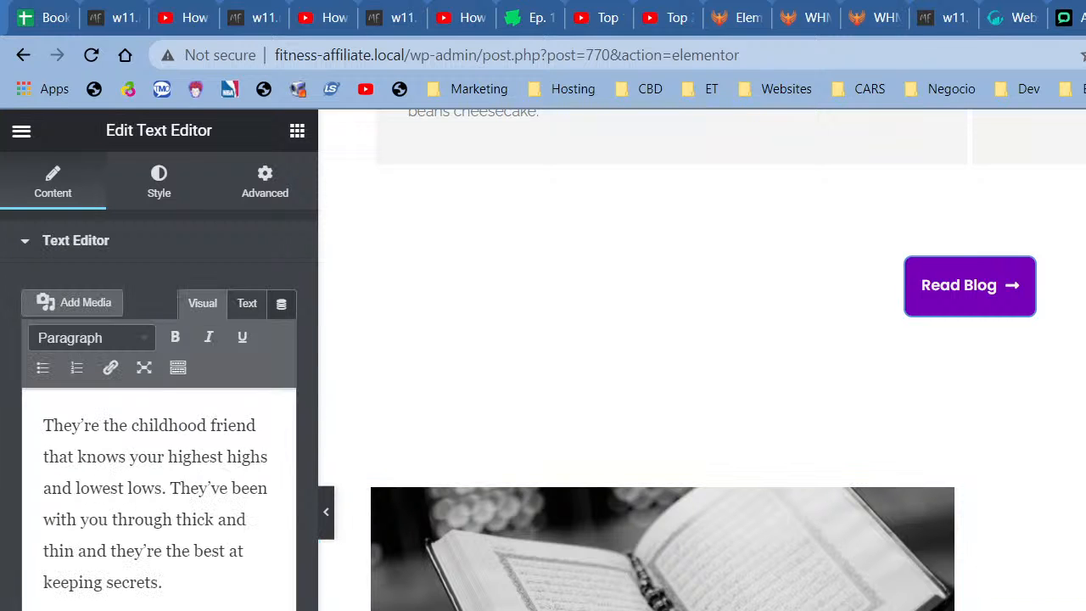
scroll(902, 565, down, 4)
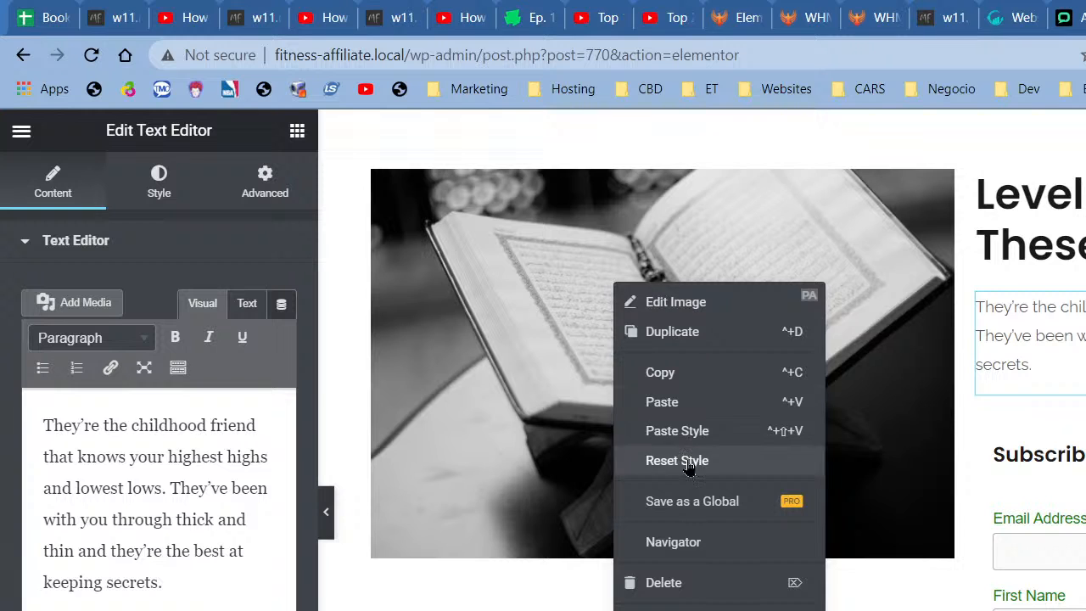
- Delete the open book image and place a Spacer widget in the emptied column
click(679, 582)
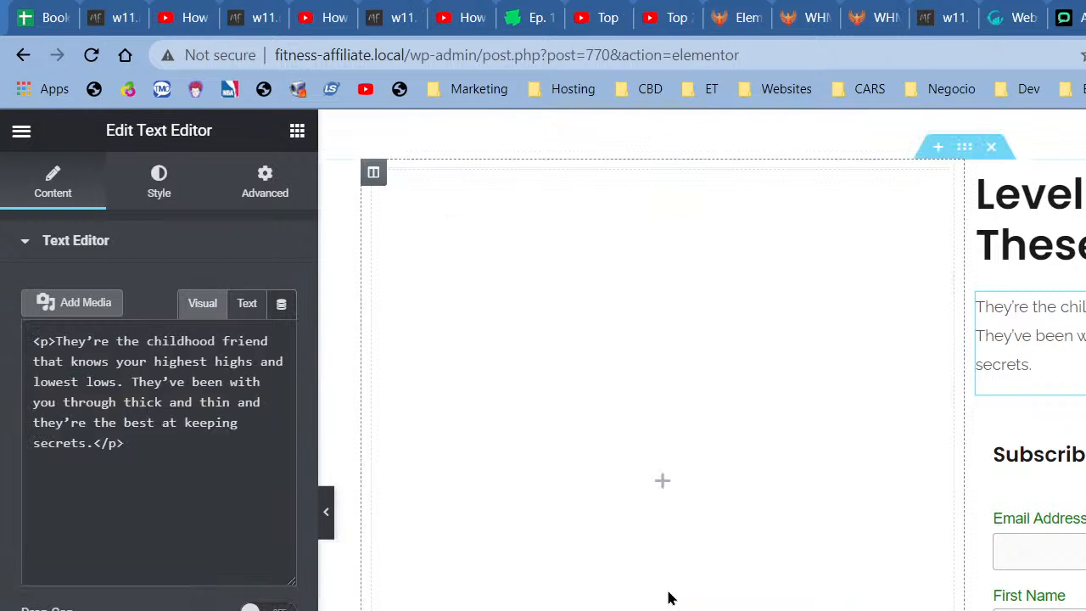
click(297, 131)
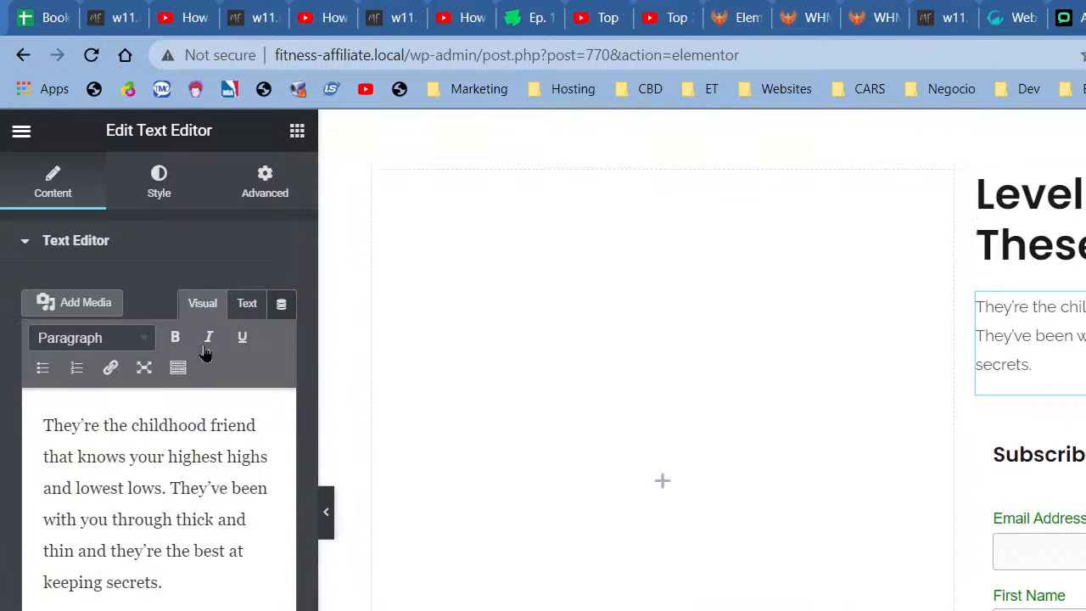
drag(235, 604, 577, 509)
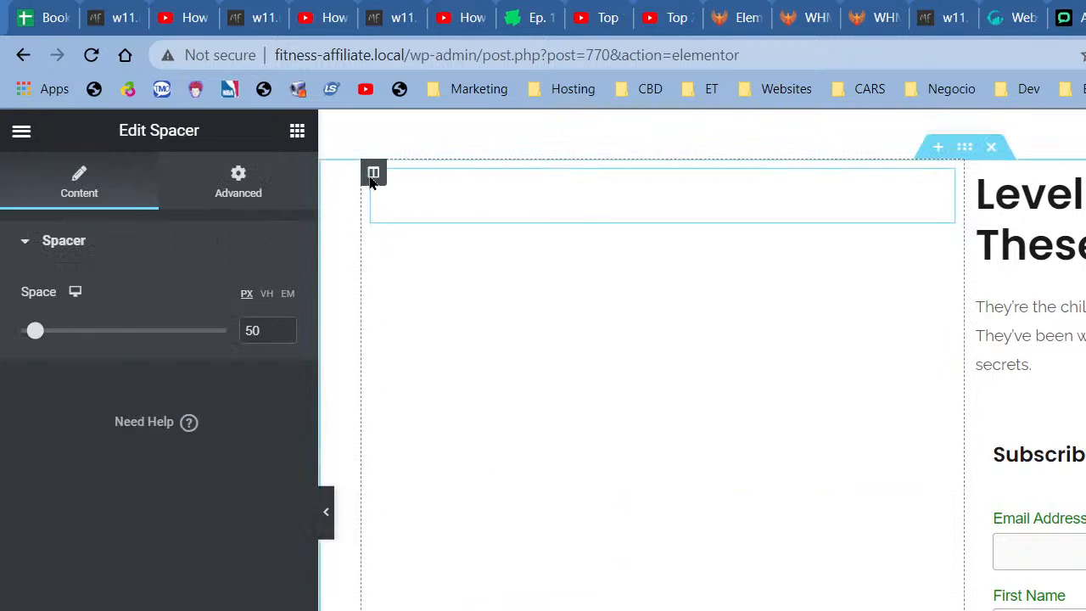
- Give the spacer's column a classic background using the light grey joggers image from the Media Library
right_click(374, 182)
click(397, 194)
click(171, 186)
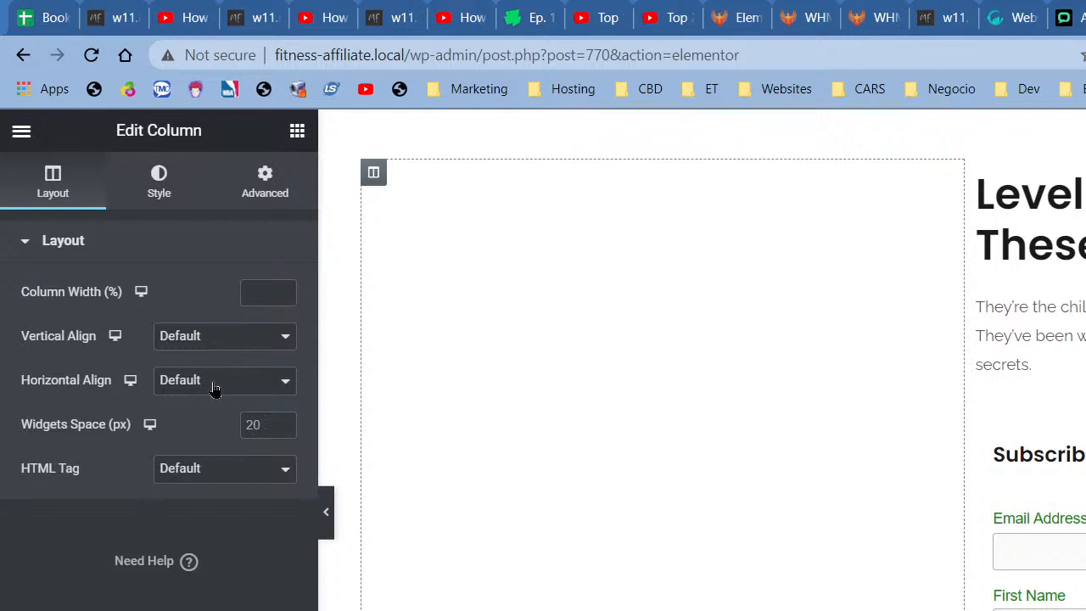
click(225, 338)
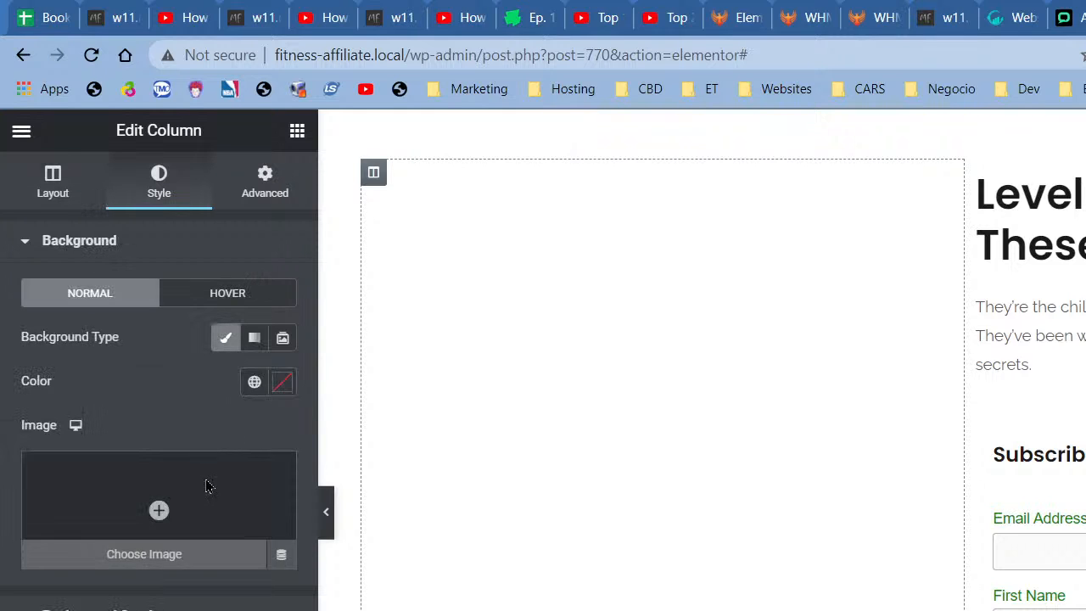
click(204, 484)
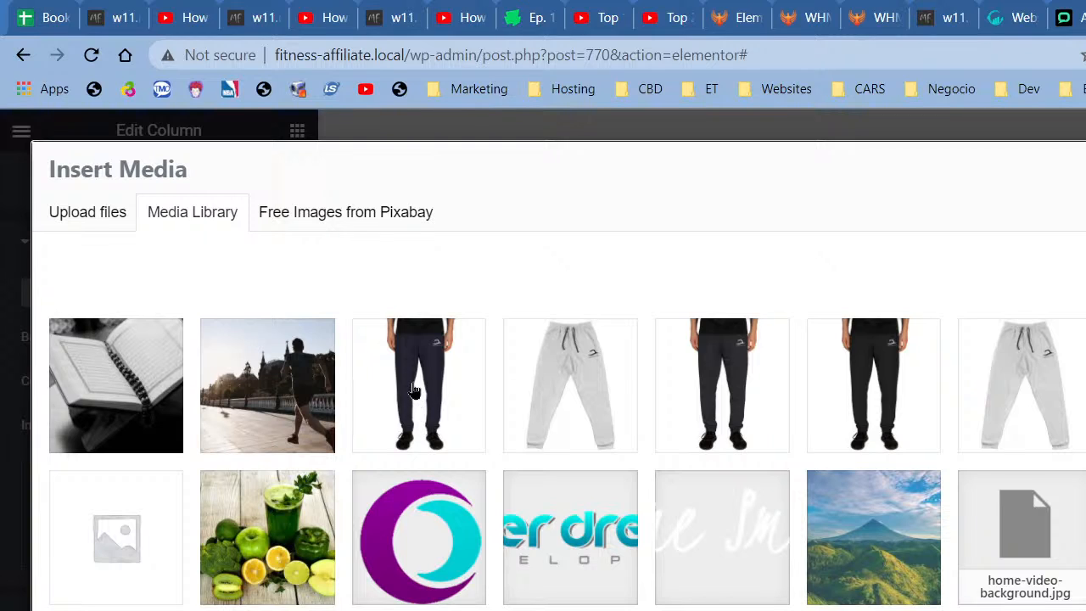
click(599, 365)
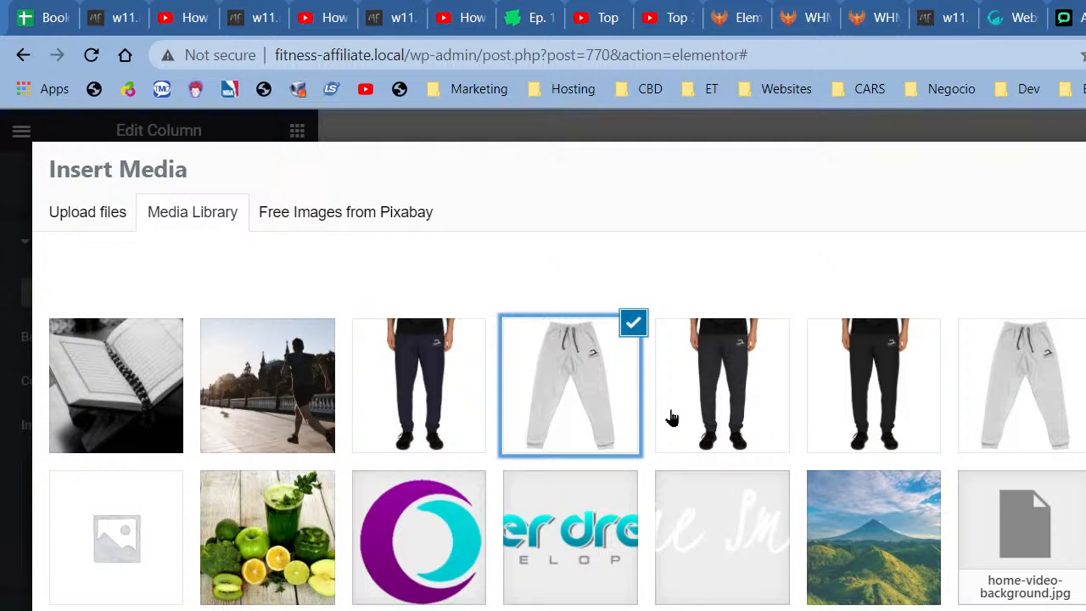
click(1085, 610)
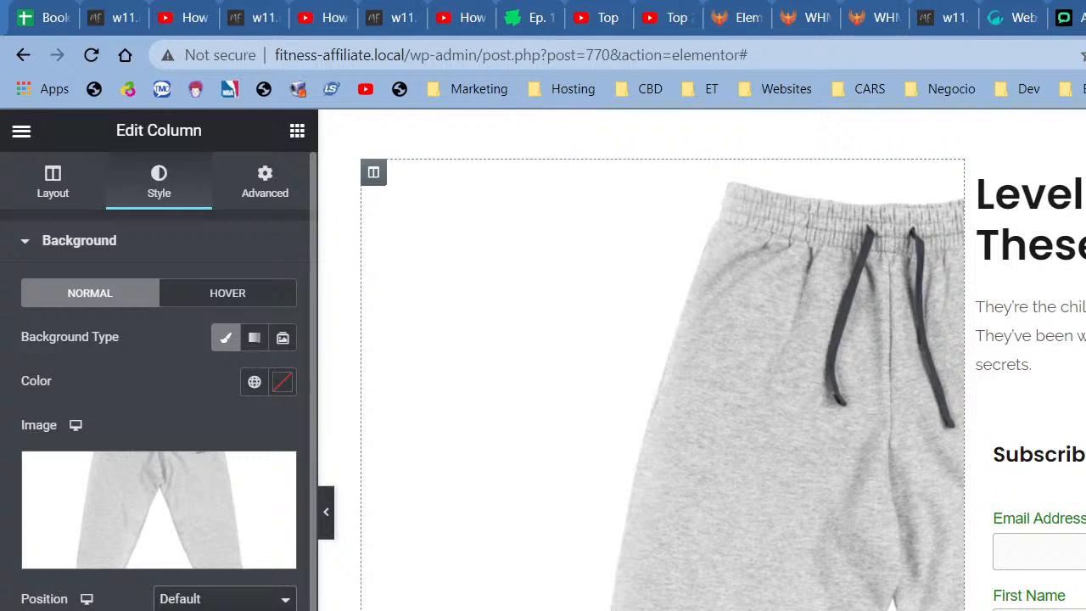
- Set the column background image's position to Center Center and scale the joggers down to fit the column
click(200, 610)
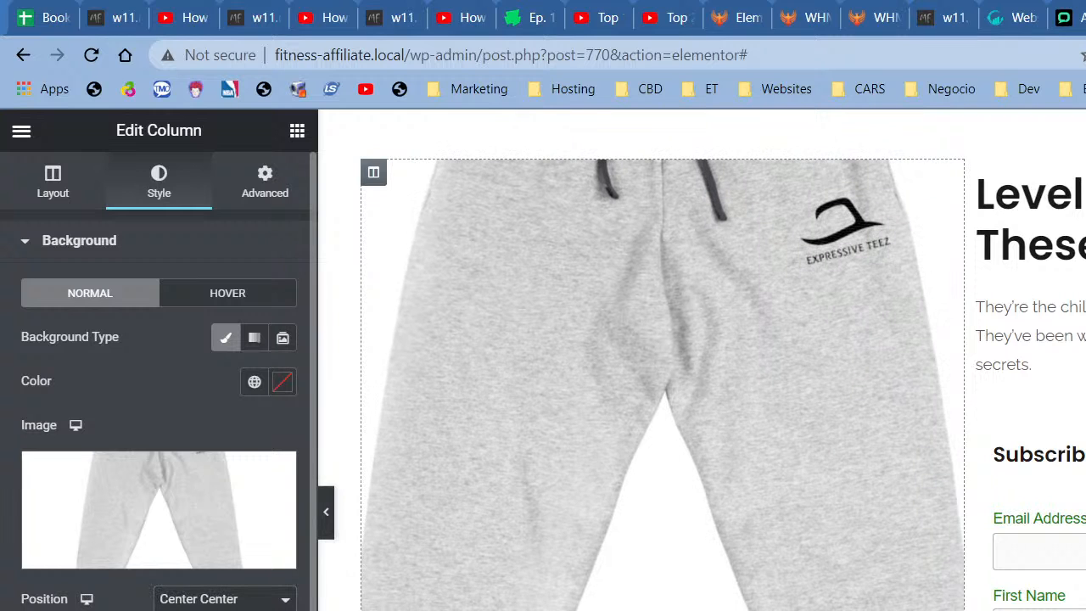
click(224, 610)
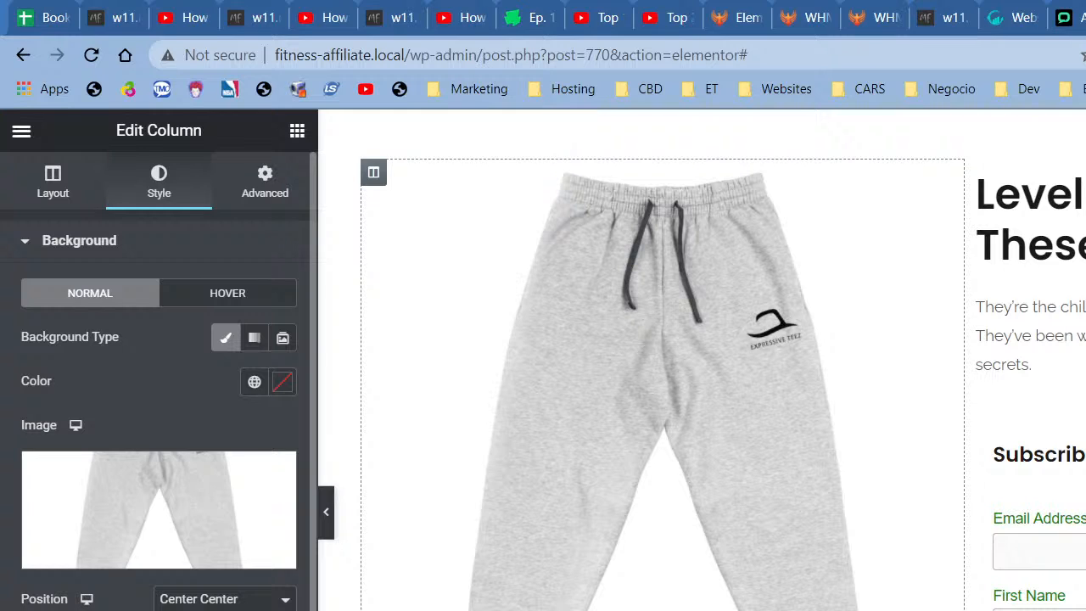
click(224, 610)
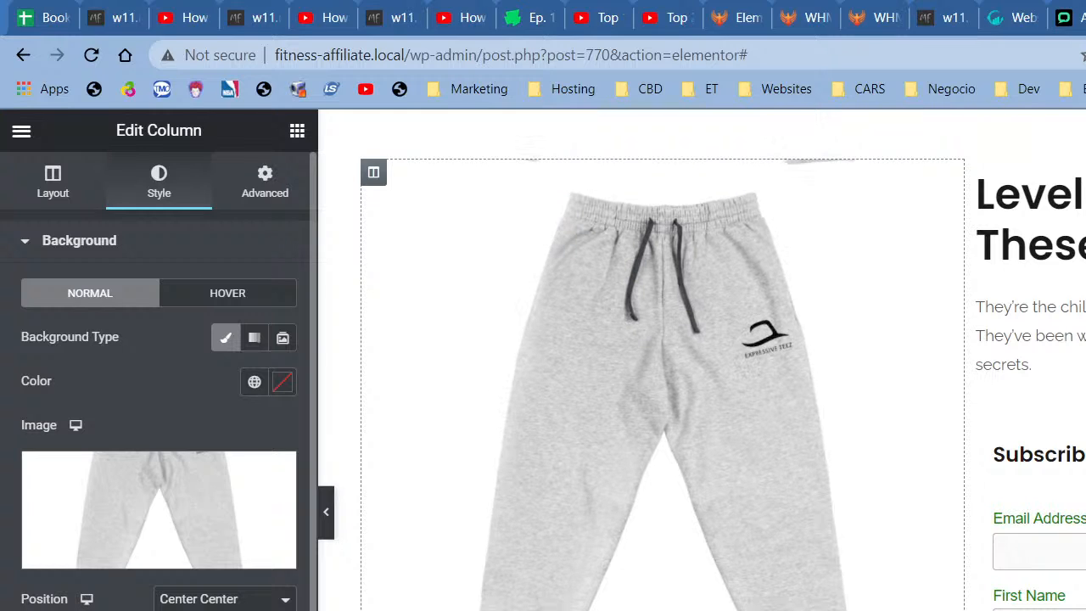
click(224, 610)
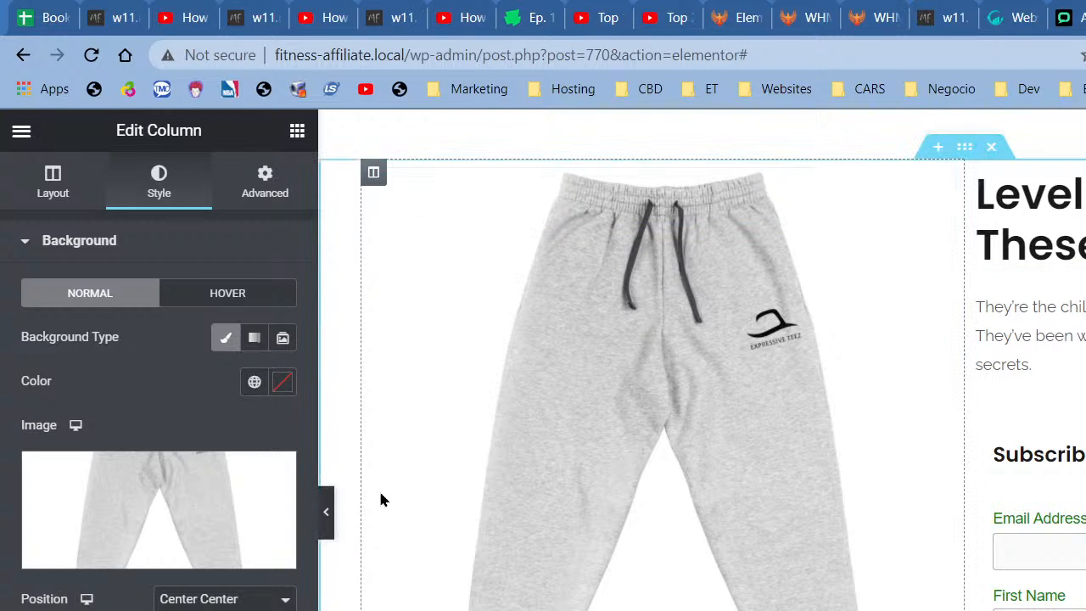
- Preview the page without the editing panel and examine the layout of the joggers and Subscribe section
click(328, 513)
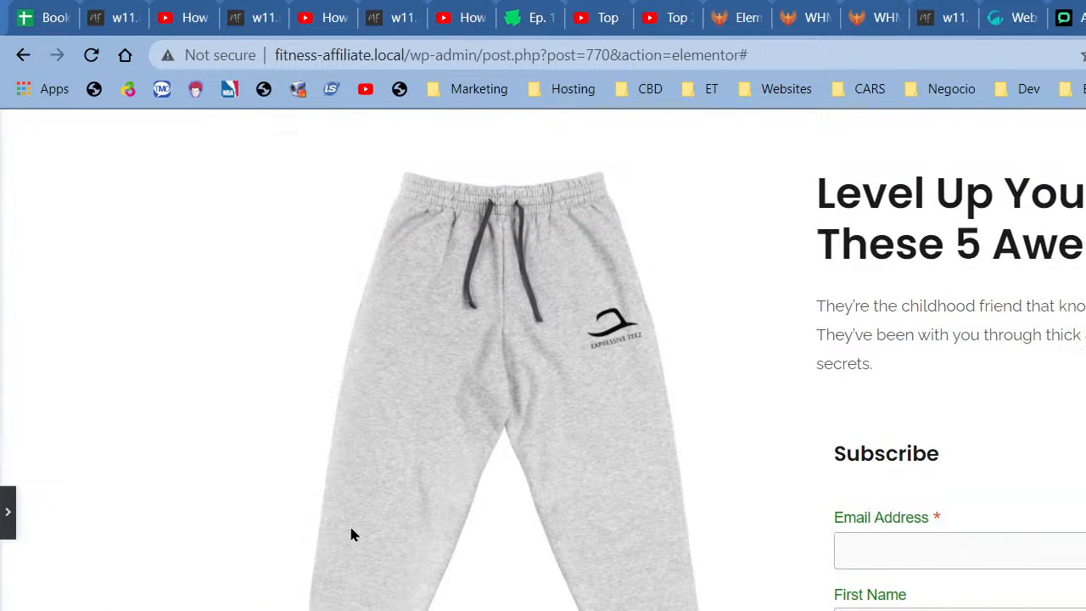
scroll(353, 534, up, 3)
scroll(354, 534, down, 1)
scroll(329, 604, down, 4)
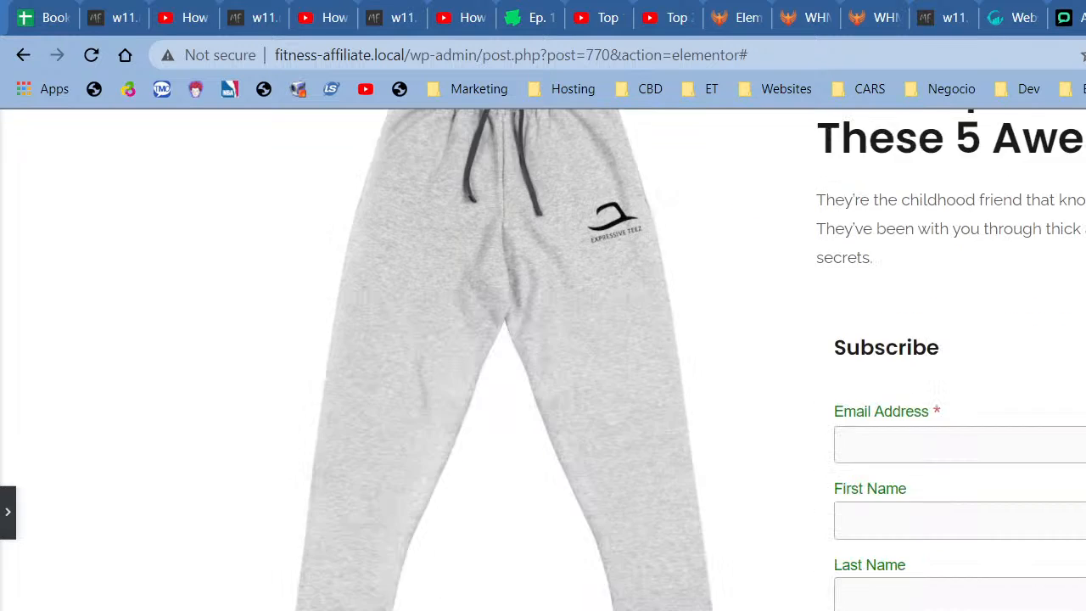
scroll(329, 604, up, 4)
click(231, 548)
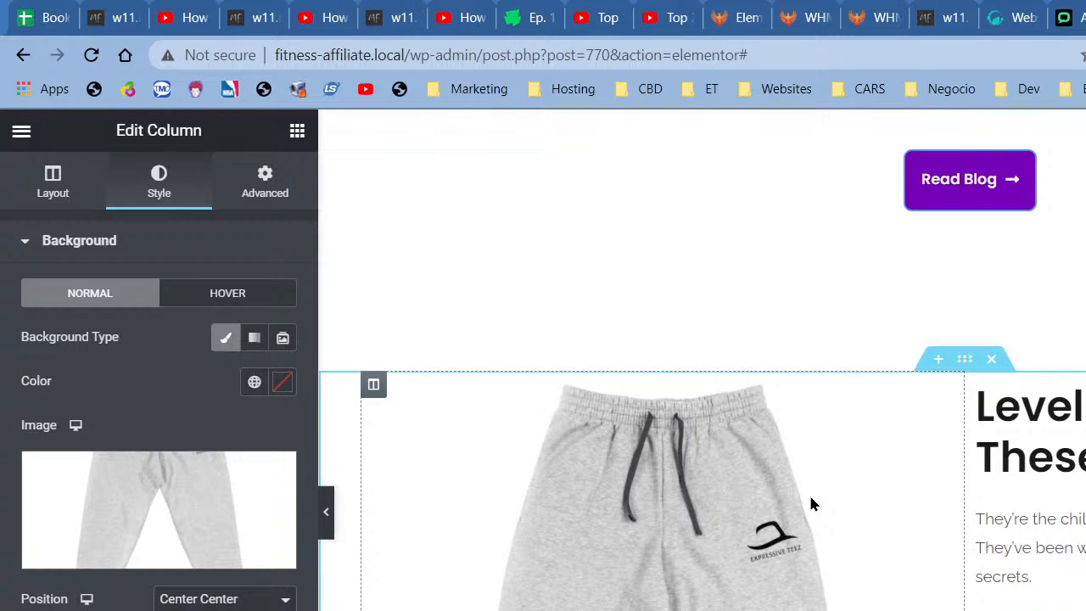
scroll(781, 526, down, 4)
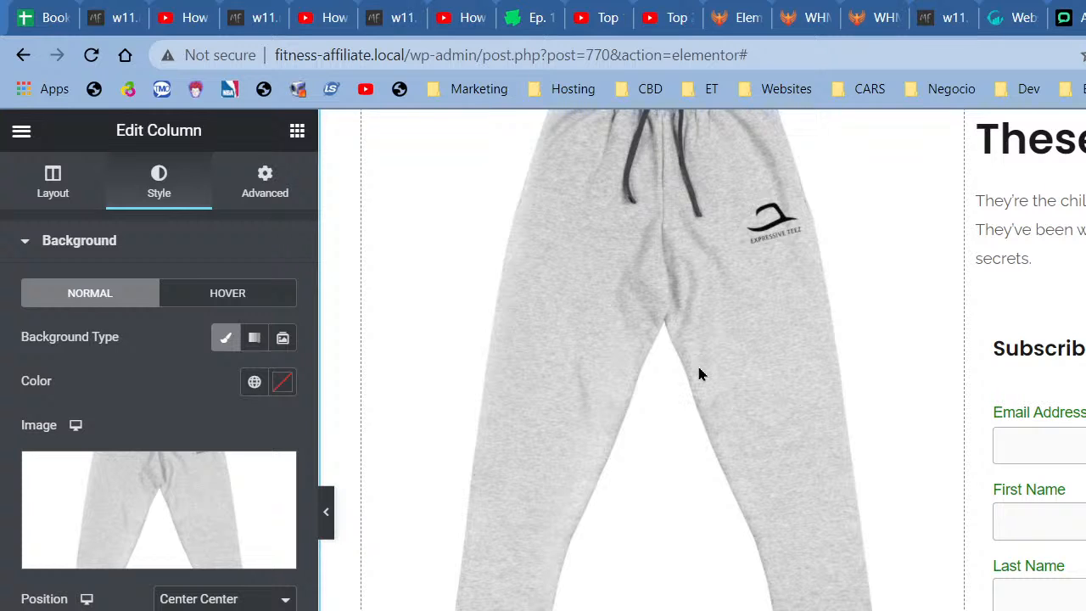
scroll(732, 430, up, 1)
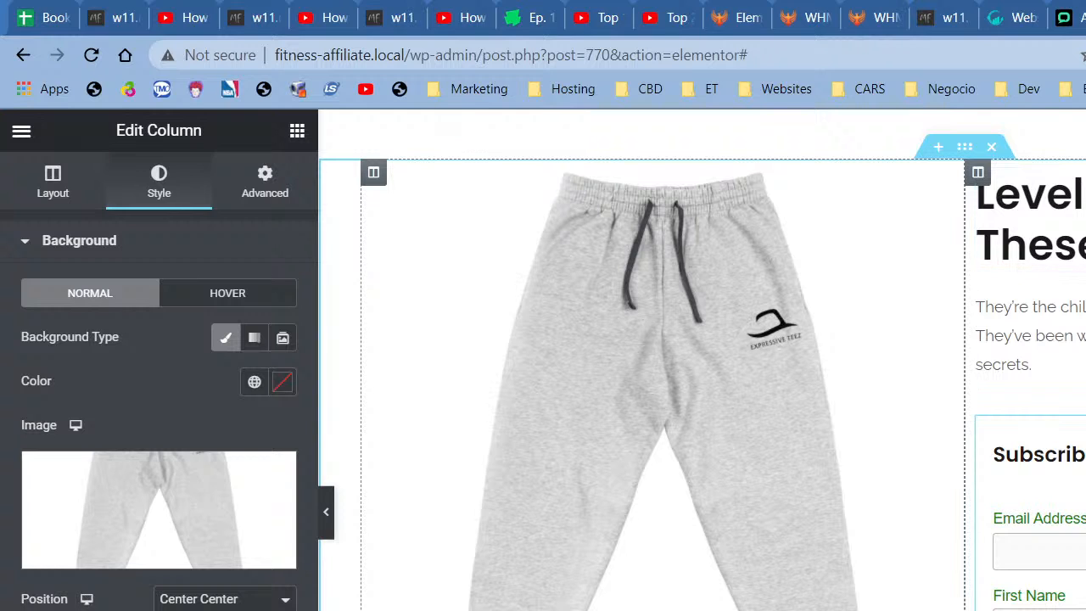
- Try out the email address and name fields of the embedded Subscribe form, leaving them empty
click(1040, 551)
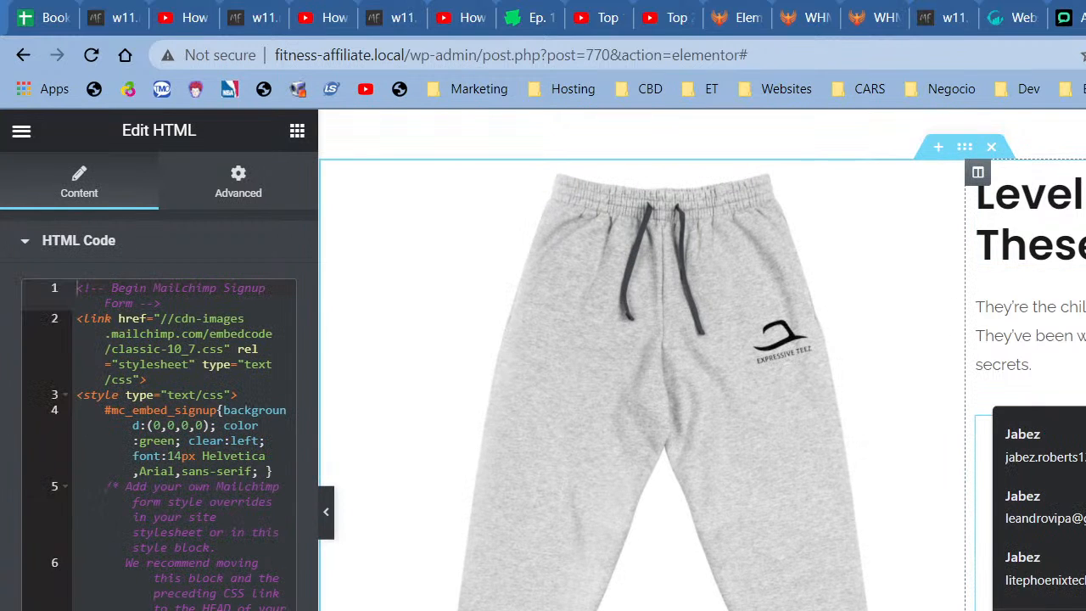
click(1039, 608)
click(1039, 607)
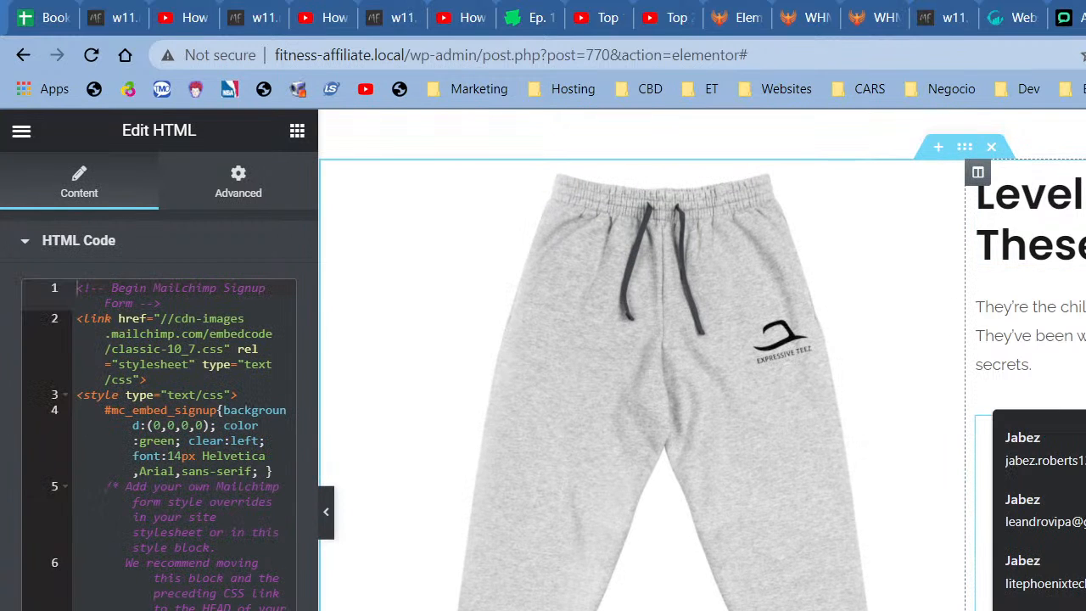
key(Escape)
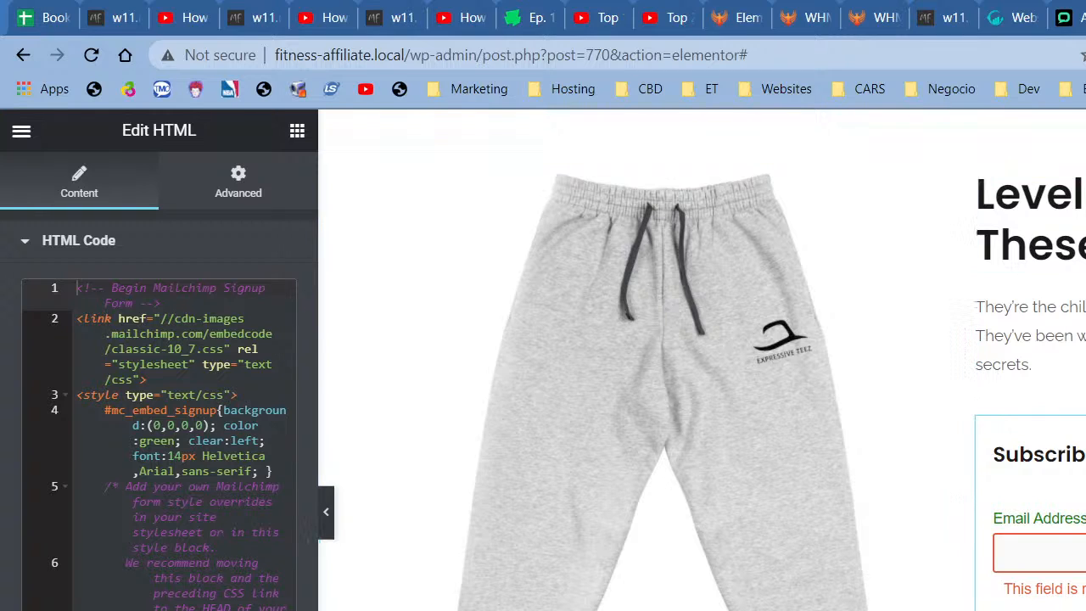
- Copy the style of the "Get Your Fitness Journey" heading onto the "Level Up Your Results" heading and left-align it
scroll(925, 425, up, 15)
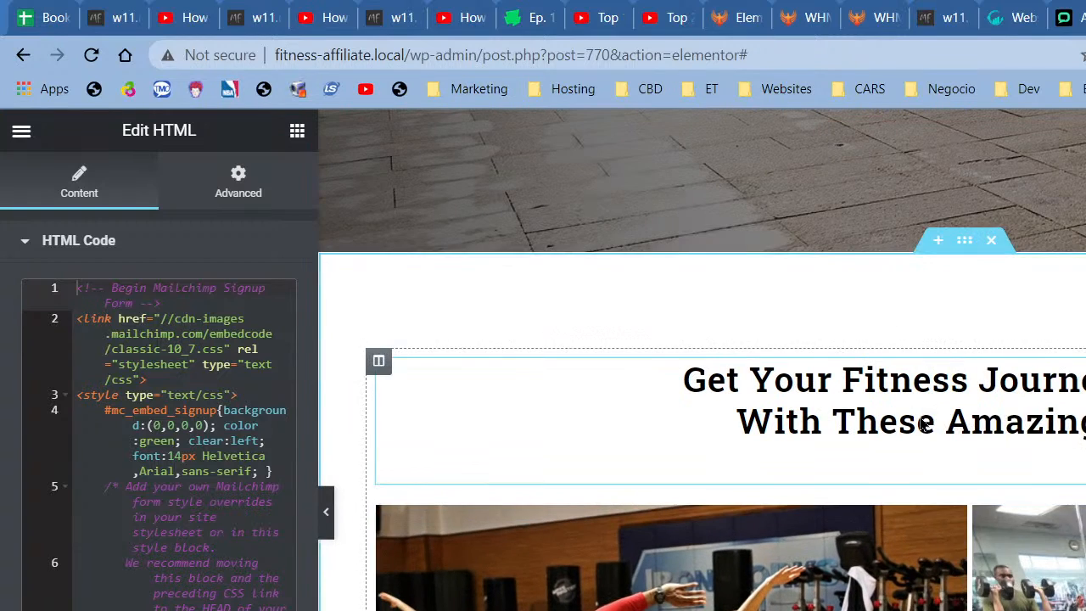
right_click(924, 424)
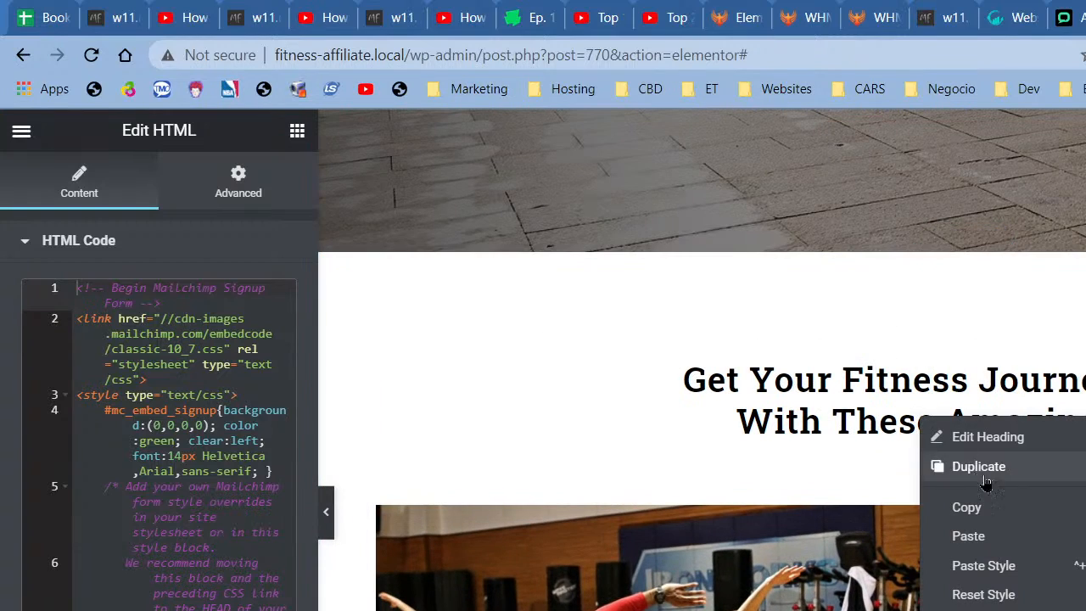
click(988, 506)
scroll(1067, 475, down, 15)
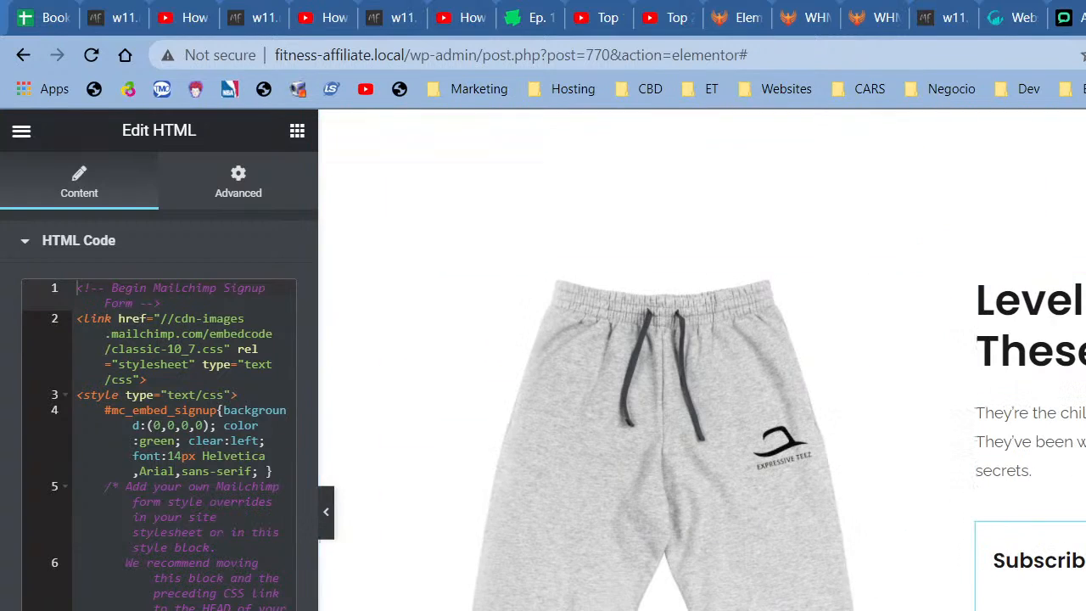
click(1082, 471)
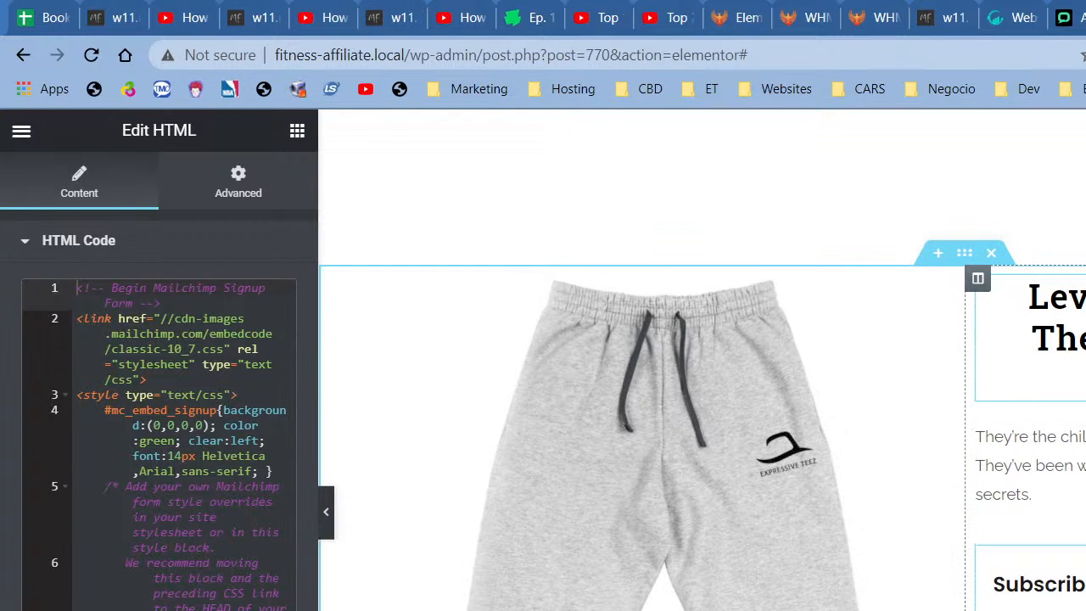
click(1073, 327)
click(197, 594)
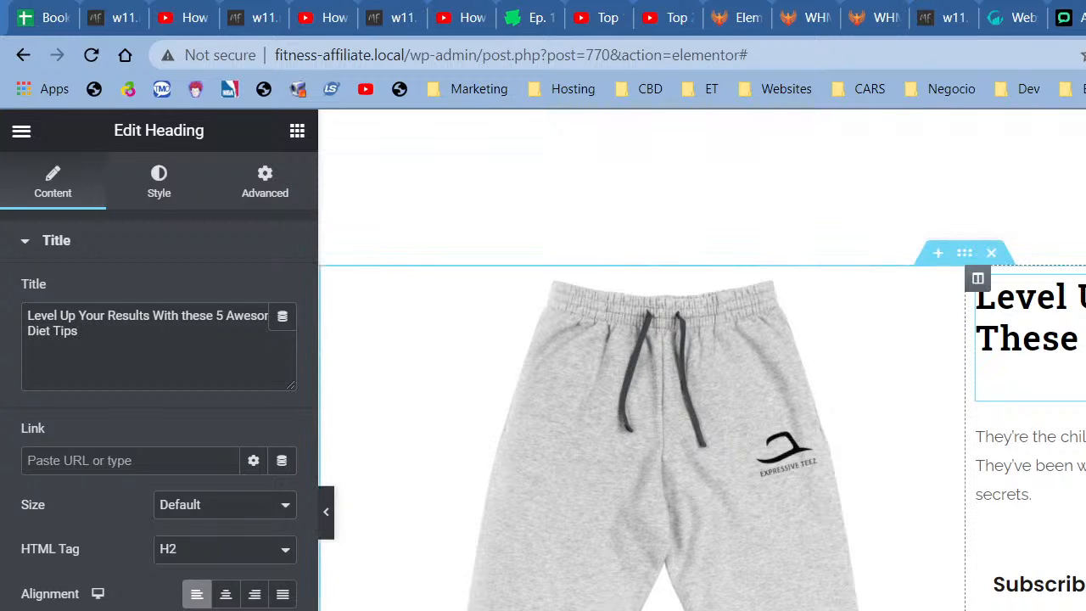
- Reduce the "Level Up Your Results" heading's font size to 26 px
click(251, 316)
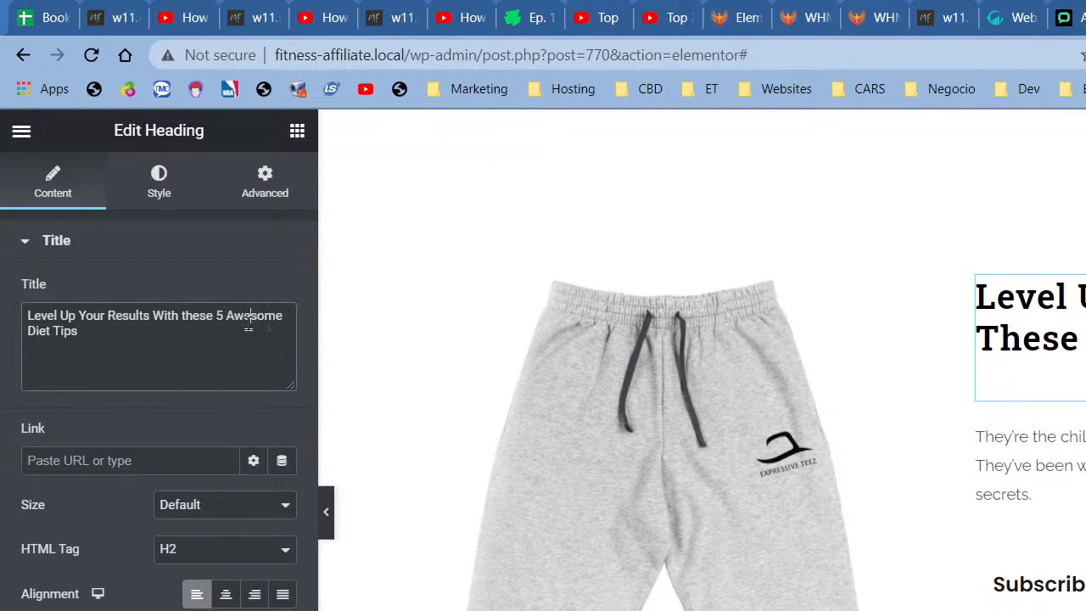
click(155, 181)
click(280, 338)
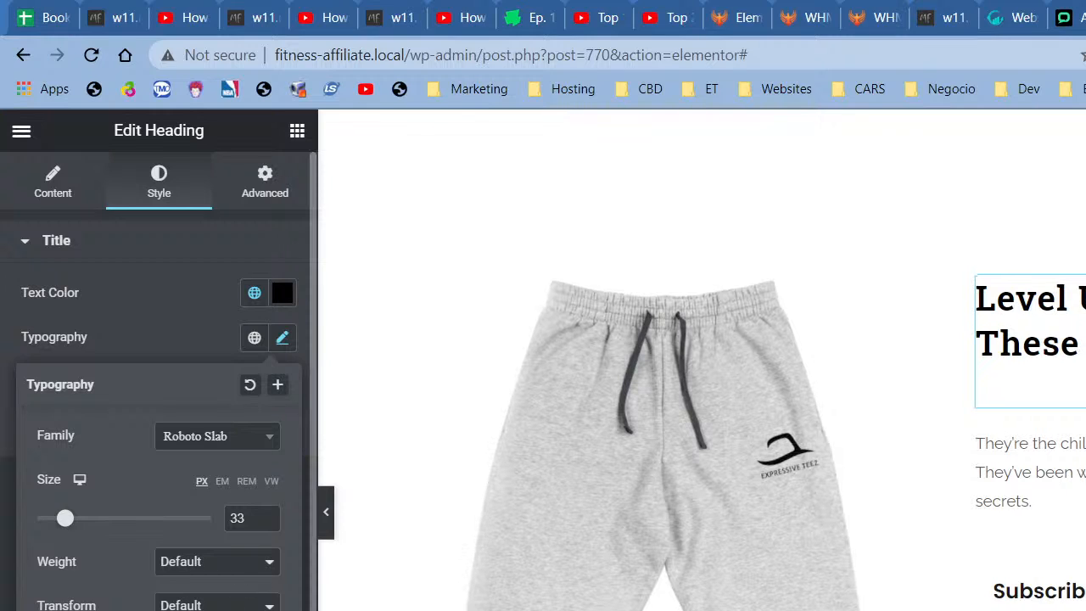
click(267, 522)
click(266, 523)
click(267, 522)
click(266, 523)
click(266, 522)
click(268, 523)
click(267, 524)
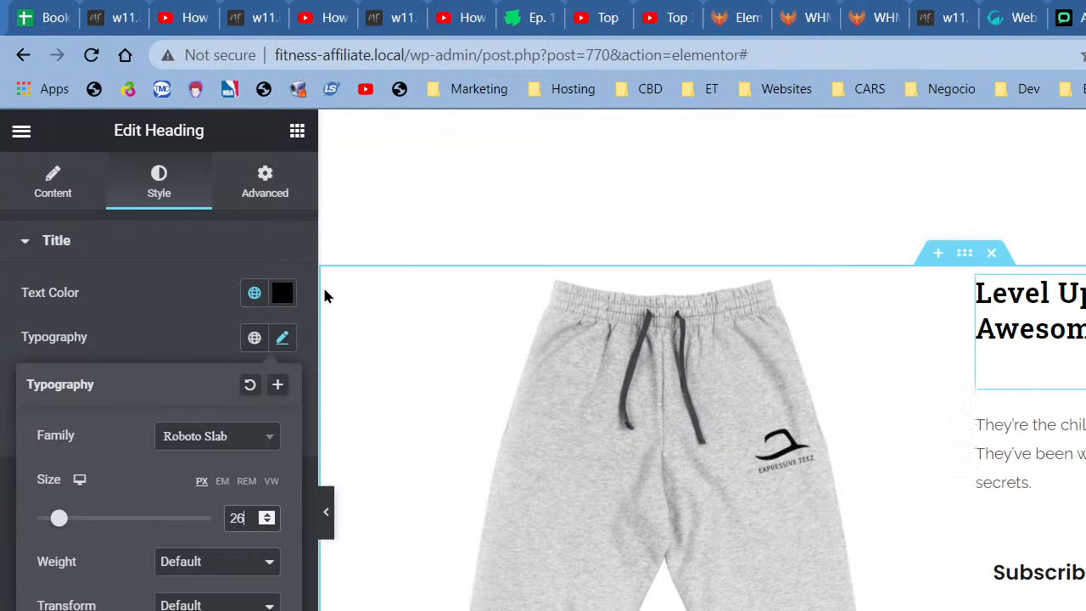
- Set the heading's bottom padding to 0 and its top margin to 30 px, keeping the other margins at 0
click(278, 204)
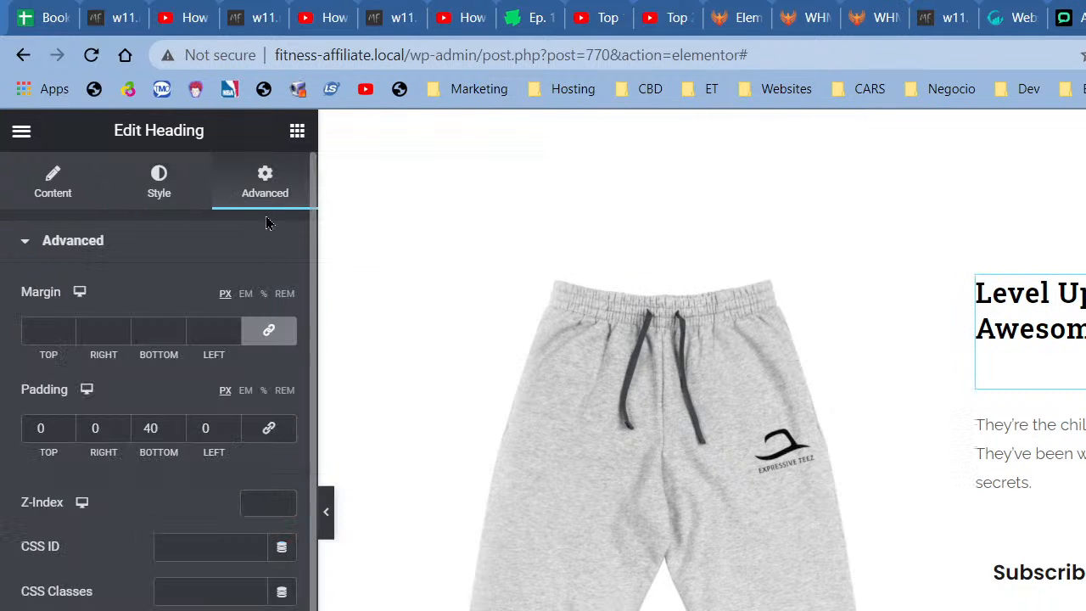
double_click(141, 427)
text(0)
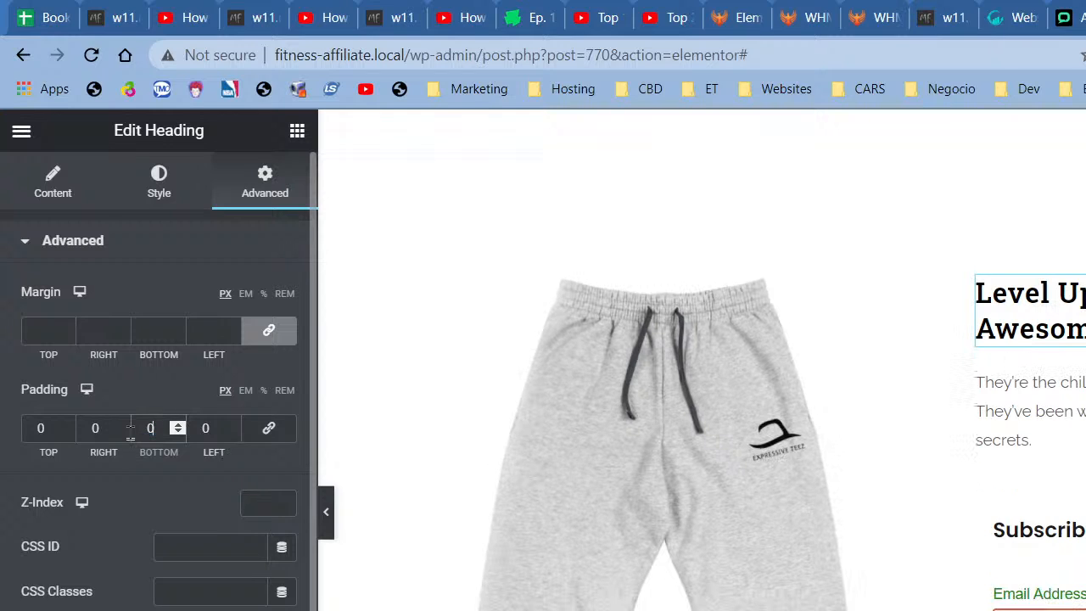
click(267, 330)
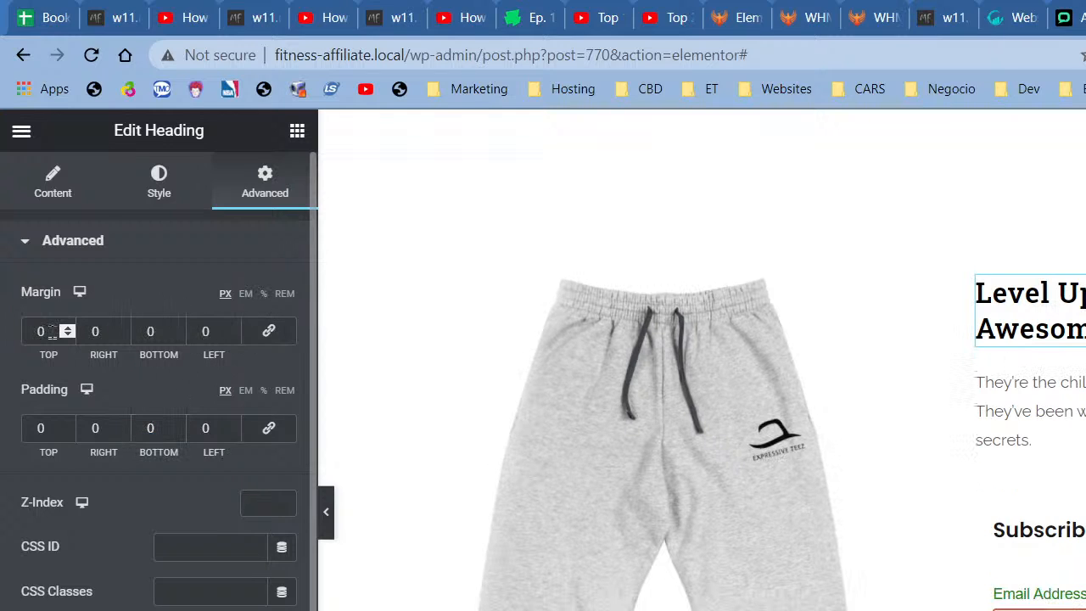
text(3)
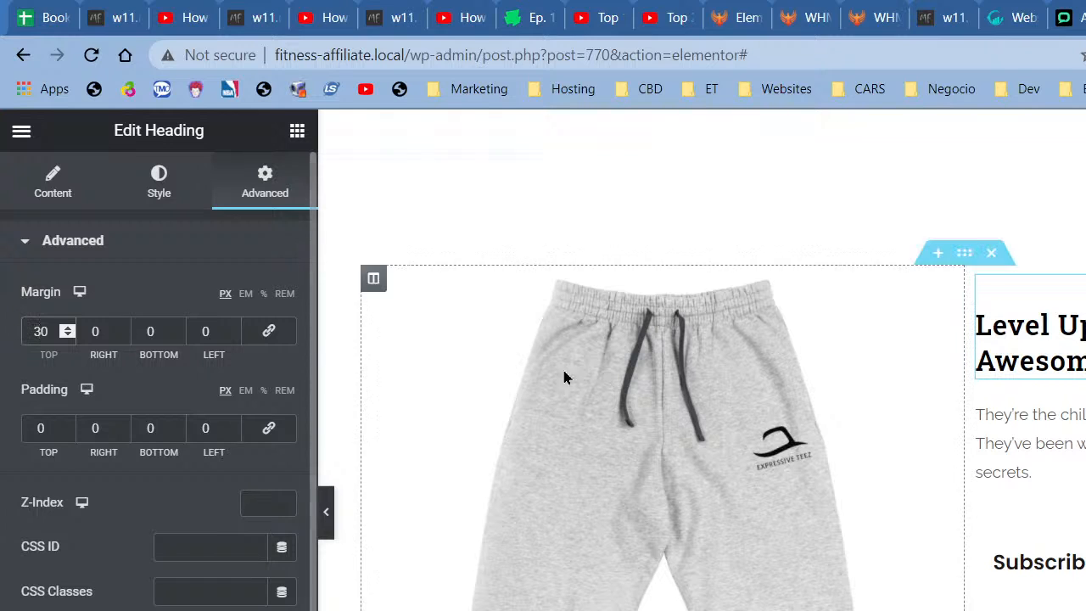
- Preview the page without the editing panel and examine the restyled heading and the sections above and below it
scroll(388, 436, down, 1)
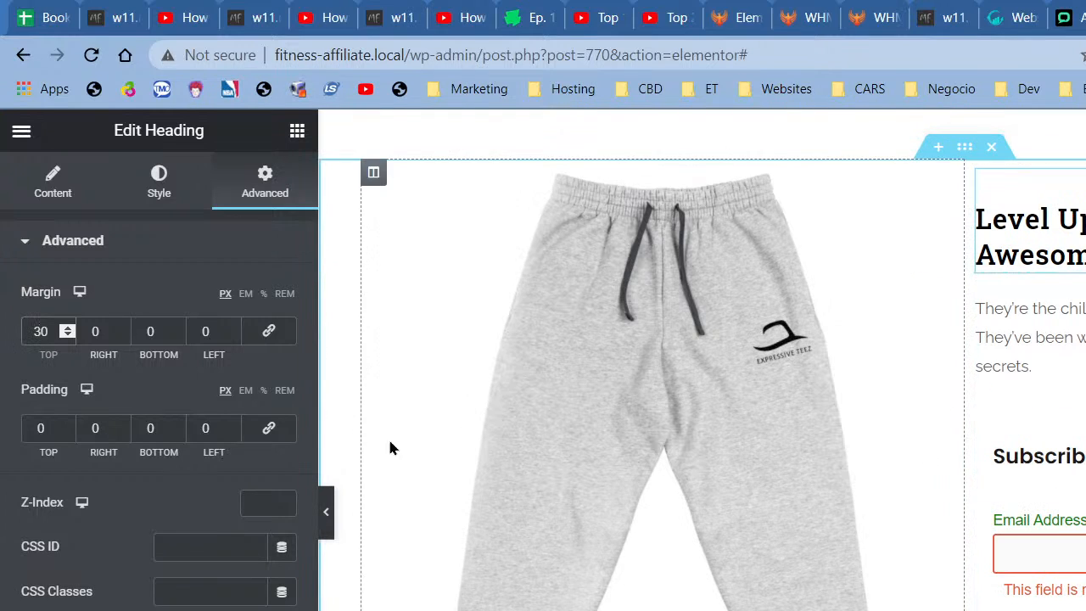
click(328, 513)
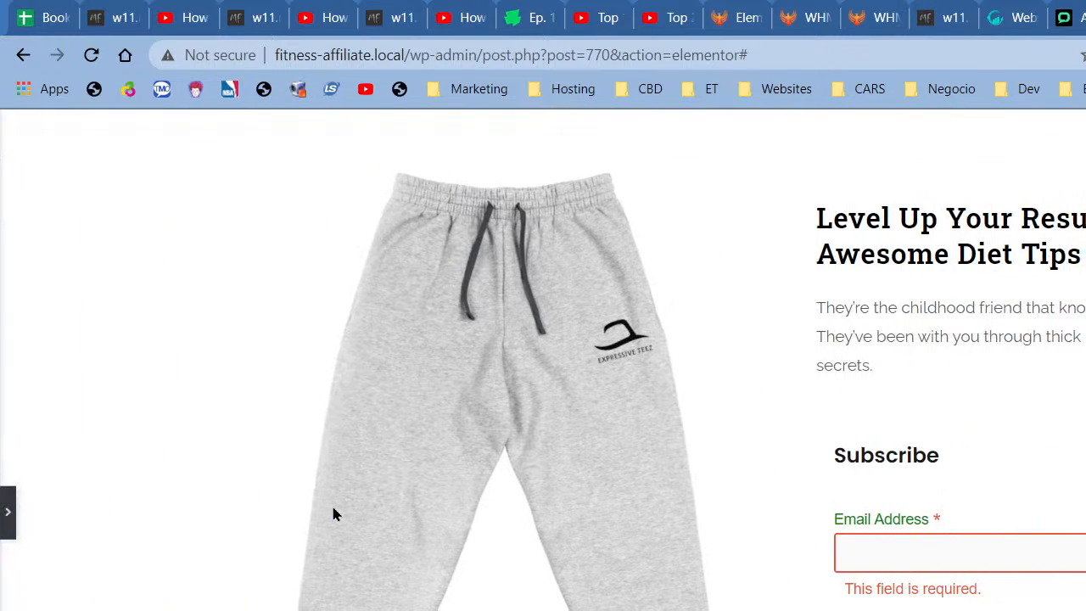
scroll(793, 374, up, 15)
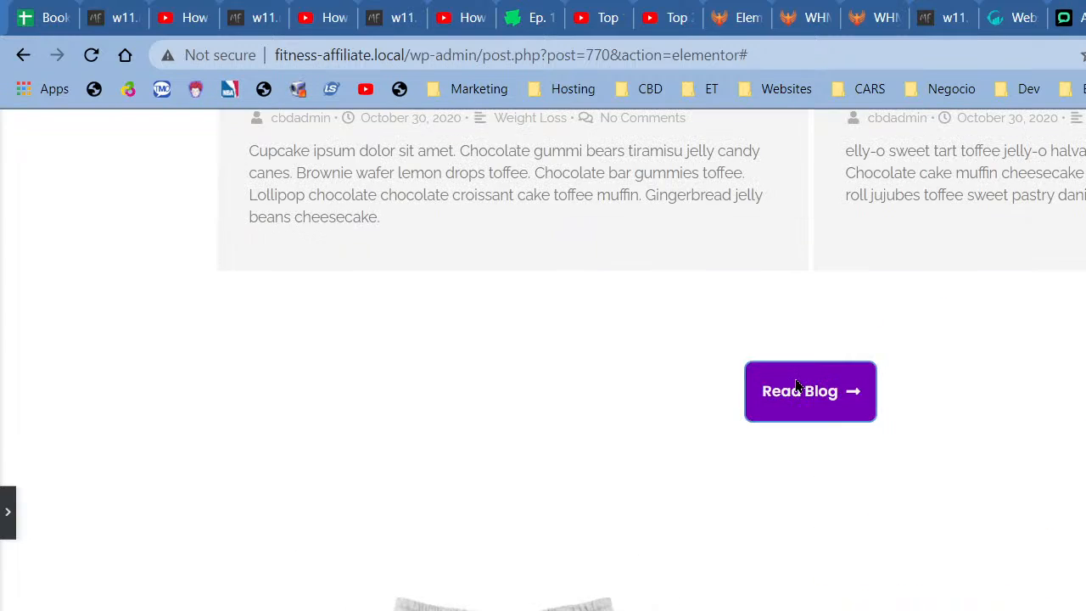
scroll(795, 380, down, 15)
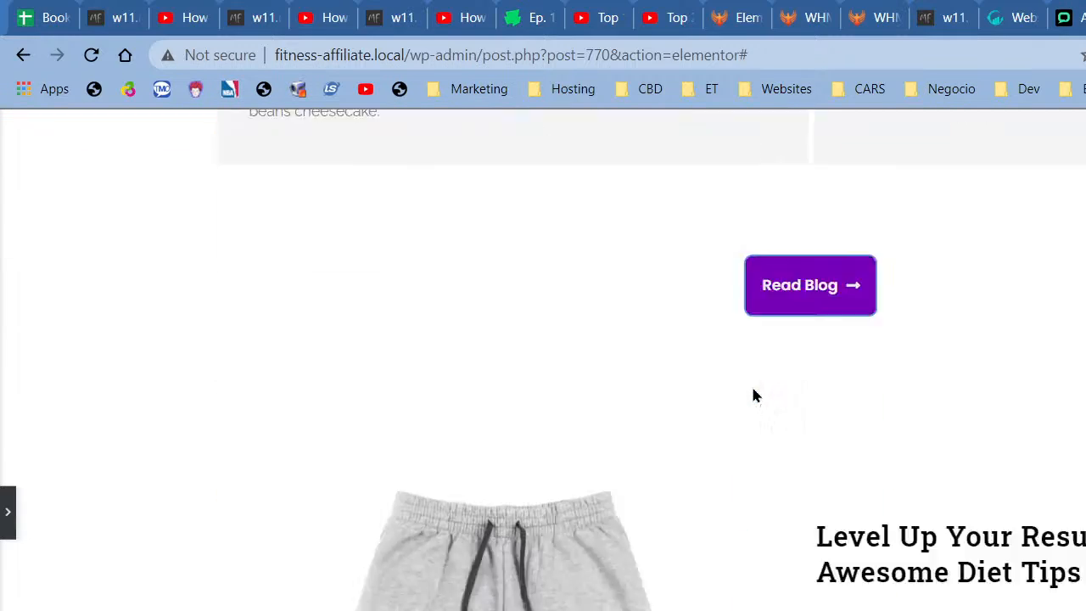
scroll(747, 391, down, 5)
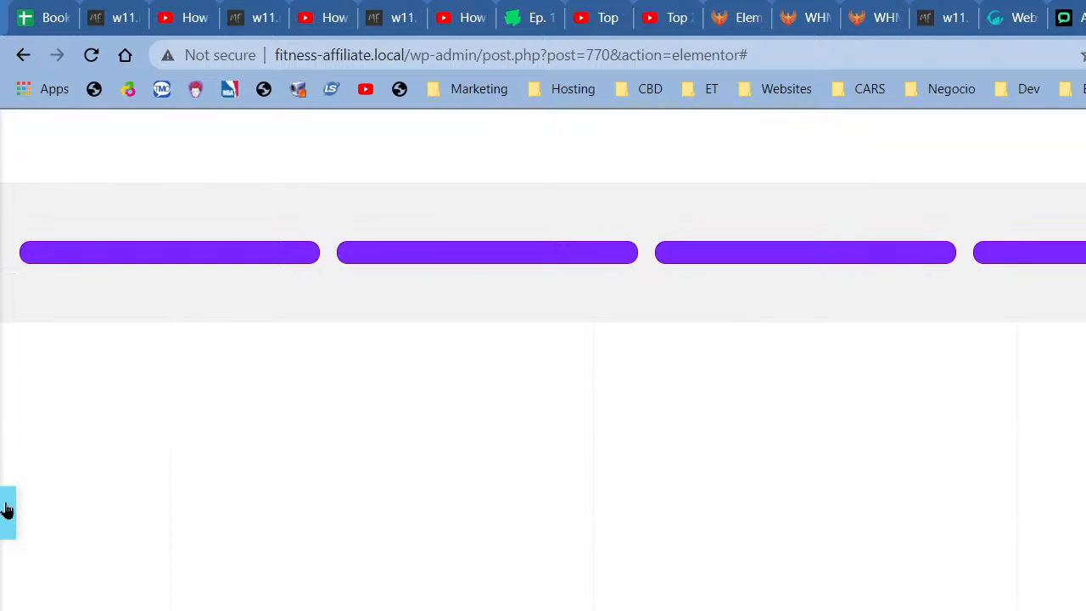
click(7, 509)
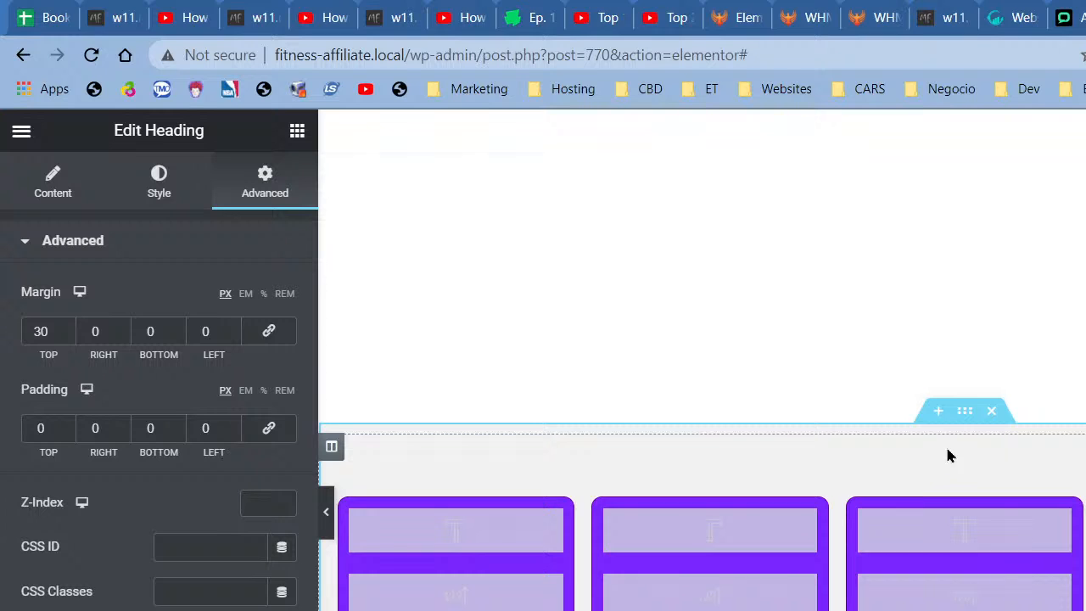
- Check the background colour settings of the light grey section that holds the purple boxes
right_click(575, 438)
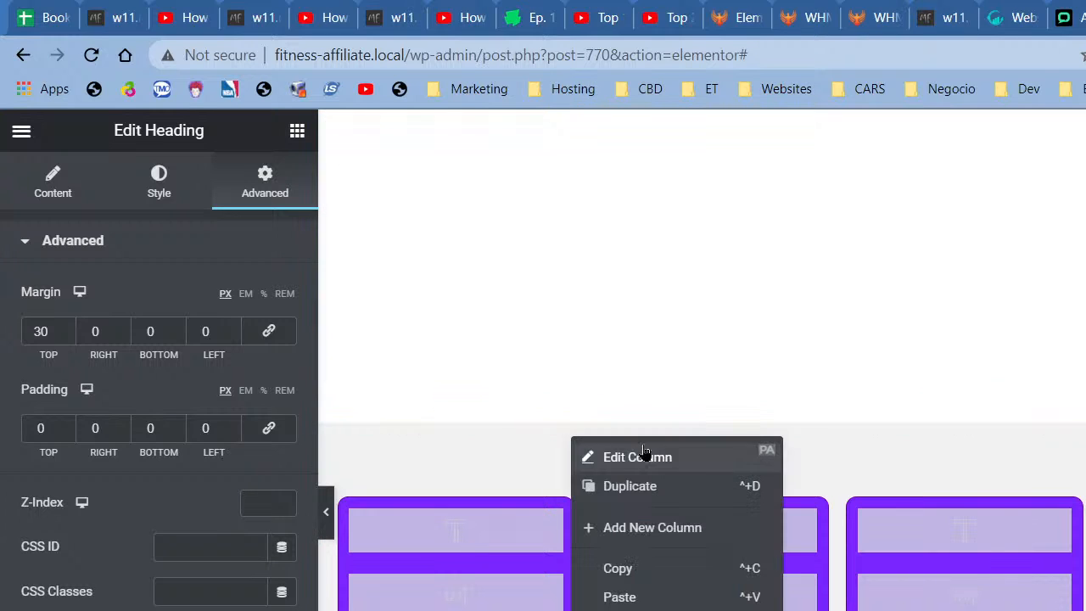
right_click(964, 410)
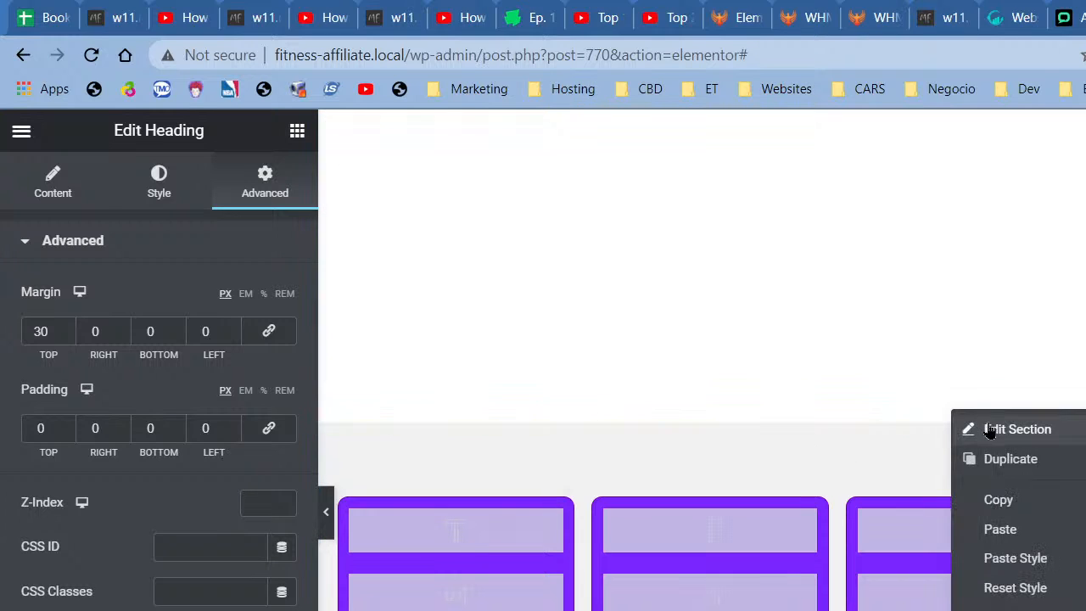
click(1001, 427)
click(159, 181)
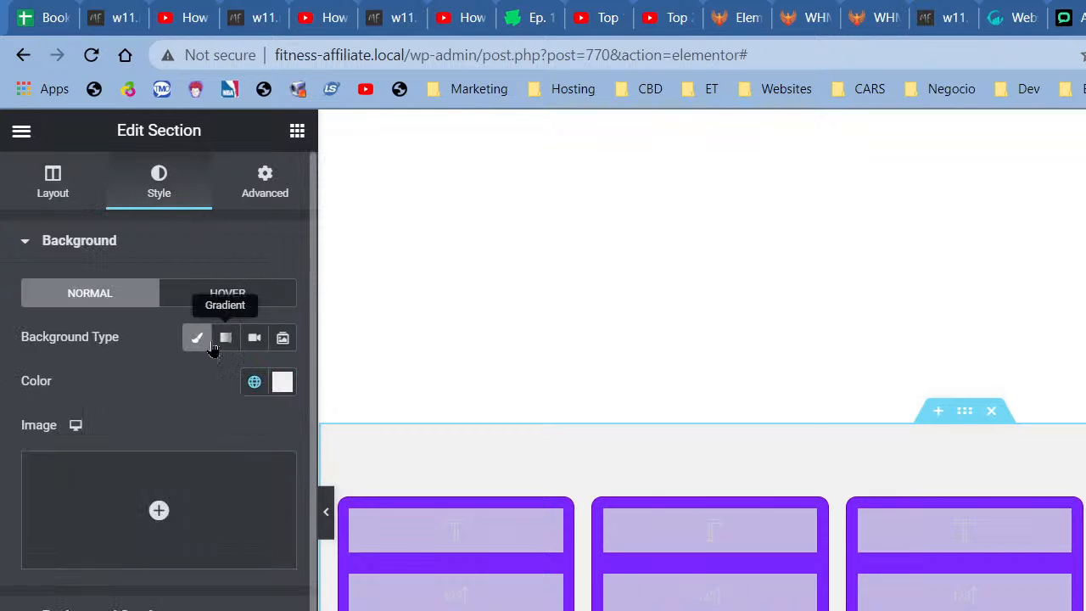
click(255, 383)
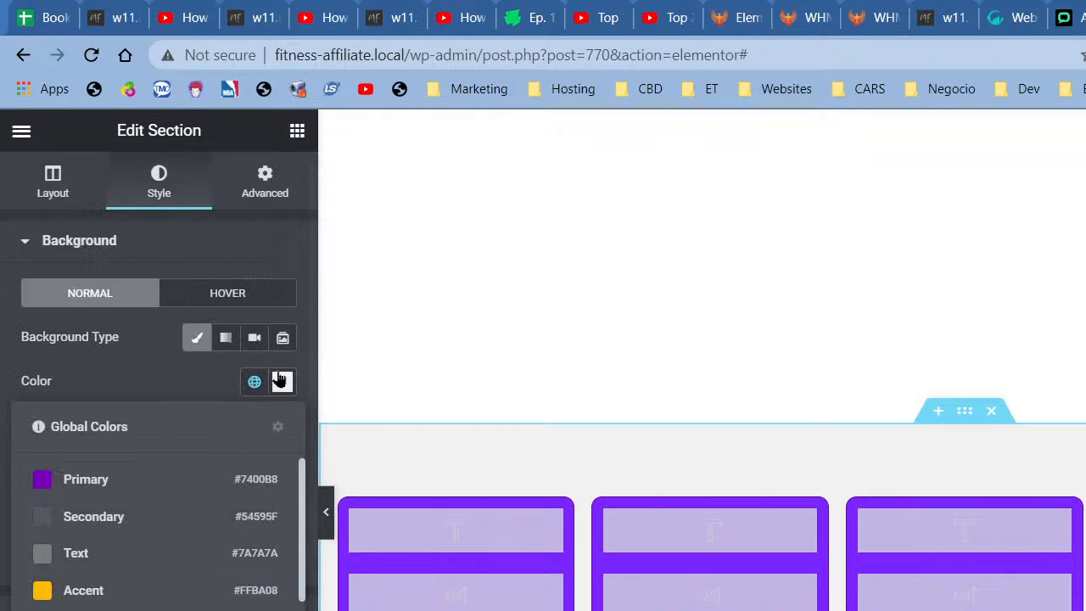
click(282, 382)
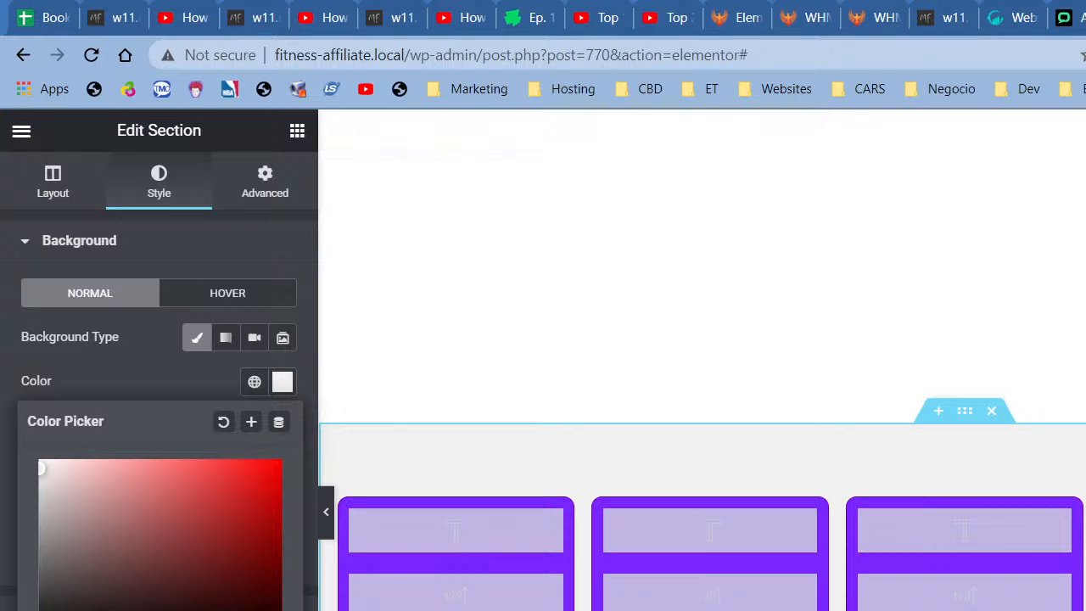
right_click(66, 299)
click(141, 389)
- Give the joggers and Subscribe section a classic background using the light grey global colour
scroll(806, 373, up, 10)
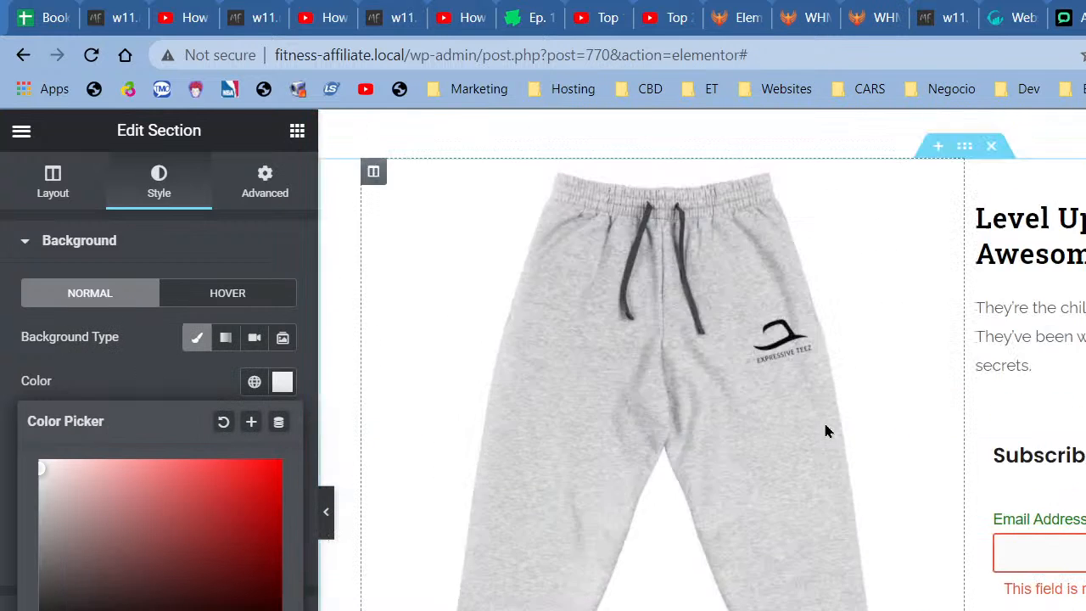
scroll(828, 431, up, 1)
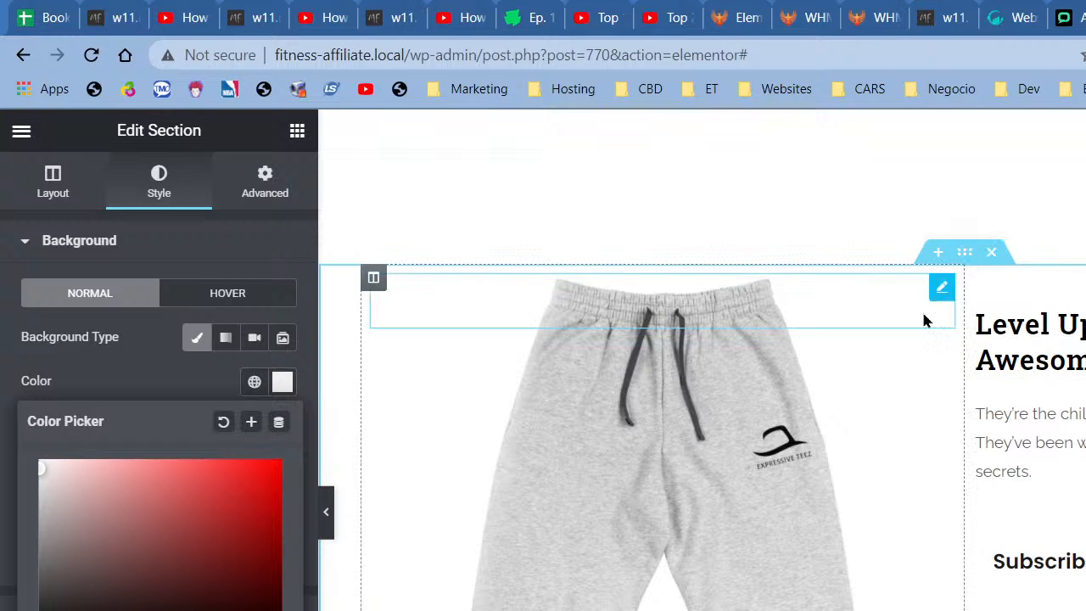
right_click(965, 255)
click(1014, 278)
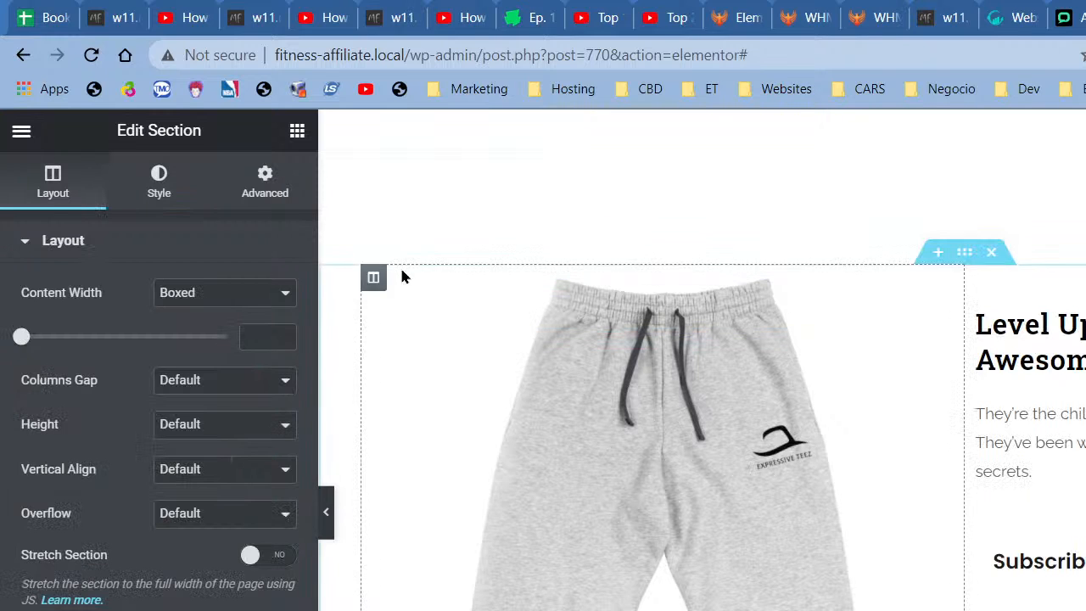
click(160, 183)
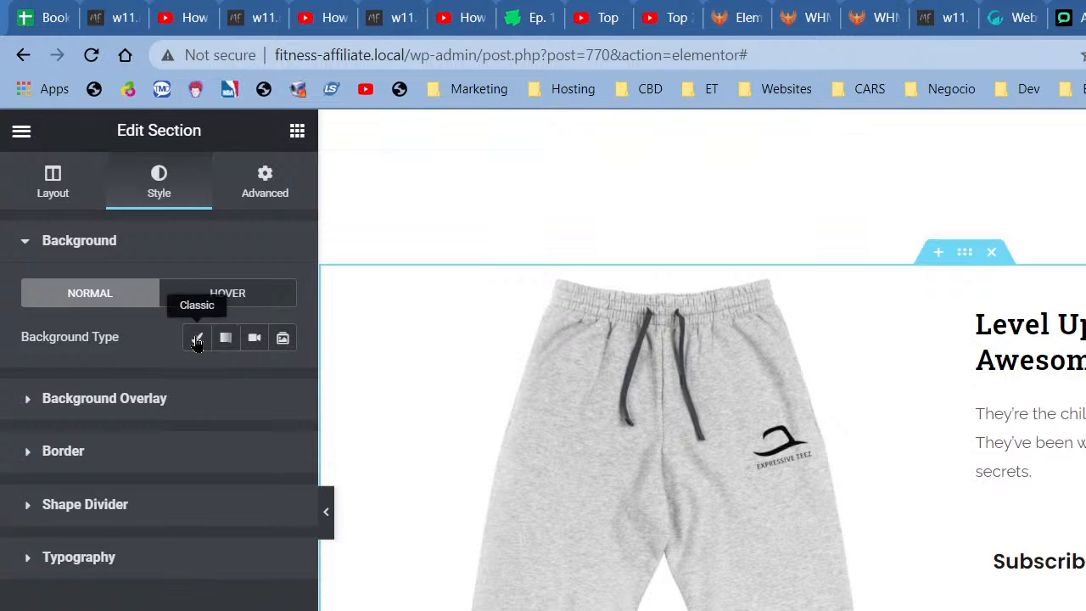
click(196, 338)
click(254, 381)
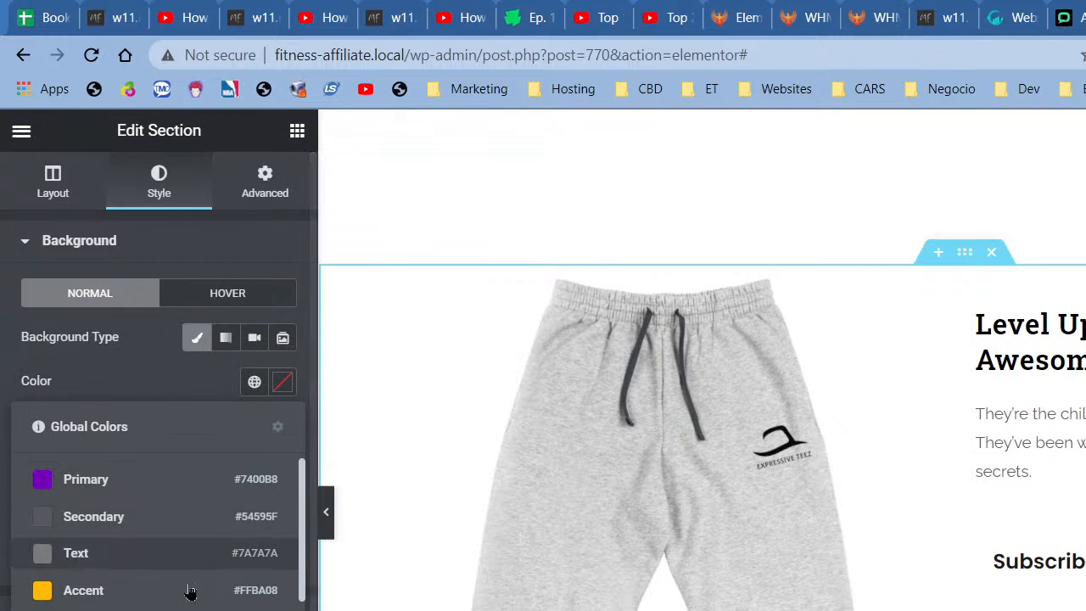
scroll(160, 594, down, 3)
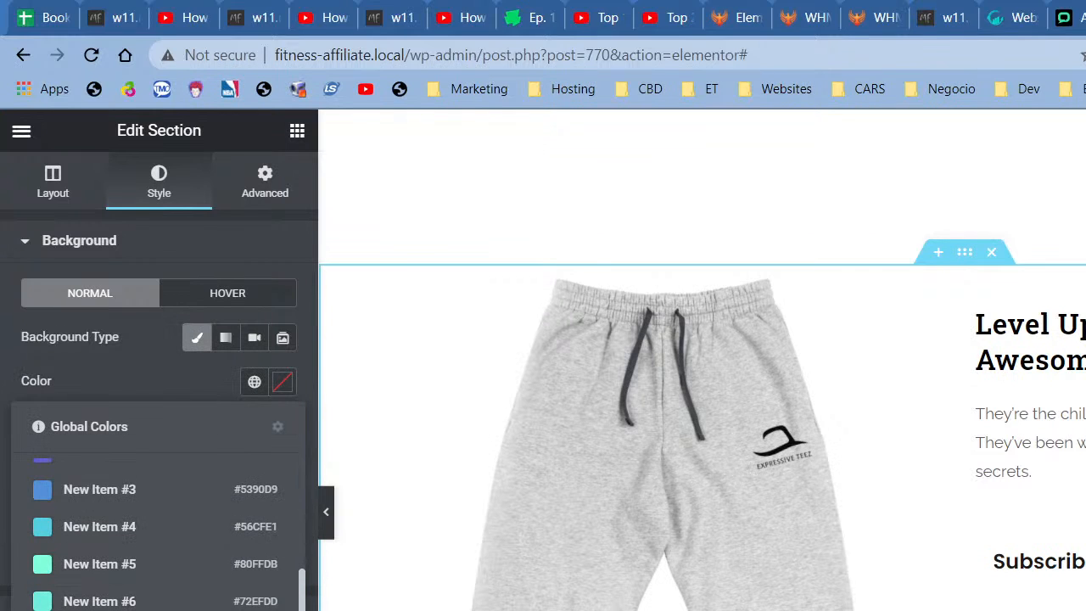
click(99, 608)
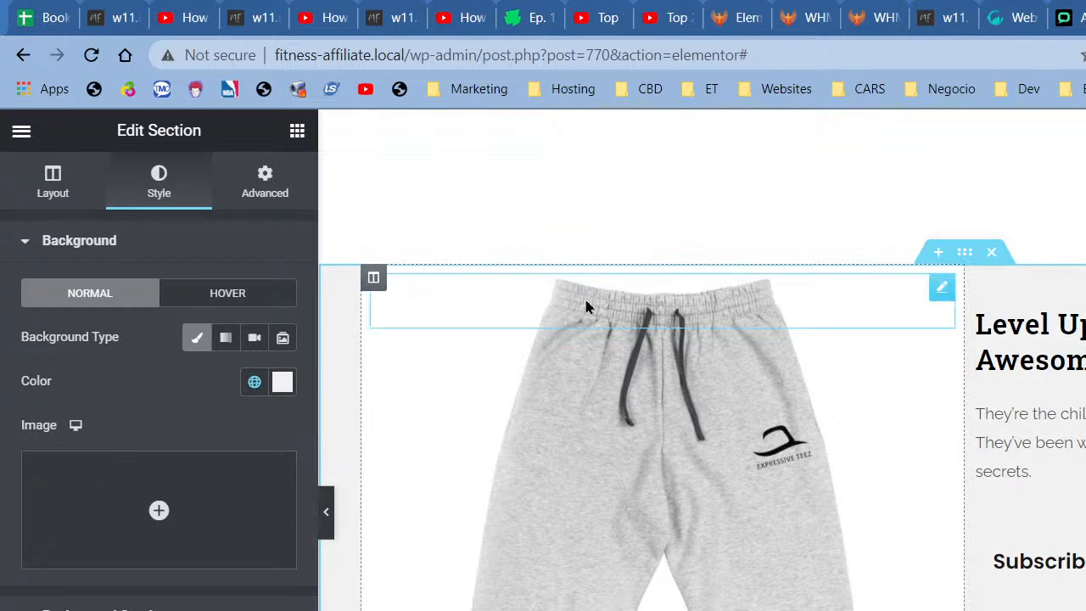
- Preview the Subscribe section without the editing panel and examine how the grey background surrounds the joggers and form
click(327, 513)
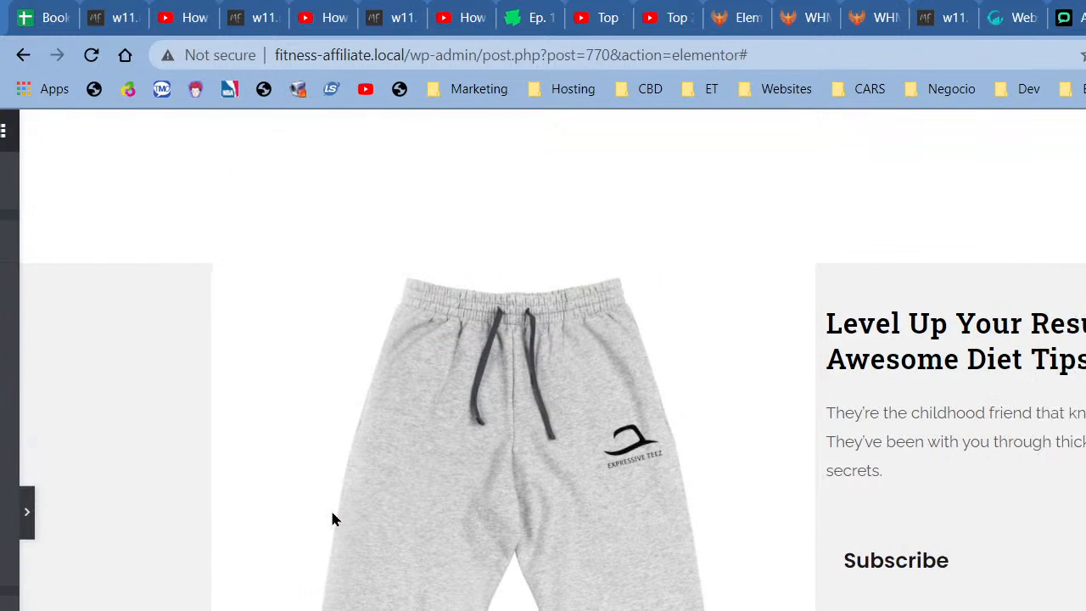
scroll(604, 513, down, 4)
scroll(604, 513, down, 1)
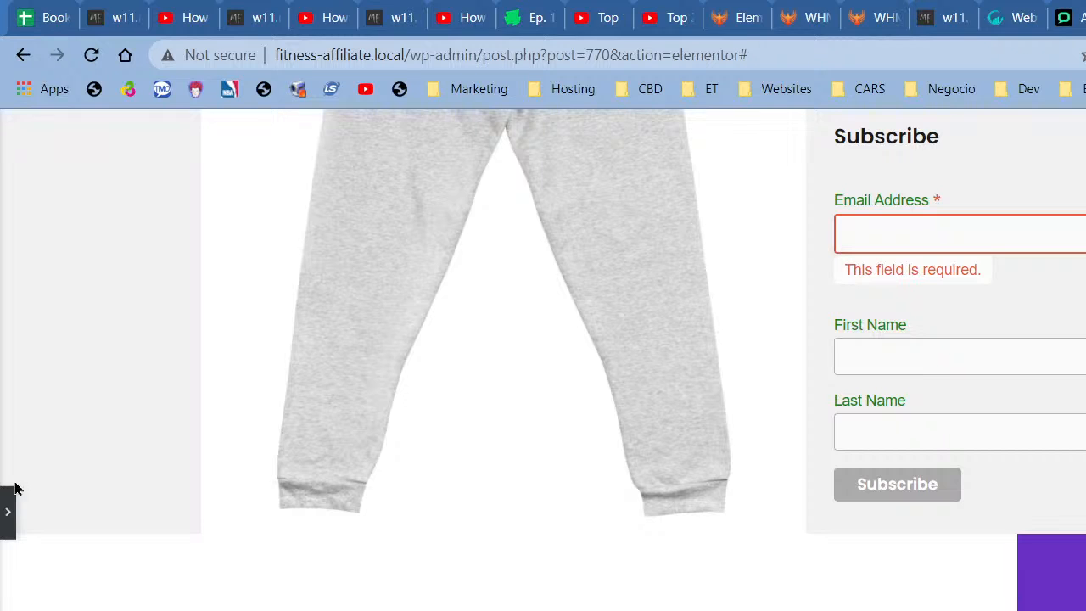
click(7, 511)
- Set the joggers and Subscribe section's unlinked padding to 50 px top, 20 px right, 60 px bottom and 20 px left
scroll(625, 521, up, 3)
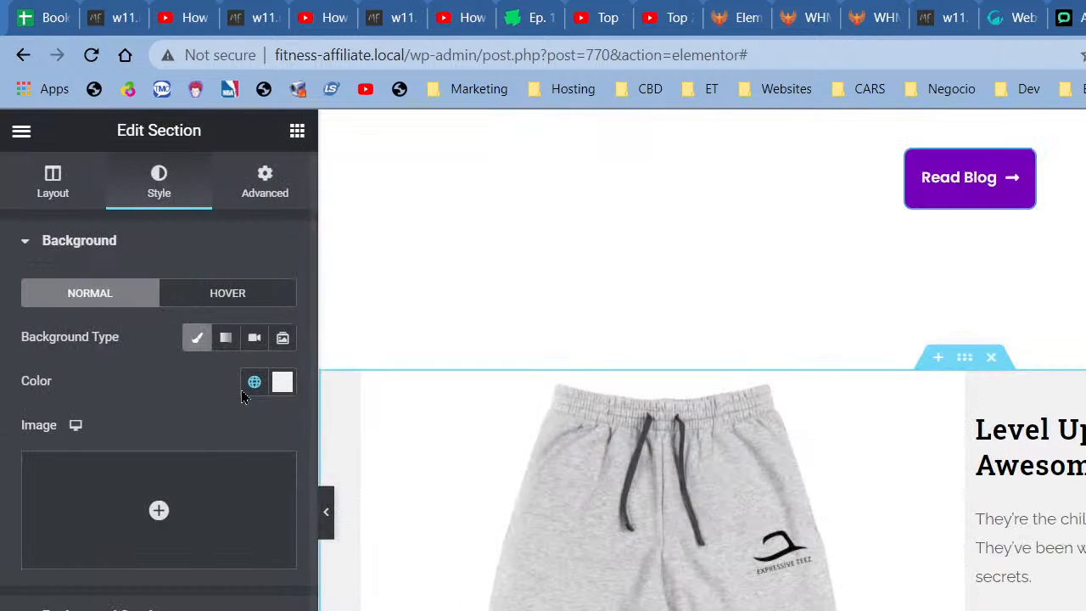
click(276, 178)
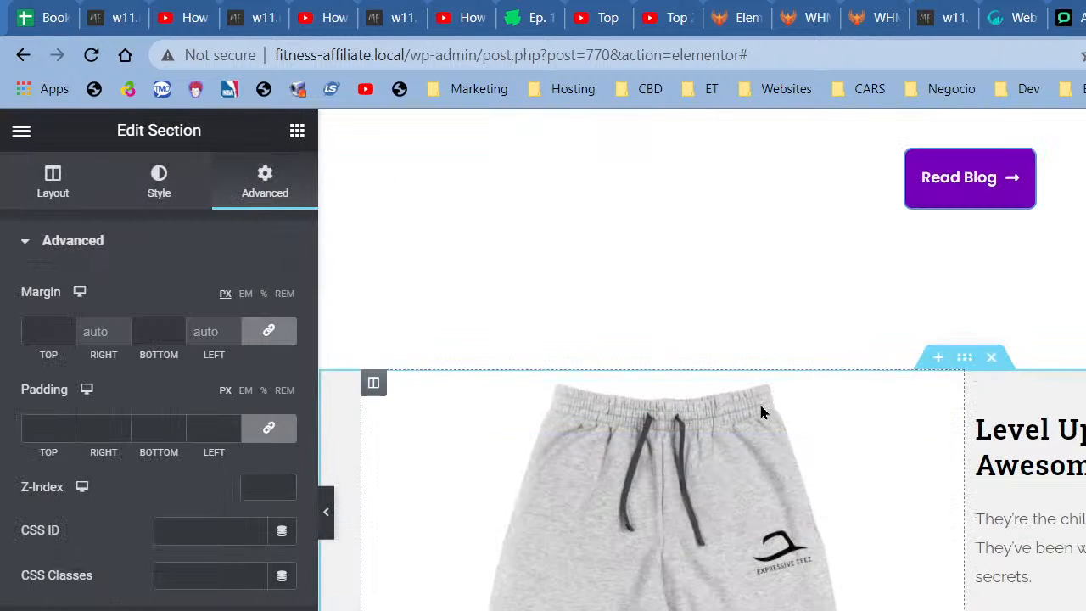
click(268, 428)
click(140, 428)
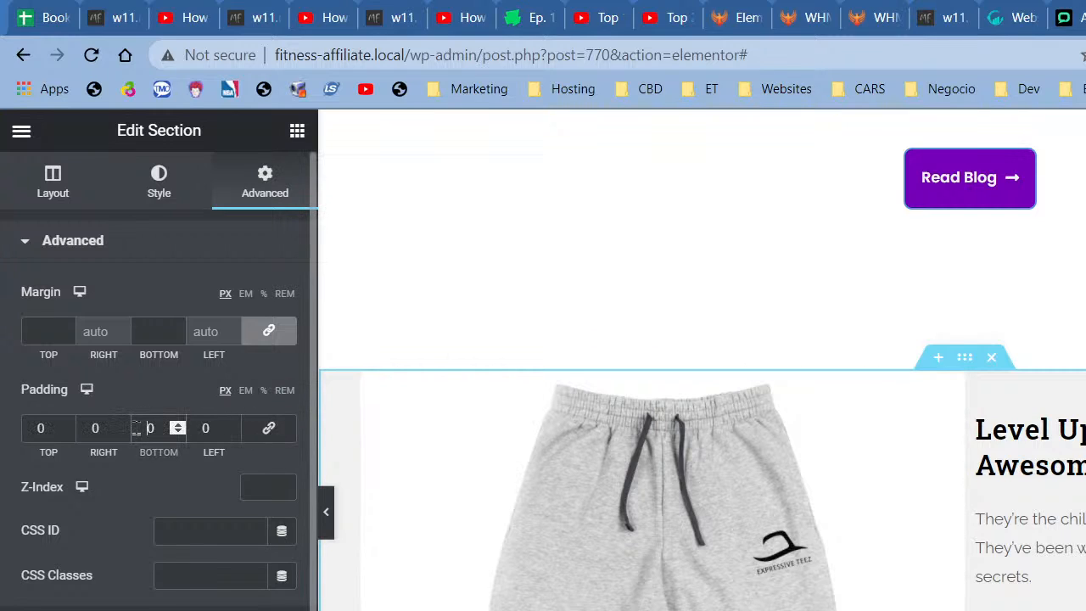
text(6)
click(38, 429)
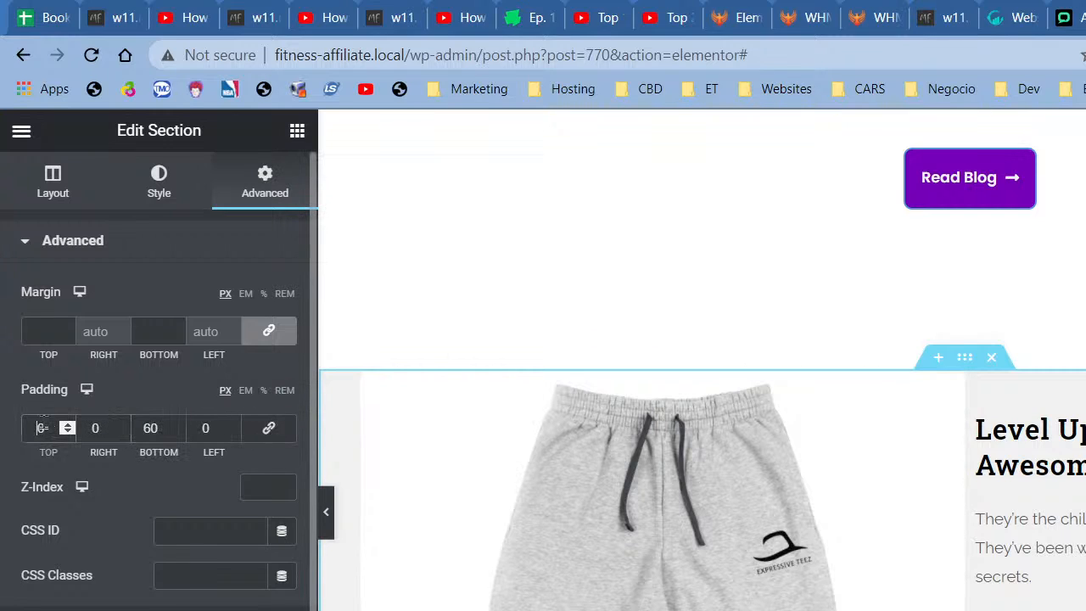
text(5)
click(87, 429)
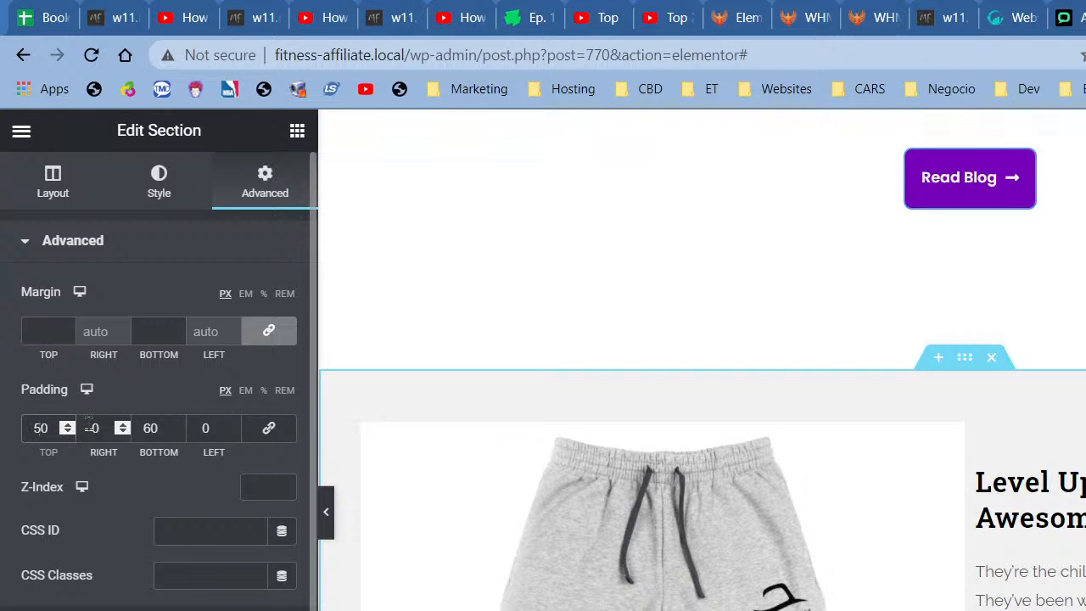
text(2)
click(188, 428)
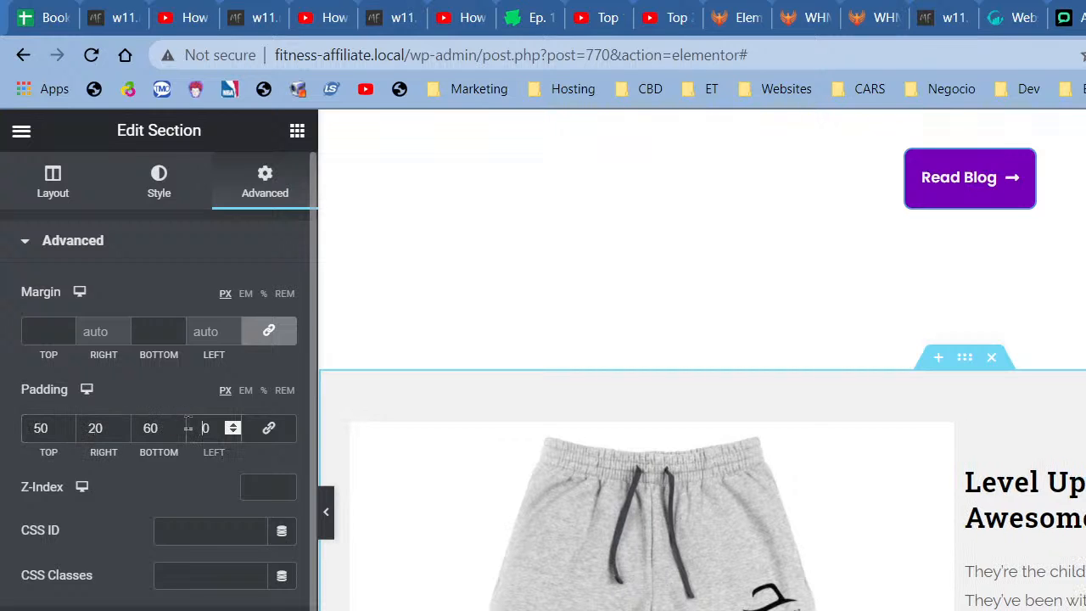
text(2)
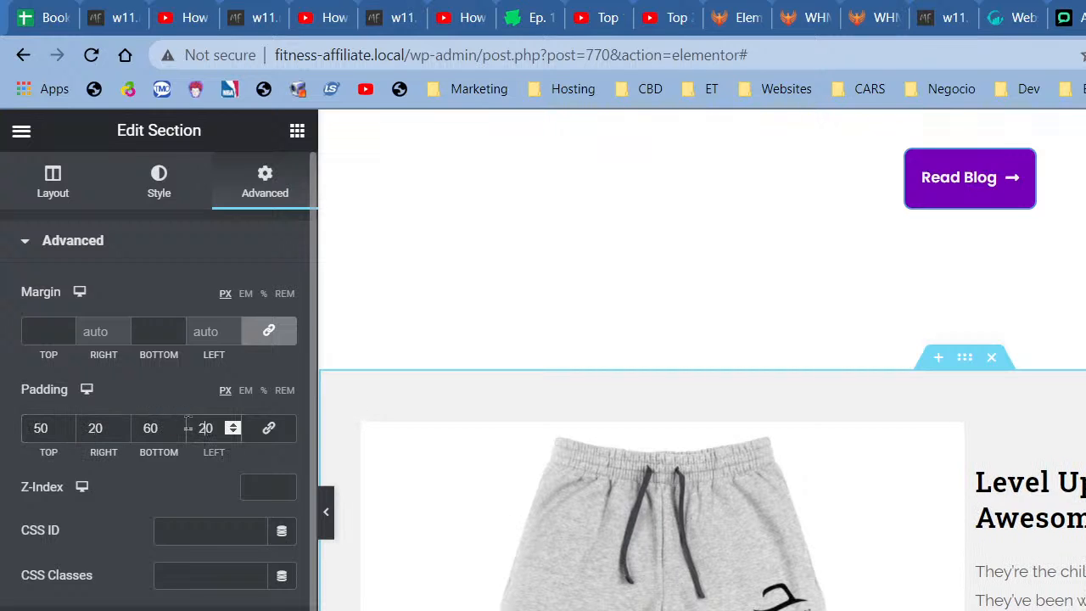
- Preview the page without the editing panel and examine the new spacing around the joggers image and Subscribe form
click(326, 512)
scroll(537, 390, down, 4)
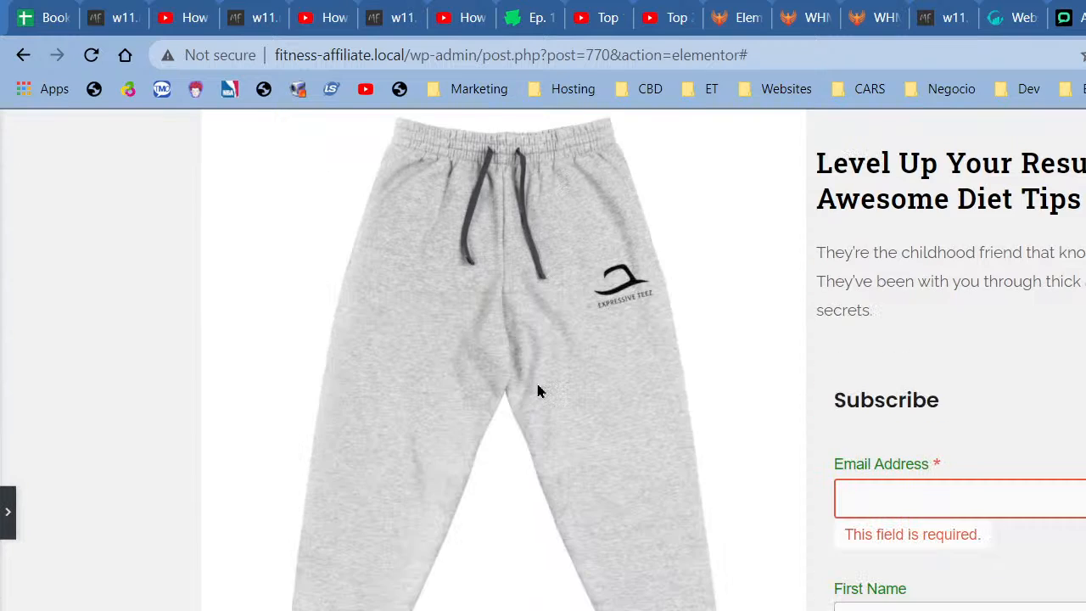
scroll(537, 391, up, 3)
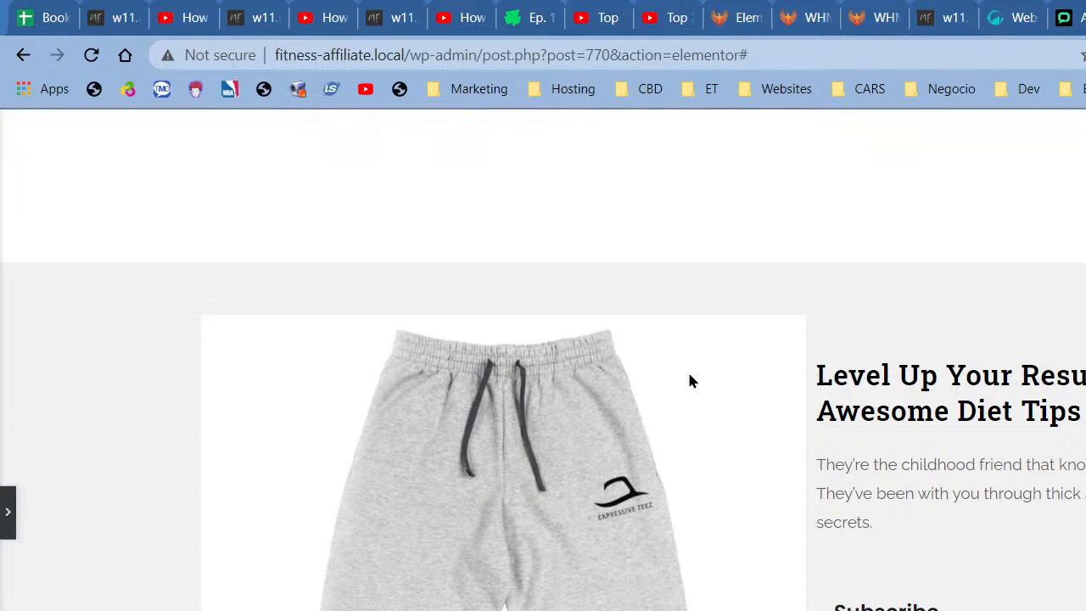
scroll(689, 381, down, 4)
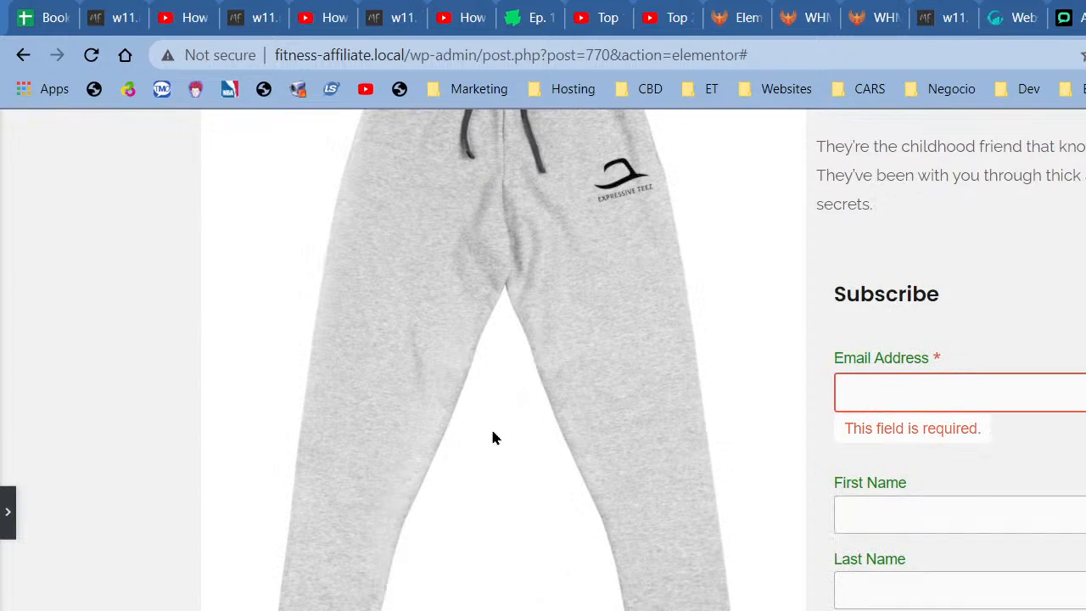
scroll(495, 431, up, 4)
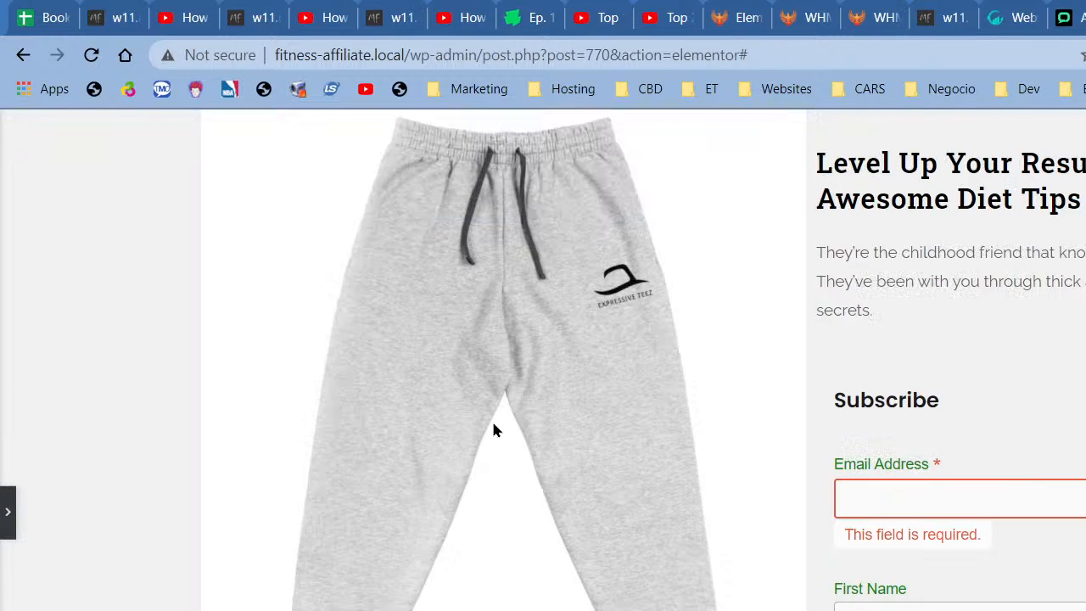
- Replace the joggers column's background image with the media library photo of the model wearing dark heather joggers
click(6, 498)
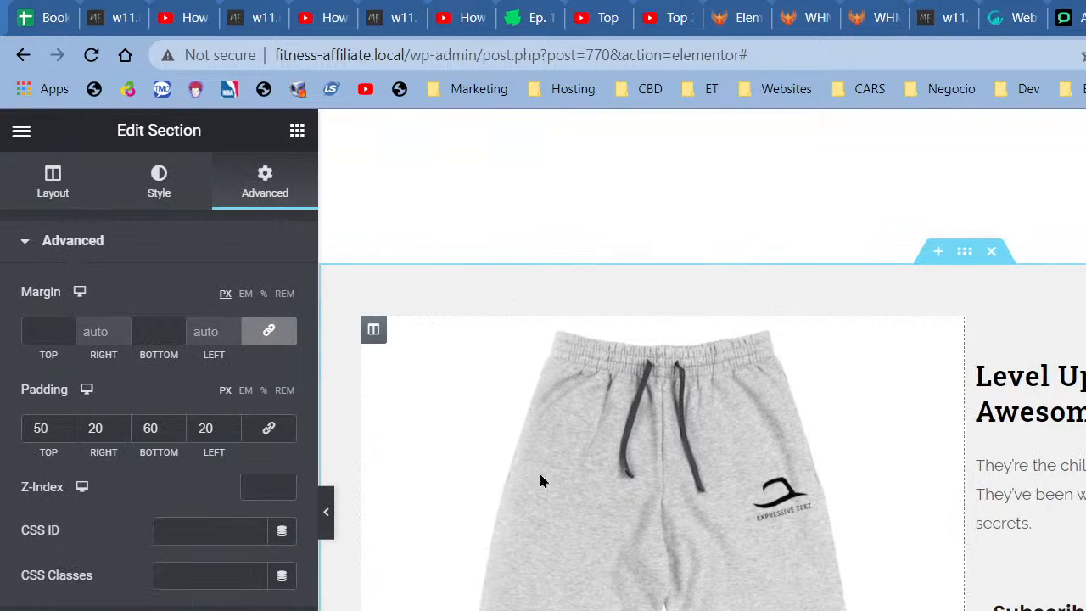
right_click(374, 333)
click(161, 174)
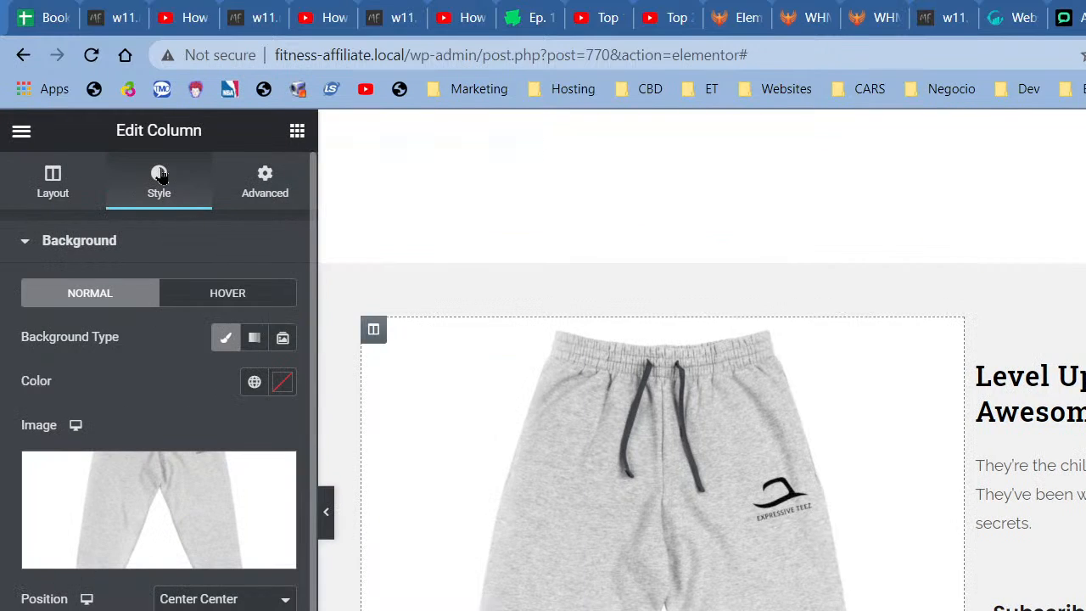
click(211, 474)
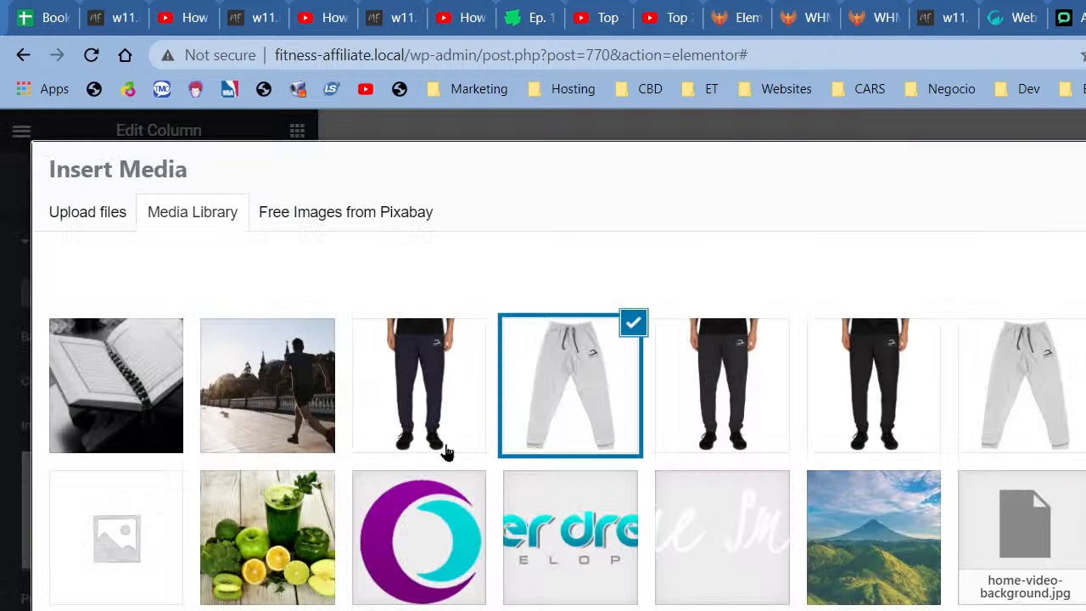
click(1083, 408)
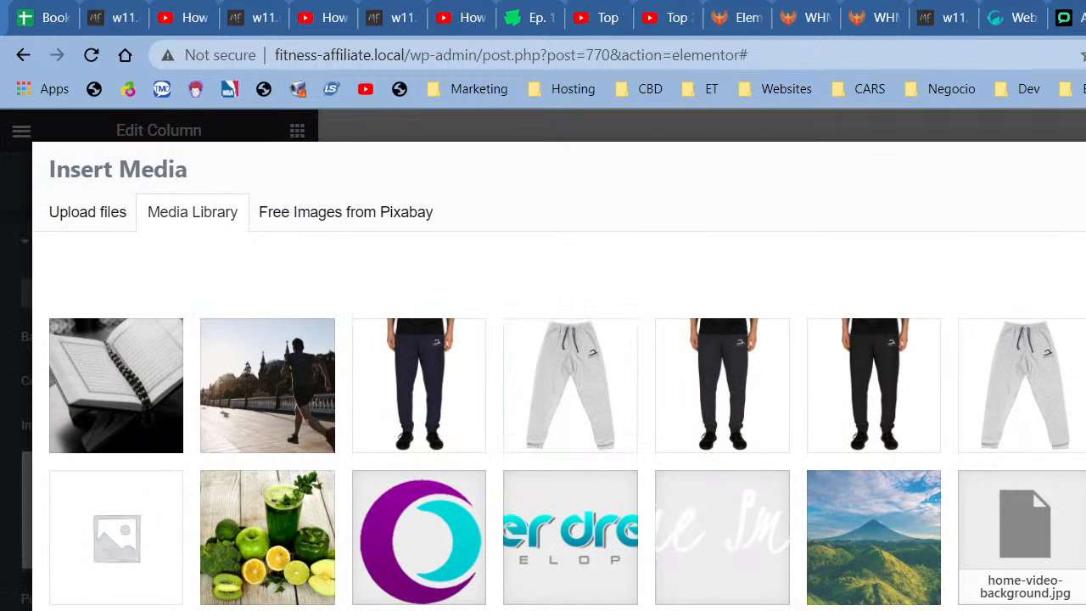
click(755, 393)
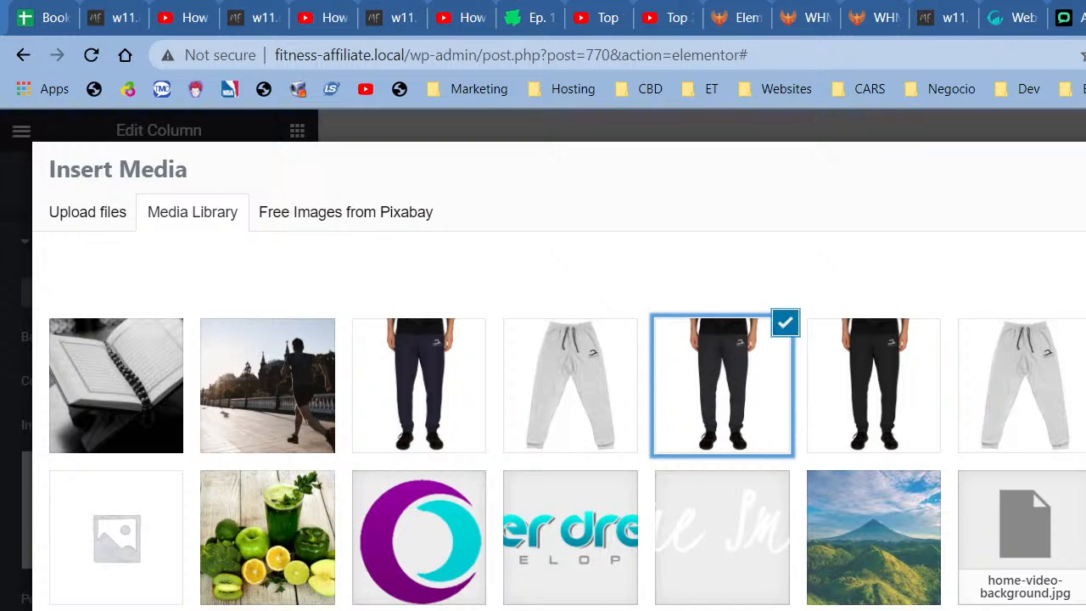
click(1085, 610)
scroll(702, 360, down, 5)
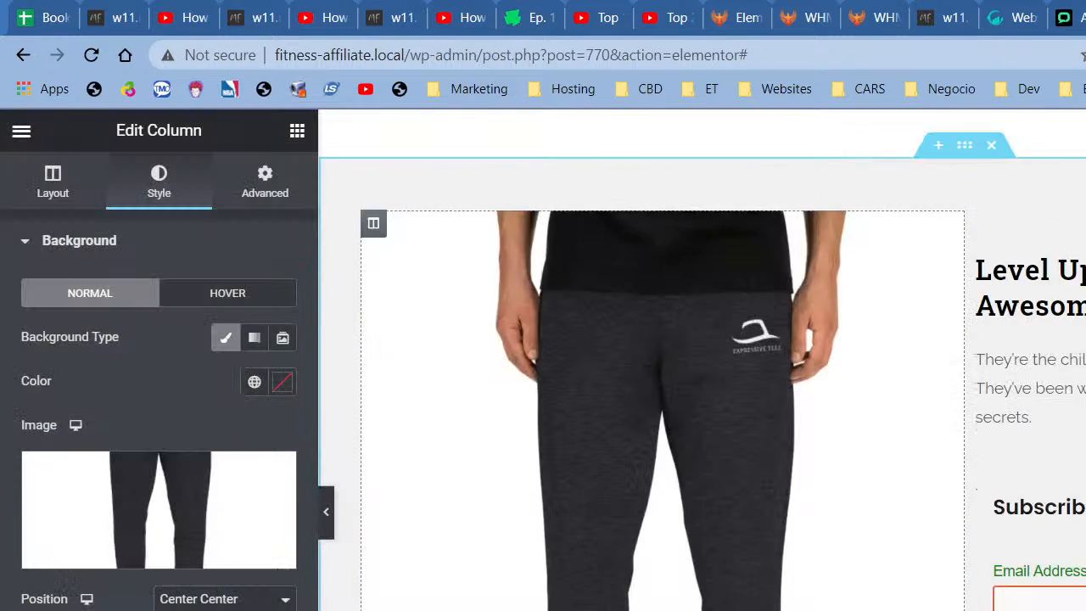
scroll(662, 357, up, 5)
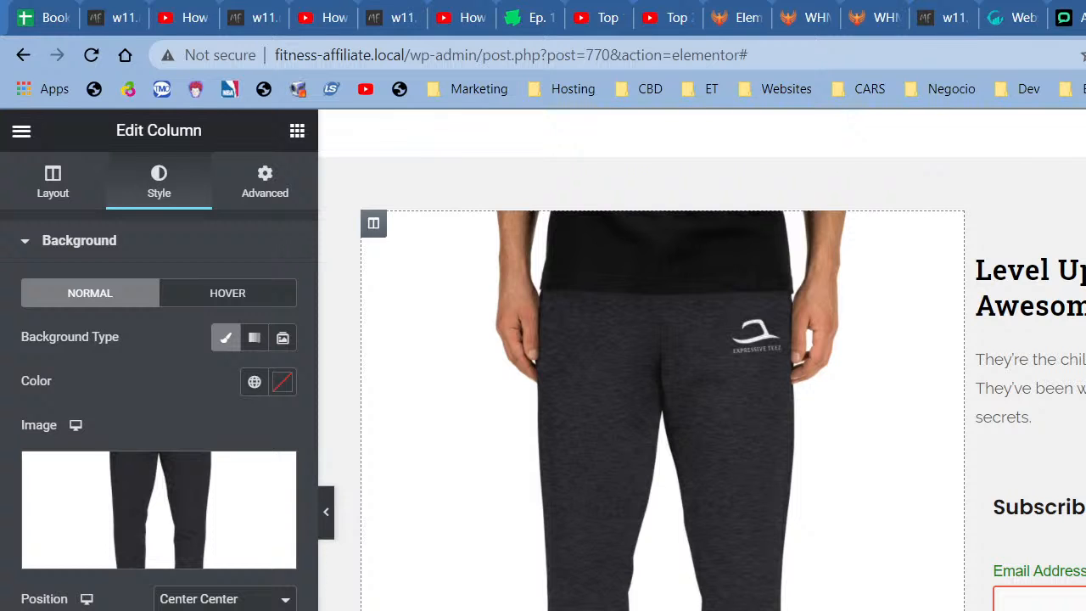
- Launch Adobe Photoshop CC 2019 and bring up its dialog for opening an existing file
text(ph)
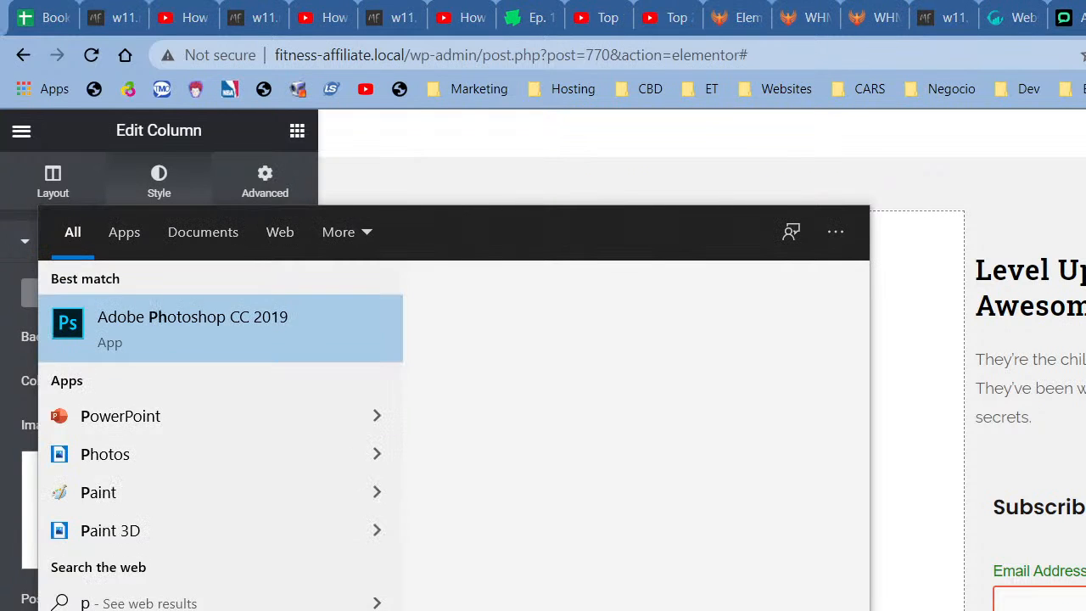
click(180, 351)
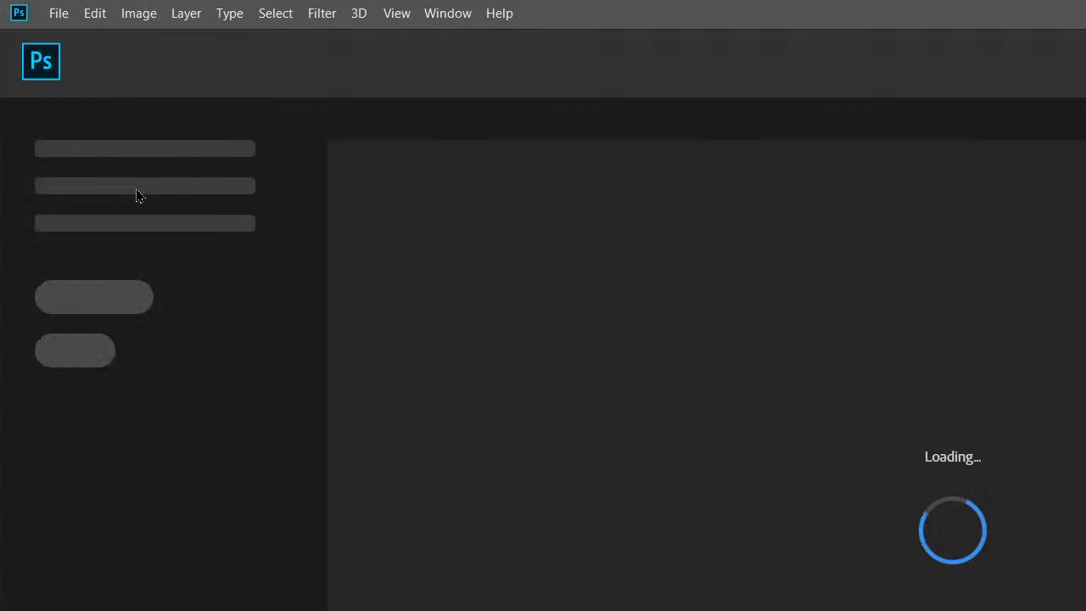
click(49, 13)
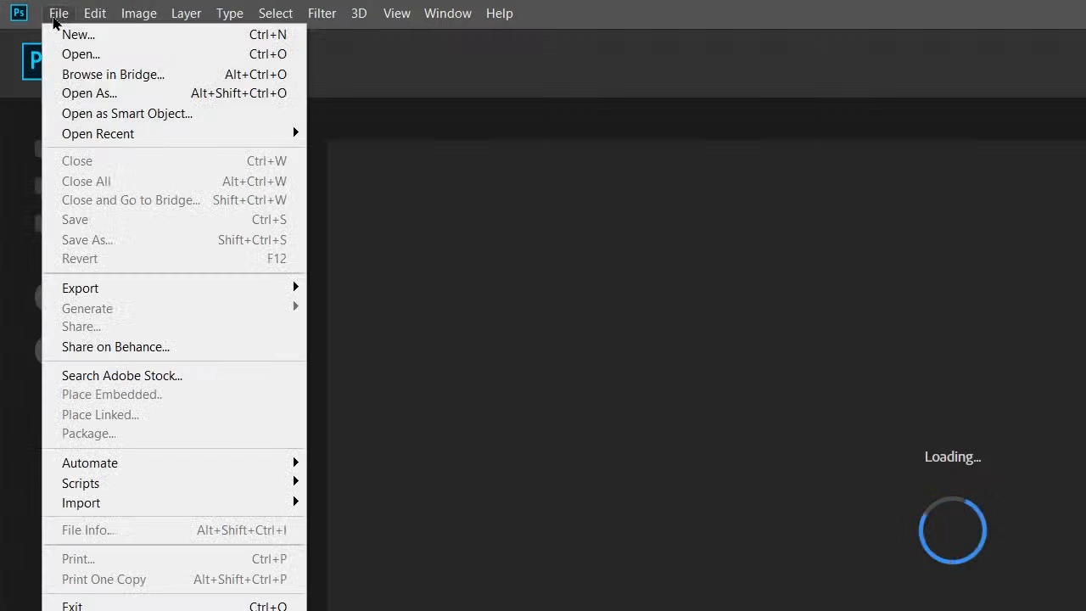
click(85, 55)
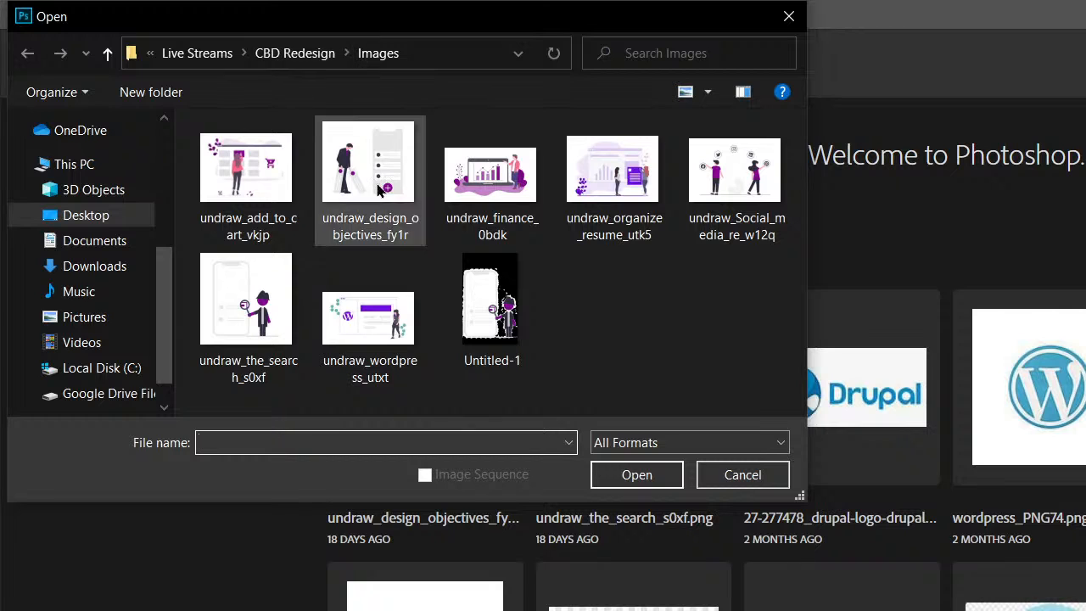
- Open Expressive_Teez_Official_Unisex_Joggers_Heather from Live Streams, Affiliate Website, Product Pics, Mockups, Unisex Joggers
click(295, 53)
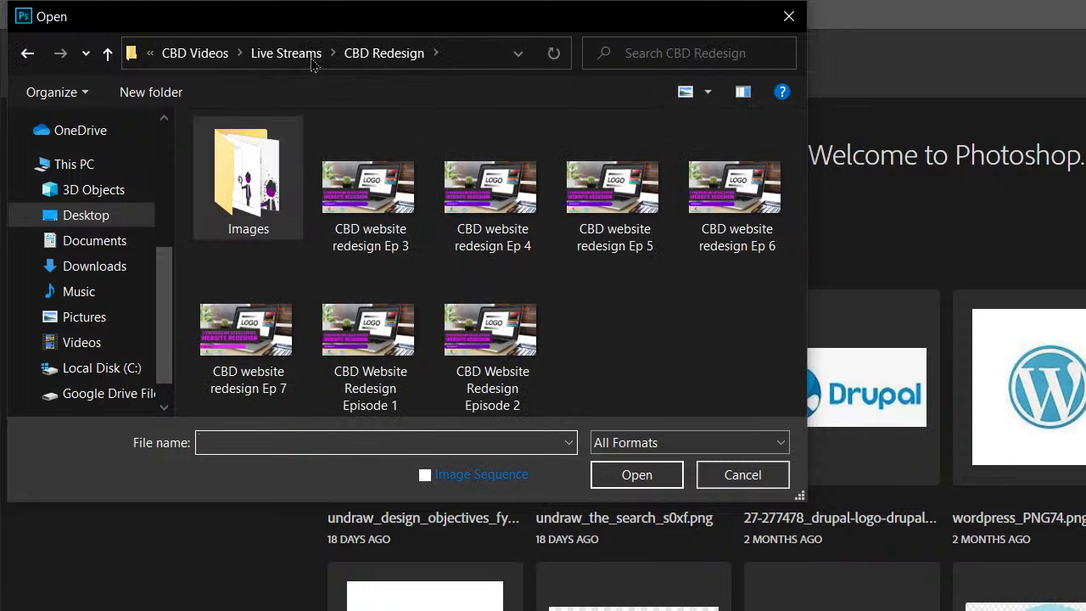
click(299, 54)
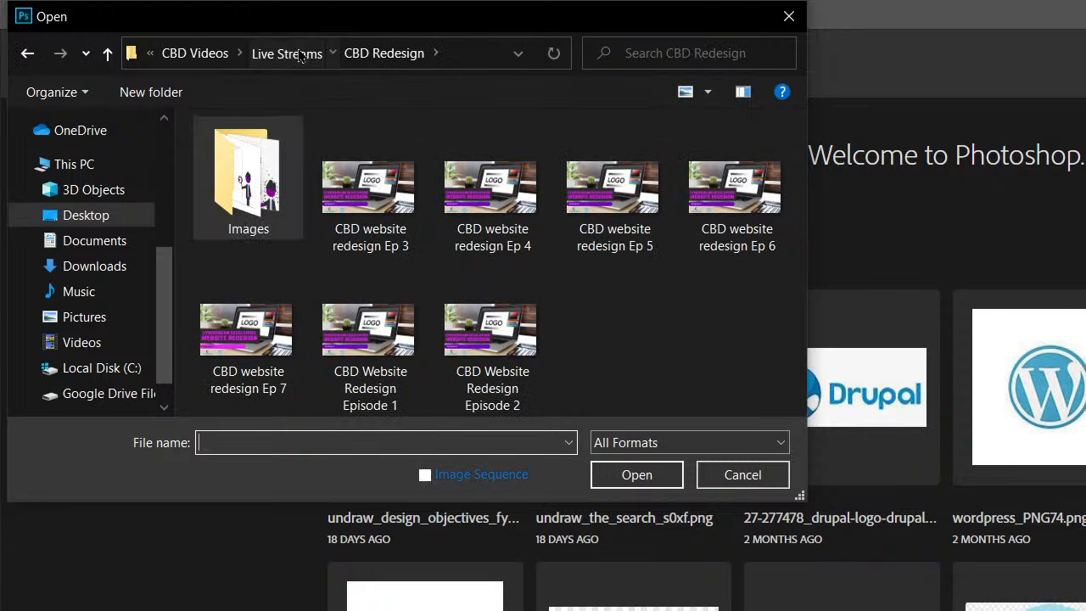
double_click(266, 192)
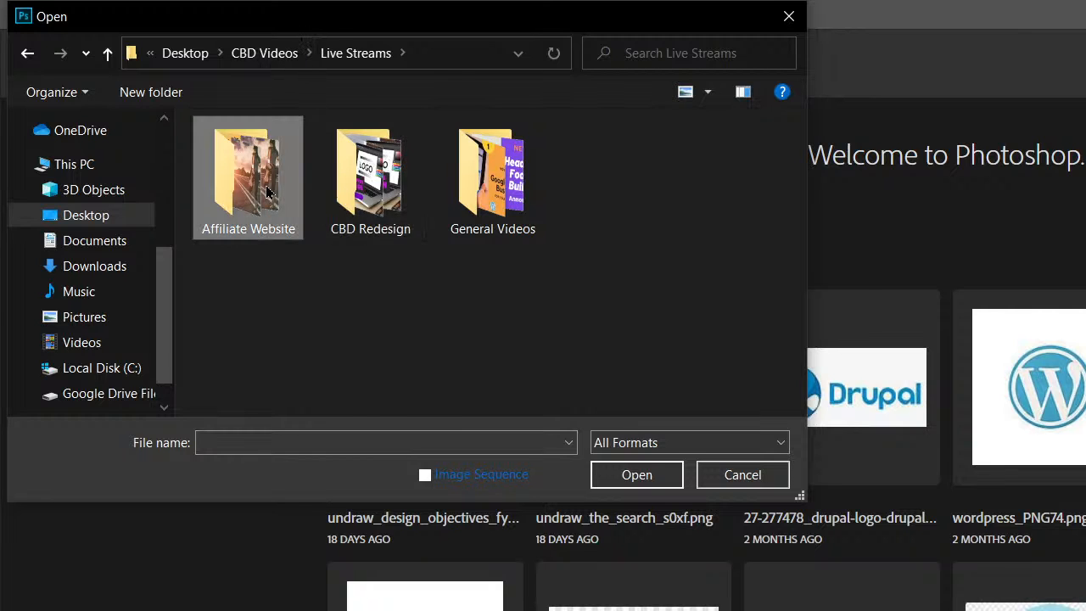
double_click(265, 185)
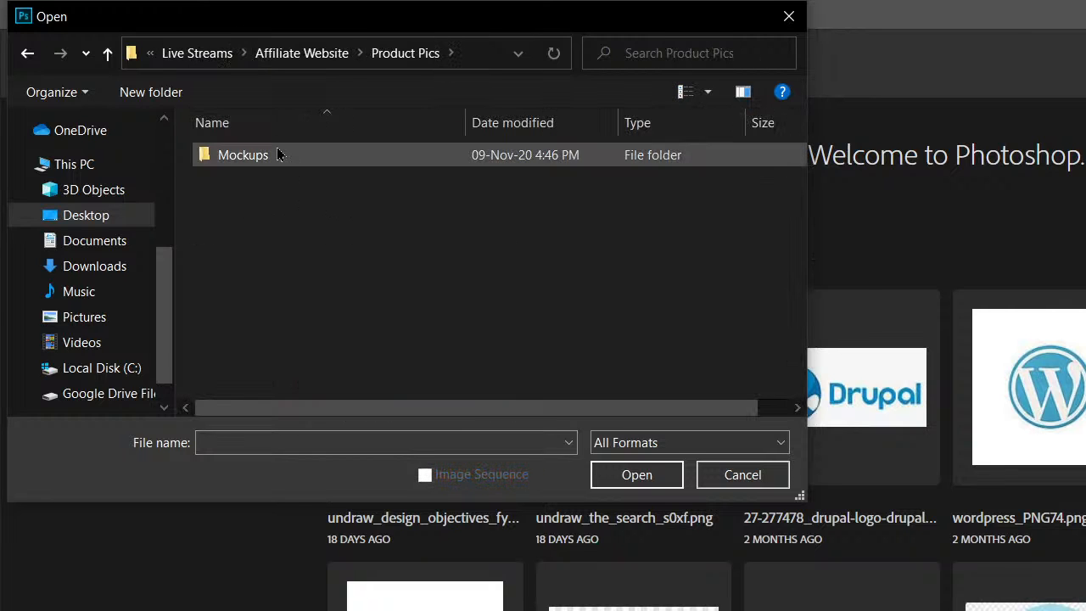
double_click(280, 154)
scroll(403, 307, down, 3)
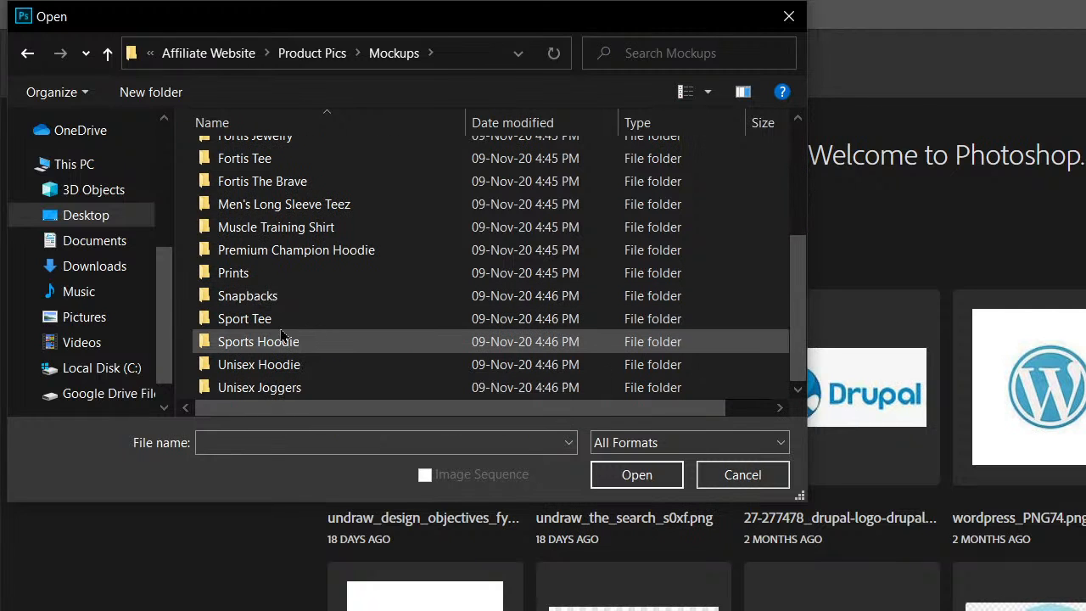
double_click(334, 388)
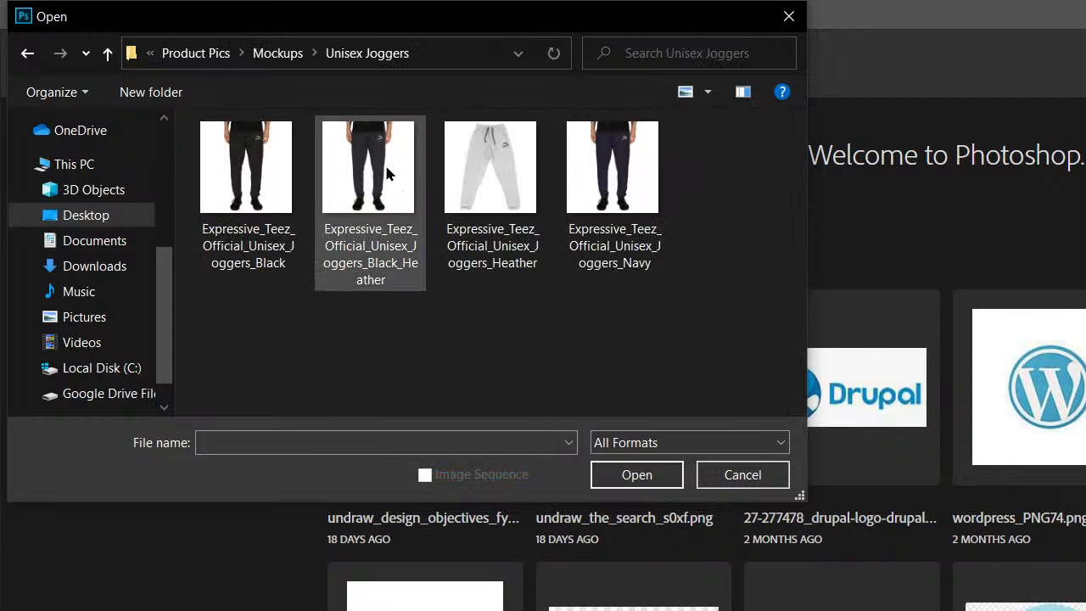
click(469, 176)
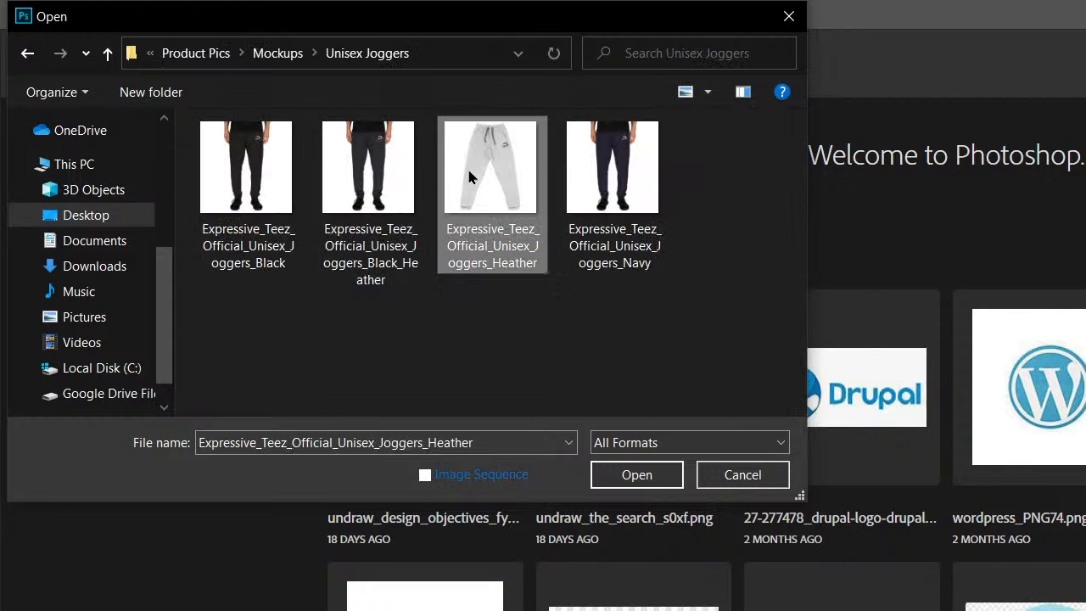
click(638, 476)
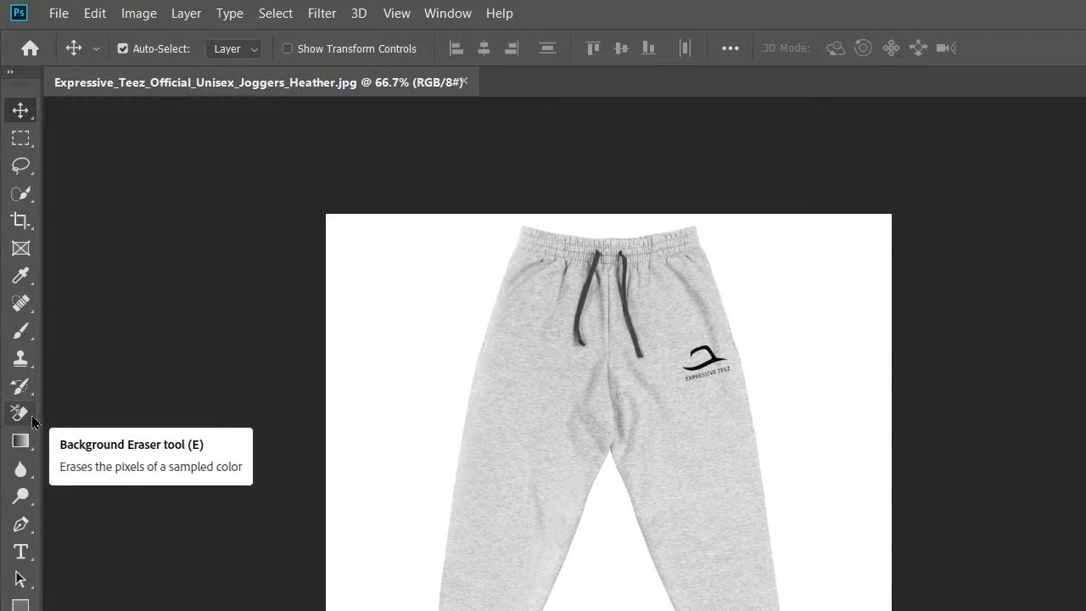
- Erase the white background around the grey joggers with the Magic Eraser tool
click(30, 416)
click(110, 454)
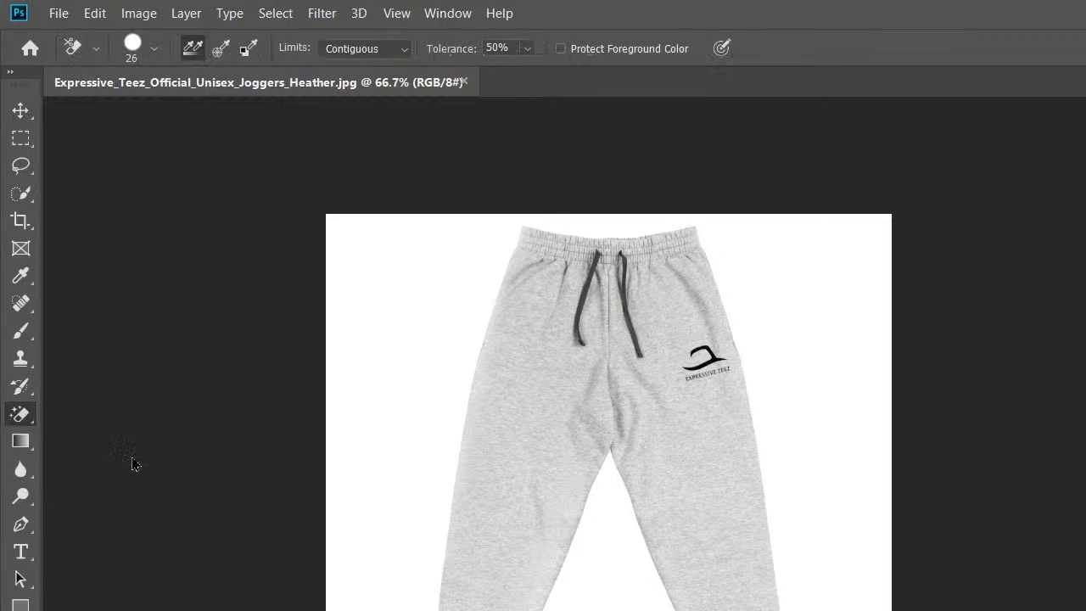
click(363, 438)
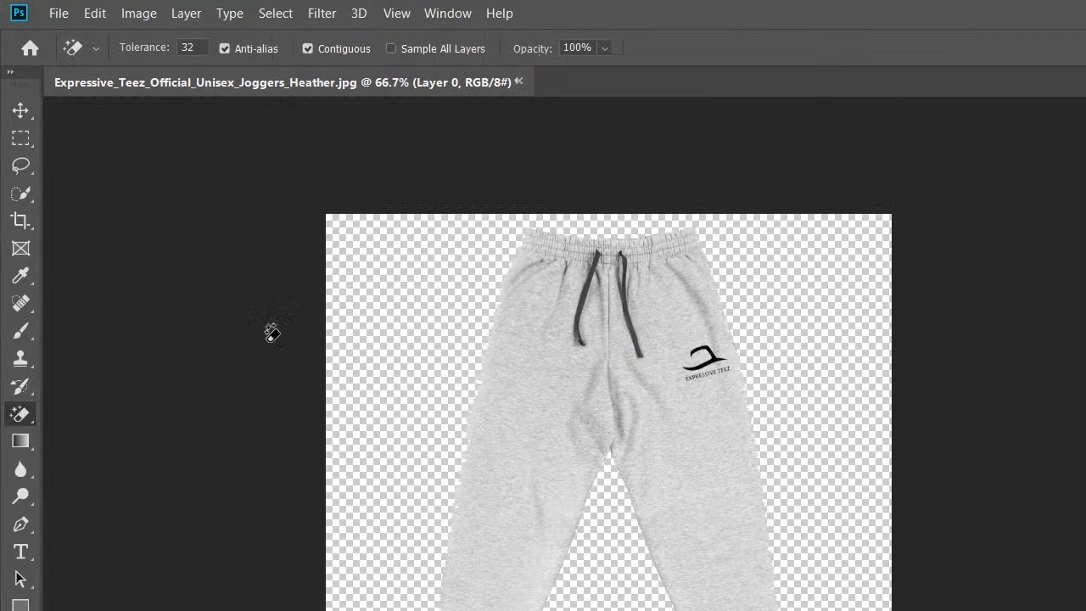
- Save the cut-out joggers in Downloads as the Photoshop file Expressive_Teez_Official_Unisex_Joggers_Heatherdsv with Maximize Compatibility, and close the document
click(60, 13)
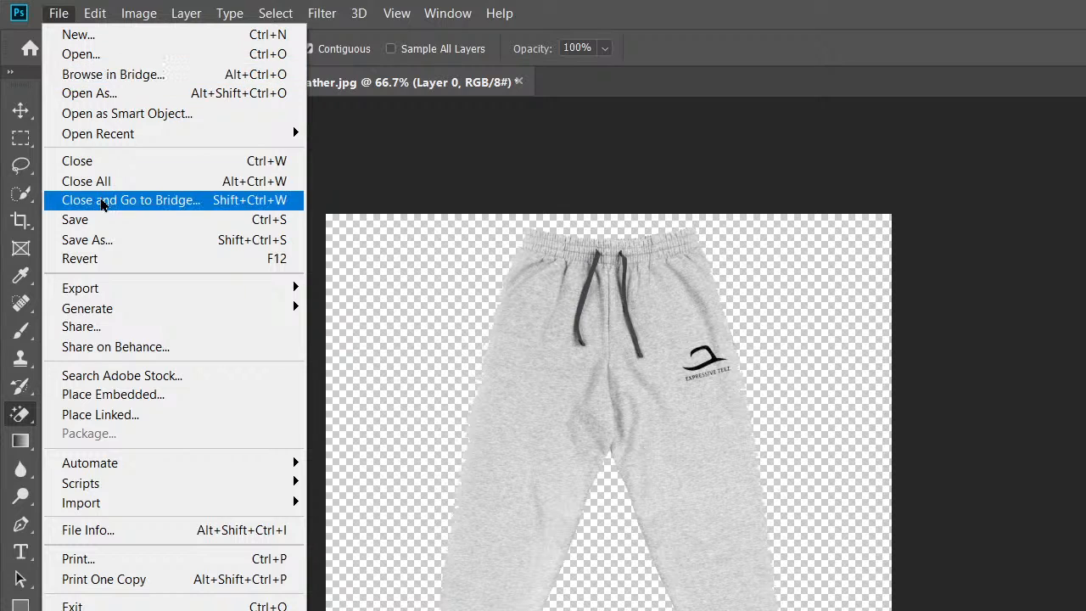
click(101, 222)
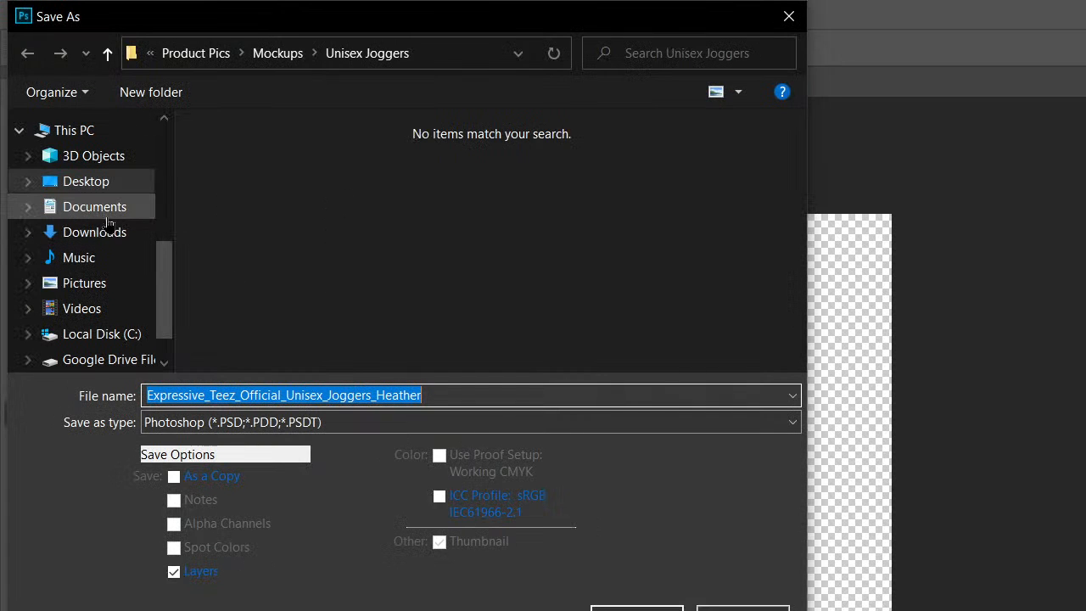
click(113, 235)
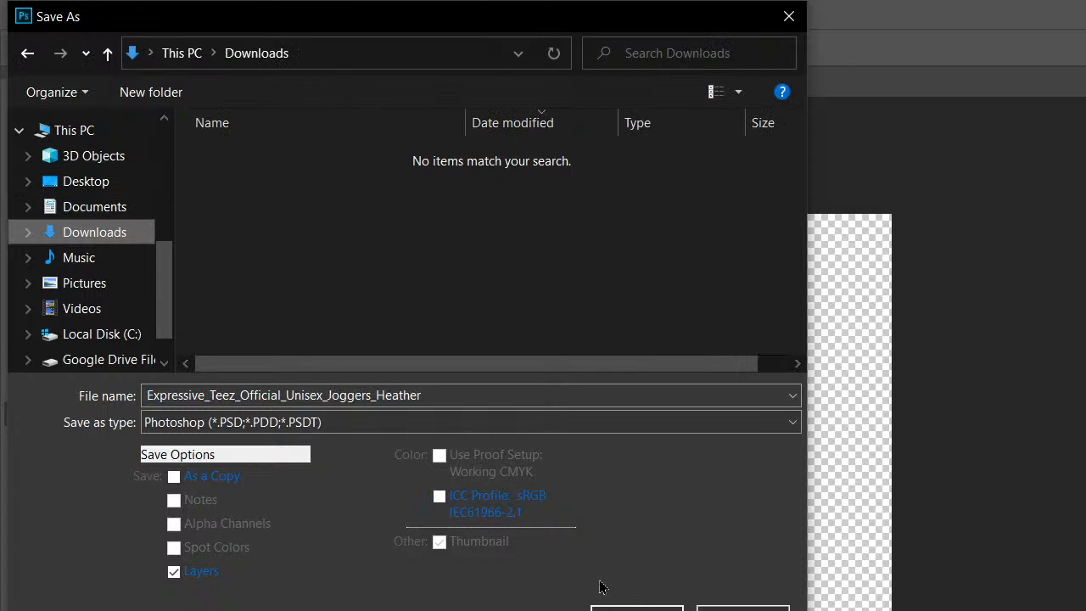
click(465, 393)
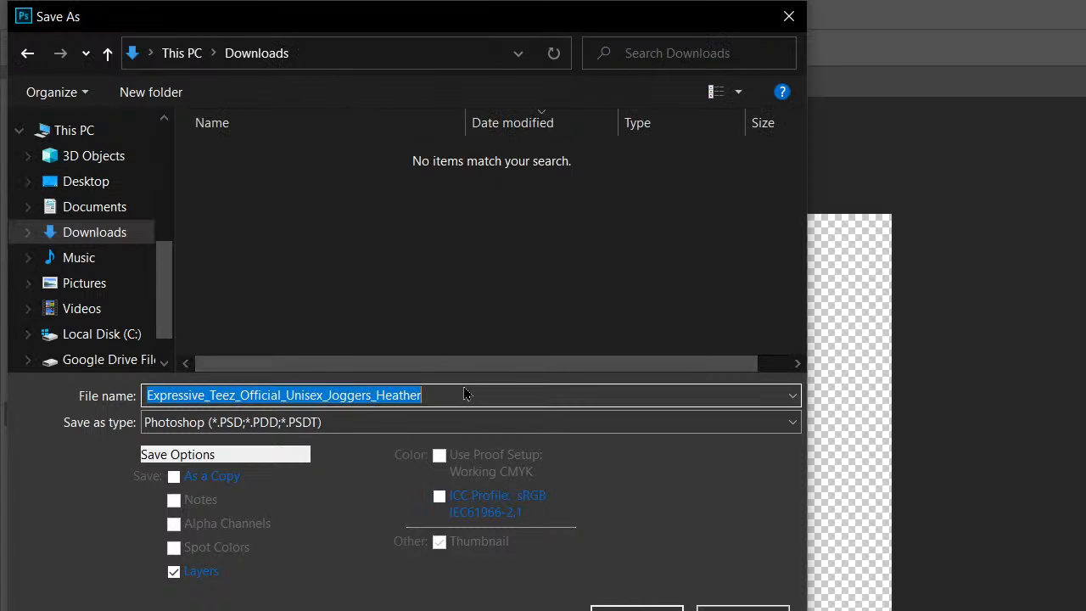
click(469, 394)
text(dsv)
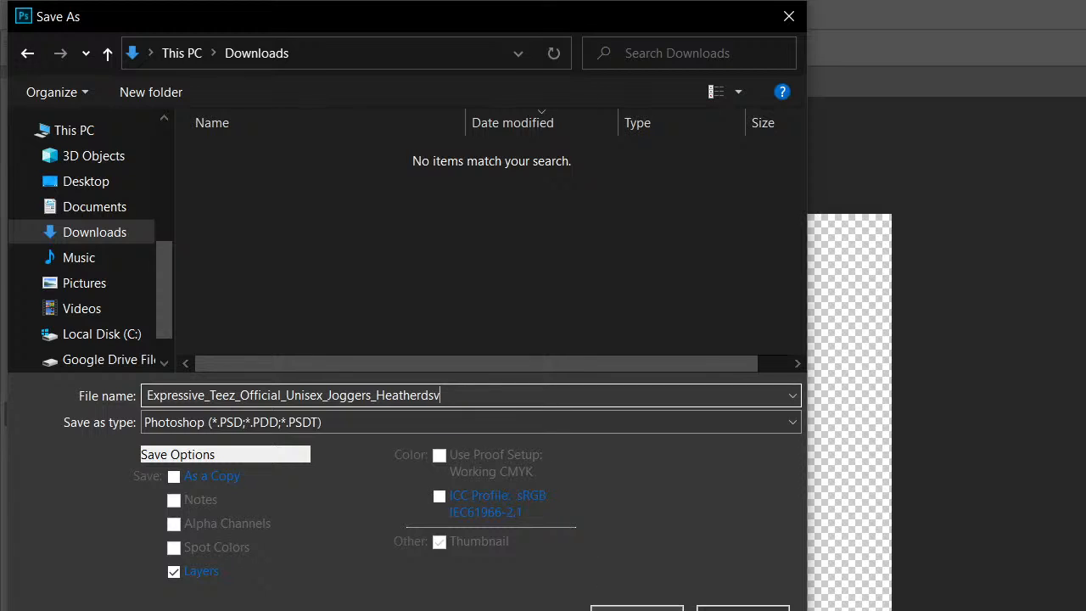
key(Return)
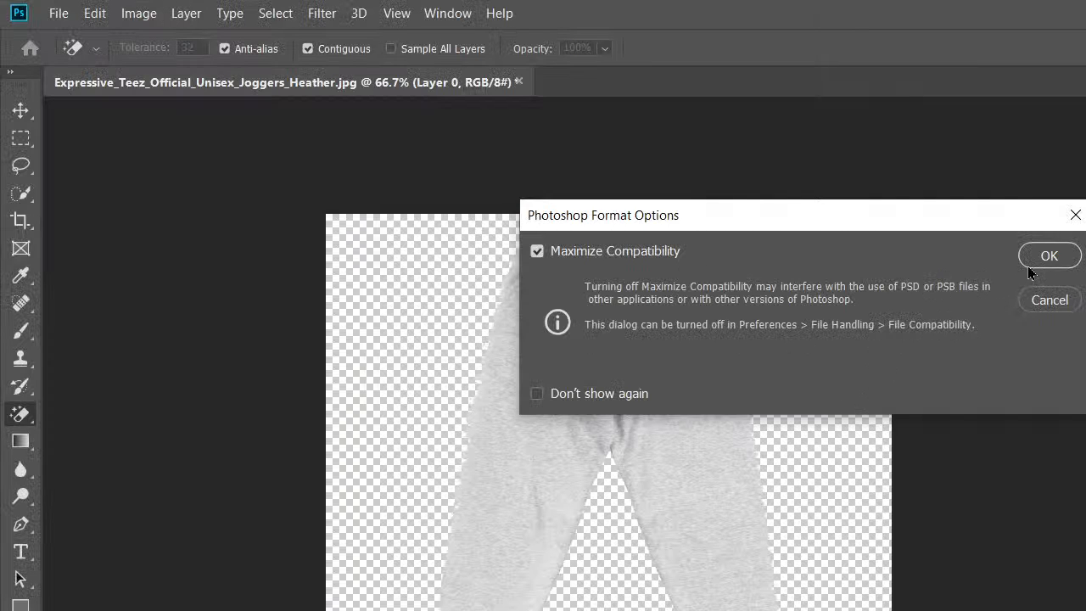
click(1047, 256)
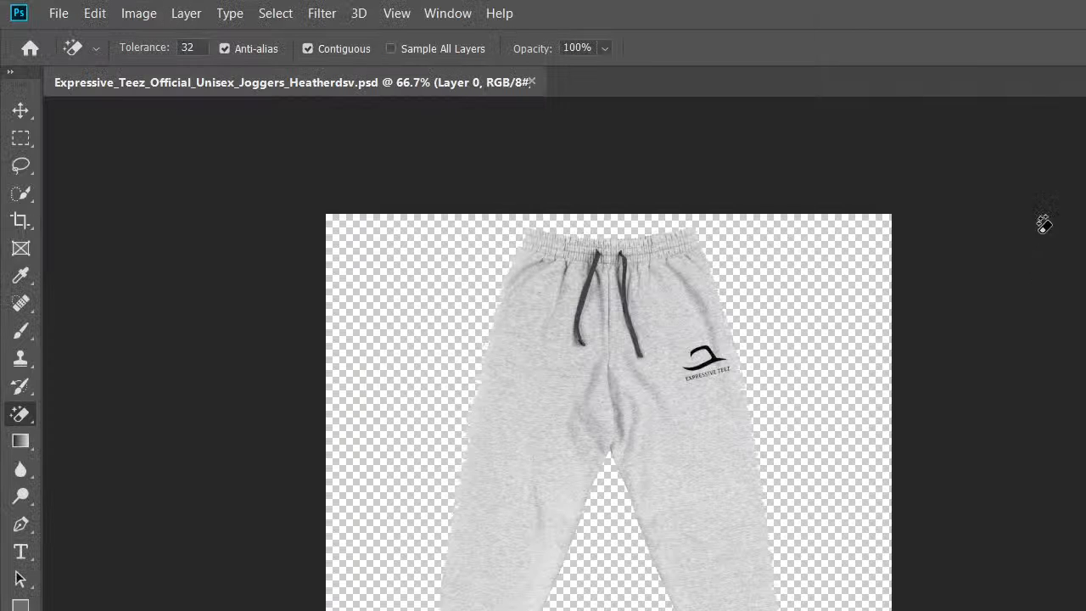
key(ctrl+w)
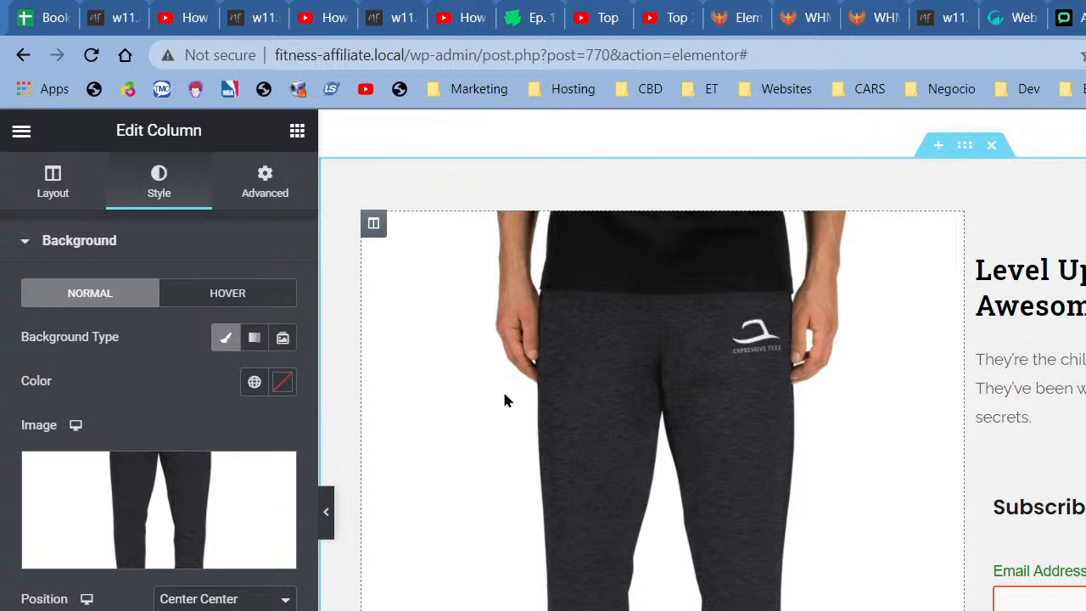
- Back in Elementor, try to use Expressive_Teez_Official_Unisex_Joggers_Heatherdsv.psd, uploaded from Downloads, as the joggers column's background image
click(78, 495)
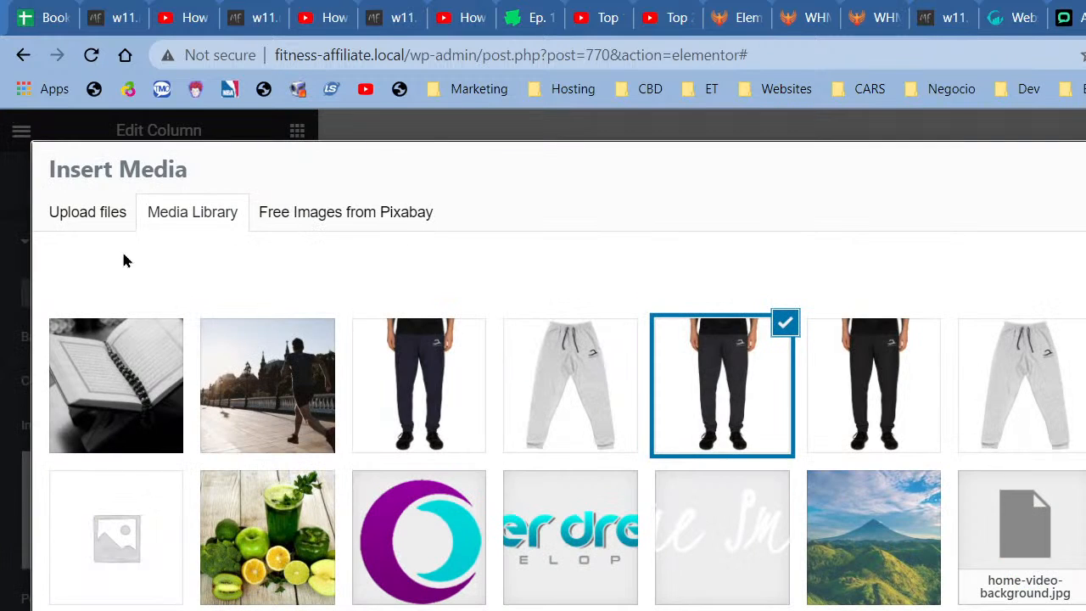
click(114, 214)
click(802, 509)
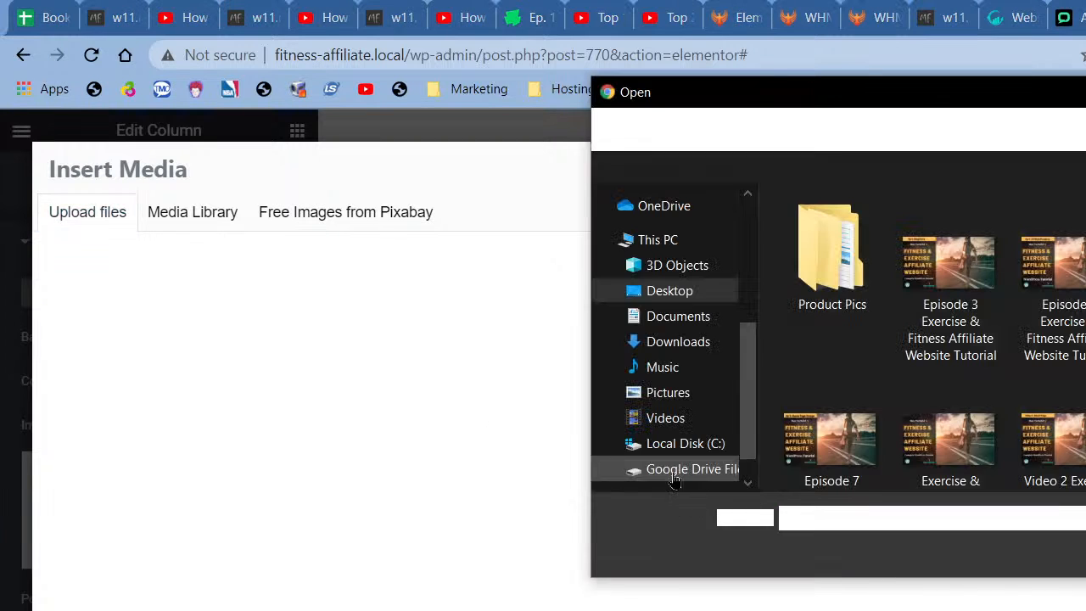
click(683, 342)
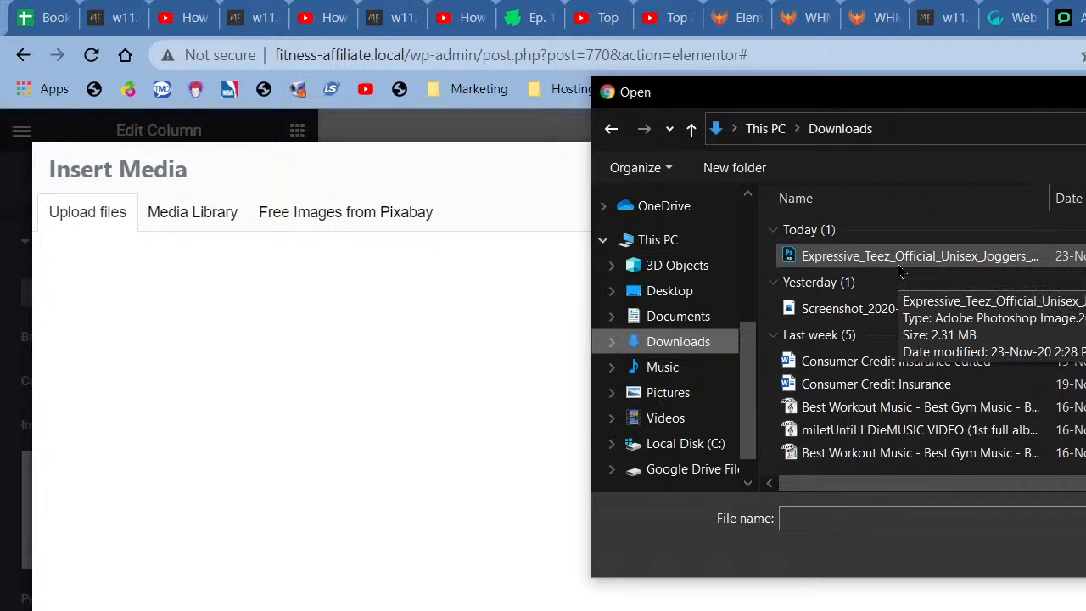
double_click(901, 259)
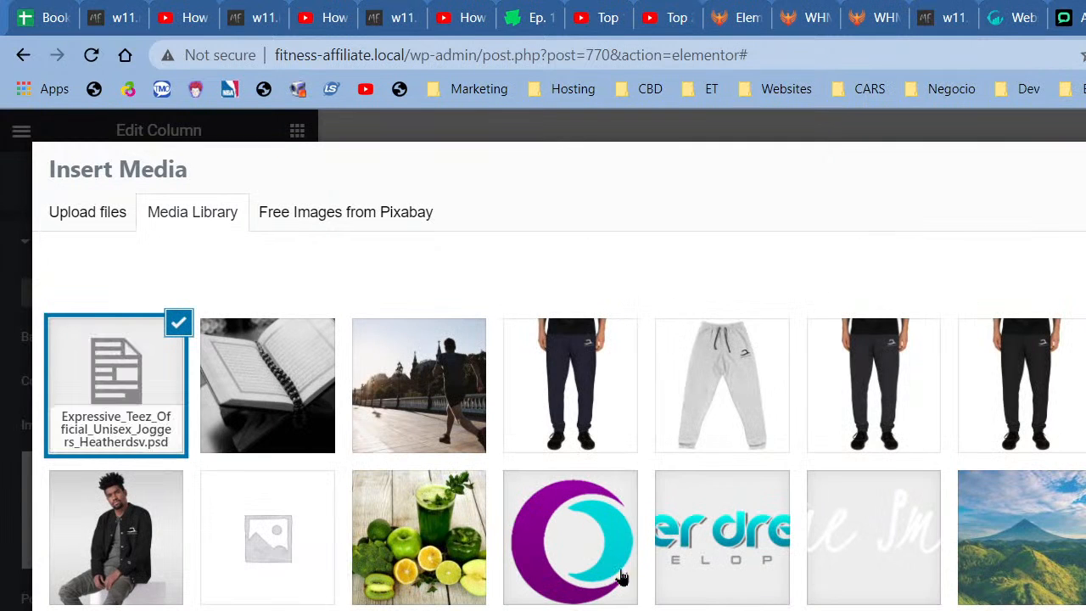
key(Escape)
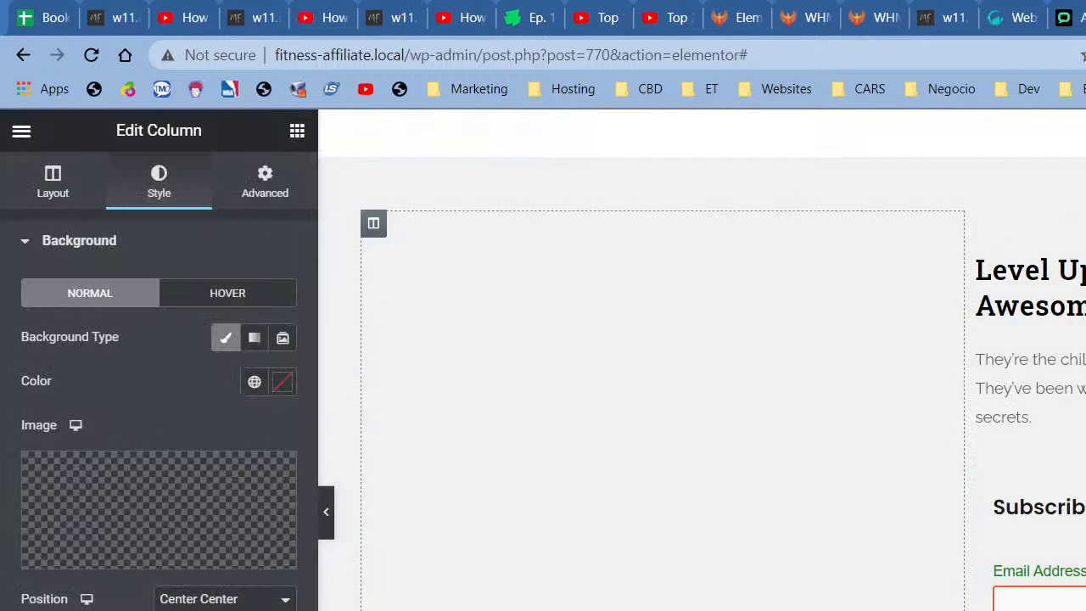
- Launch Adobe Photoshop CC 2019 again from the recent apps
key(super)
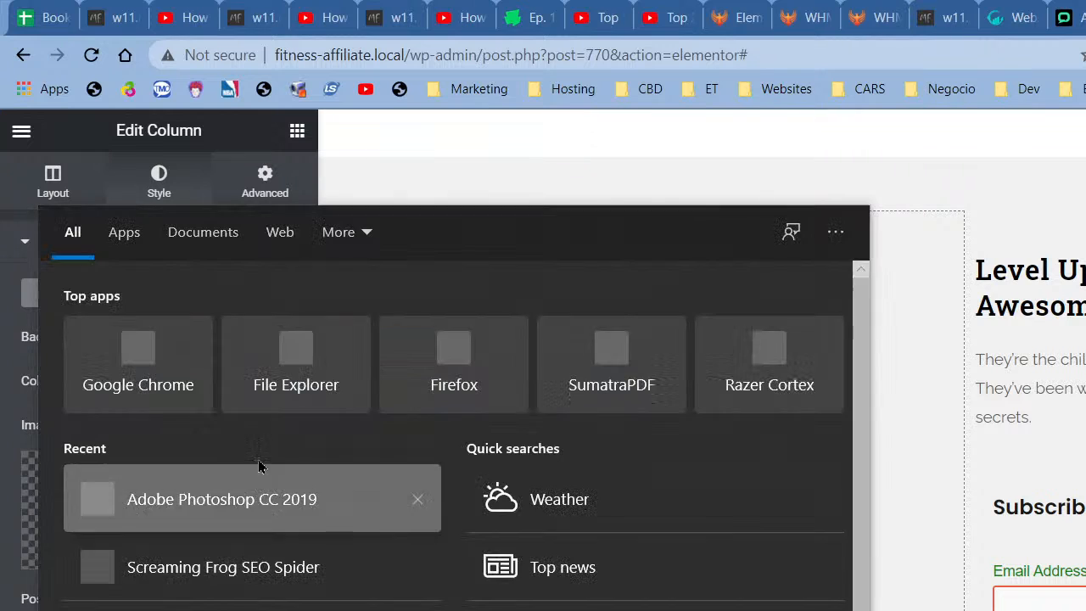
click(249, 497)
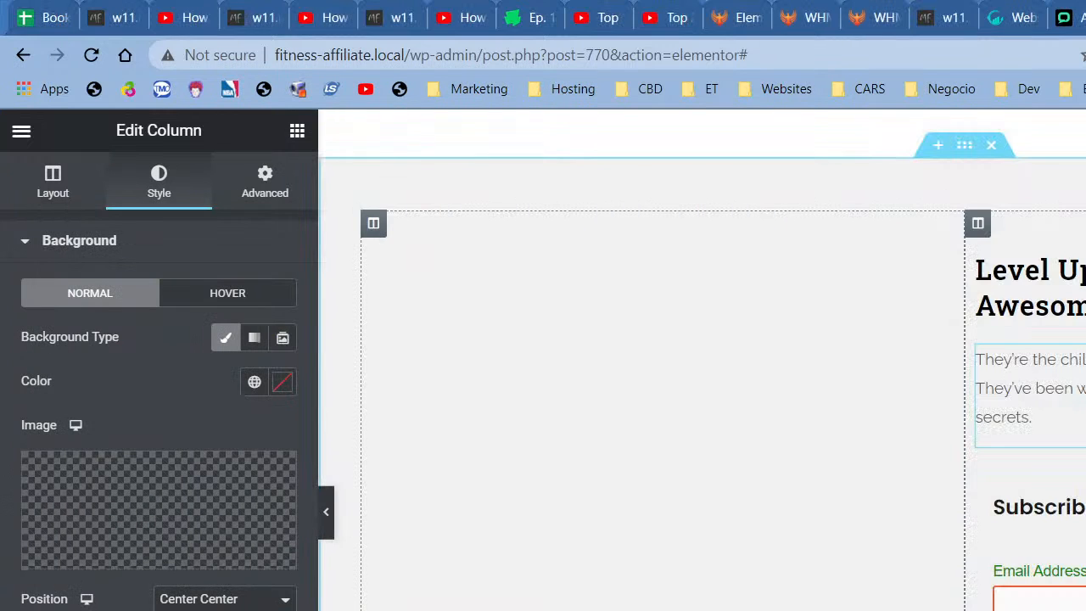
click(1061, 422)
scroll(671, 421, down, 2)
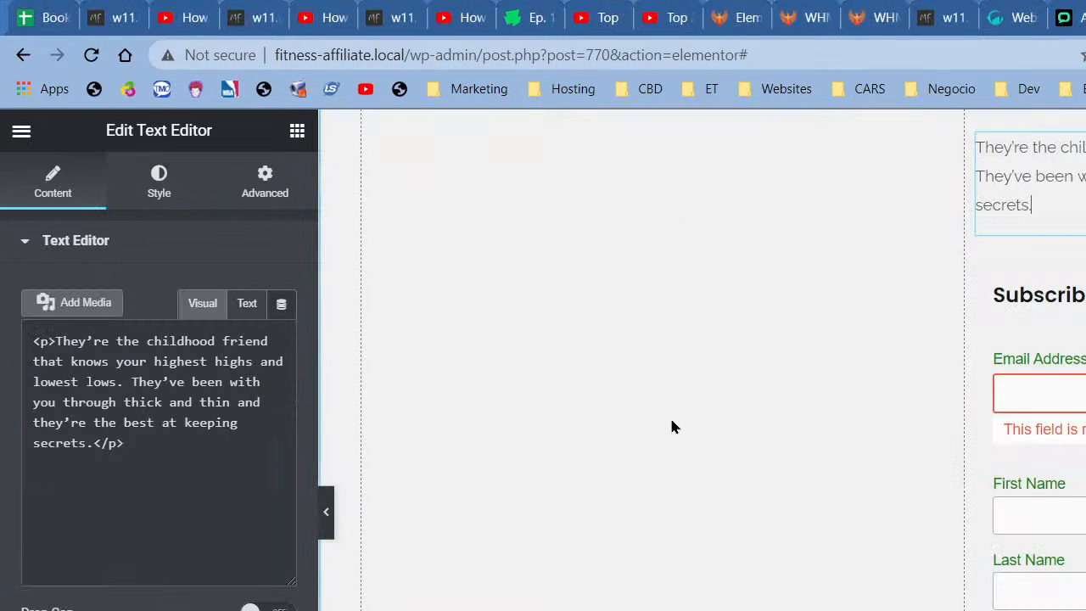
scroll(993, 404, down, 1)
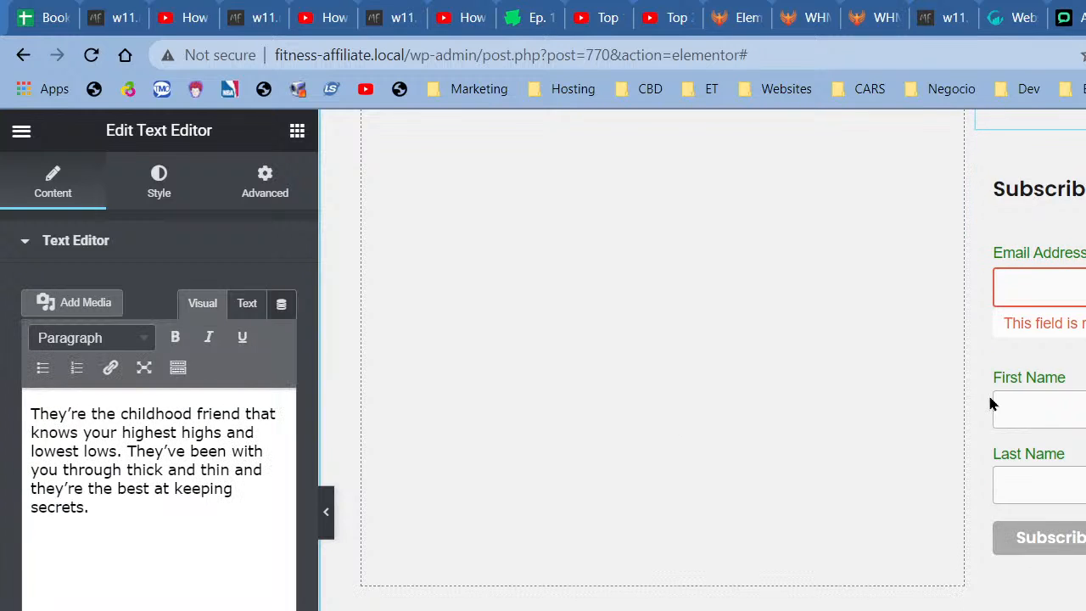
scroll(770, 495, up, 3)
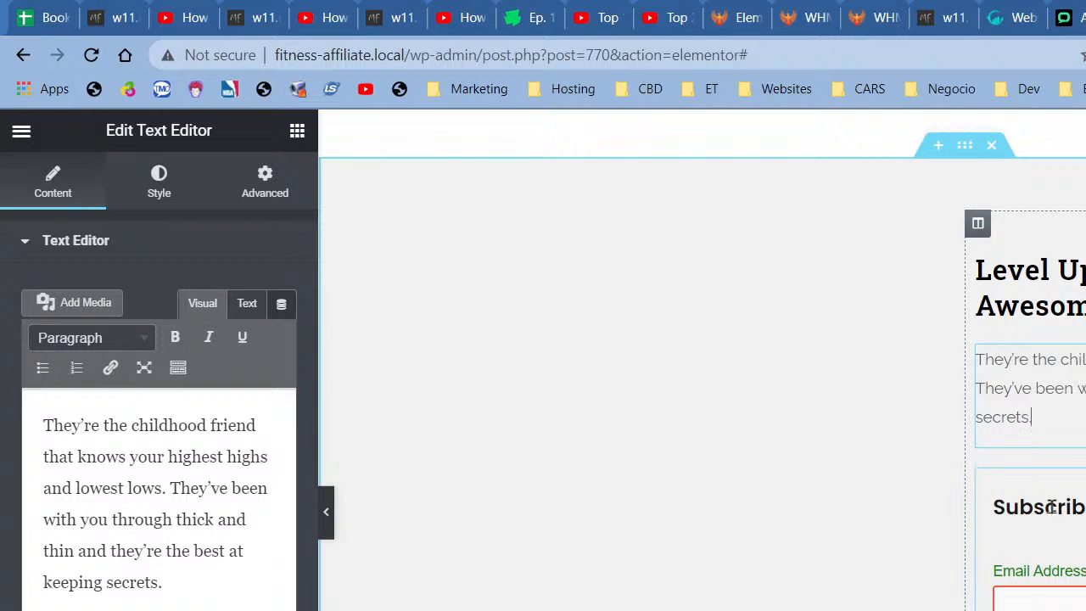
scroll(1052, 510, down, 2)
scroll(708, 359, up, 3)
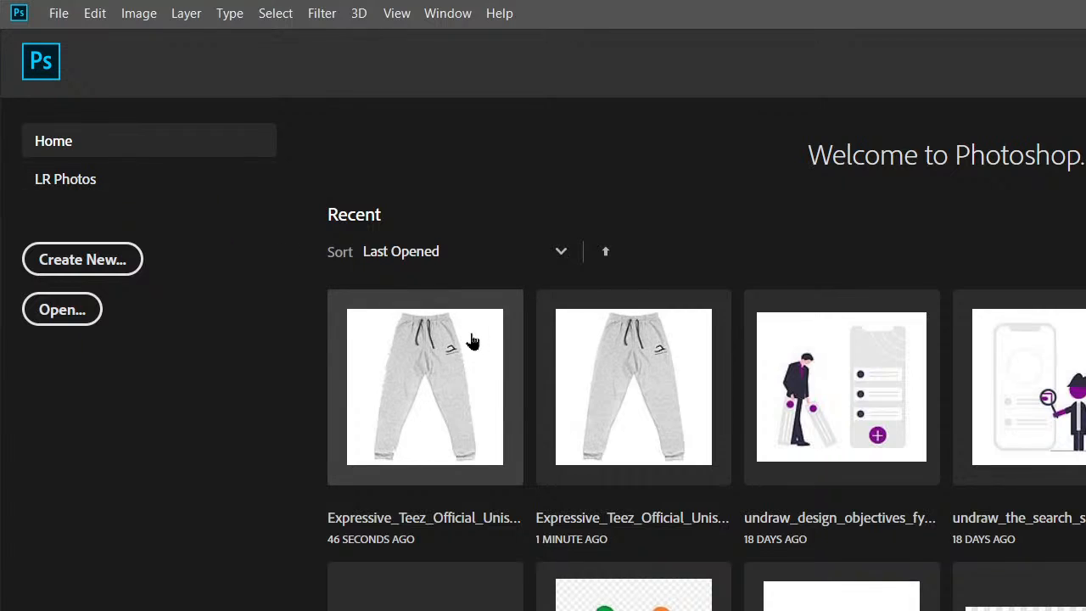
- Reopen the most recent joggers PSD and bring up Save for Web (Legacy) for it
click(427, 360)
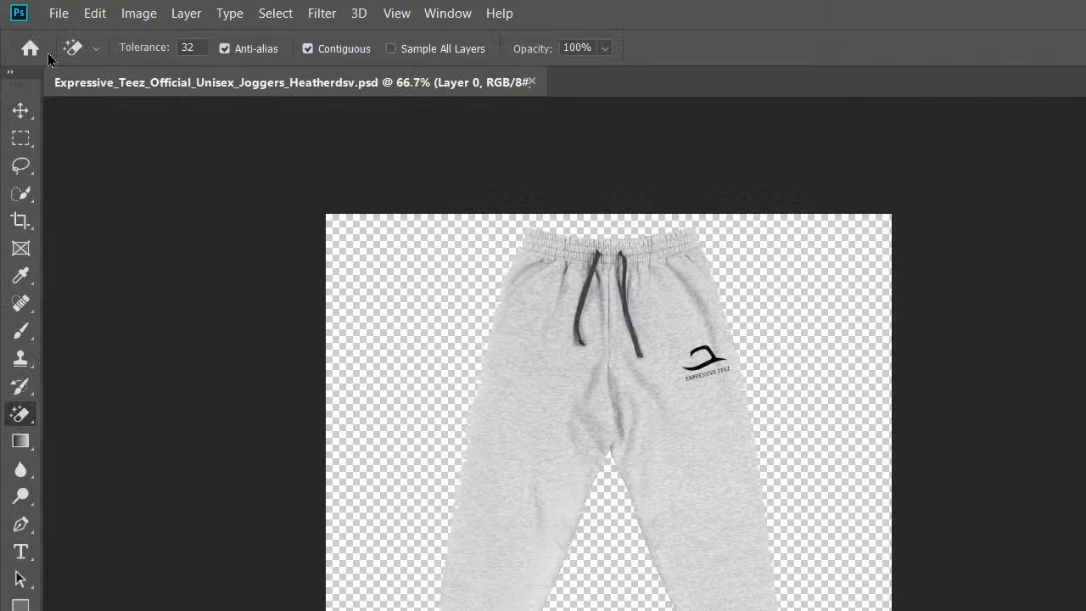
click(58, 14)
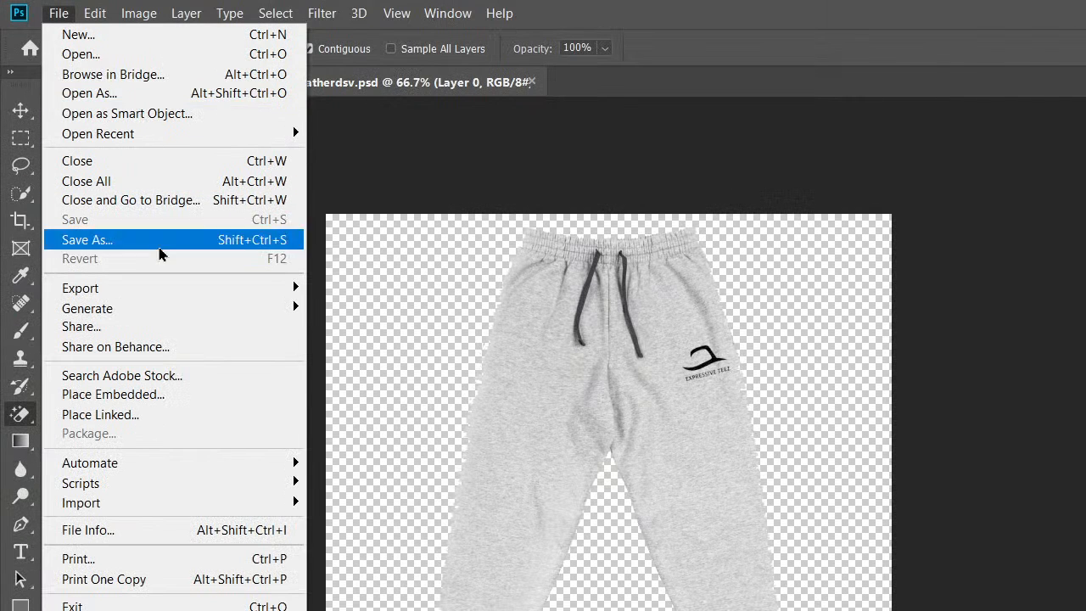
mouse_move(258, 294)
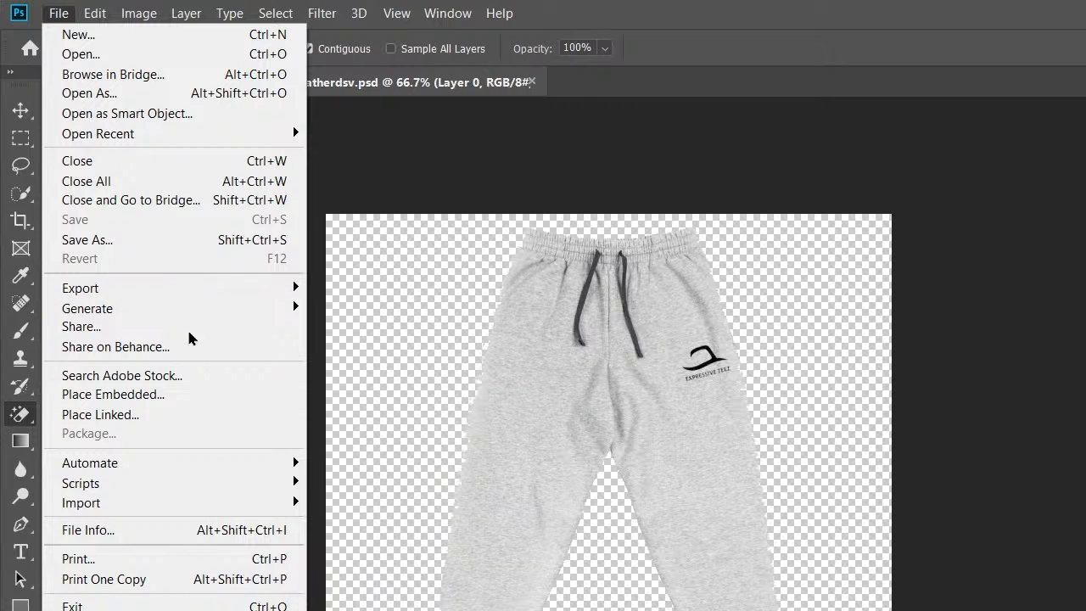
mouse_move(166, 290)
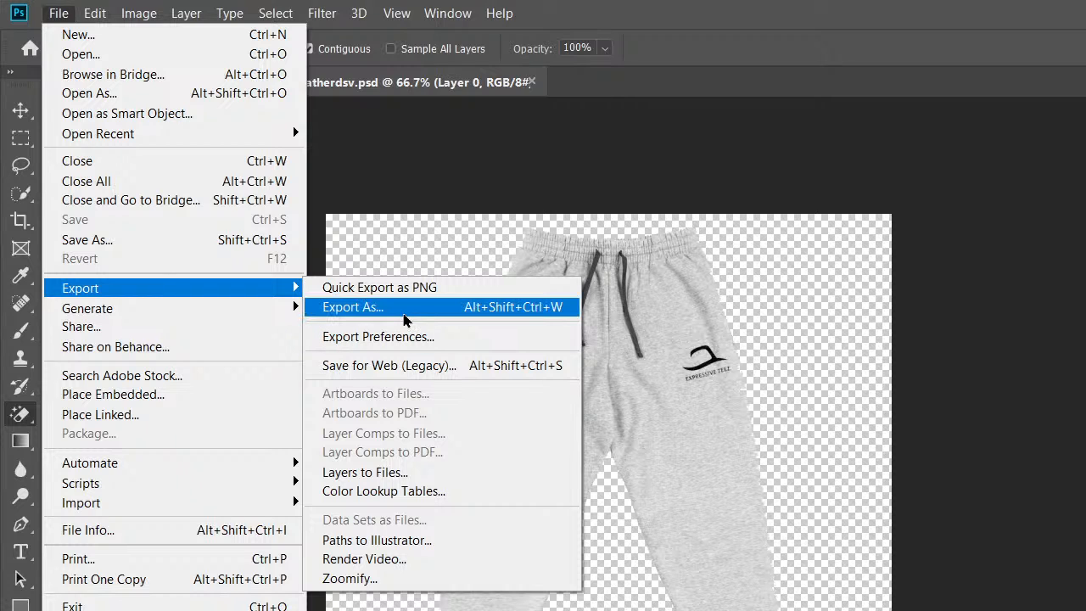
click(414, 366)
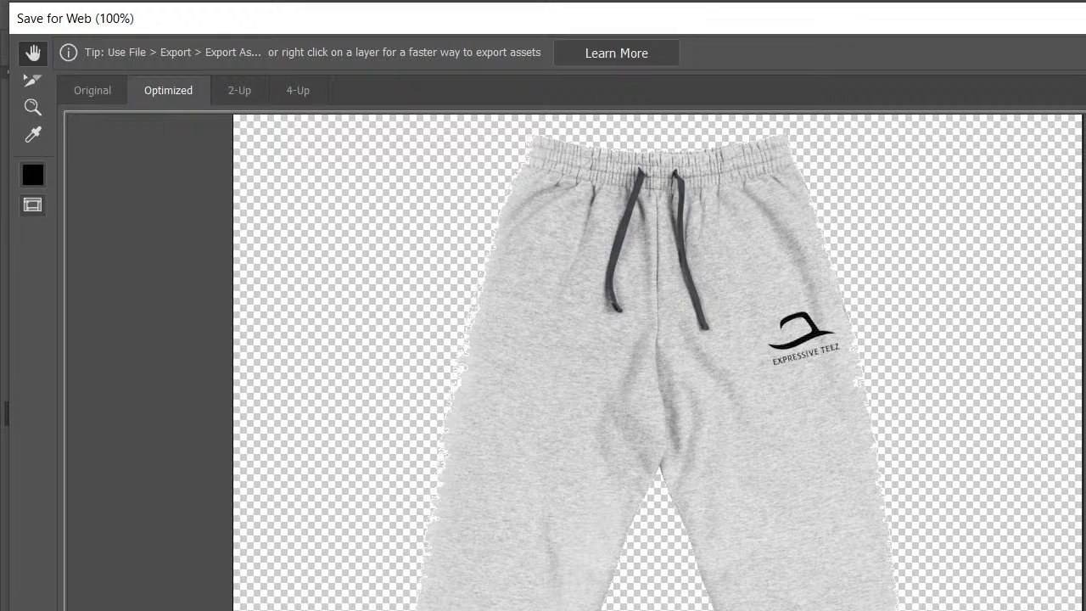
- Save the optimized joggers image in Downloads as Expressive_Teez_Official_Unisex_Joggers_Heatherdsv.png, images only with default settings
key(Return)
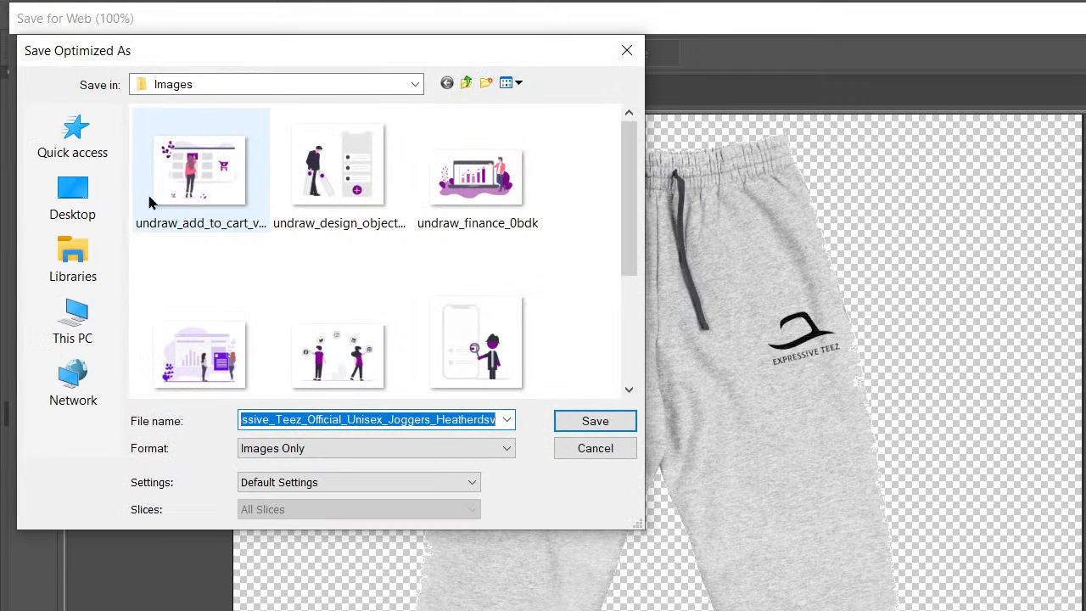
click(72, 199)
click(73, 259)
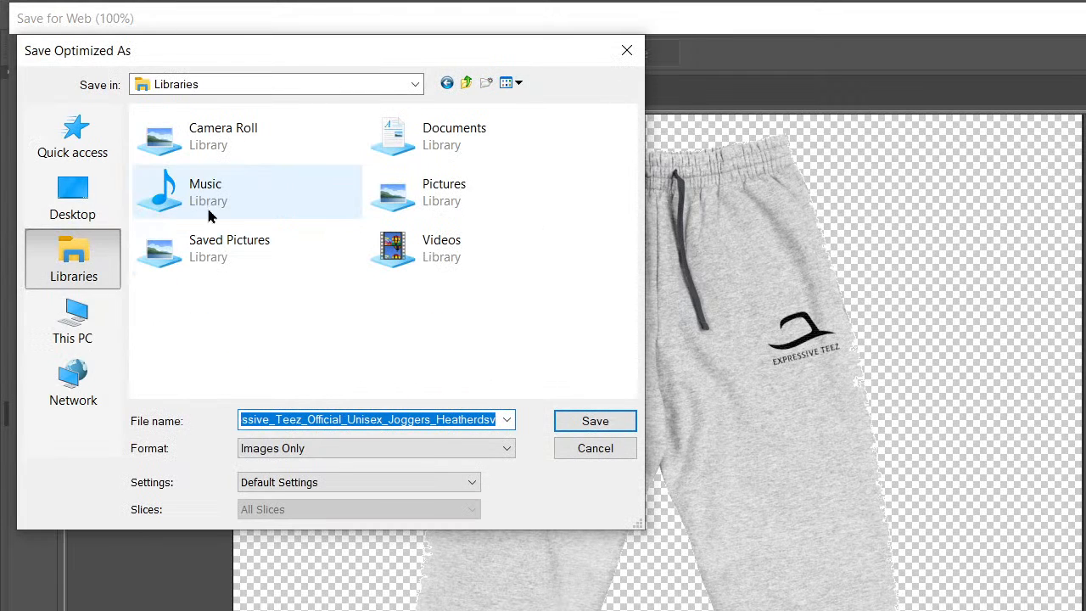
click(77, 339)
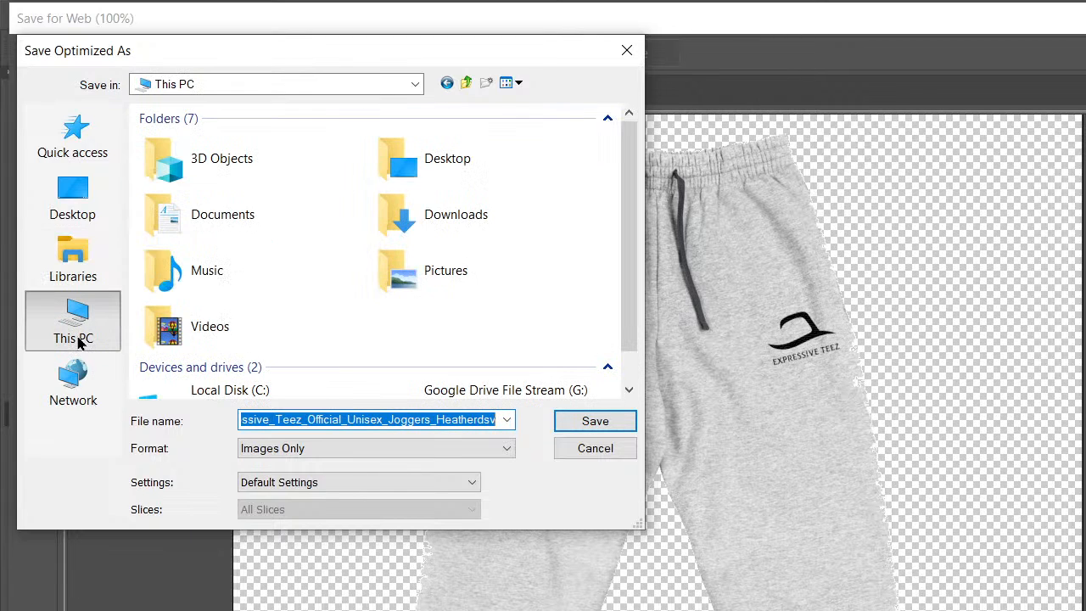
double_click(424, 210)
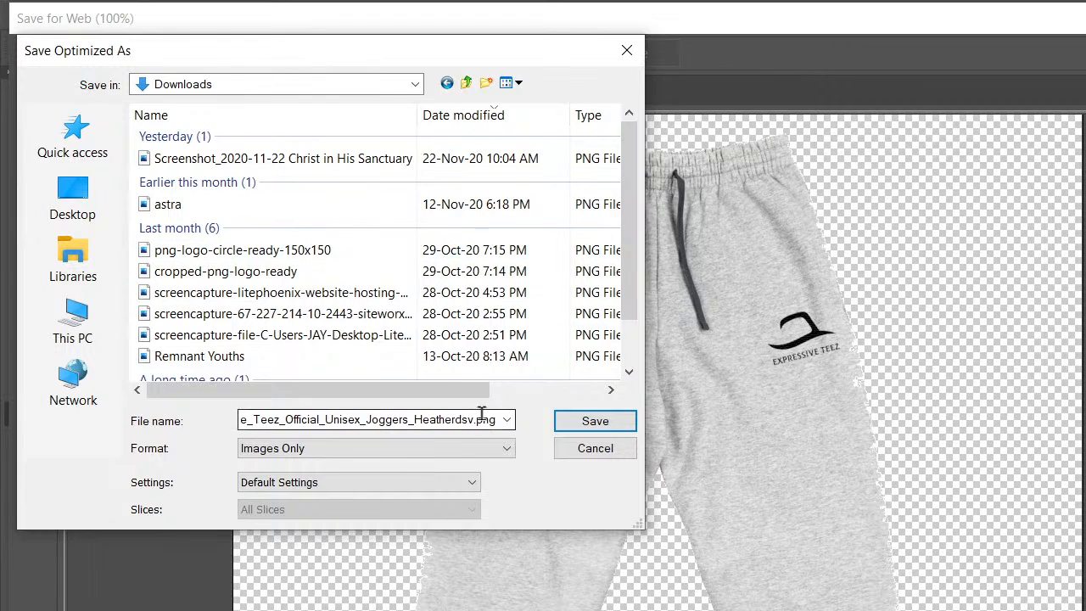
key(Return)
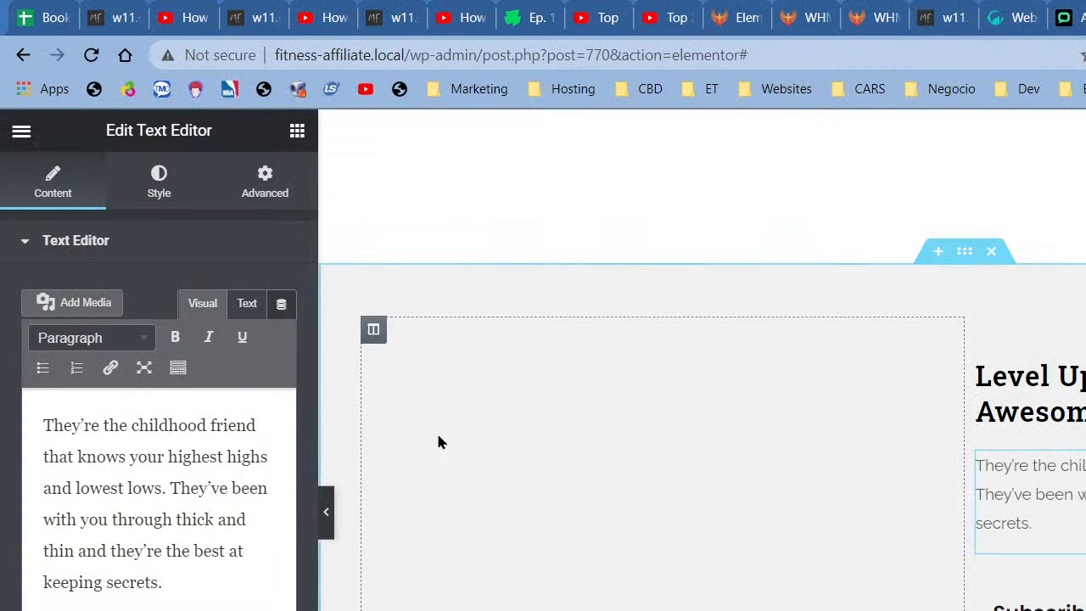
- In Elementor, upload the transparent joggers PNG from Downloads as the empty column's background image, and quit Photoshop
right_click(382, 344)
click(416, 366)
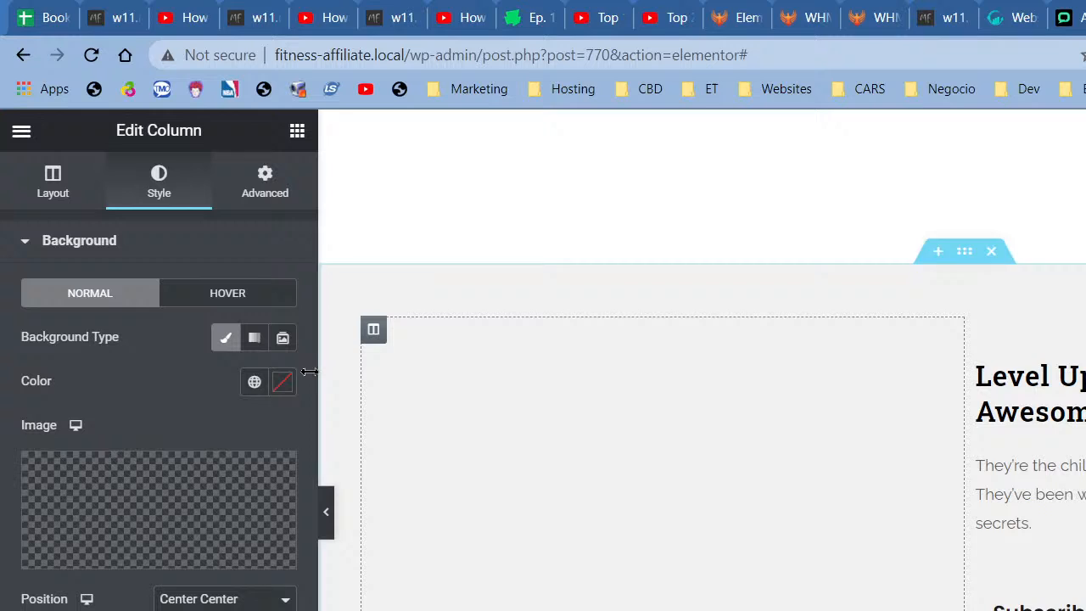
click(194, 472)
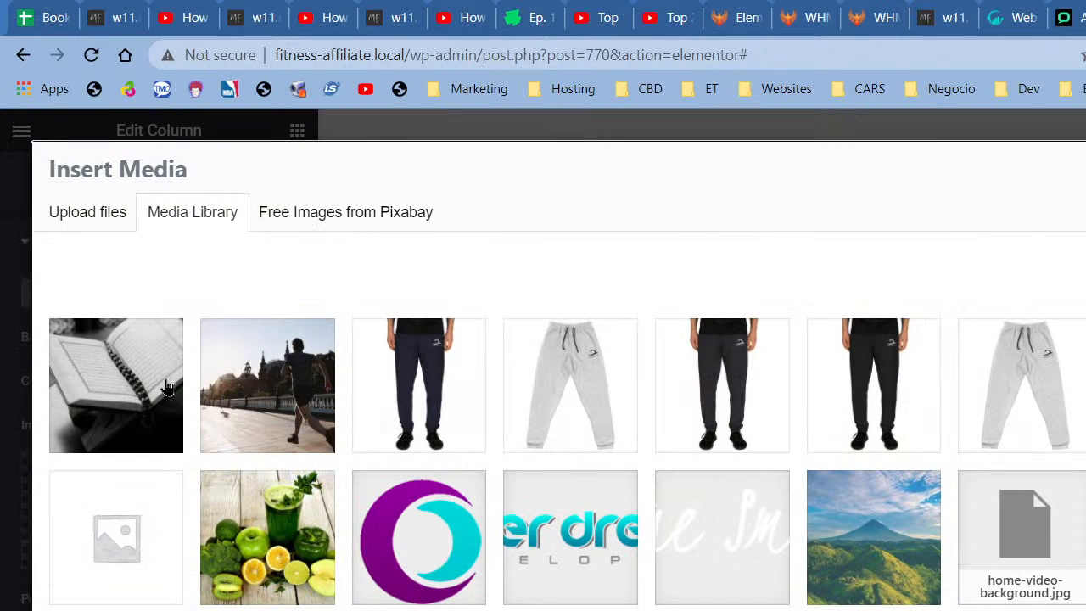
click(109, 213)
click(832, 530)
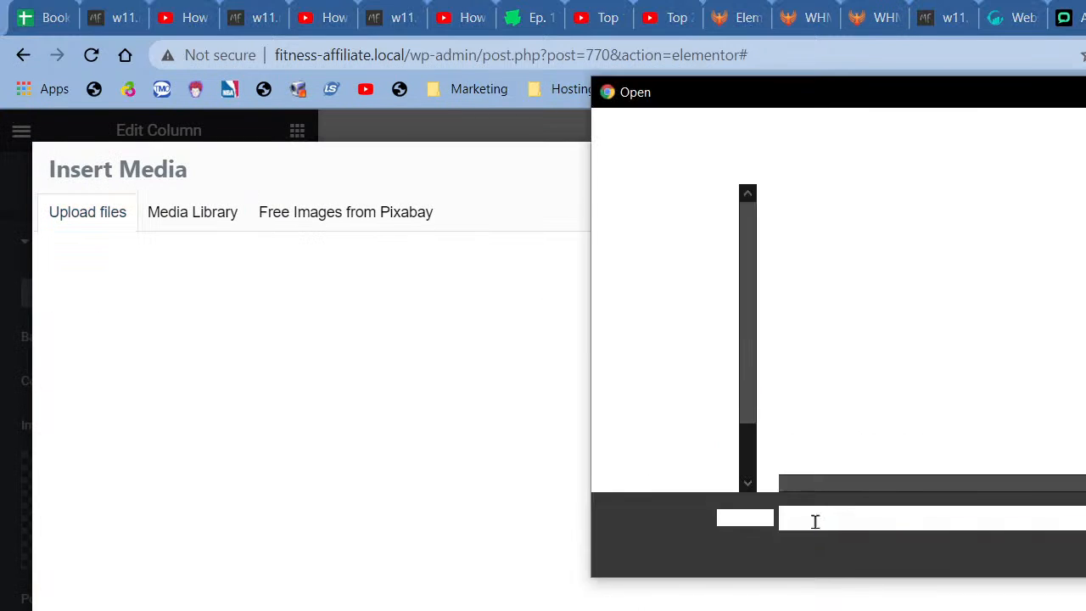
double_click(846, 266)
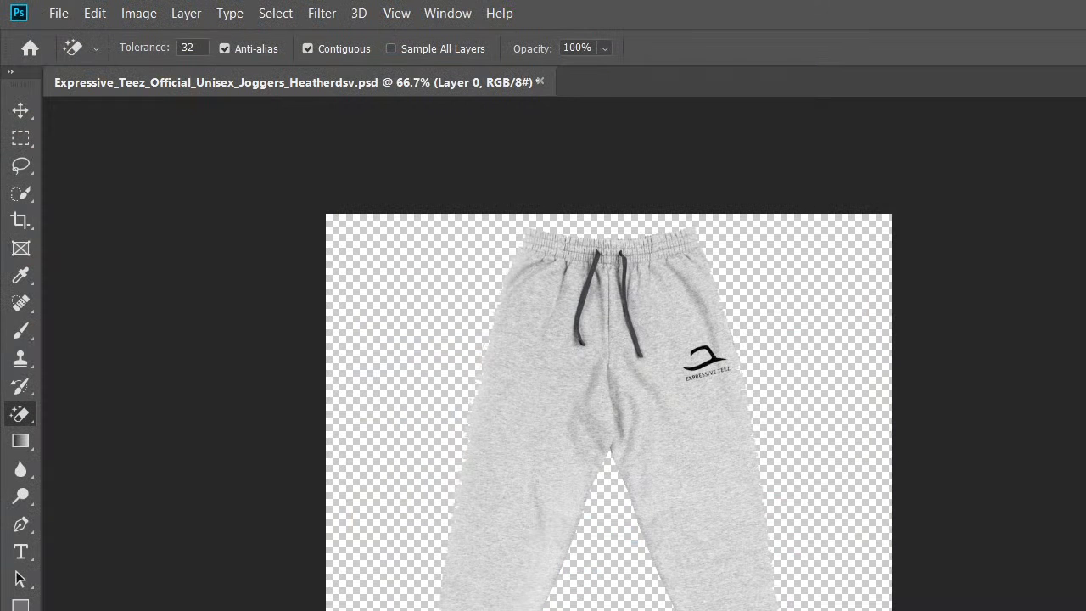
key(ctrl+q)
click(846, 364)
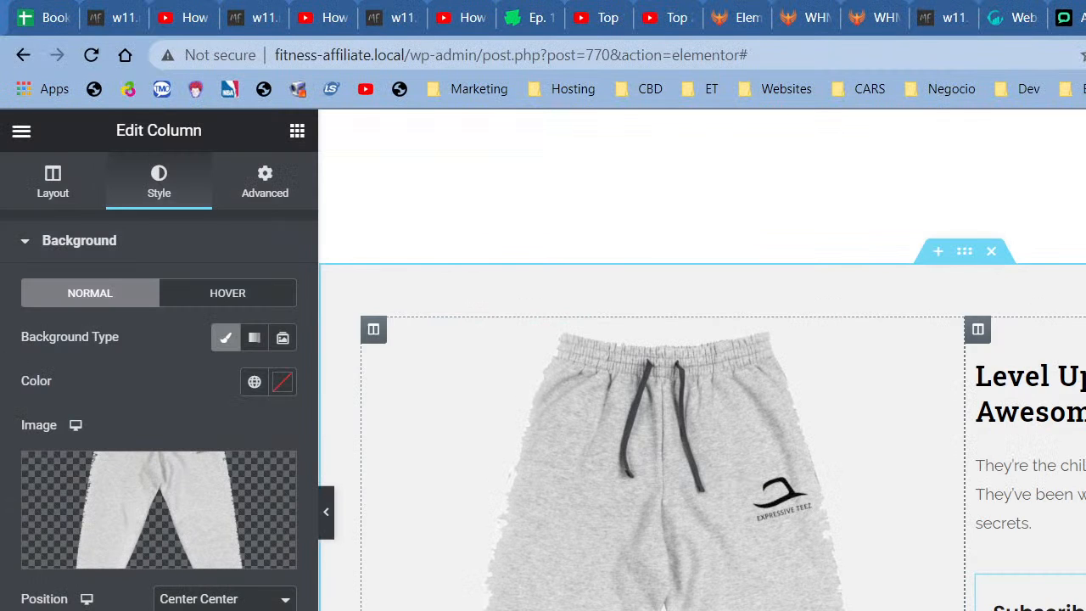
scroll(701, 359, down, 4)
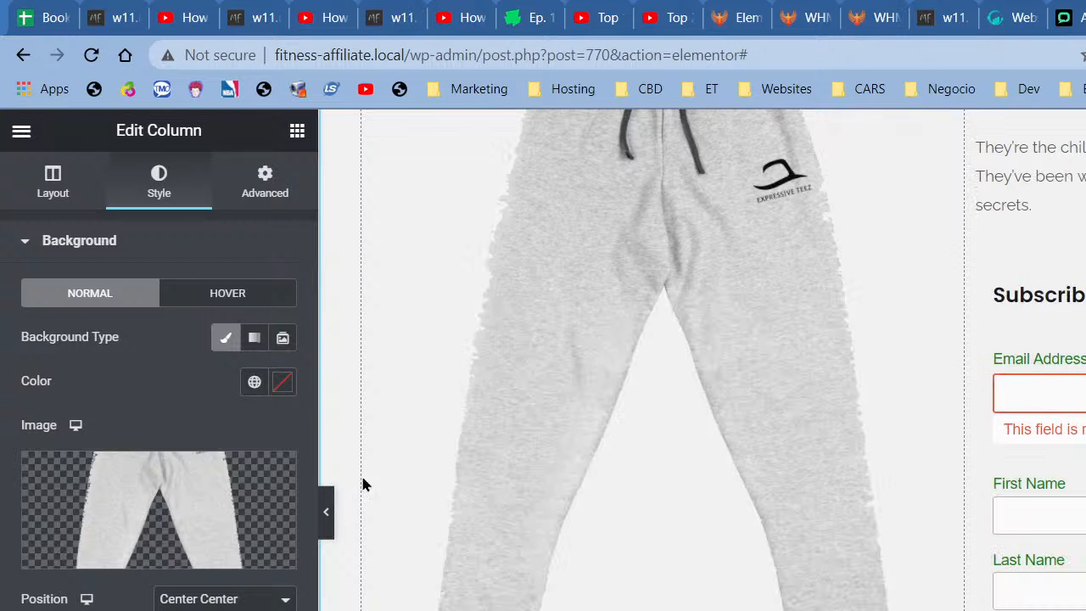
- Give the joggers column a classic background overlay using the transparent joggers PNG from the media library
scroll(368, 448, up, 3)
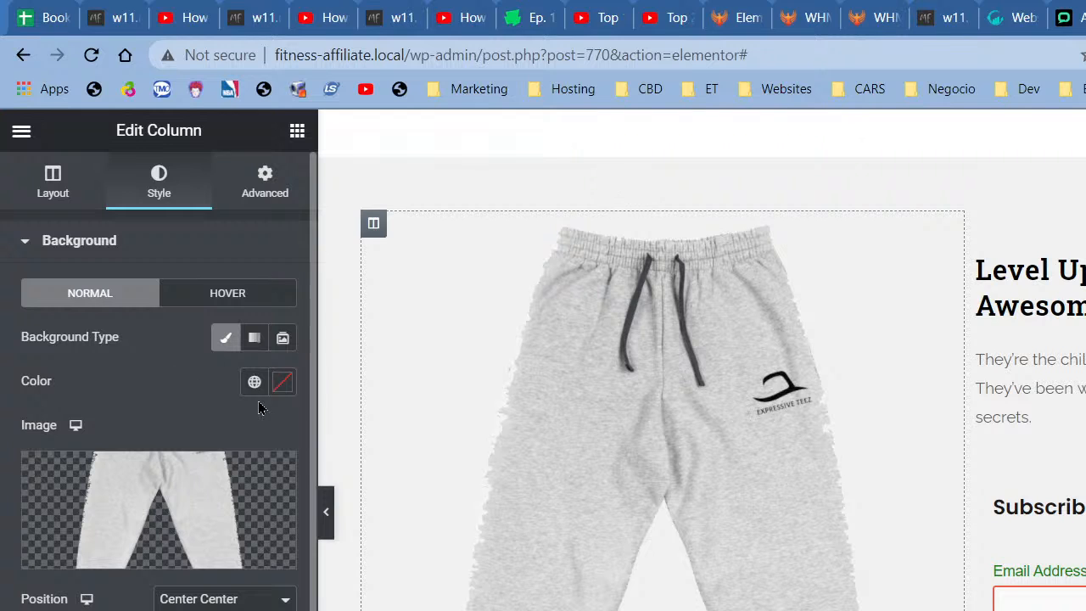
click(162, 608)
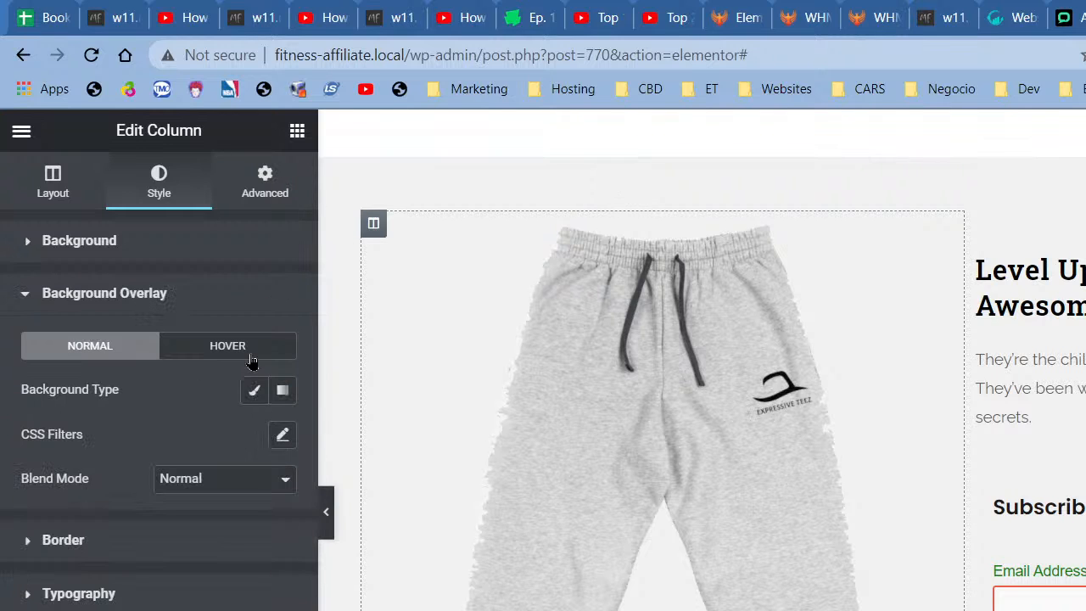
click(254, 389)
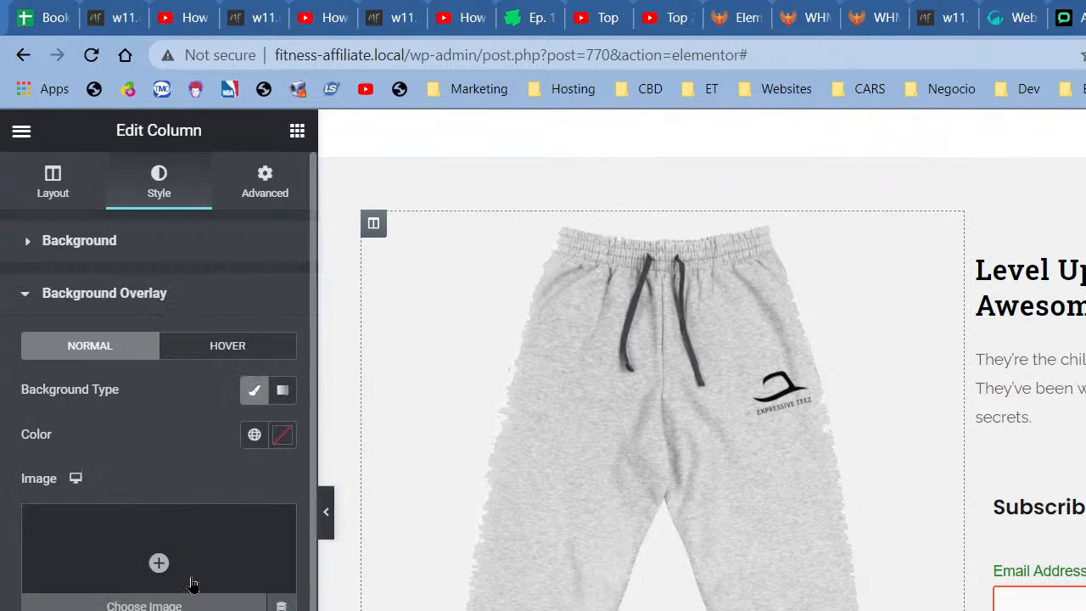
click(189, 582)
click(154, 427)
click(1085, 610)
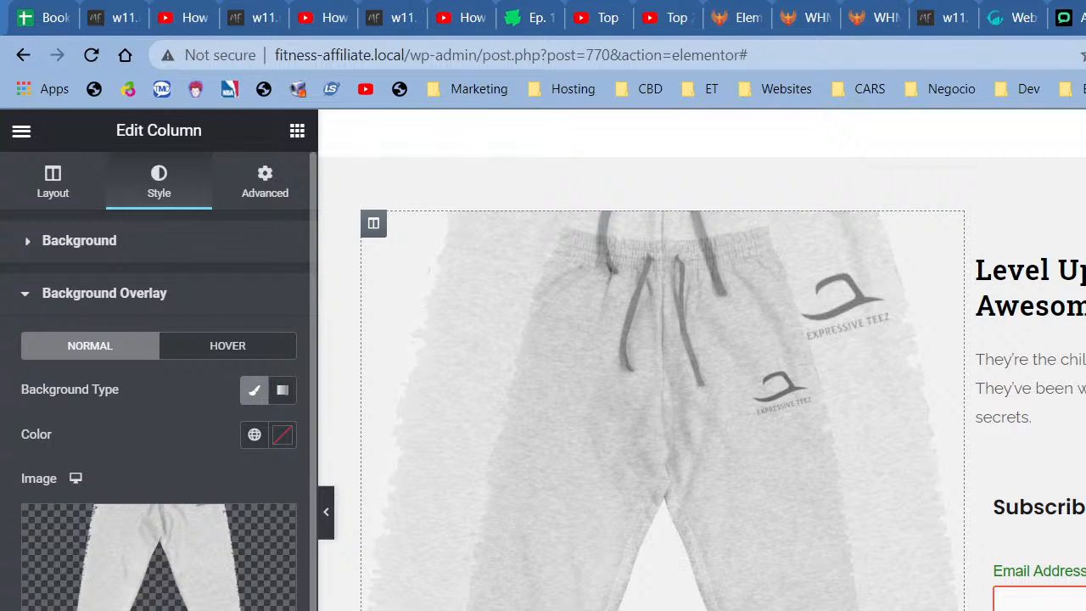
- Set the overlay image's size to Cover and raise its opacity to the maximum
scroll(159, 382, down, 4)
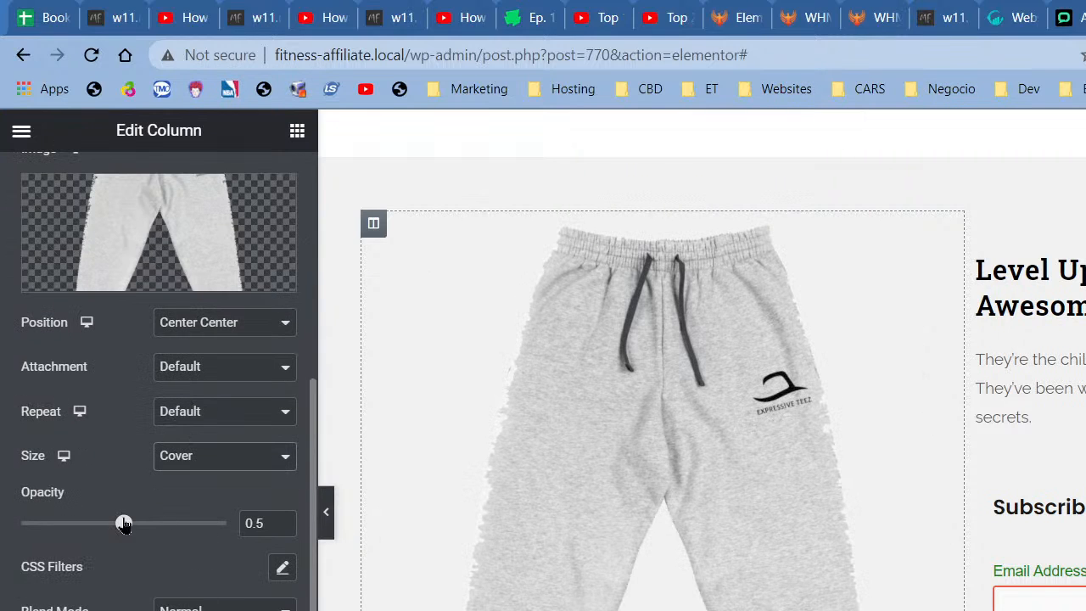
drag(123, 523, 239, 543)
scroll(186, 586, up, 3)
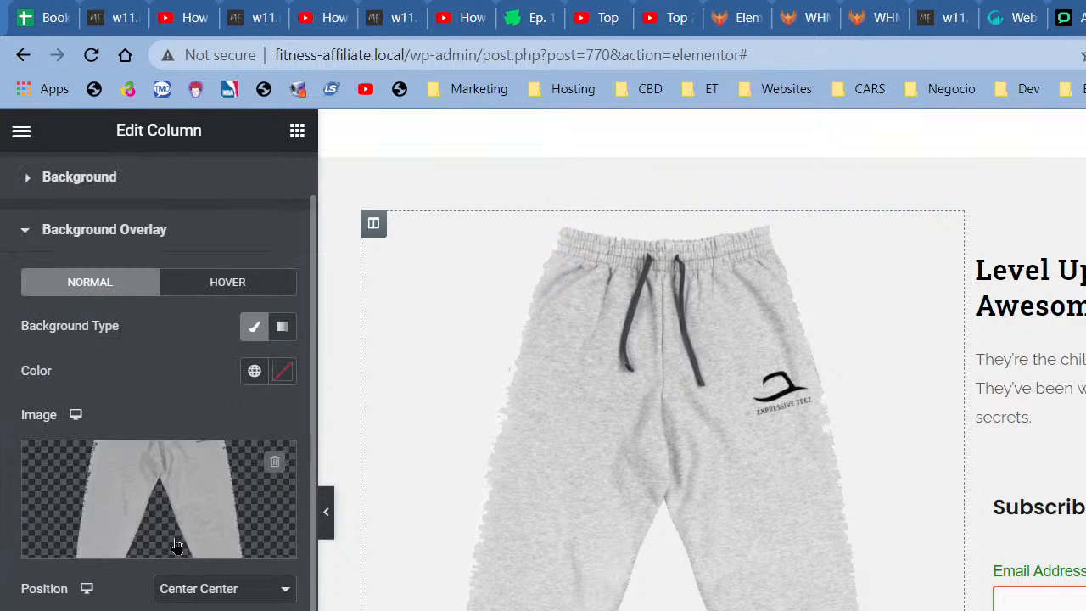
- Try the white global color as the joggers column's background color
click(156, 197)
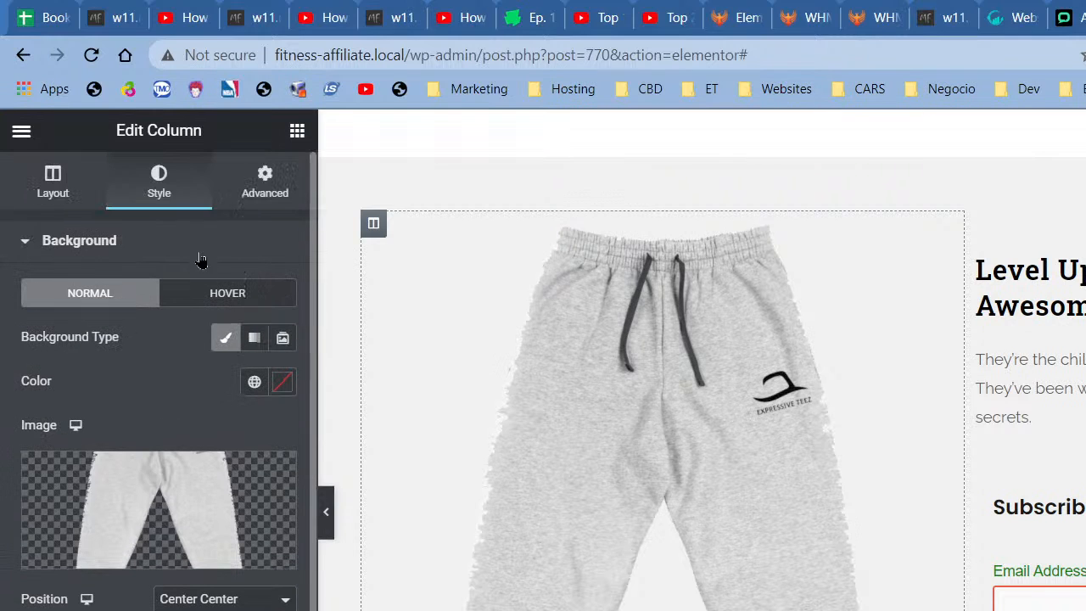
click(255, 381)
scroll(221, 474, down, 5)
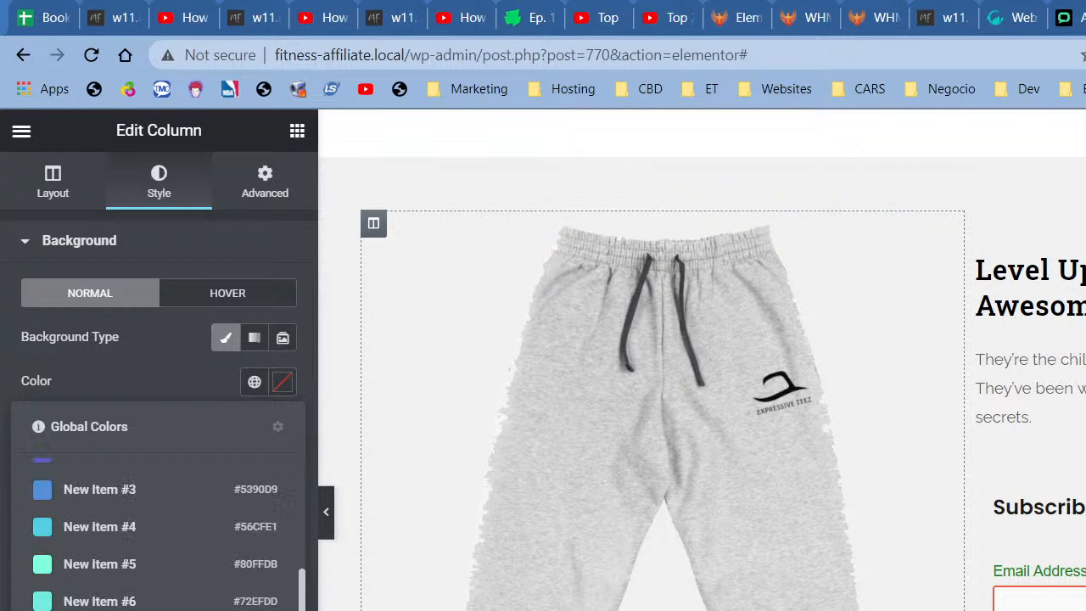
click(100, 606)
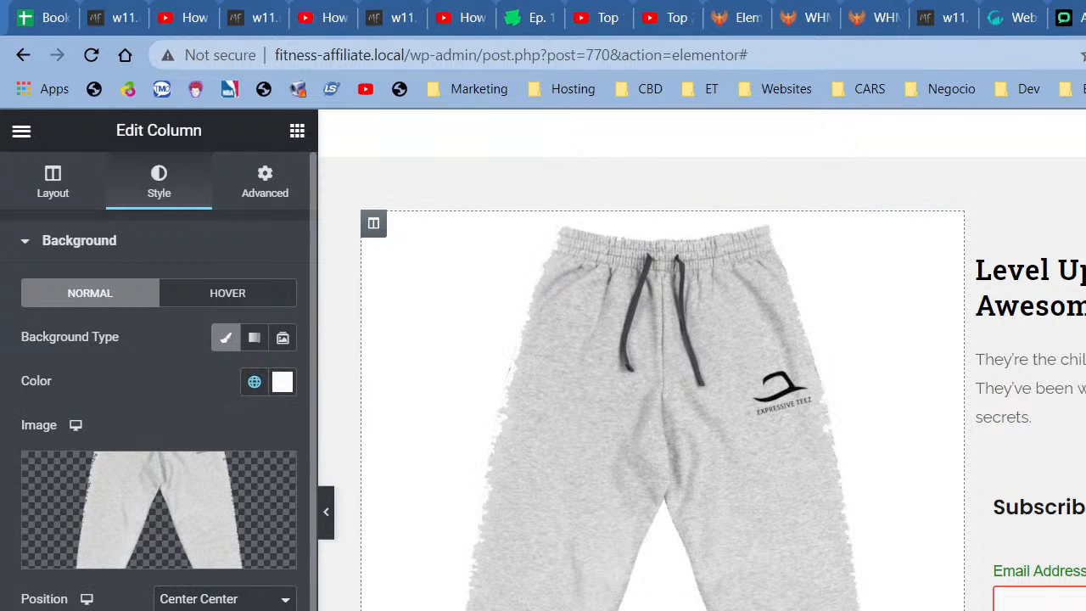
- Set the joggers column's background to the light grey global color that matches the section, and check the whole column
click(254, 382)
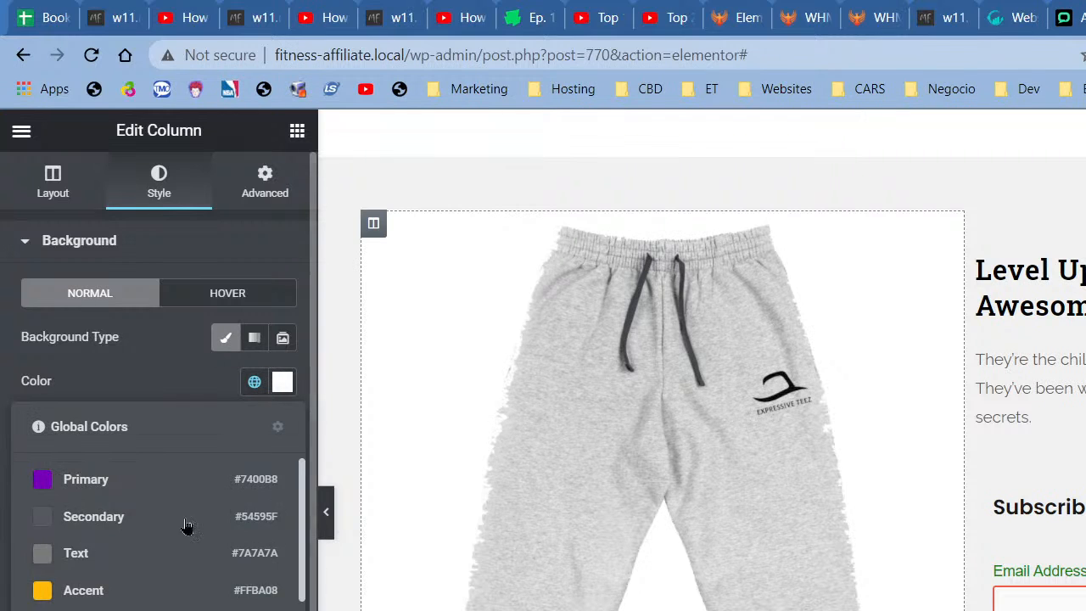
scroll(187, 526, down, 5)
click(186, 526)
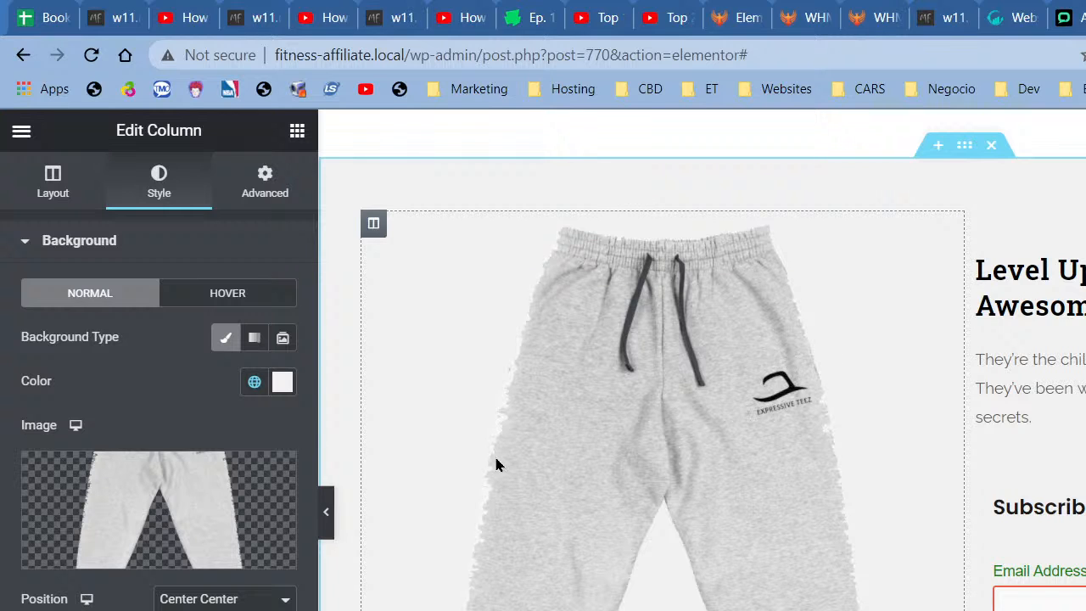
scroll(475, 577, down, 5)
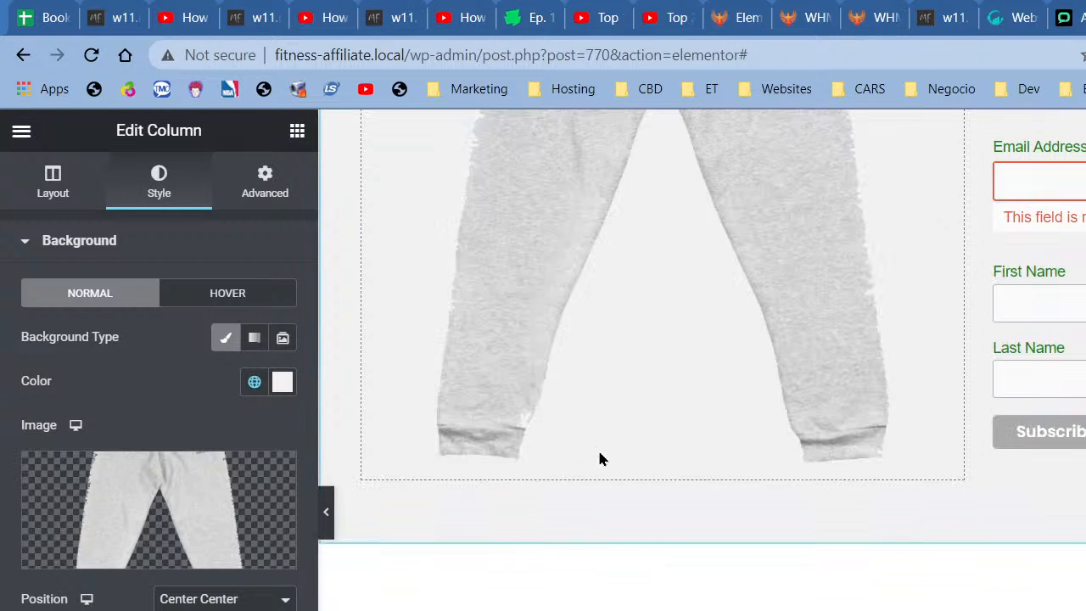
scroll(600, 454, up, 5)
scroll(600, 461, up, 1)
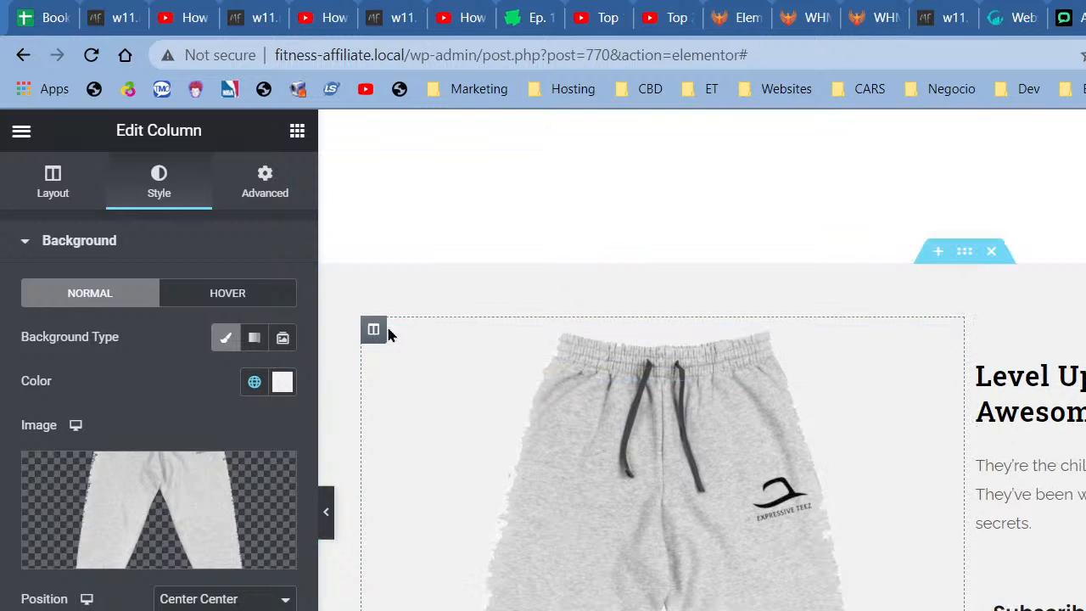
- Start replacing the column's background image and search the free Pixabay images for "book"
click(196, 477)
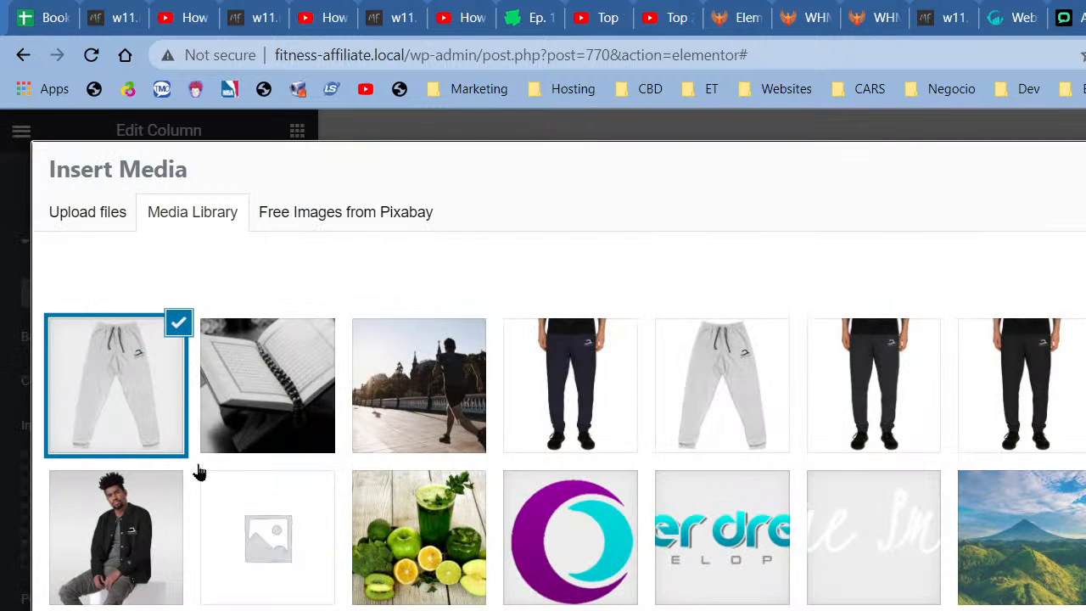
click(305, 219)
click(577, 251)
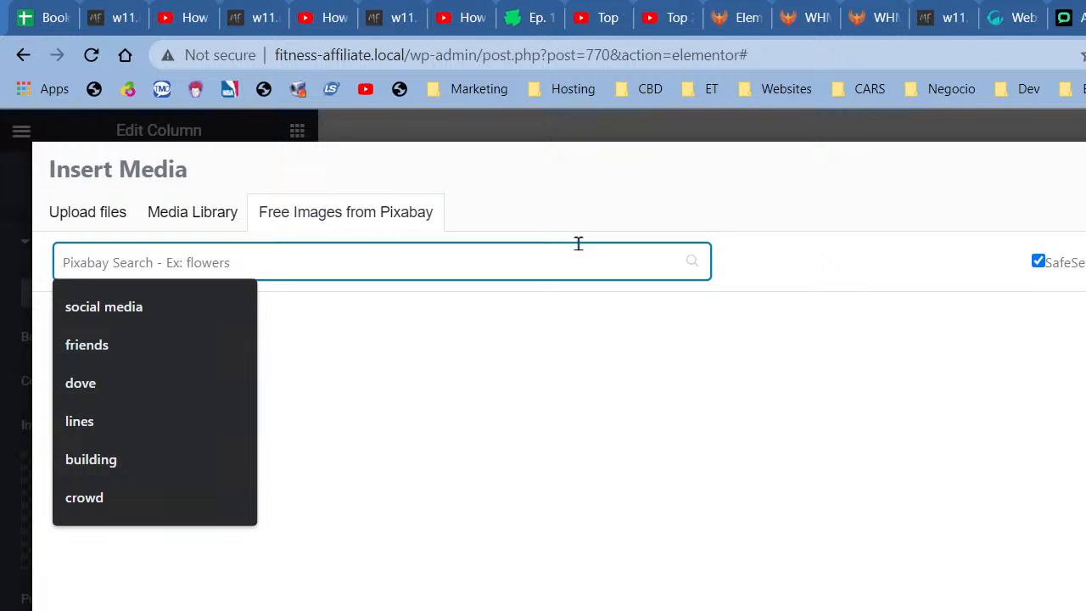
text(book)
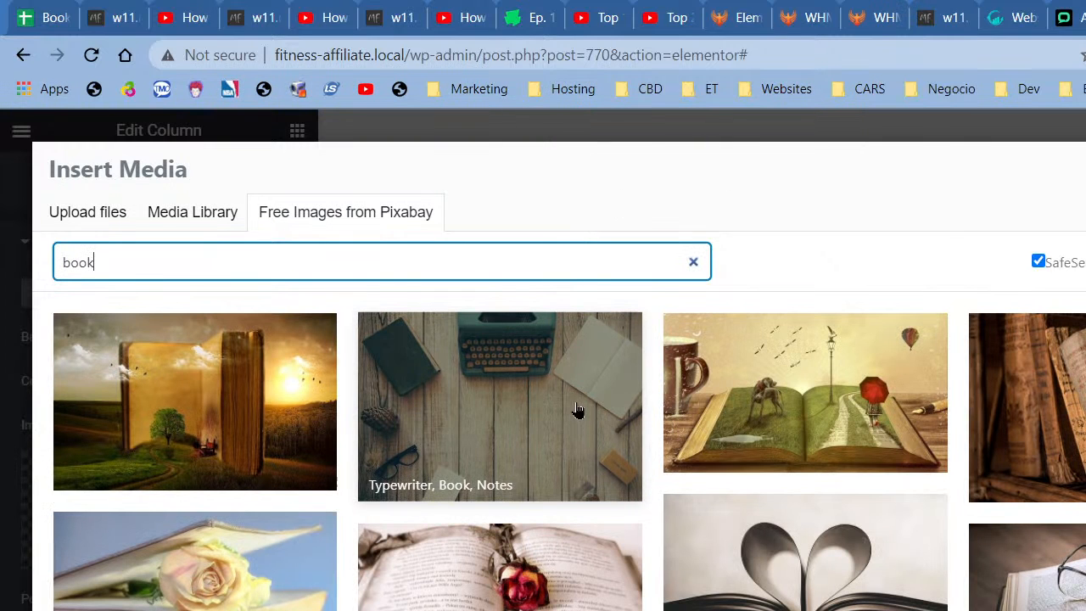
- Choose the Pixabay photo of the church bookstore with tall shelves and insert it as the column's background image
scroll(715, 436, down, 4)
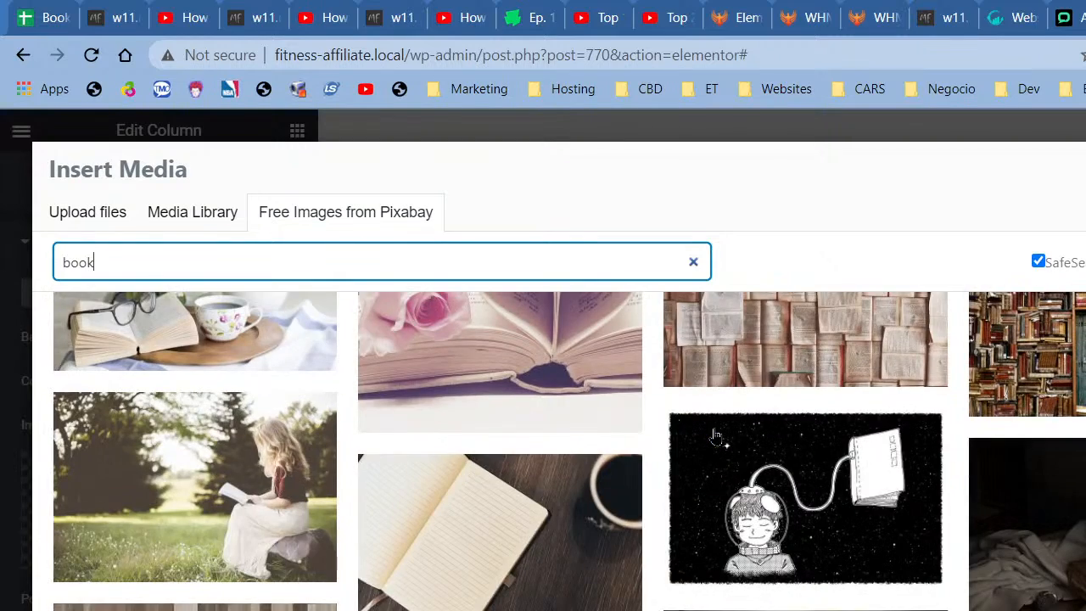
scroll(715, 435, down, 3)
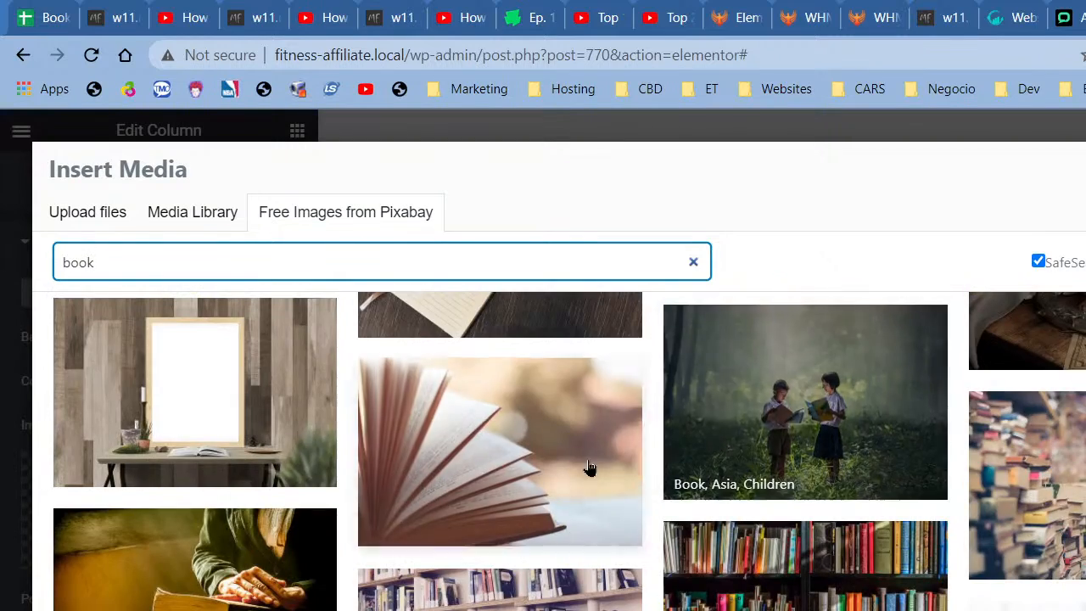
scroll(577, 467, up, 3)
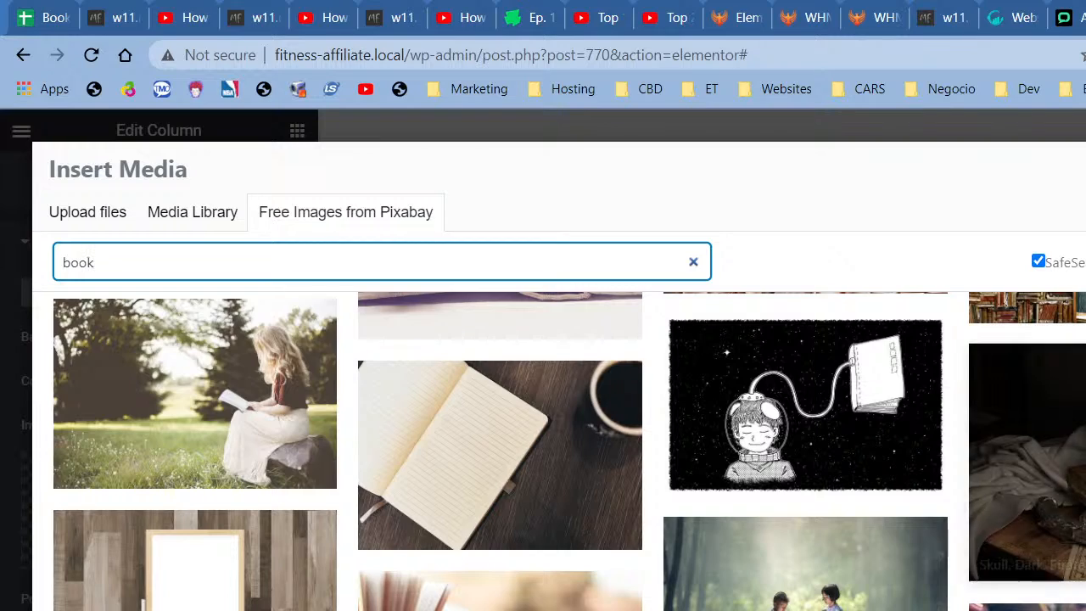
scroll(862, 490, down, 8)
scroll(862, 489, down, 3)
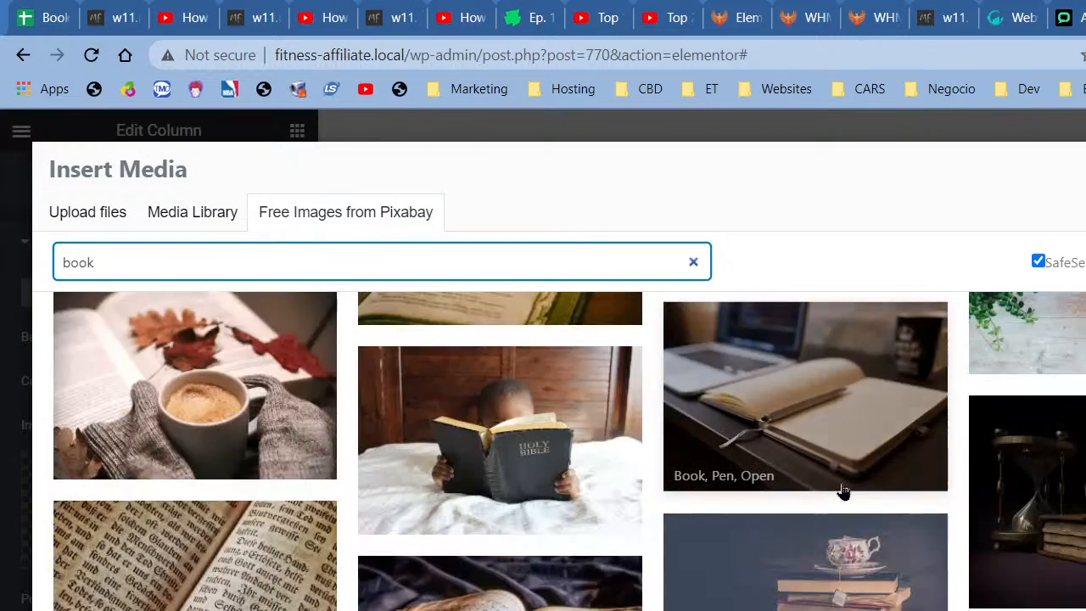
scroll(841, 492, down, 2)
scroll(842, 492, up, 2)
scroll(842, 492, up, 3)
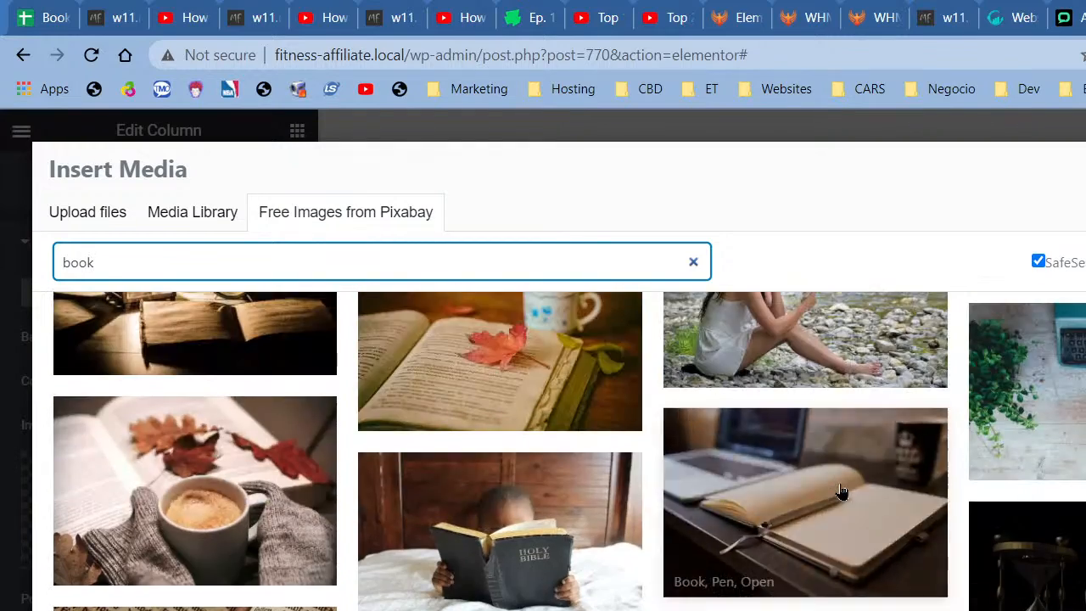
scroll(841, 492, down, 5)
scroll(842, 492, up, 3)
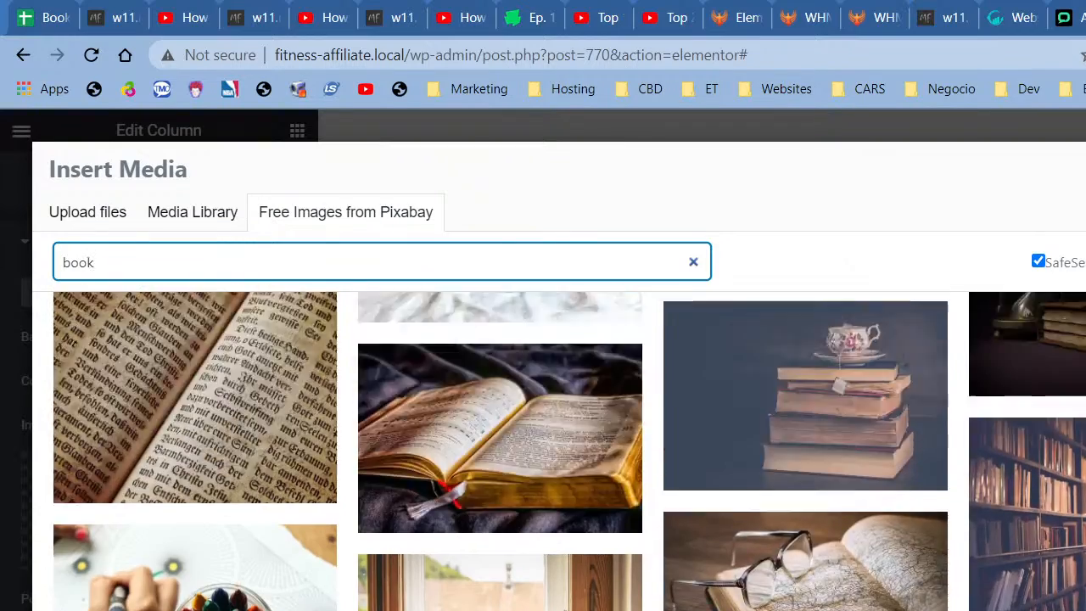
scroll(841, 493, down, 5)
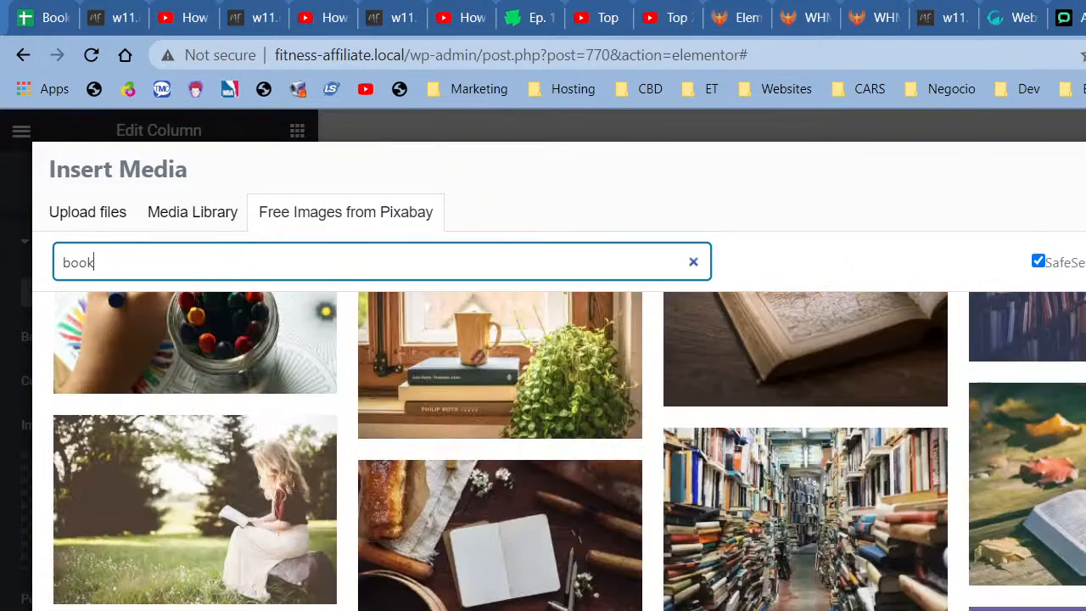
scroll(963, 348, down, 5)
scroll(963, 348, up, 6)
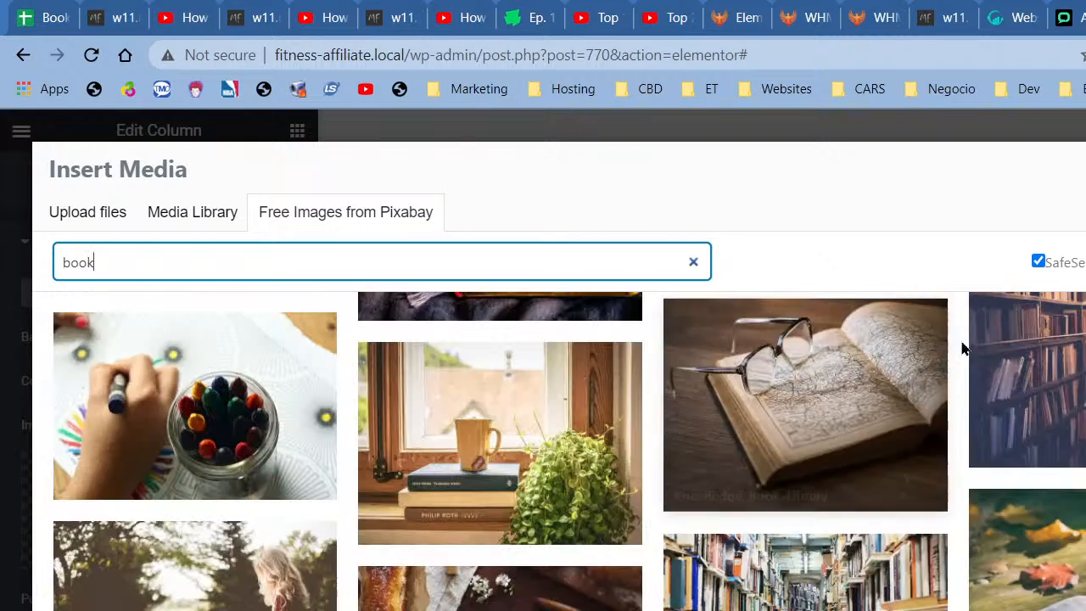
scroll(963, 348, down, 5)
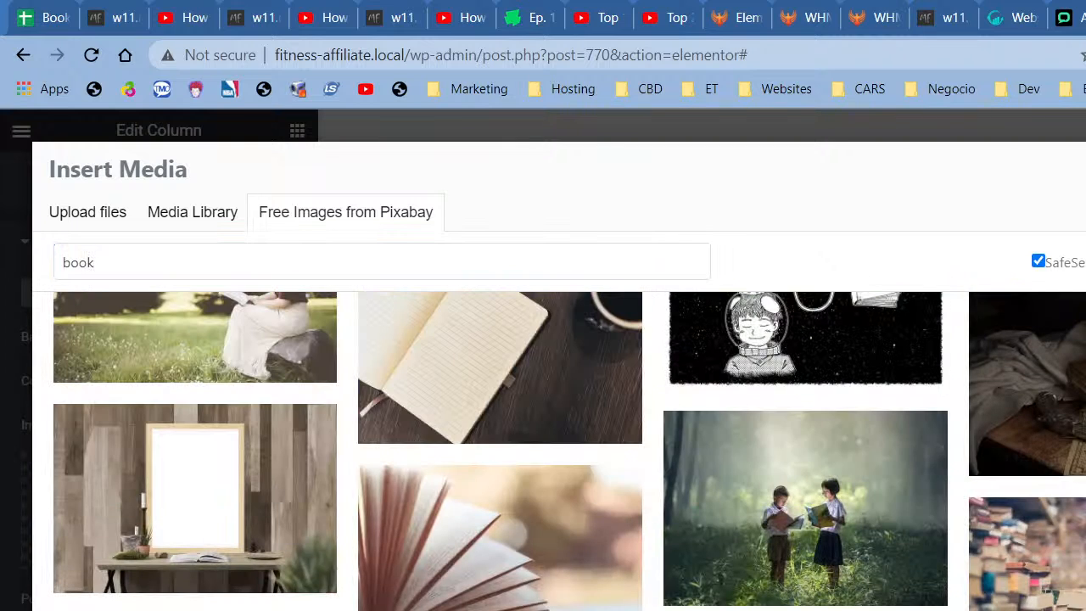
click(911, 265)
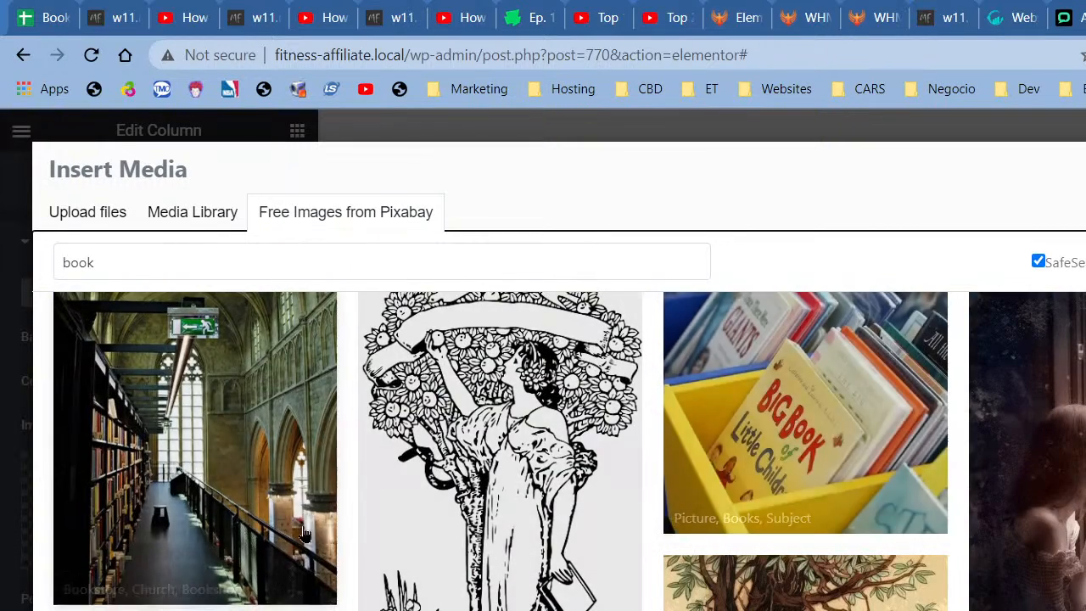
click(831, 473)
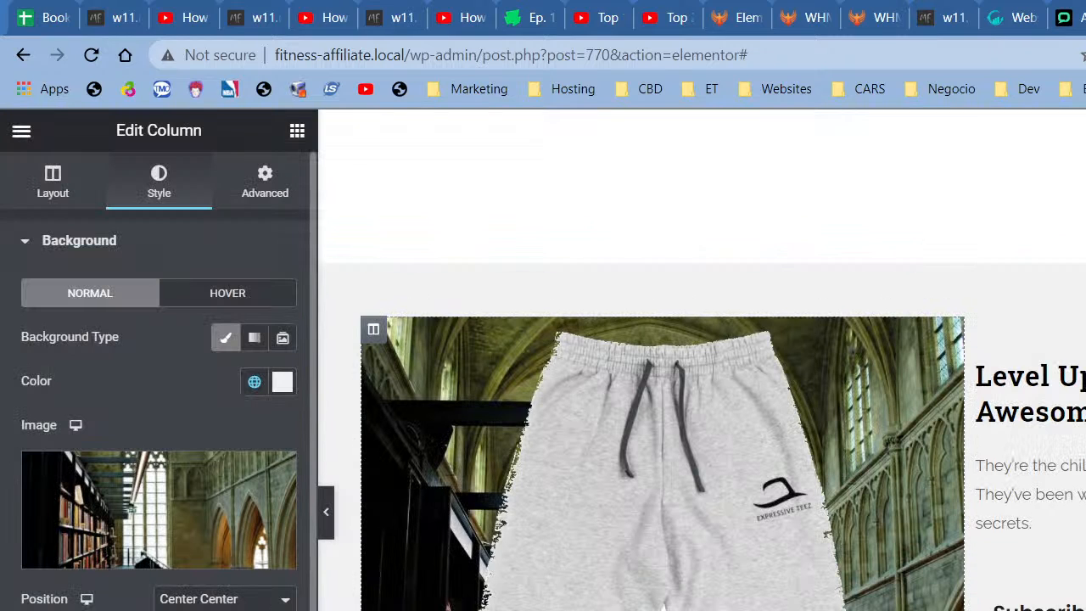
- Remove the joggers image from the column's background overlay
click(170, 610)
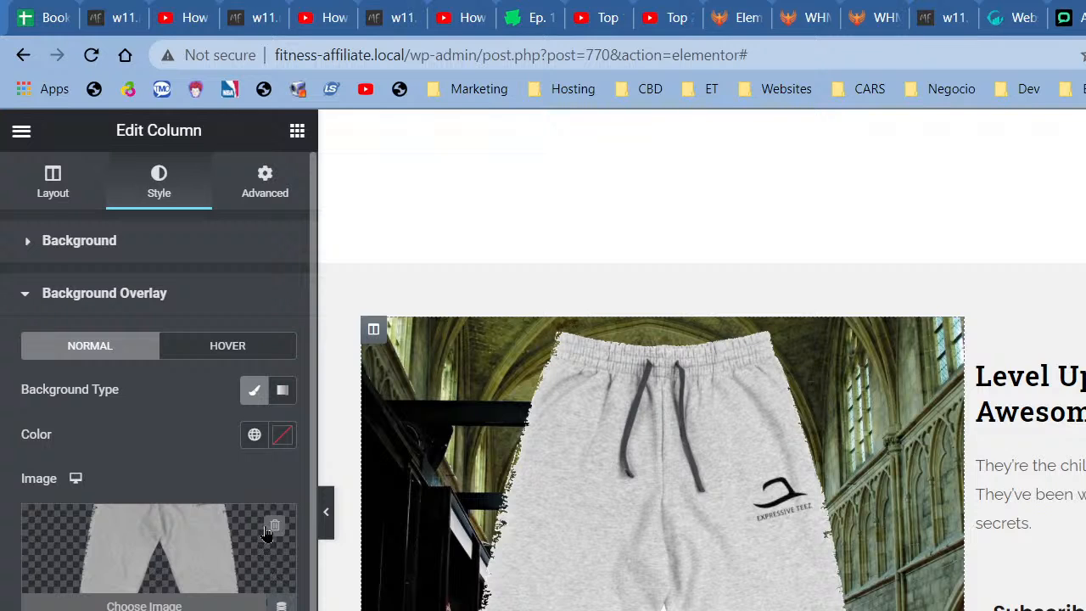
scroll(895, 529, down, 3)
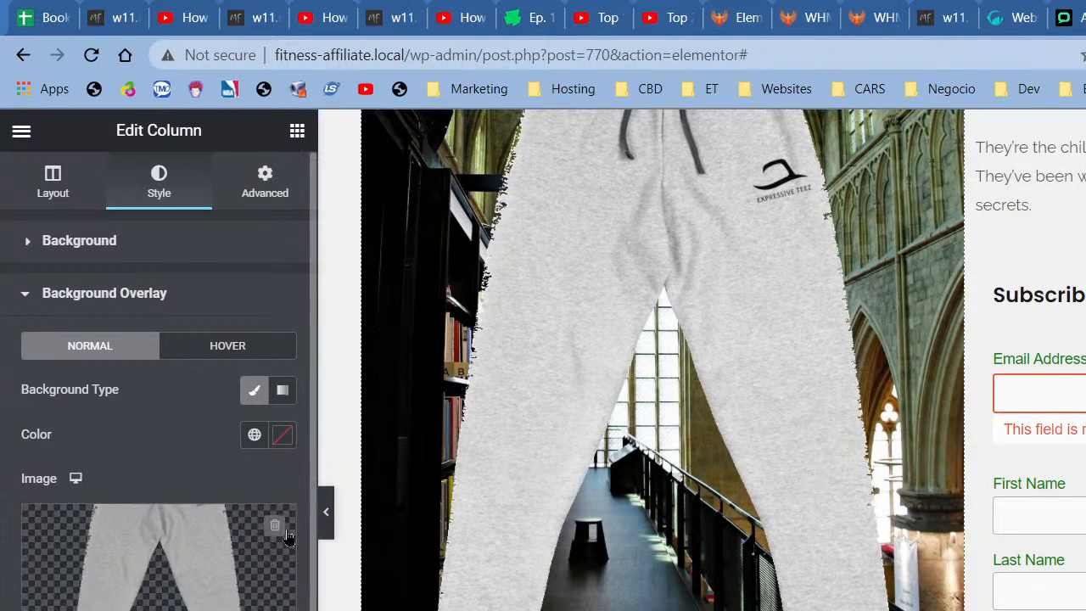
click(281, 526)
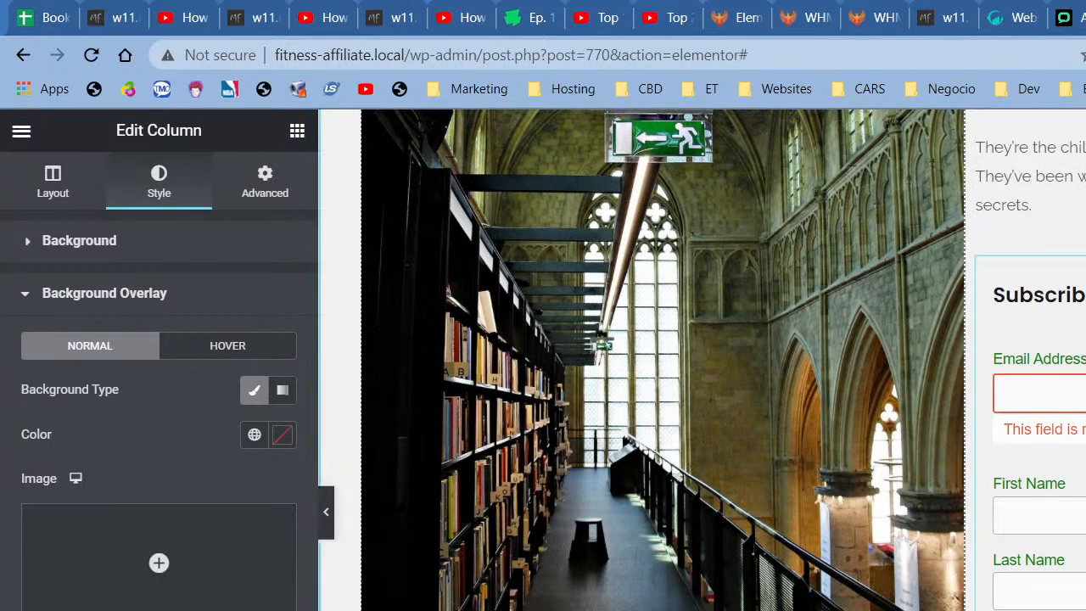
scroll(617, 568, up, 3)
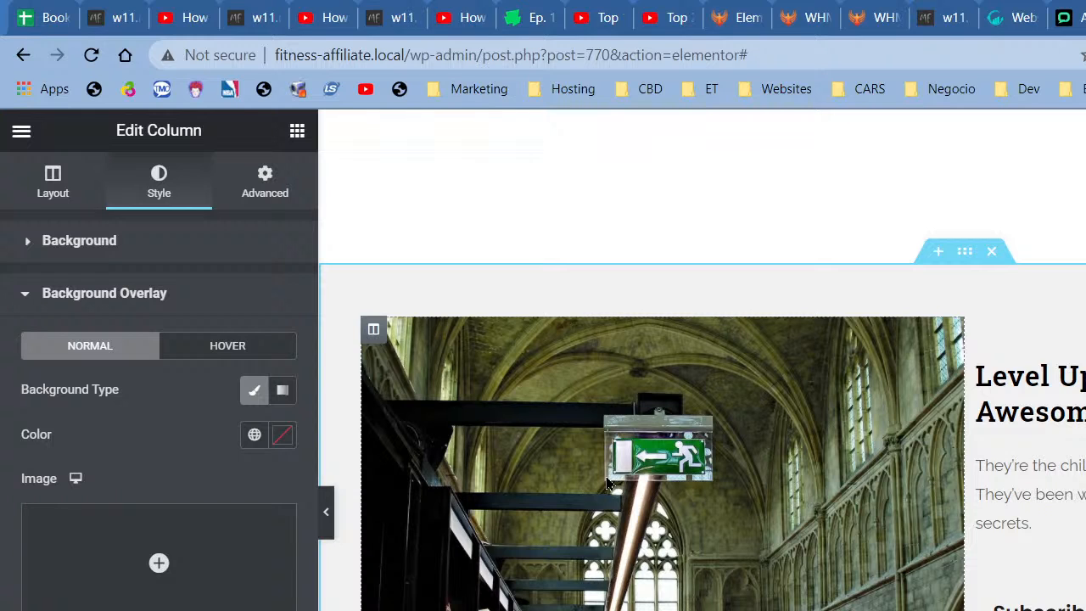
- Unlink the padding of the column holding the heading and subscribe form, and set its left padding to 30 px with 0 elsewhere
right_click(980, 329)
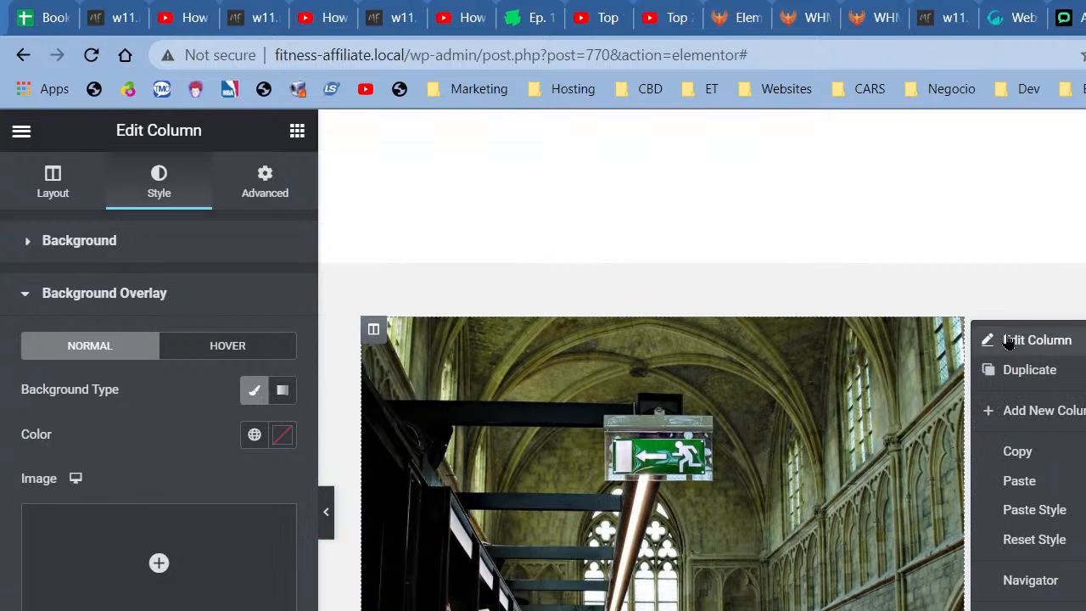
click(1008, 340)
click(280, 175)
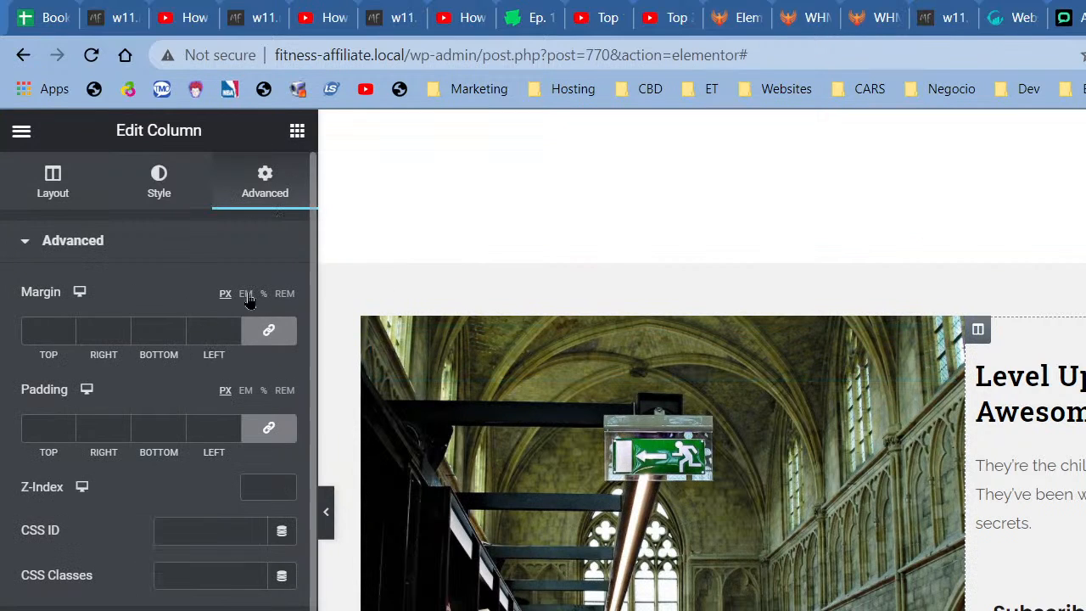
click(268, 427)
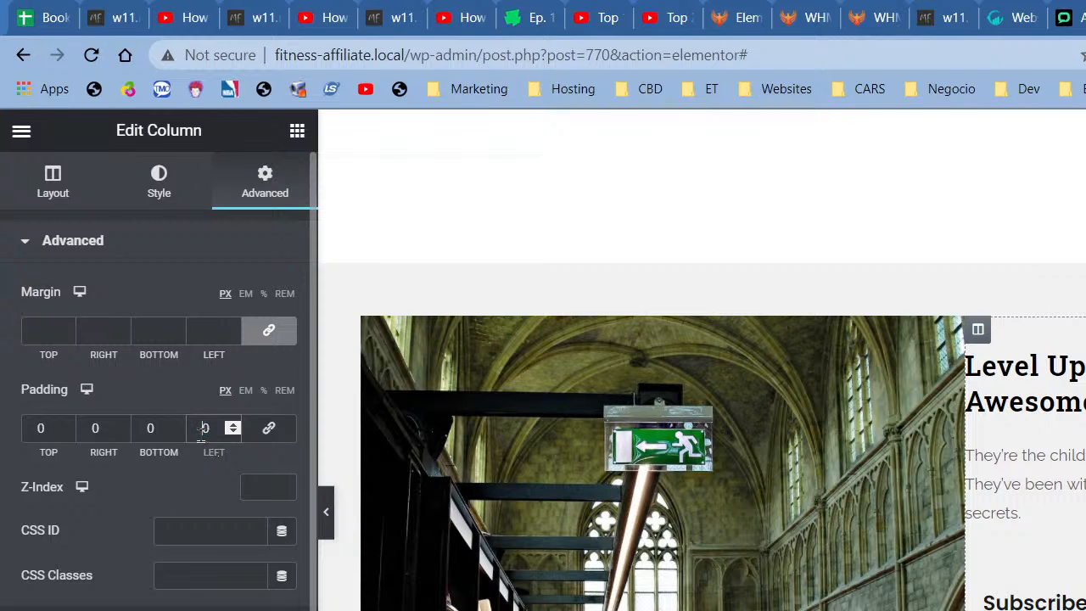
click(201, 430)
text(3)
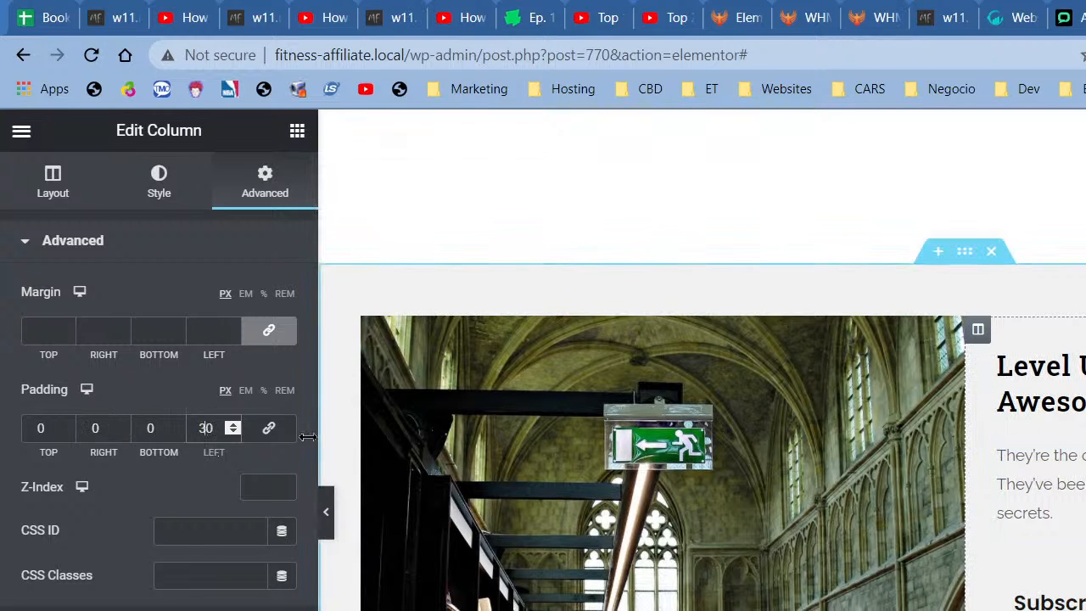
- Set the right padding of the column holding the heading and subscribe form to 20 px and view the section at full width
click(89, 428)
text(2)
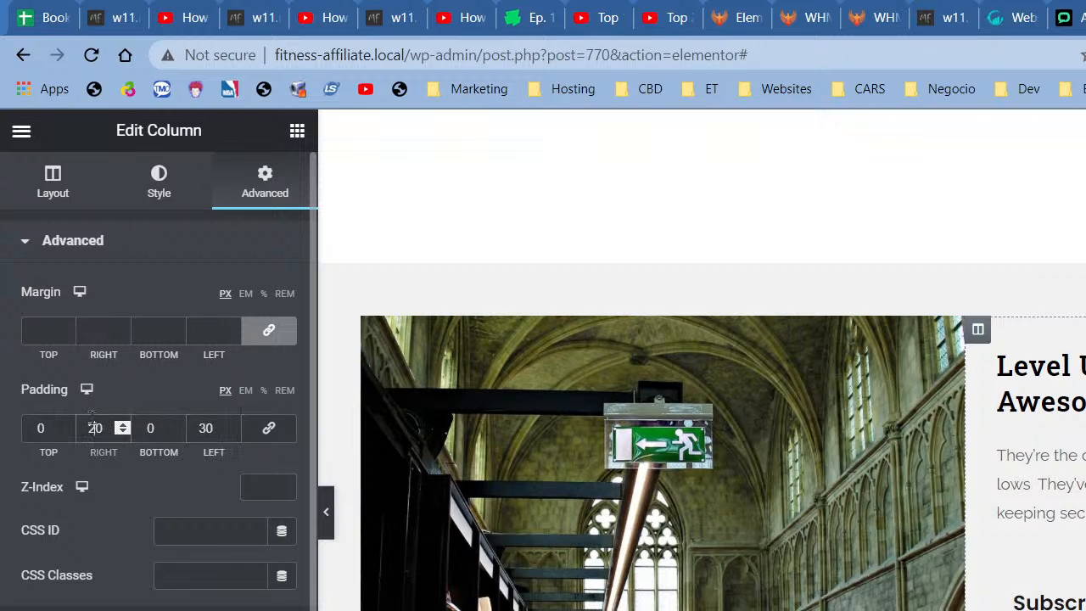
scroll(645, 356, down, 5)
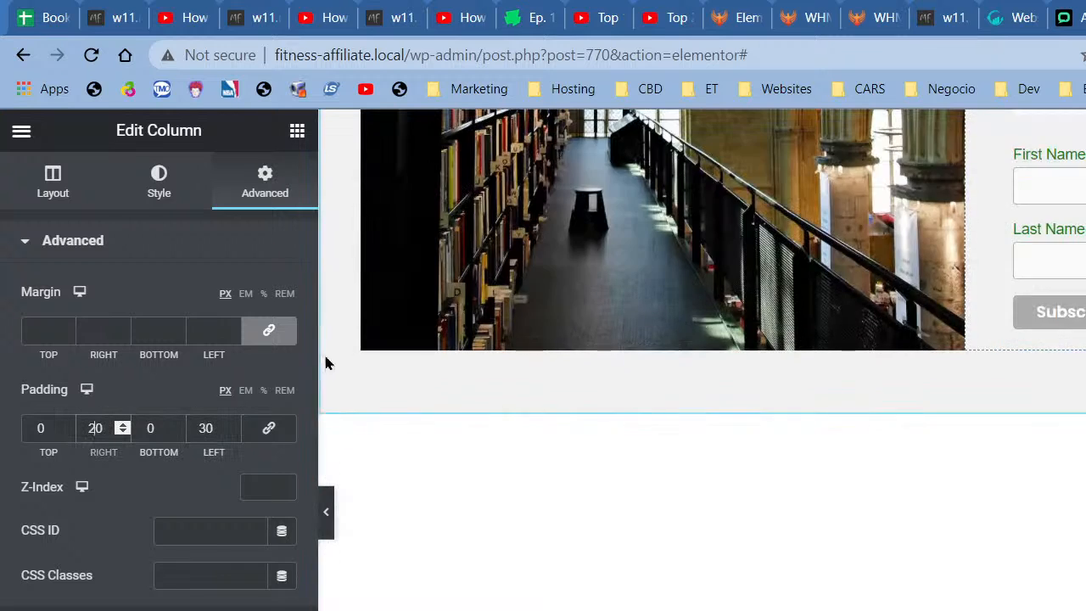
click(328, 514)
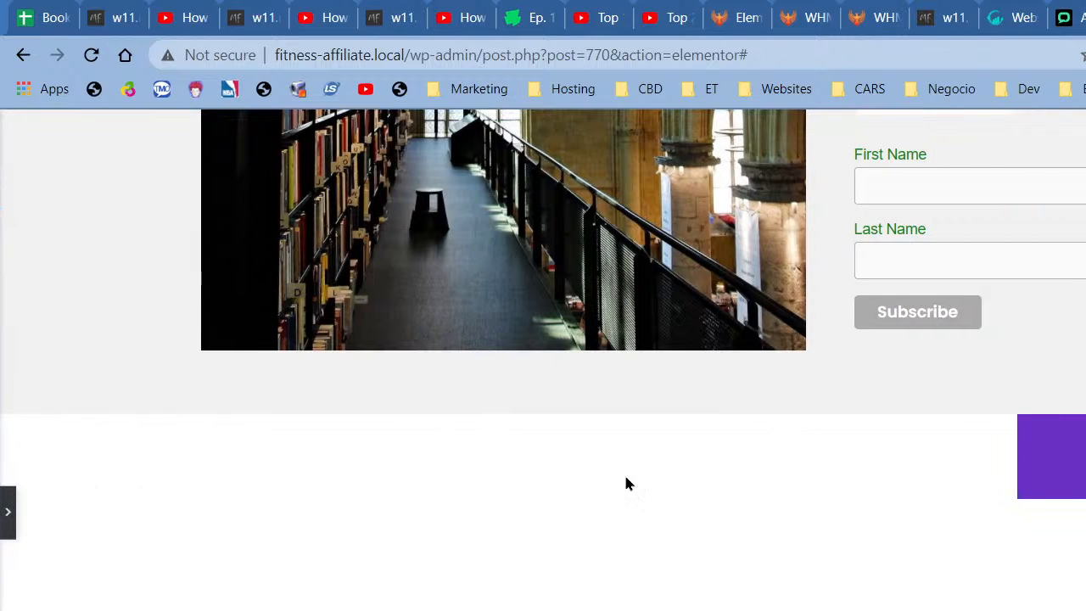
scroll(628, 479, up, 6)
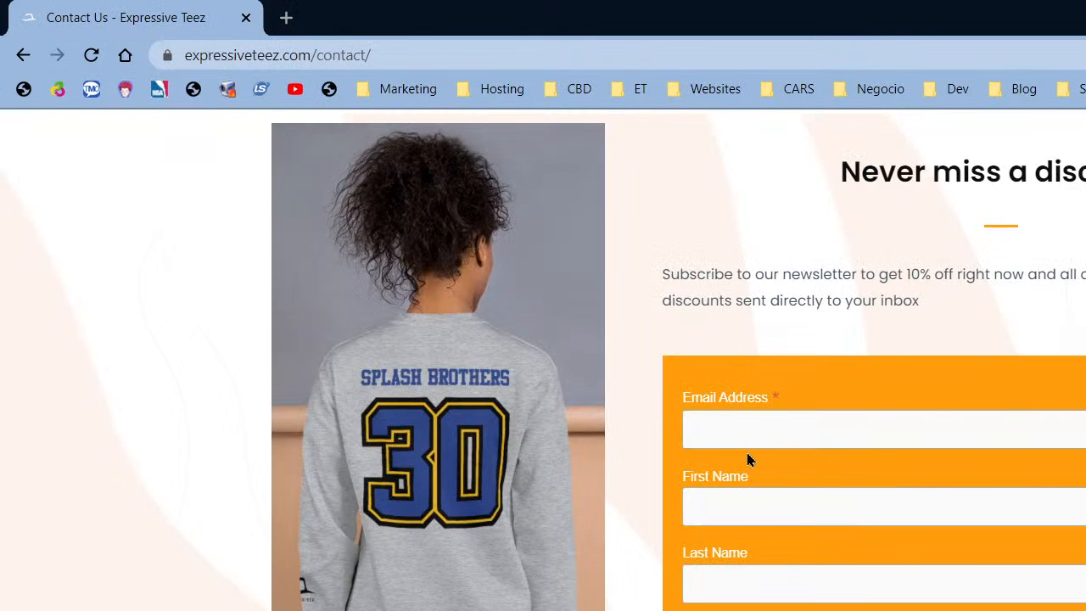
- Compare the newsletter section on the Expressive Teez contact page with the homepage's subscribe section and the blog posts around it
scroll(747, 455, up, 3)
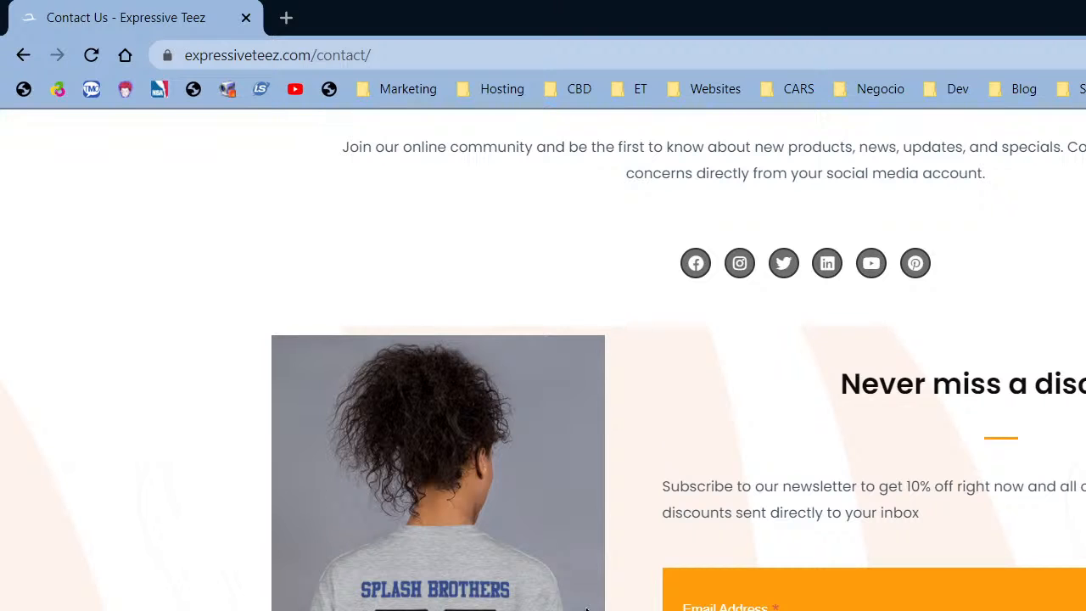
scroll(464, 526, down, 4)
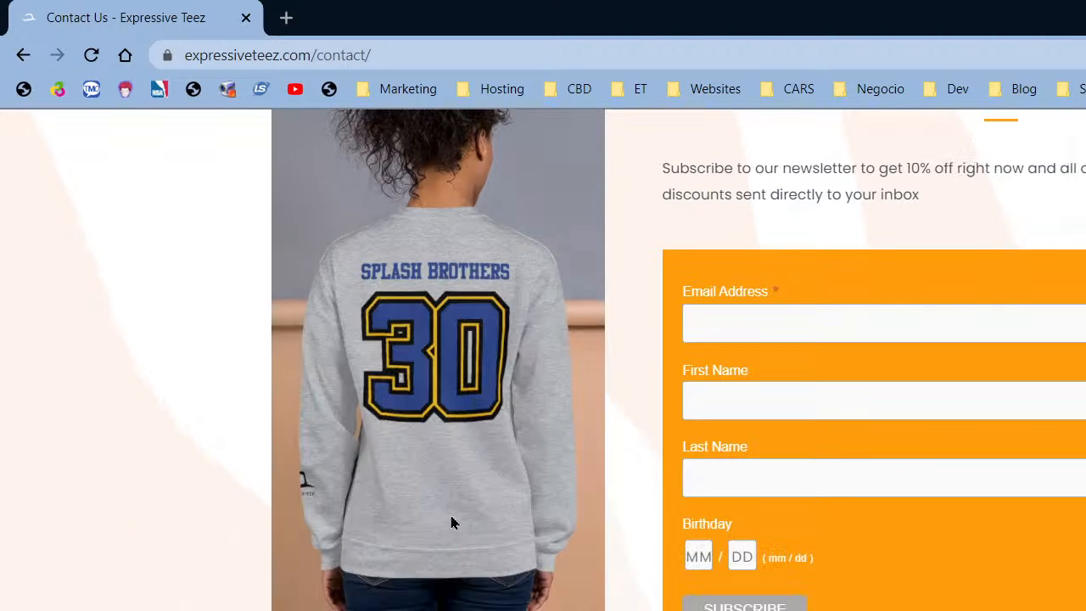
scroll(451, 522, up, 4)
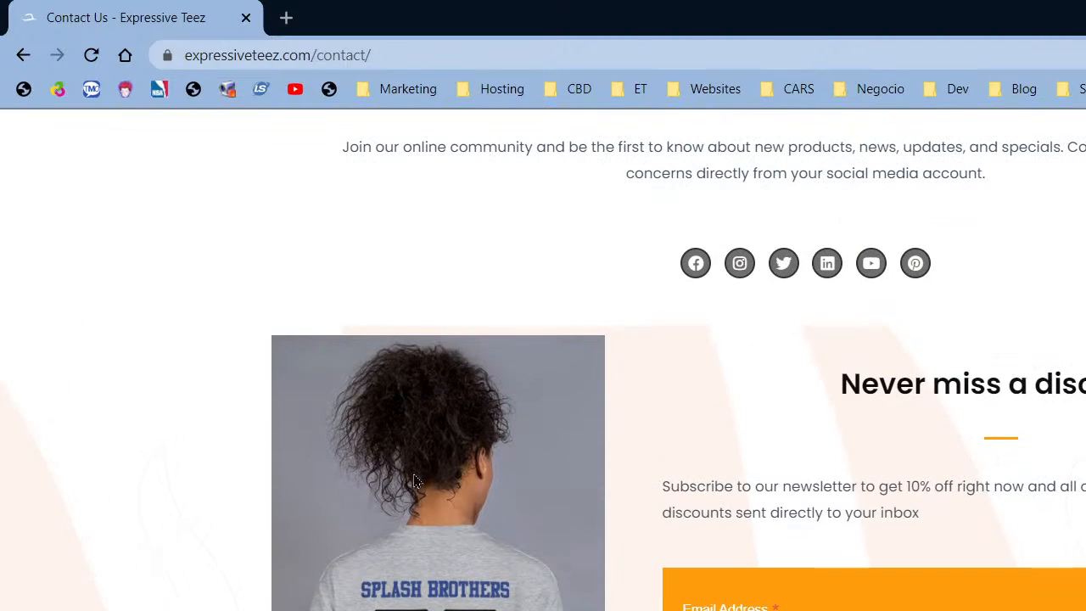
scroll(543, 474, down, 4)
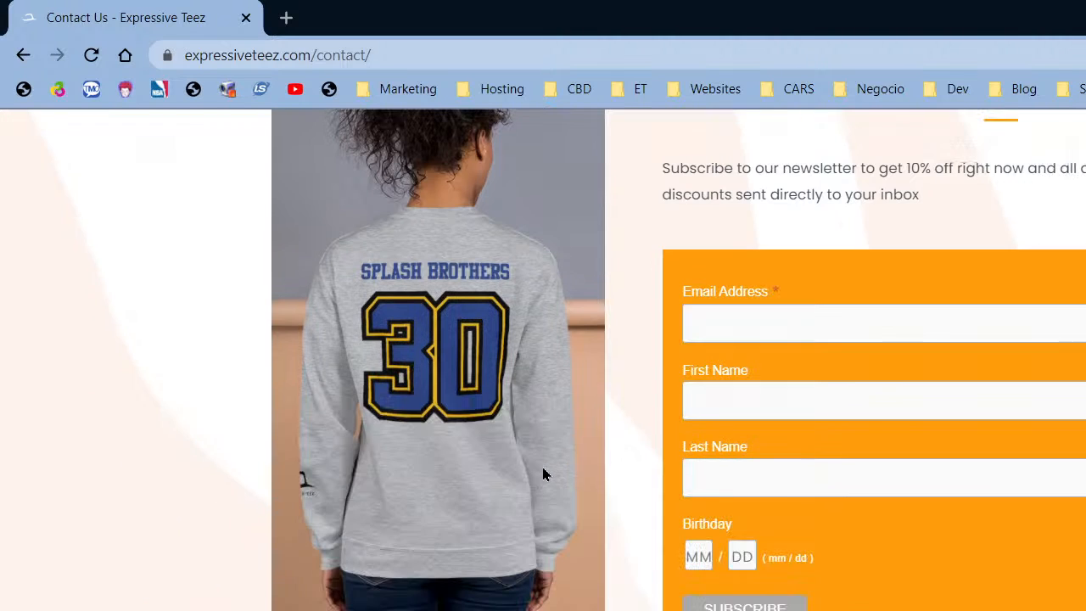
scroll(413, 335, up, 1)
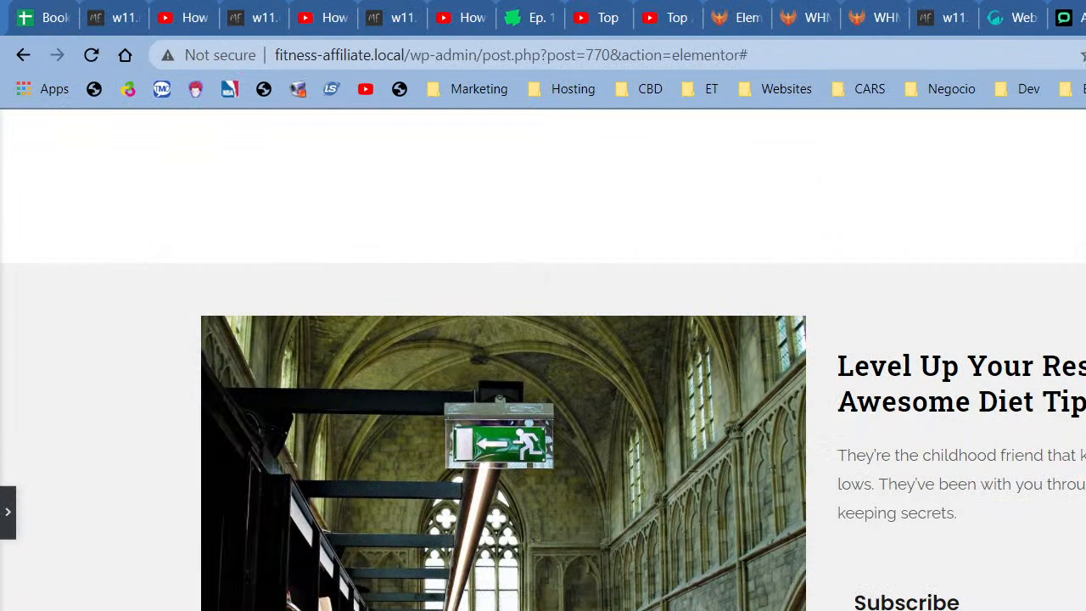
scroll(955, 404, down, 5)
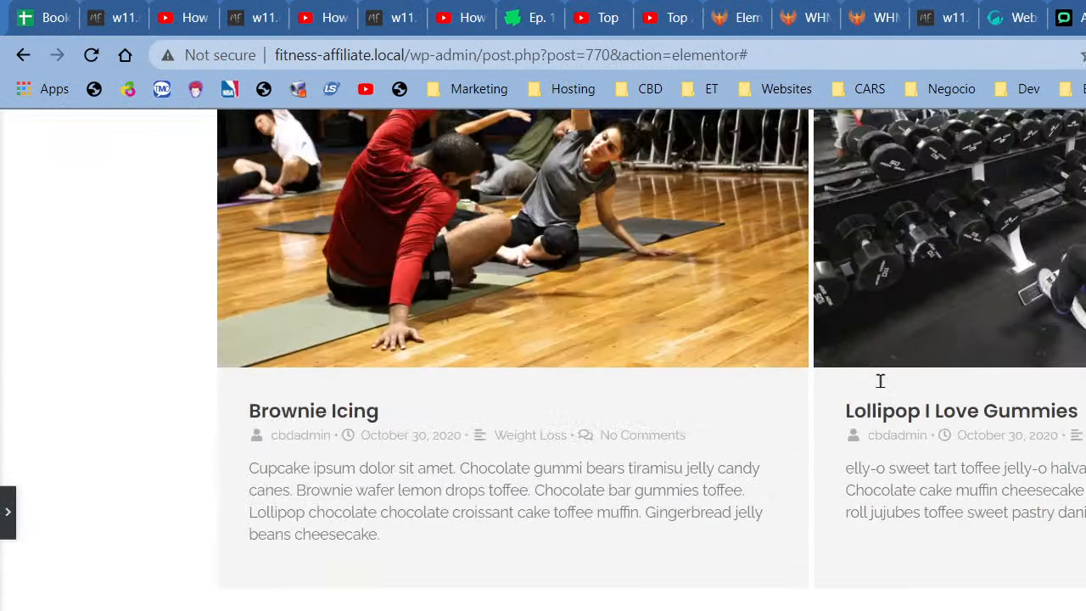
scroll(880, 381, up, 3)
scroll(880, 380, down, 8)
scroll(866, 269, up, 3)
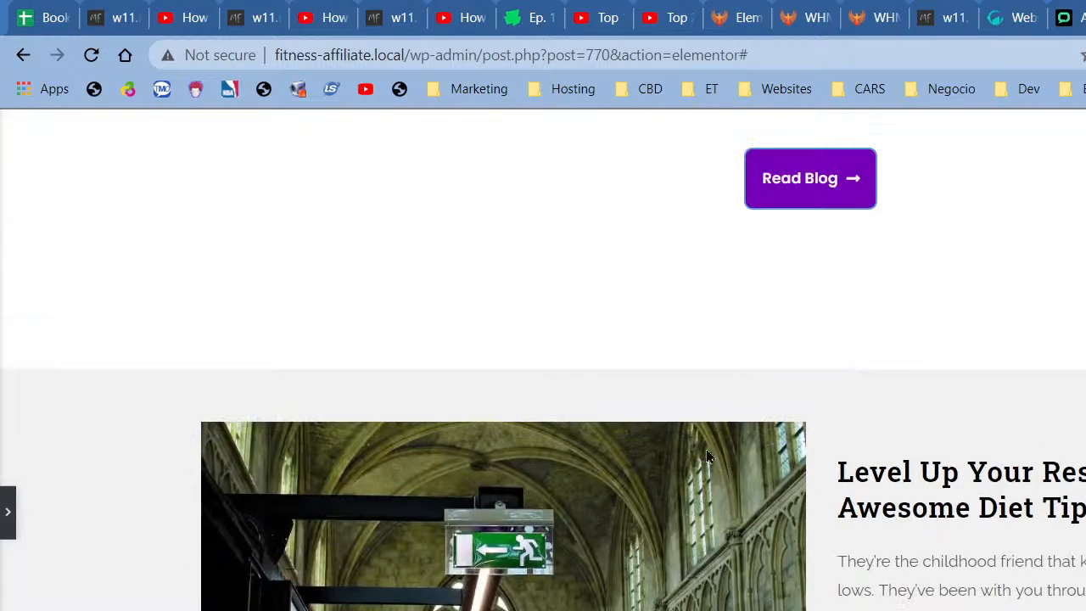
scroll(707, 456, down, 2)
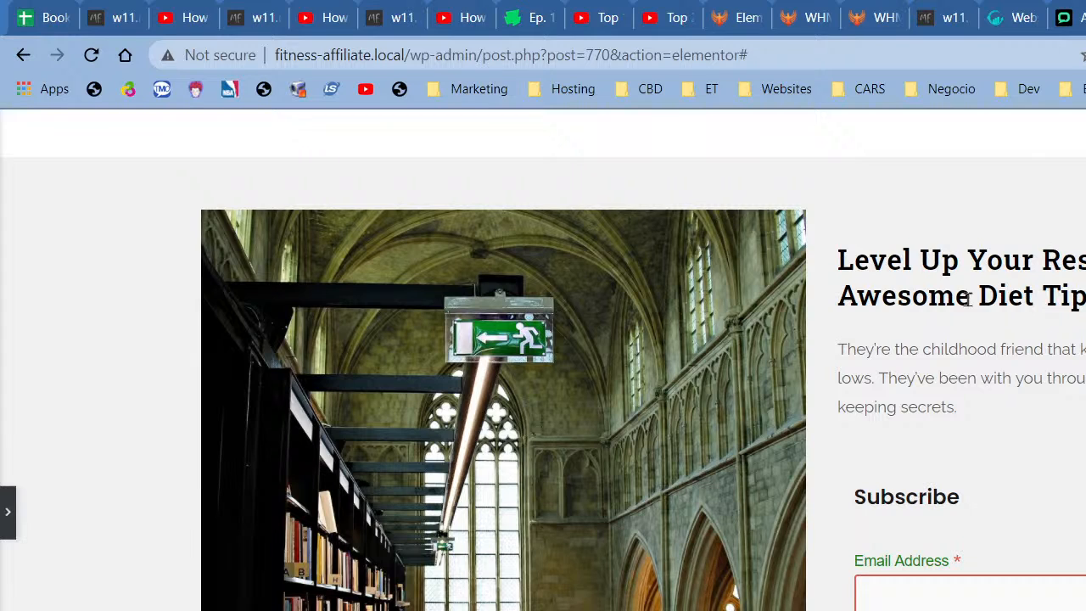
scroll(719, 450, down, 10)
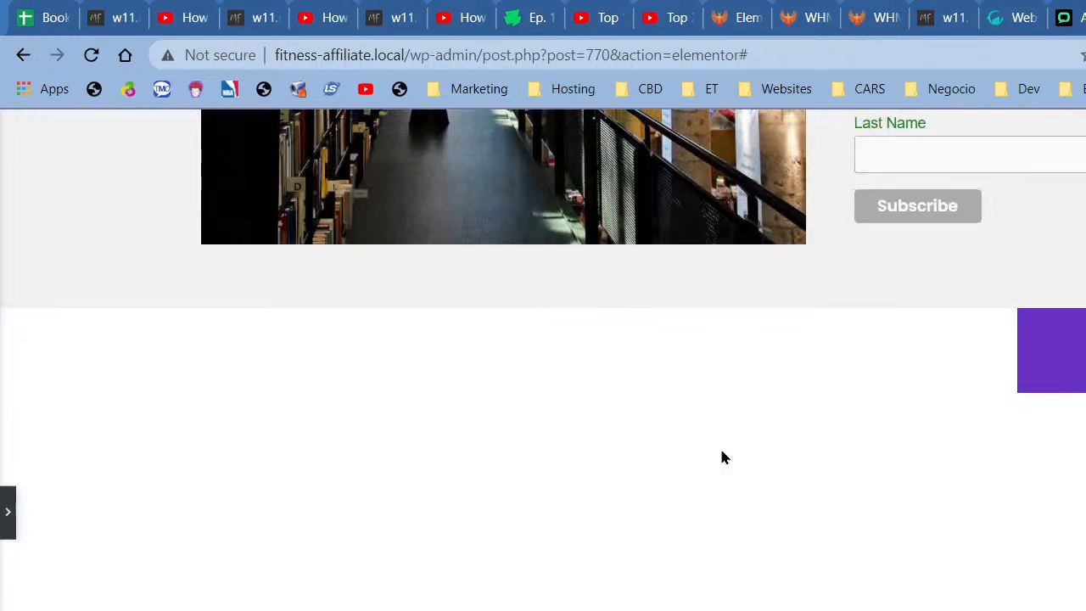
- Open the homepage preview and examine the order and backgrounds of the blog, subscribe, photo slideshow and counter sections
click(8, 511)
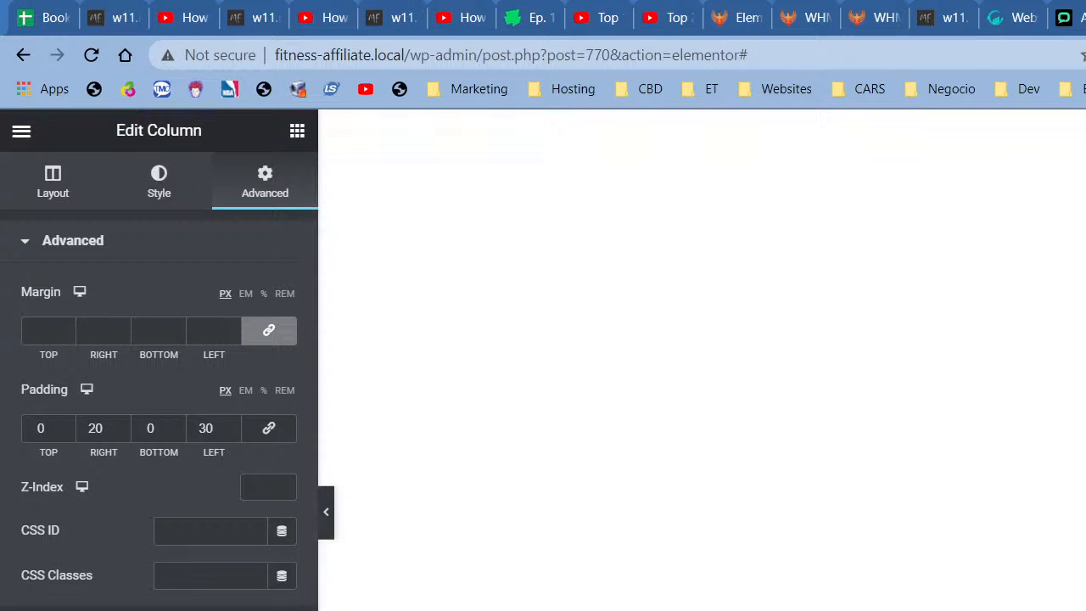
click(179, 610)
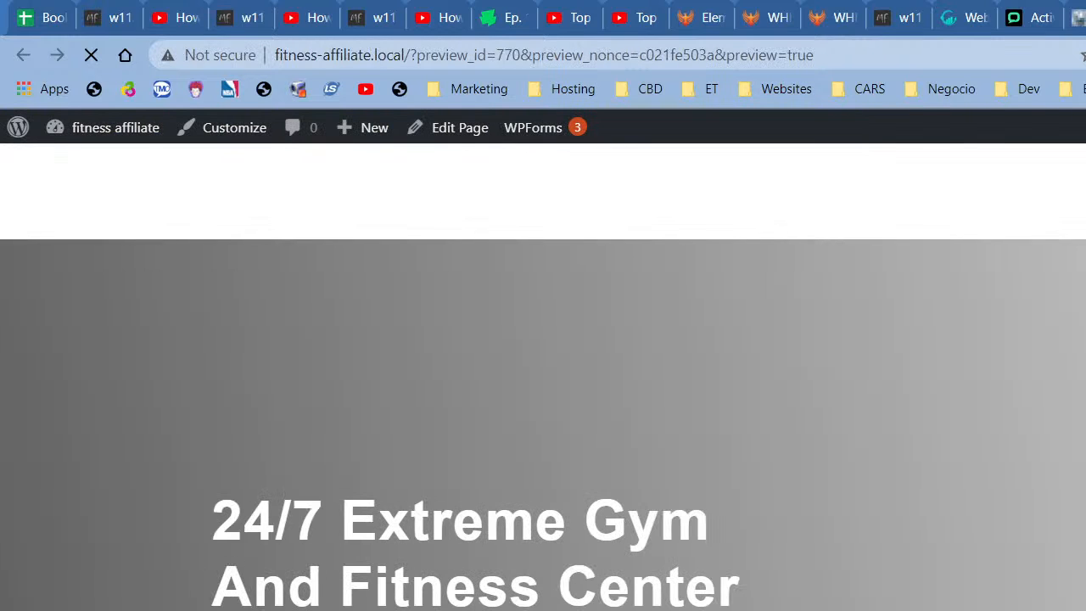
scroll(762, 552, down, 15)
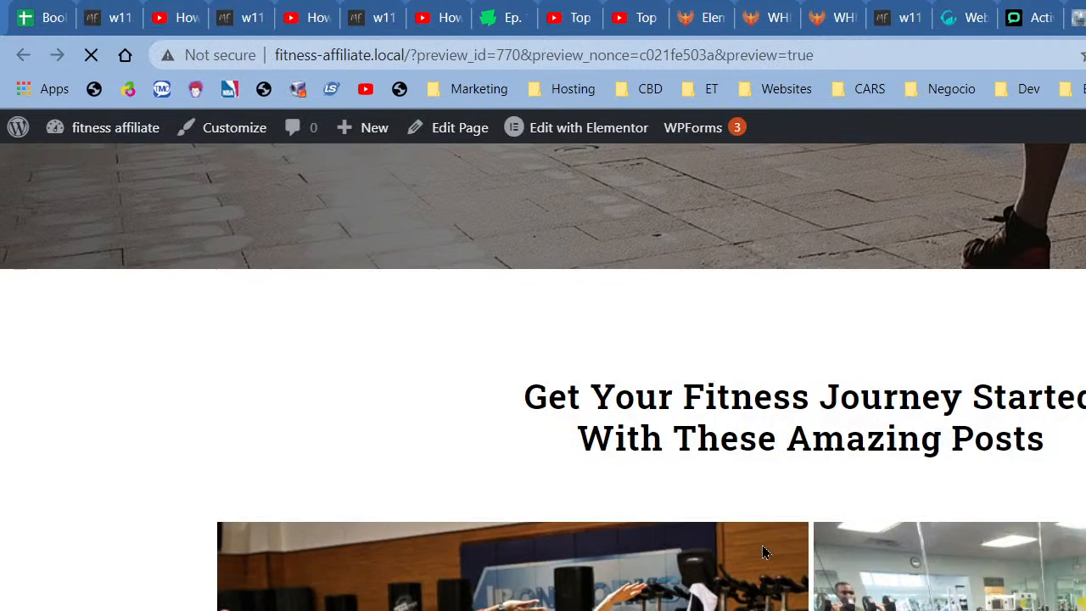
scroll(762, 547, down, 15)
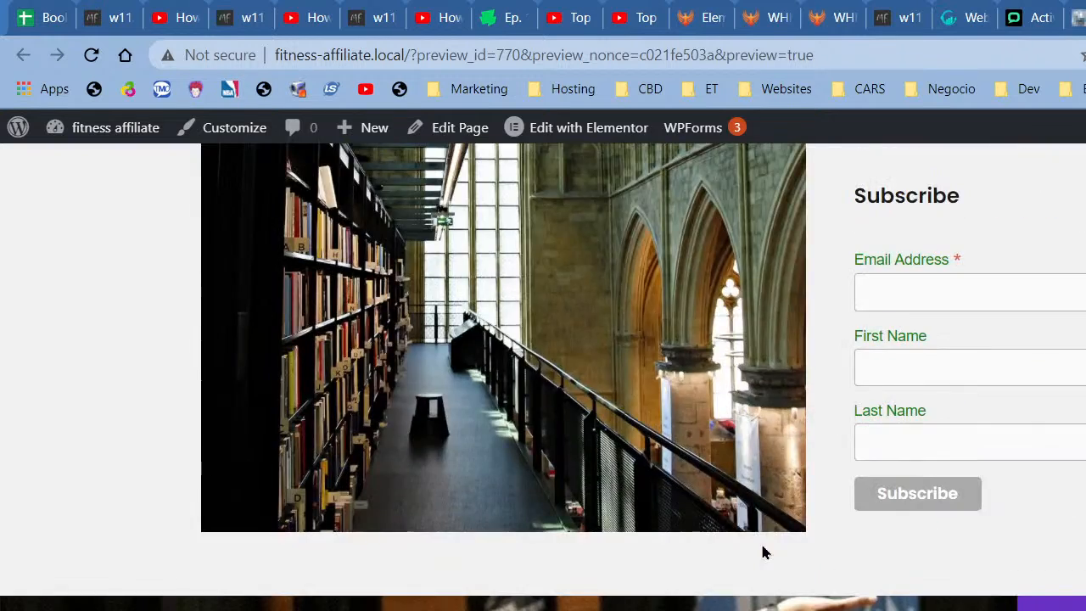
scroll(887, 512, down, 1)
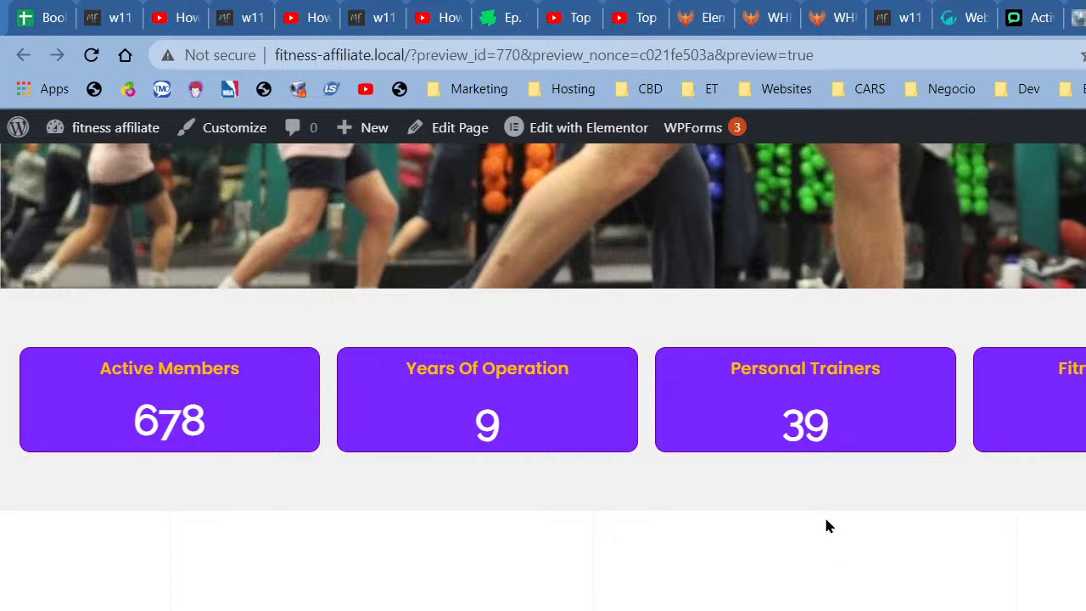
scroll(825, 523, up, 1)
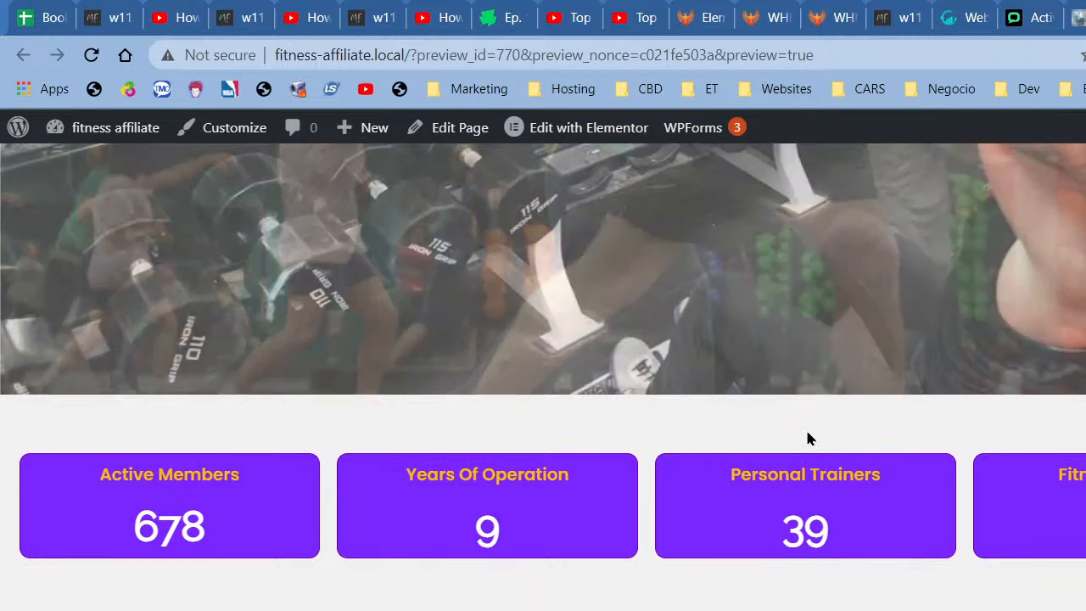
scroll(803, 417, down, 10)
scroll(802, 459, up, 4)
scroll(803, 459, up, 4)
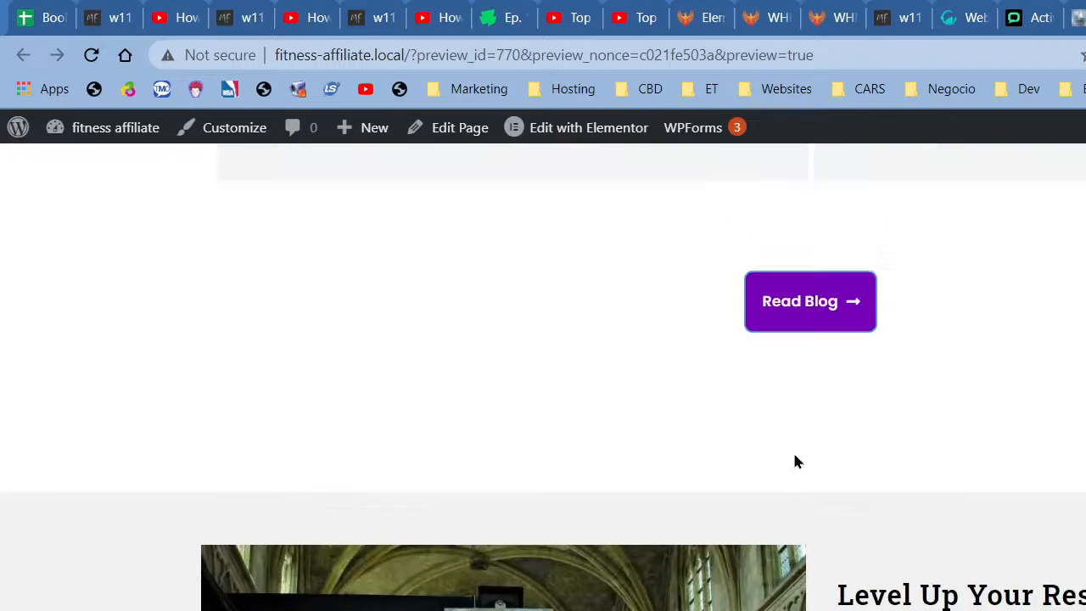
scroll(781, 479, up, 5)
scroll(779, 482, down, 6)
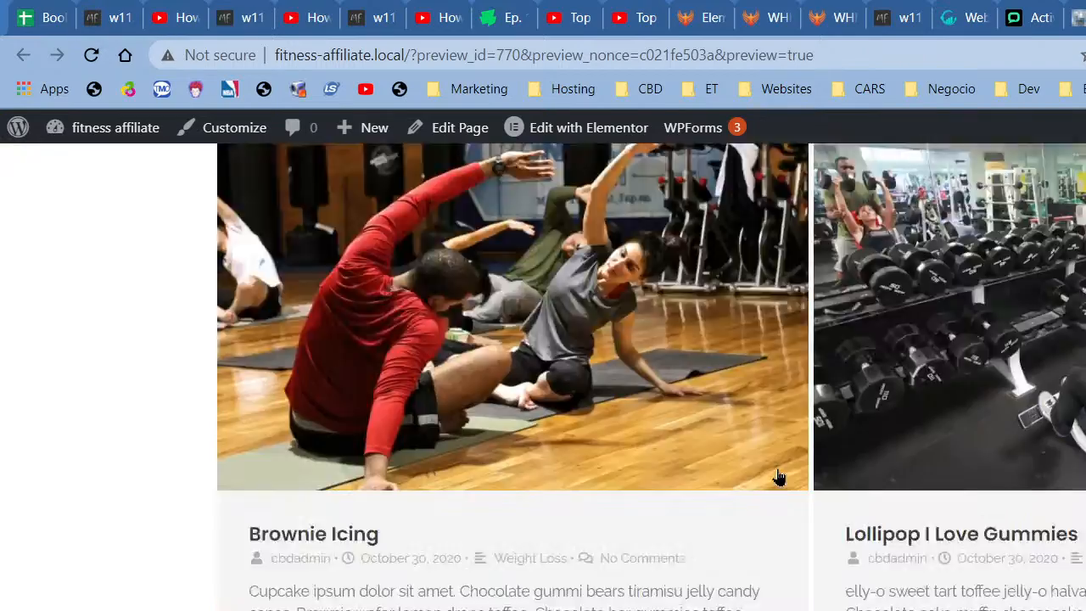
scroll(778, 484, down, 5)
scroll(774, 526, up, 15)
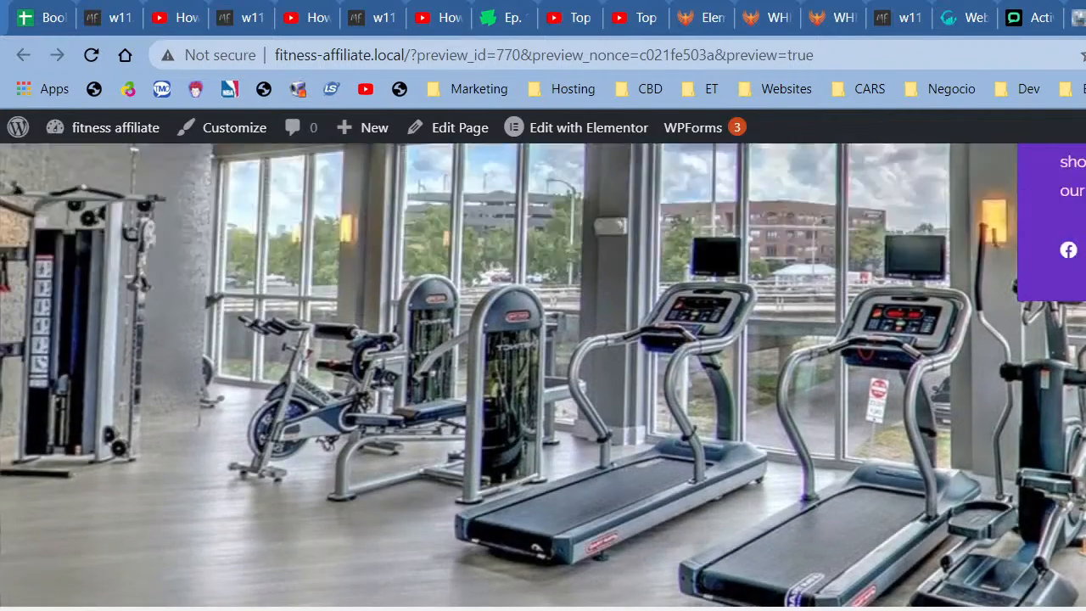
scroll(543, 377, down, 8)
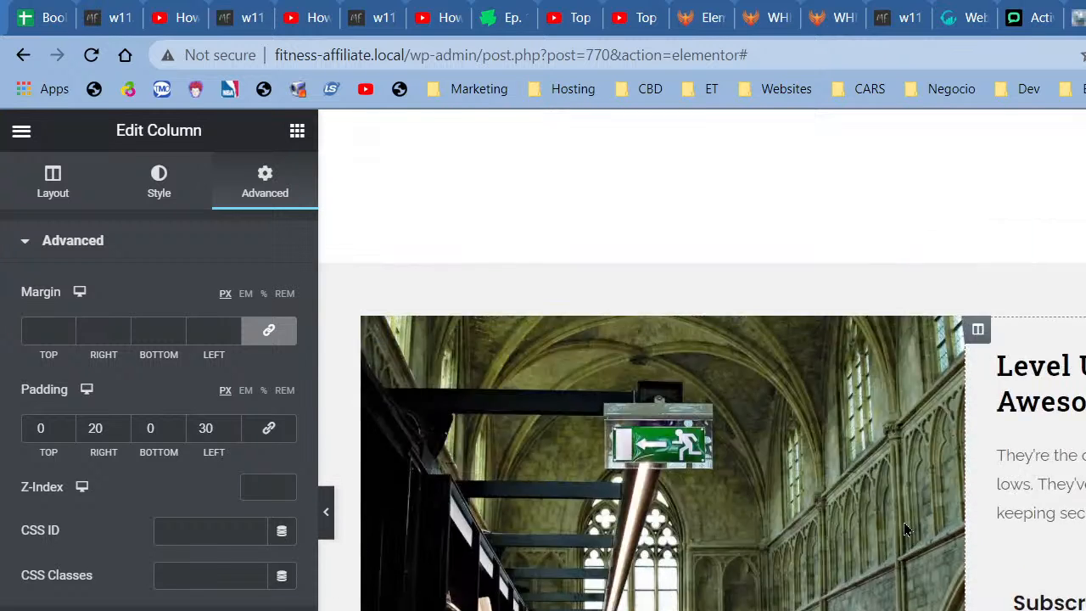
- Move the counters section with Active Members, Years Of Operation and Personal Trainers directly above the subscribe section
drag(904, 523, 823, 378)
scroll(987, 523, down, 1)
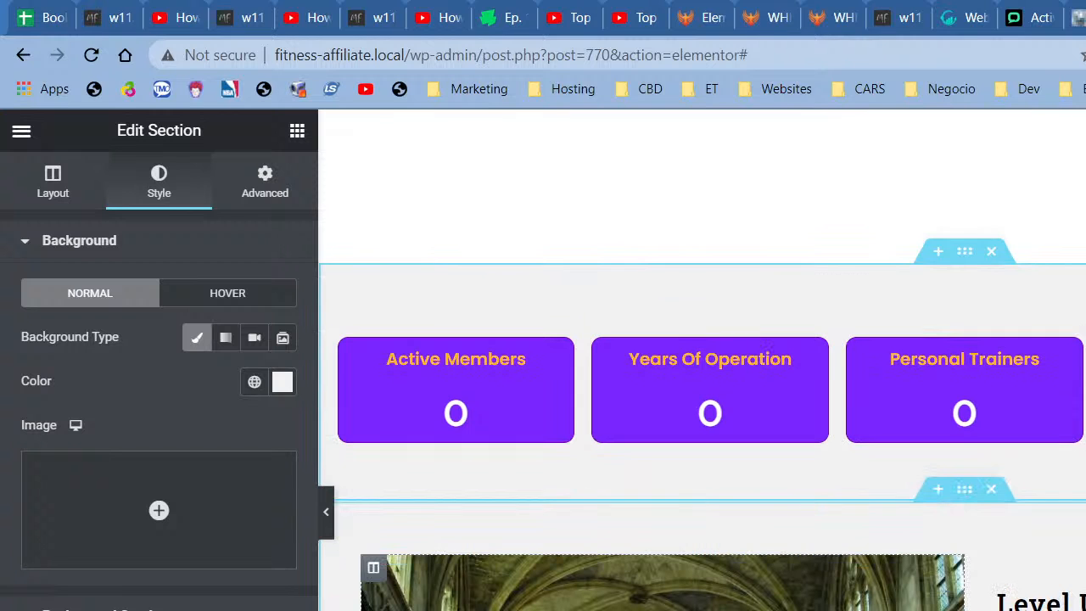
scroll(987, 523, down, 2)
scroll(984, 543, down, 1)
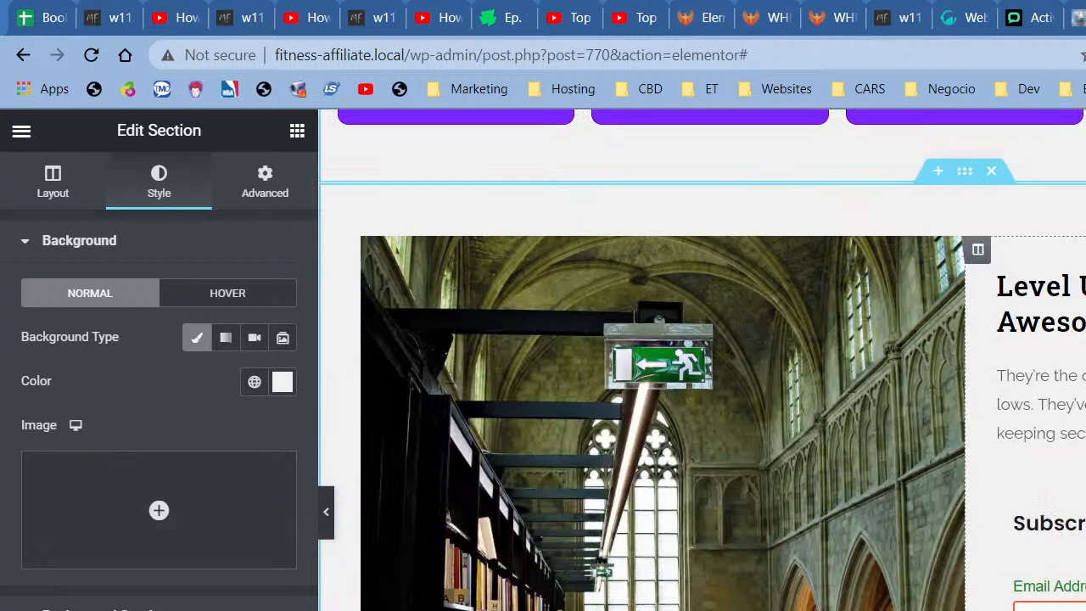
scroll(984, 559, up, 2)
- Set the subscribe section's background color to the white global color New Global Color (#FFFFFF)
right_click(963, 387)
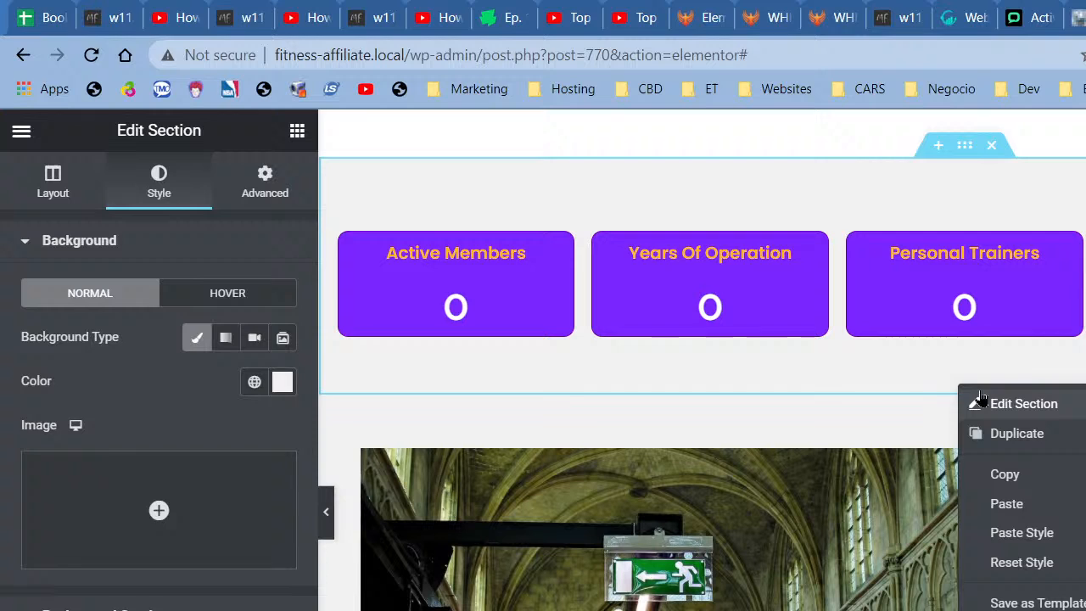
click(393, 410)
click(159, 180)
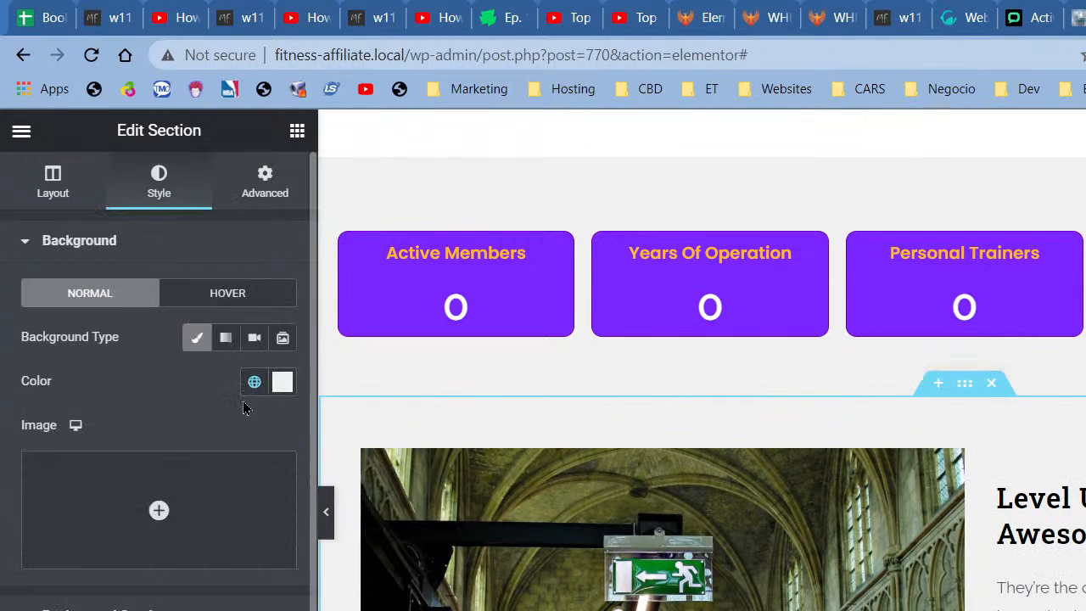
click(255, 382)
scroll(159, 526, down, 5)
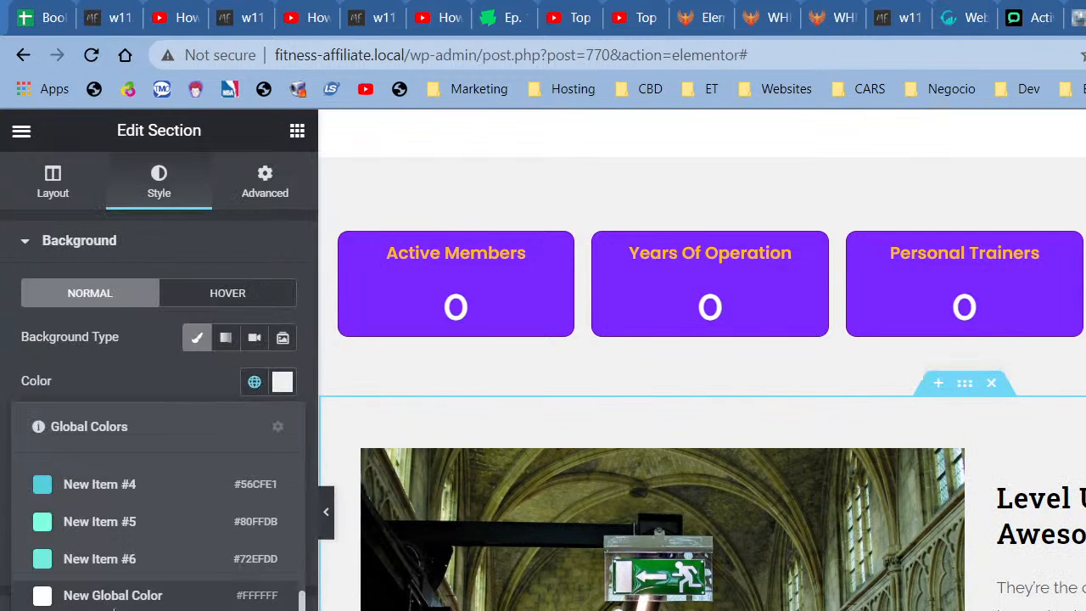
click(188, 602)
scroll(996, 574, down, 6)
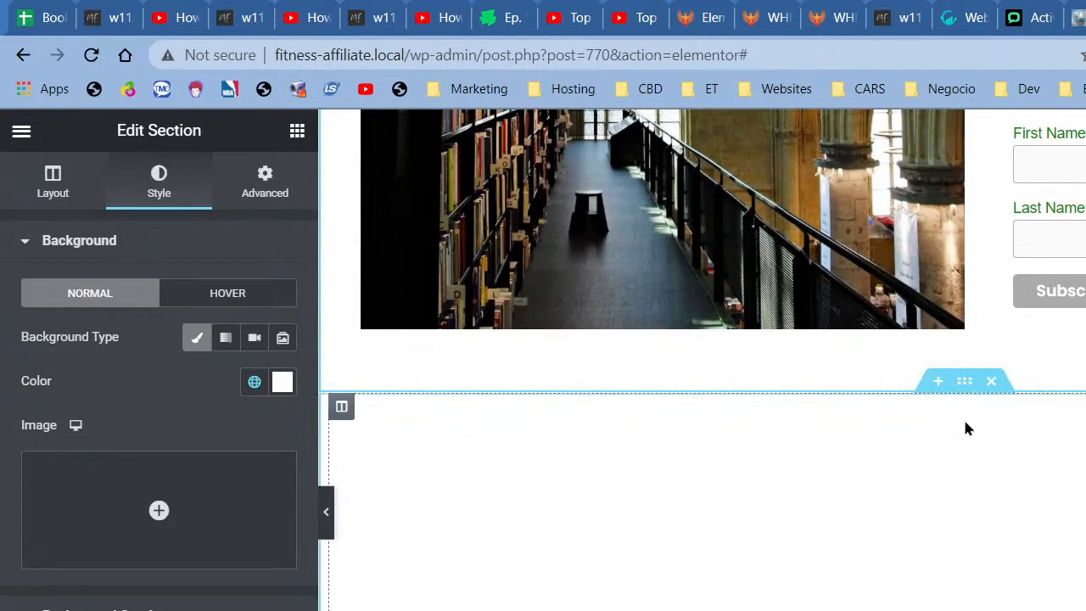
- Examine the Services section in the homepage preview, and reload the preview to check the counters and subscribe sections
scroll(901, 548, down, 5)
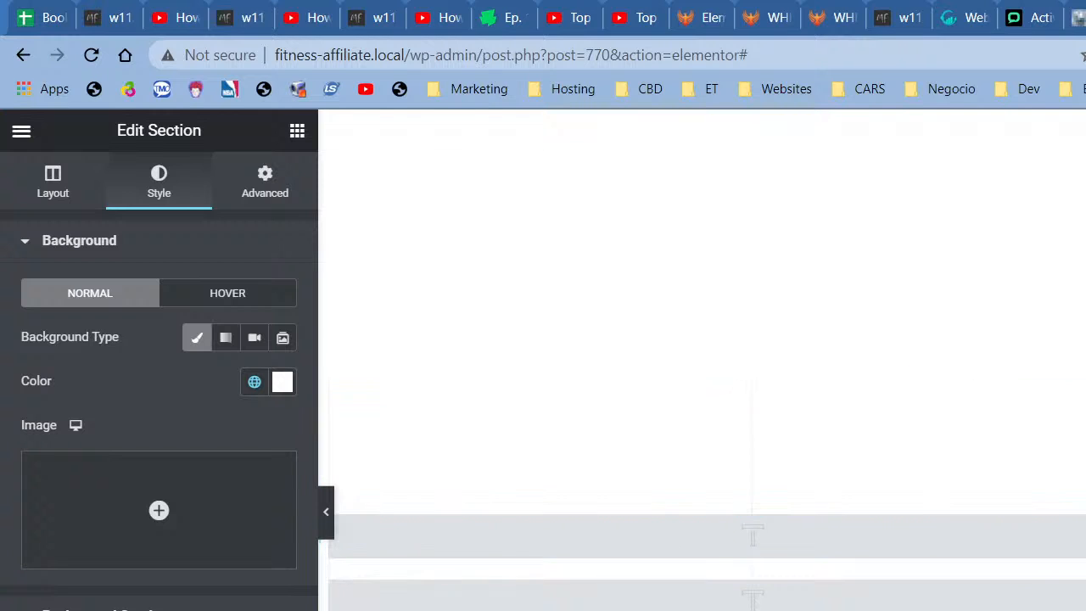
key(ctrl+Tab)
scroll(769, 538, down, 15)
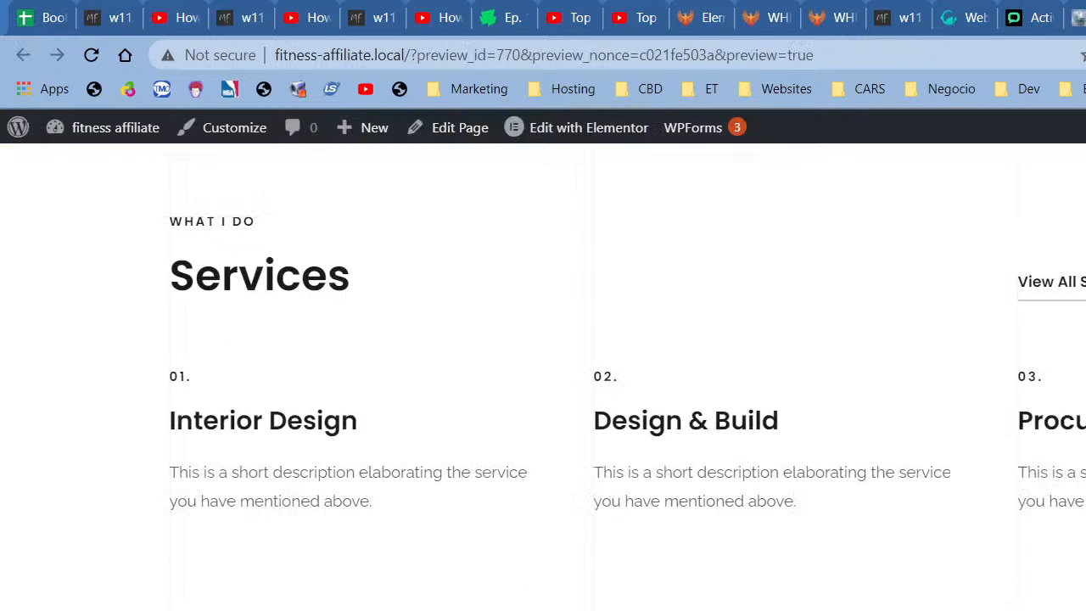
scroll(322, 459, up, 1)
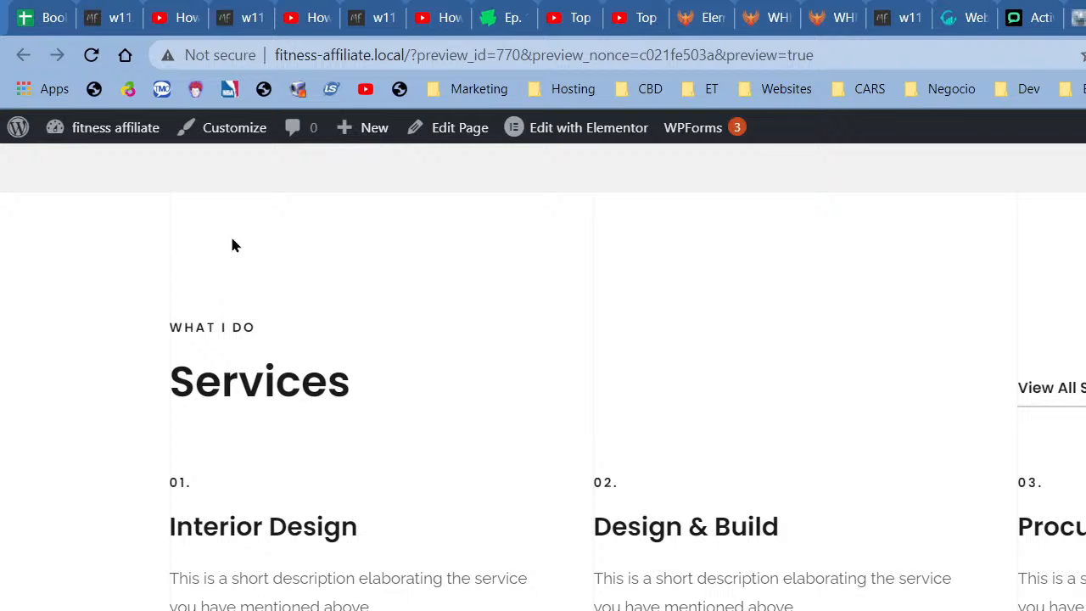
scroll(811, 496, up, 2)
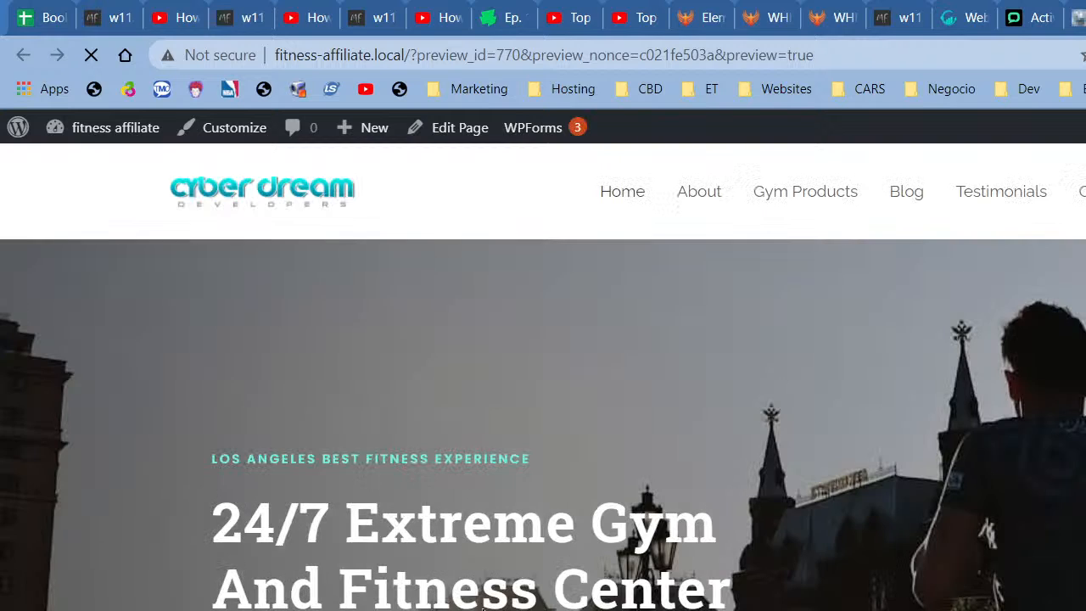
scroll(675, 519, down, 15)
scroll(674, 518, down, 5)
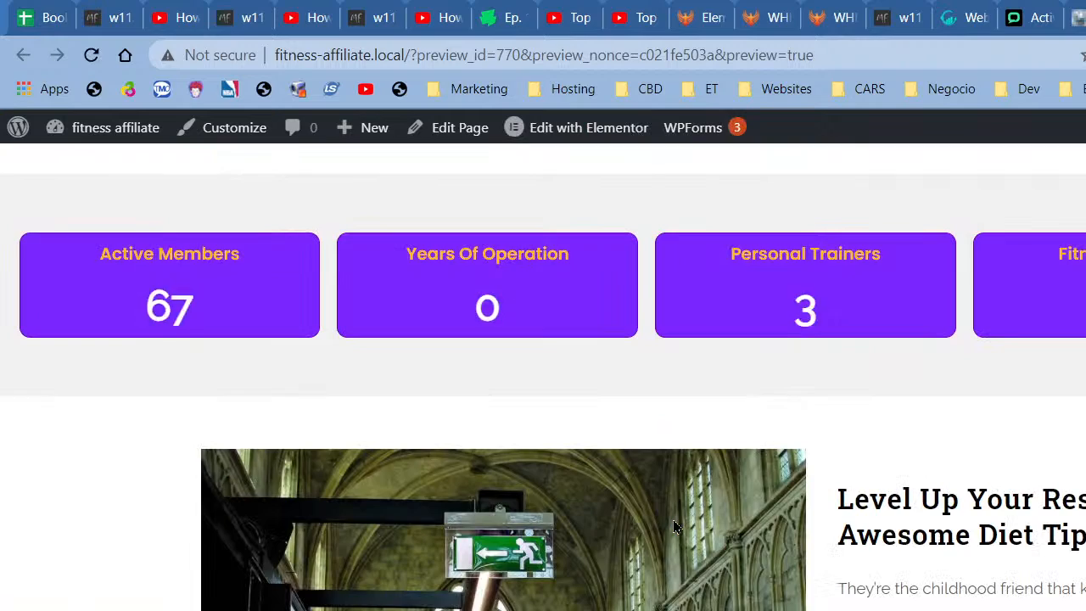
scroll(663, 518, down, 5)
scroll(654, 522, down, 8)
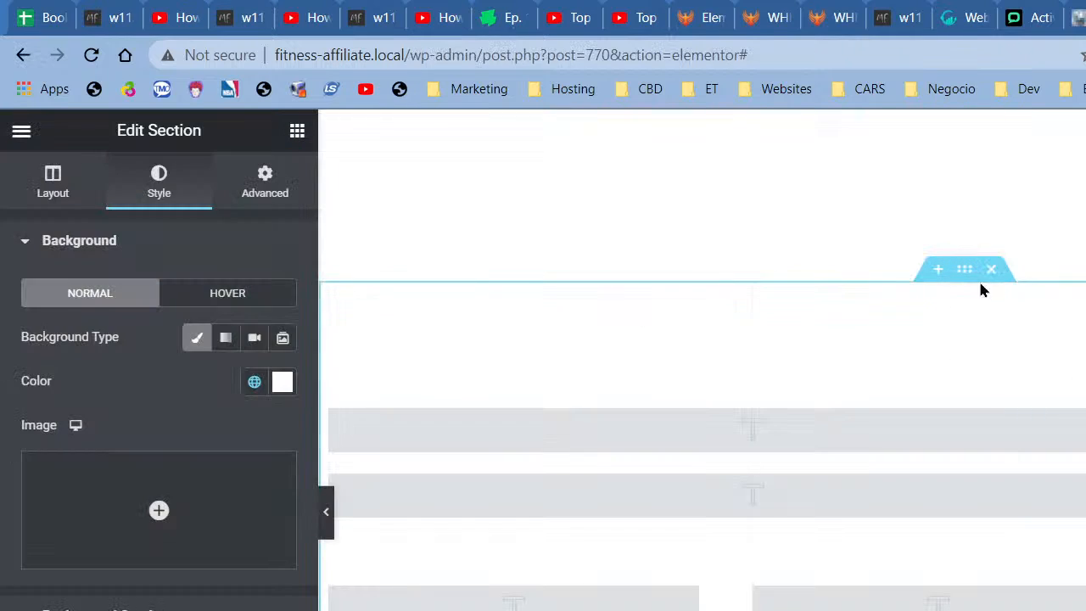
- Insert an empty section in the homepage layout and preview the DNK store template's Home page, down to its Featured Products section
click(937, 270)
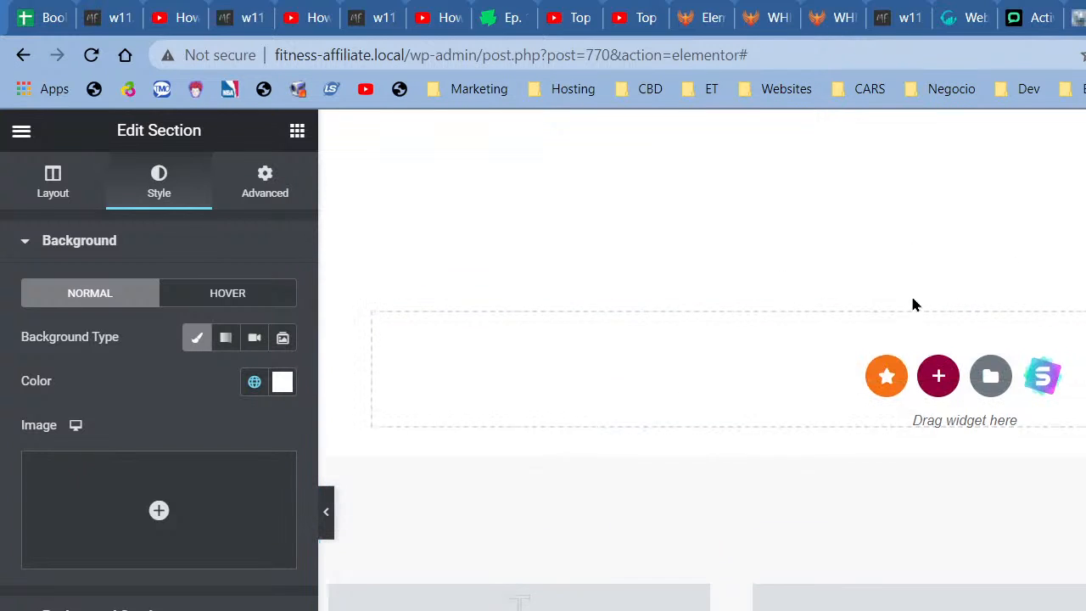
click(1043, 379)
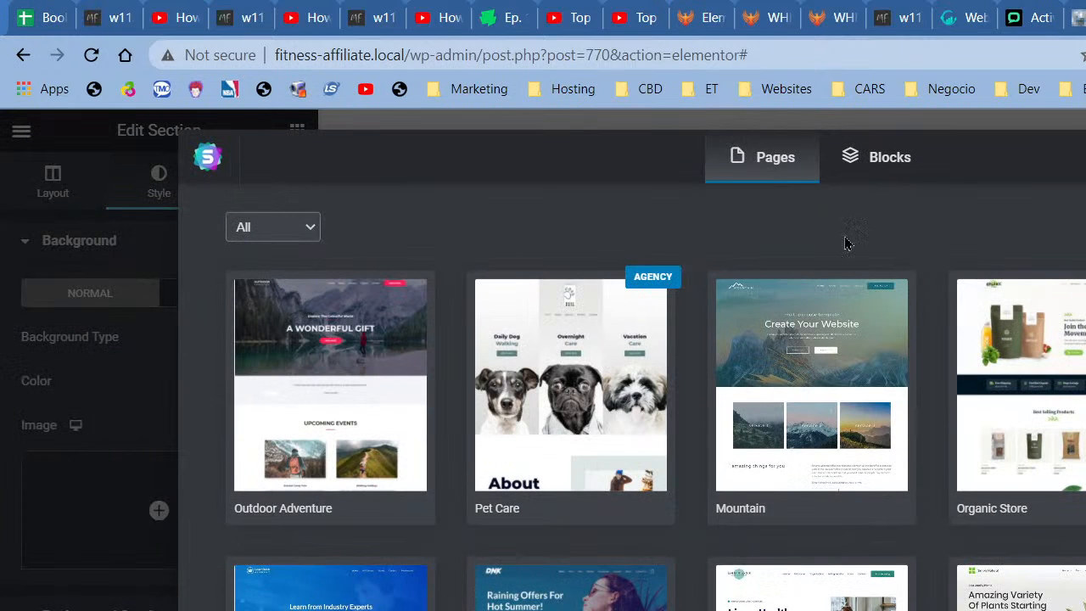
scroll(399, 485, down, 3)
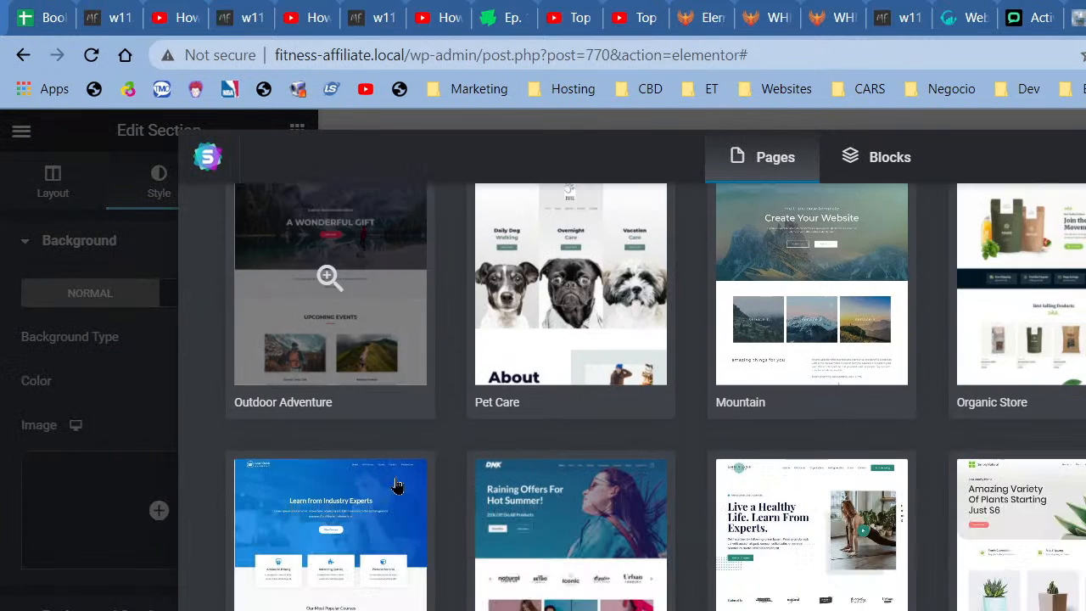
click(574, 411)
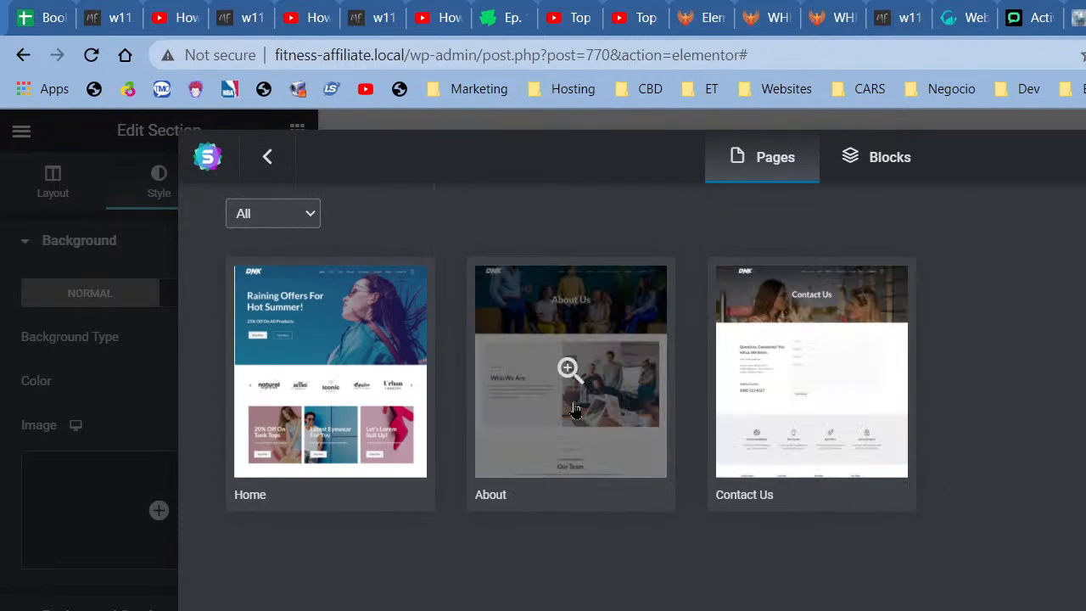
click(573, 399)
scroll(853, 472, down, 5)
scroll(852, 467, down, 6)
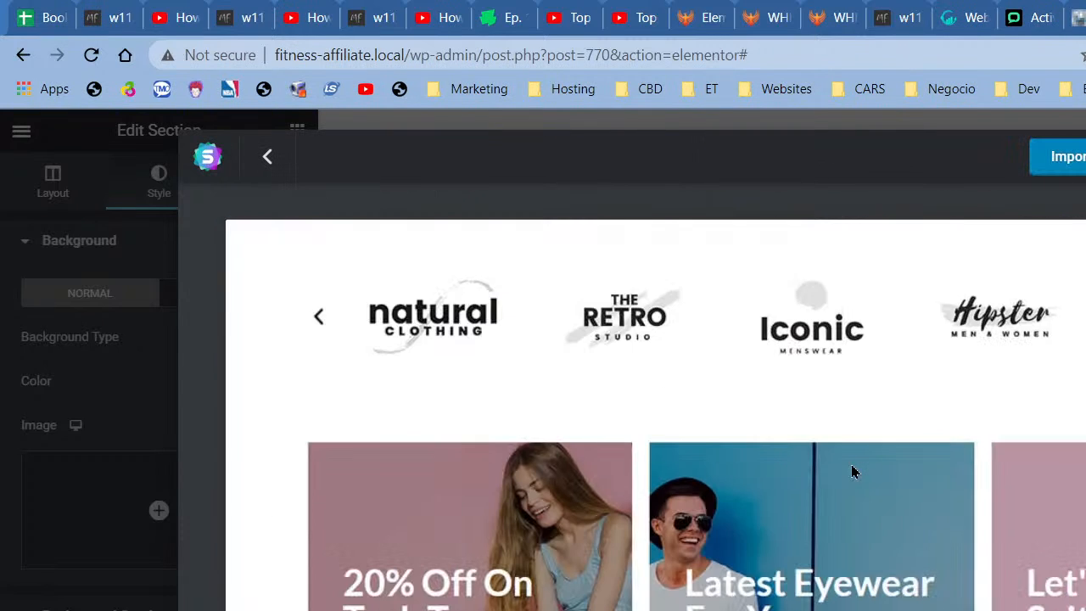
scroll(841, 465, down, 10)
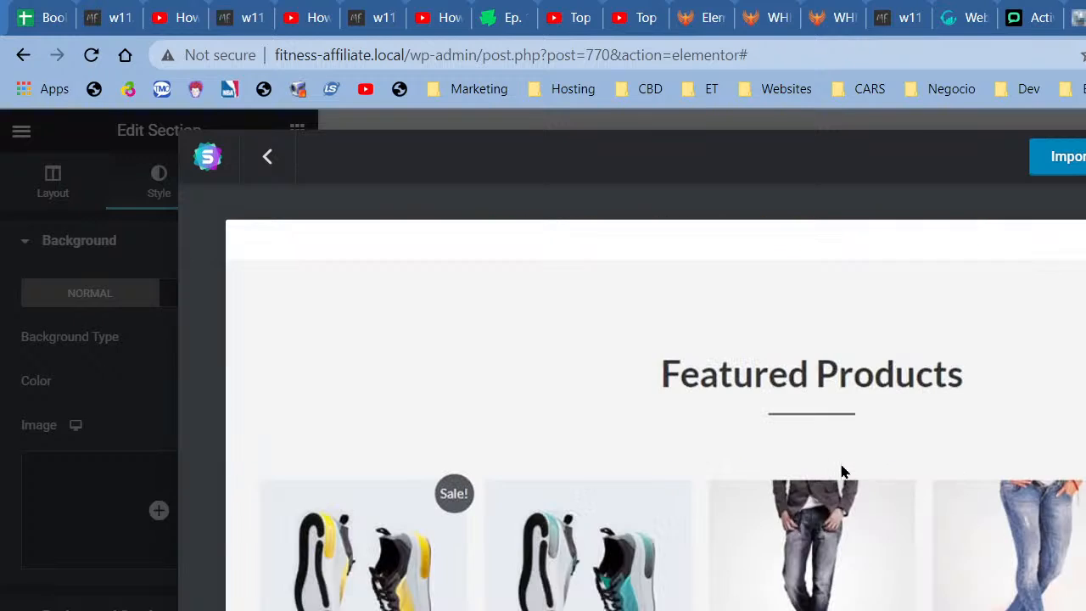
scroll(840, 472, up, 5)
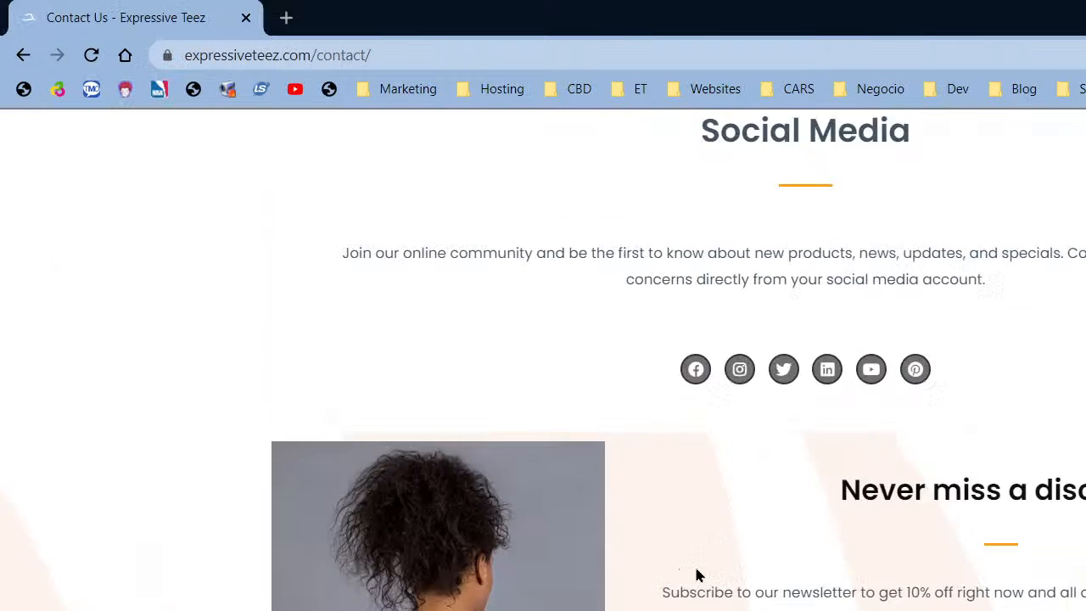
- Examine the Expressive Teez site's Contact Us page and homepage, including its Our Featured Products section, as a layout reference
scroll(695, 574, up, 10)
scroll(688, 561, up, 3)
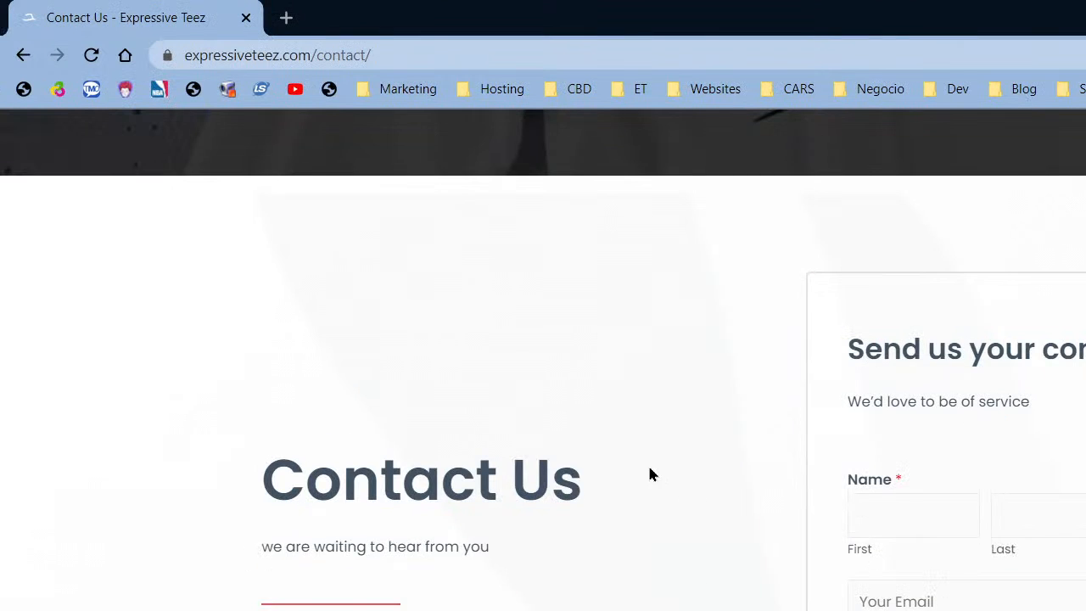
scroll(650, 472, up, 3)
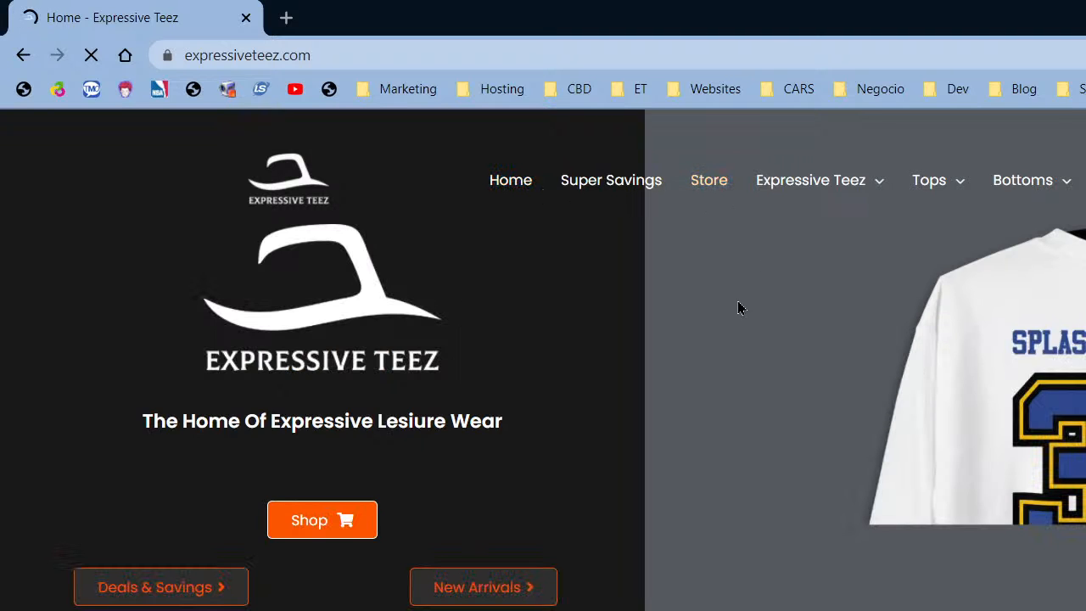
scroll(757, 418, down, 3)
scroll(758, 423, down, 15)
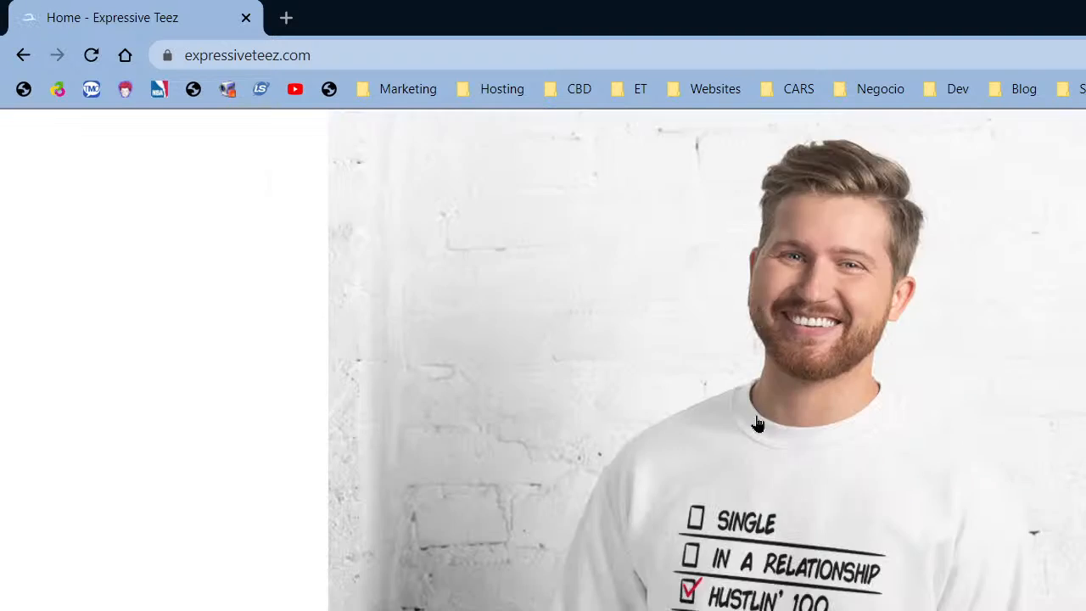
scroll(756, 422, down, 10)
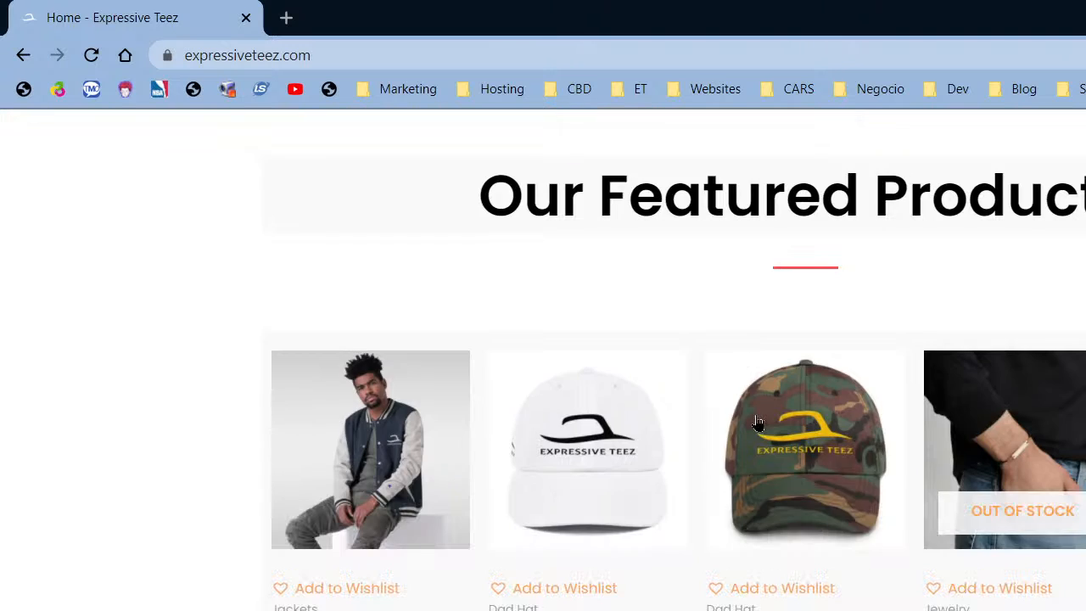
scroll(752, 415, up, 4)
scroll(679, 360, down, 4)
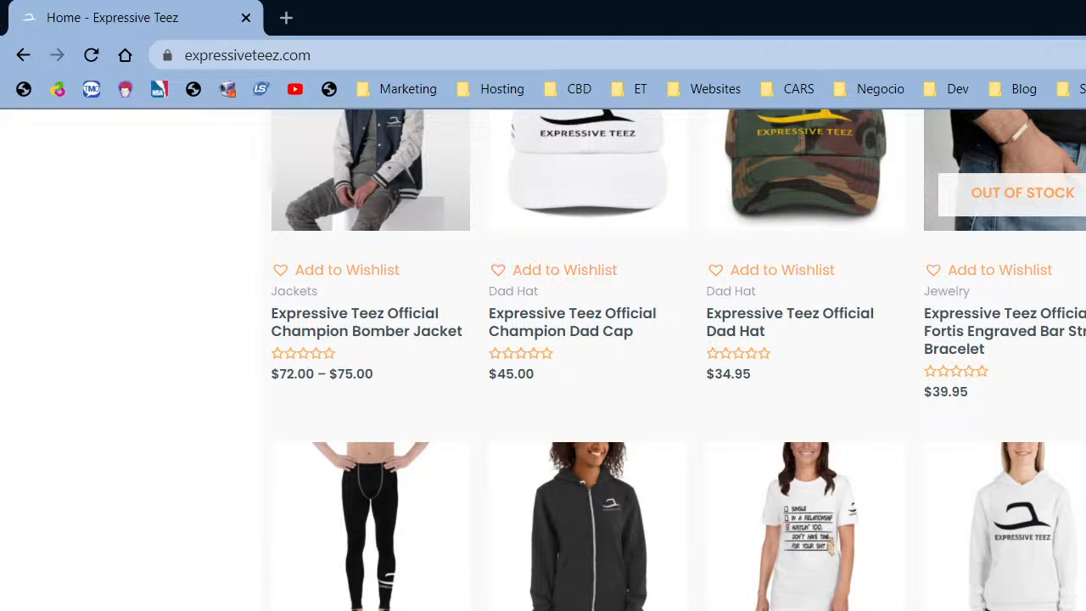
scroll(1043, 419, up, 3)
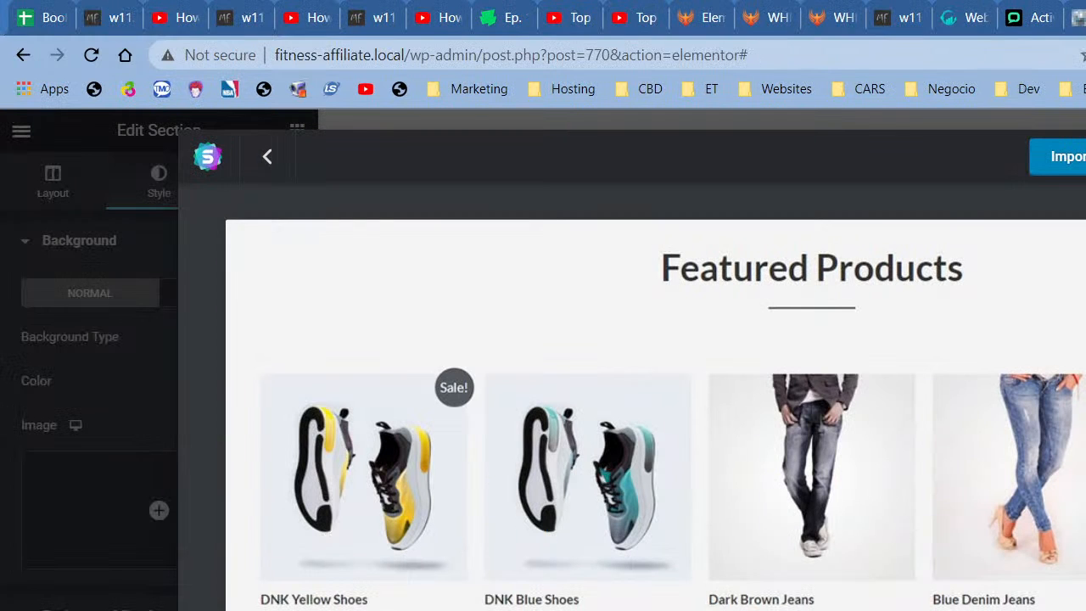
- Check the Featured Products area of the DNK Home template and import the template into the homepage
scroll(845, 415, down, 7)
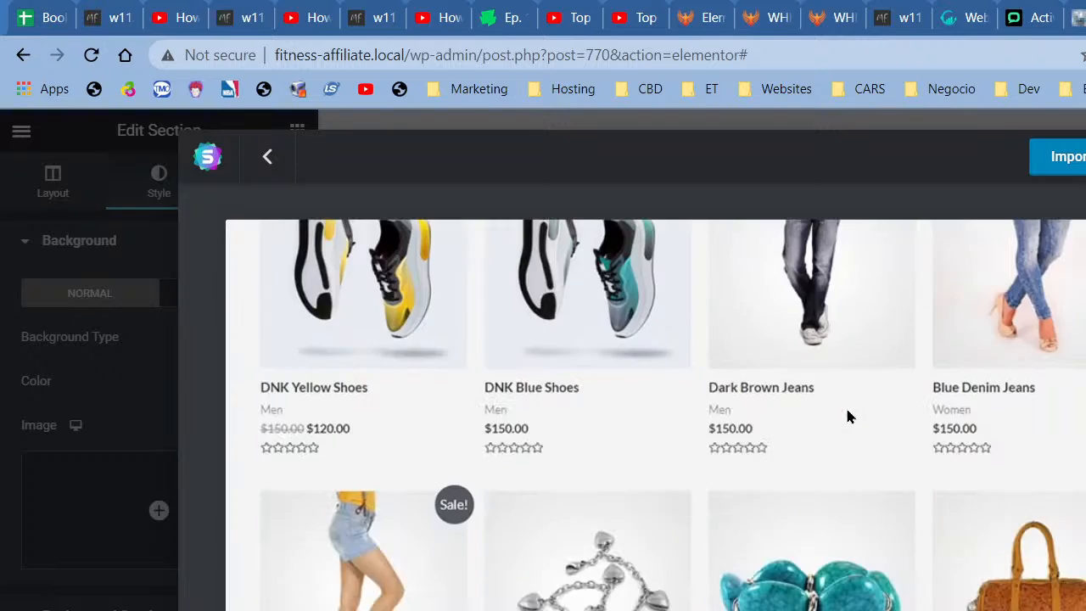
scroll(846, 417, up, 6)
click(1070, 157)
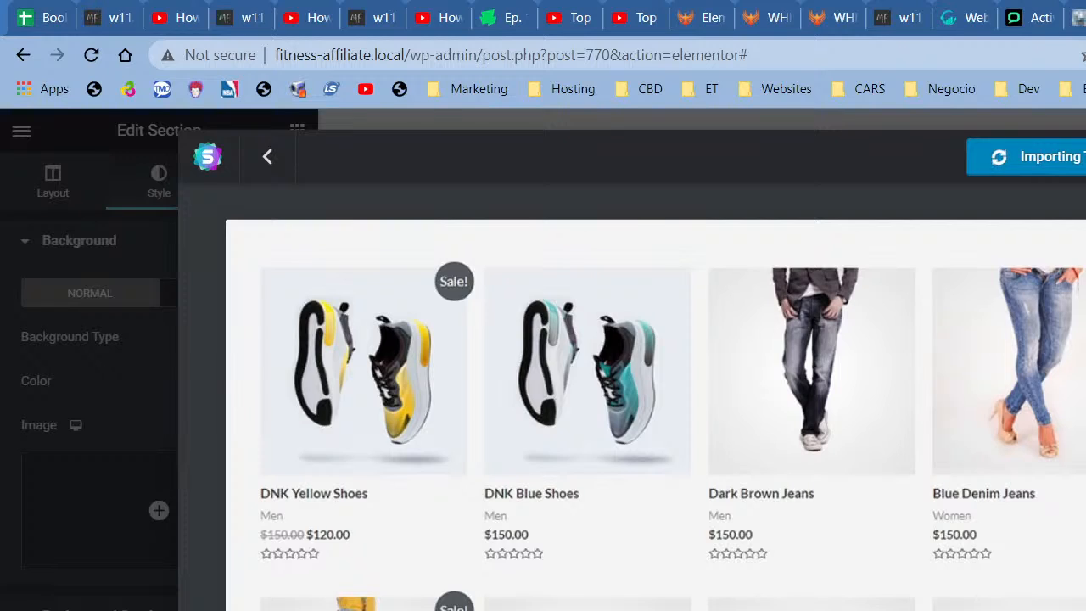
scroll(821, 544, down, 3)
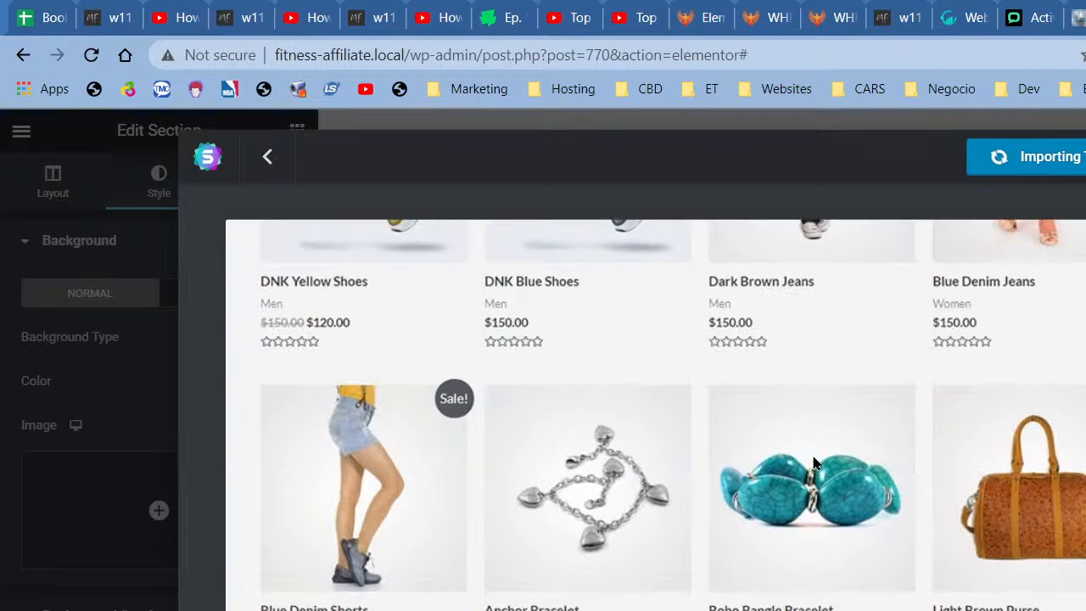
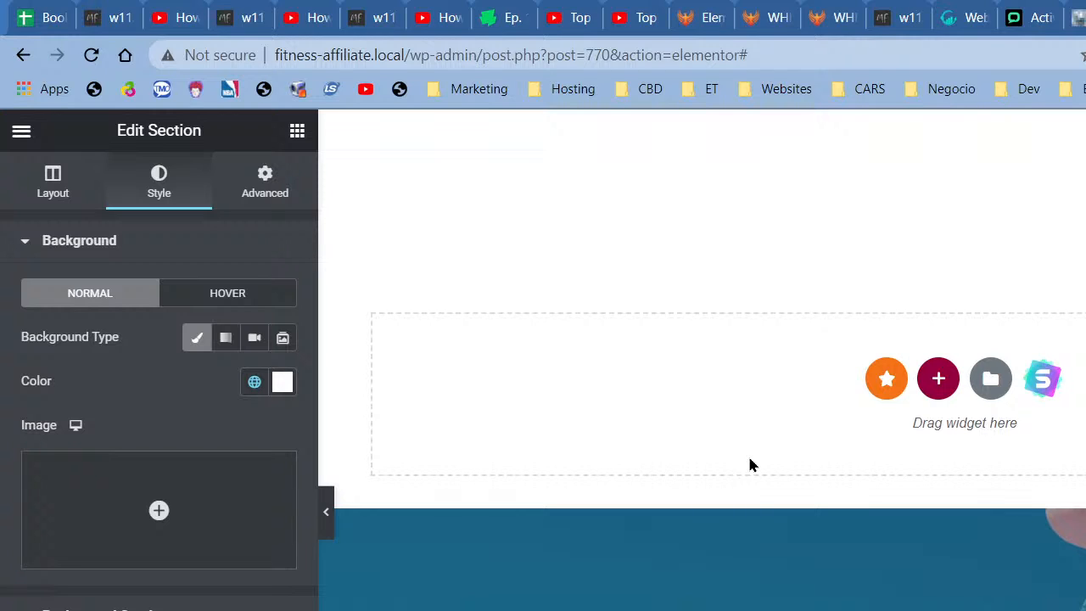
- Delete the imported blue hero section and move the brand logos section further down, below the Worldwide Shipping and Best Quality features section
click(1008, 503)
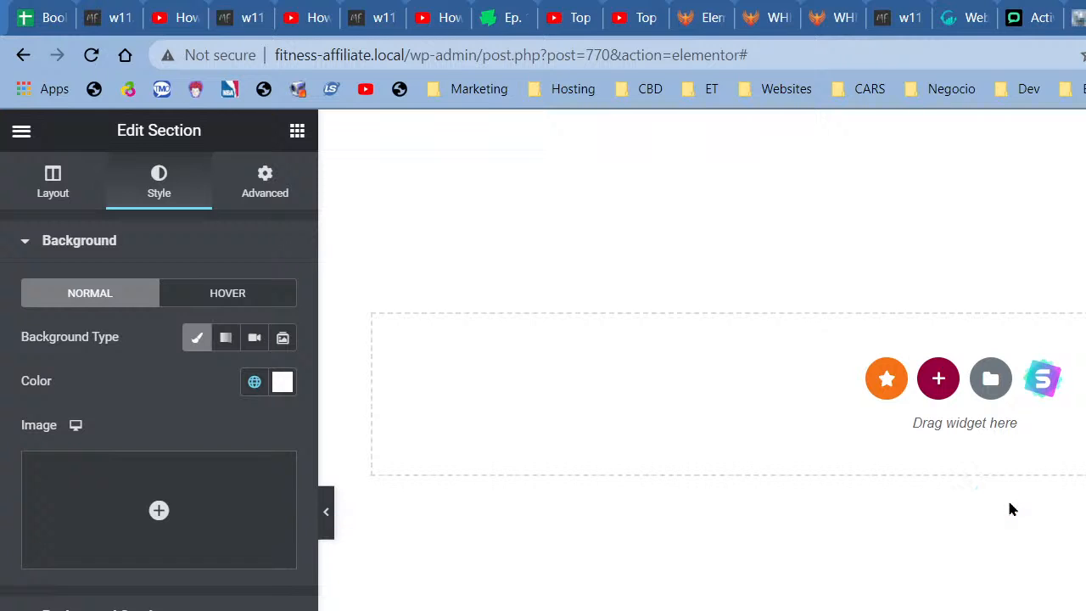
scroll(896, 594, down, 3)
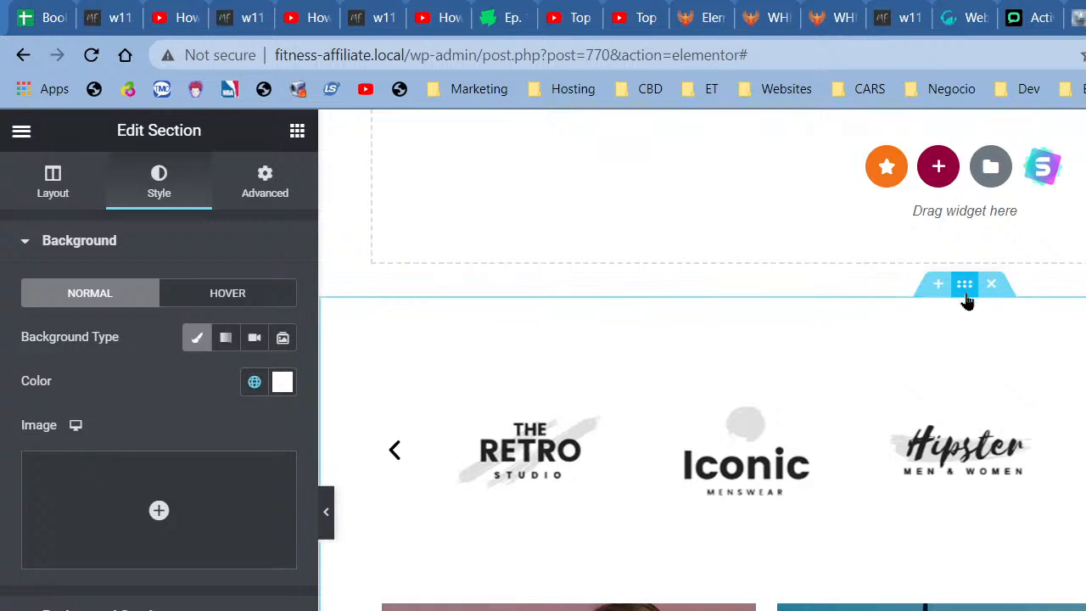
drag(964, 286, 928, 342)
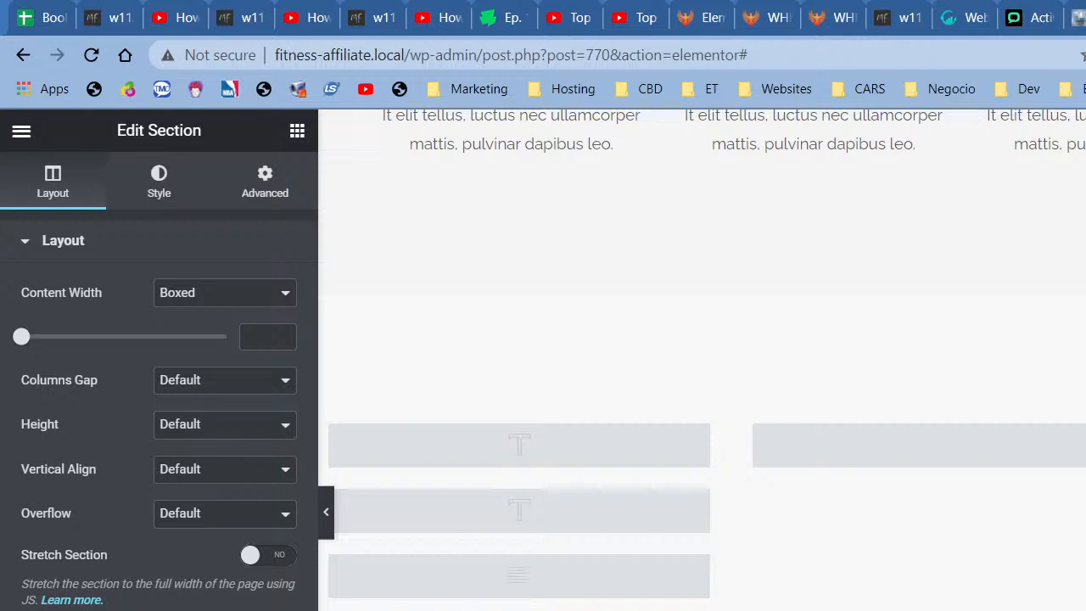
scroll(584, 600, down, 1)
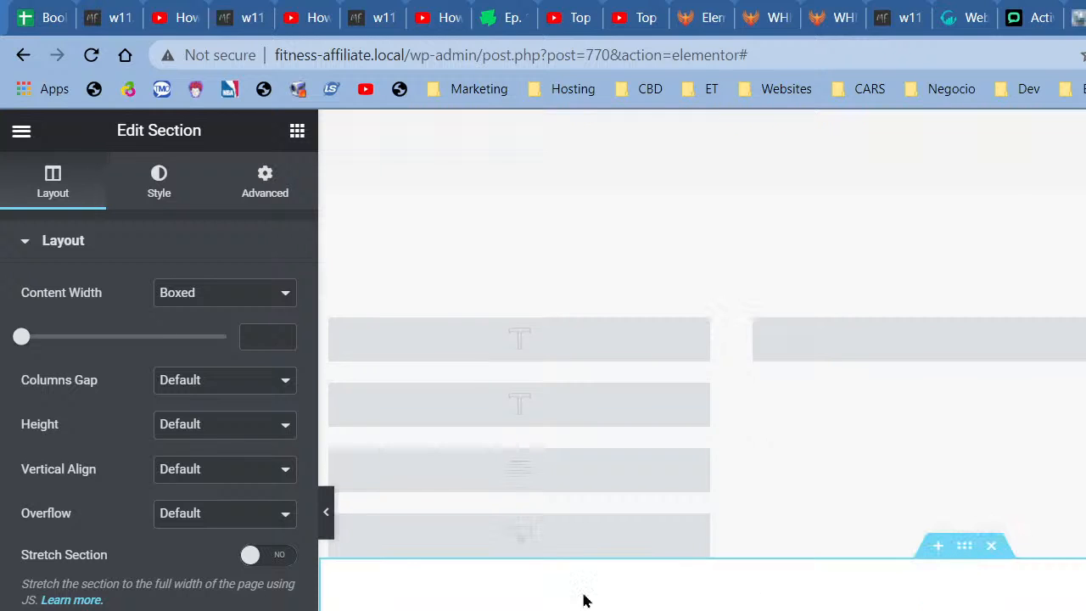
- Add a centered heading reading "As Featured In" above the brand logo carousel
click(297, 131)
drag(256, 334, 509, 551)
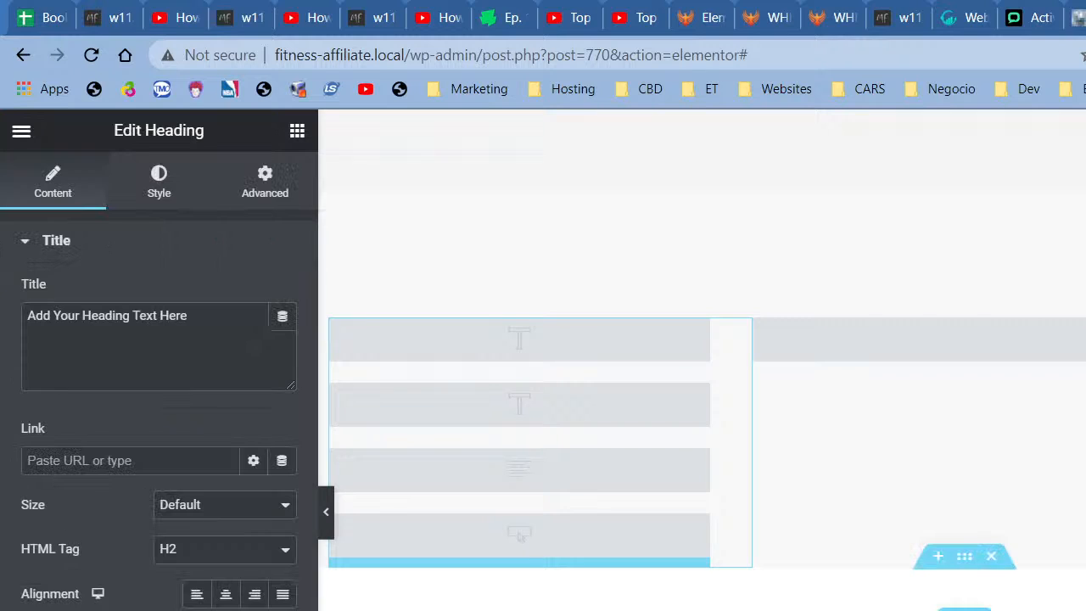
triple_click(167, 336)
text(As)
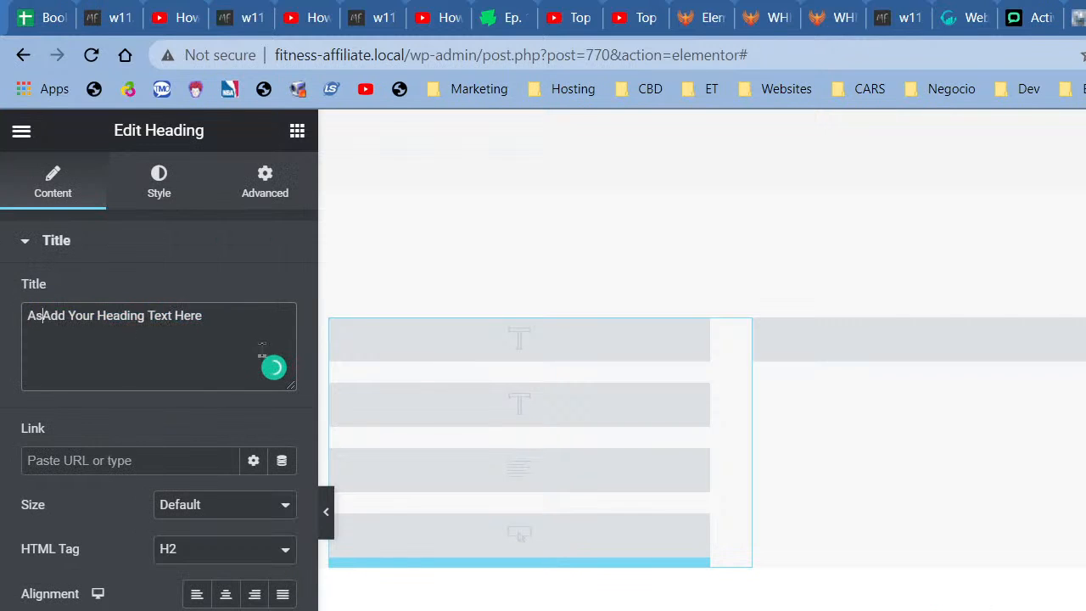
key(ctrl+a)
text(ss)
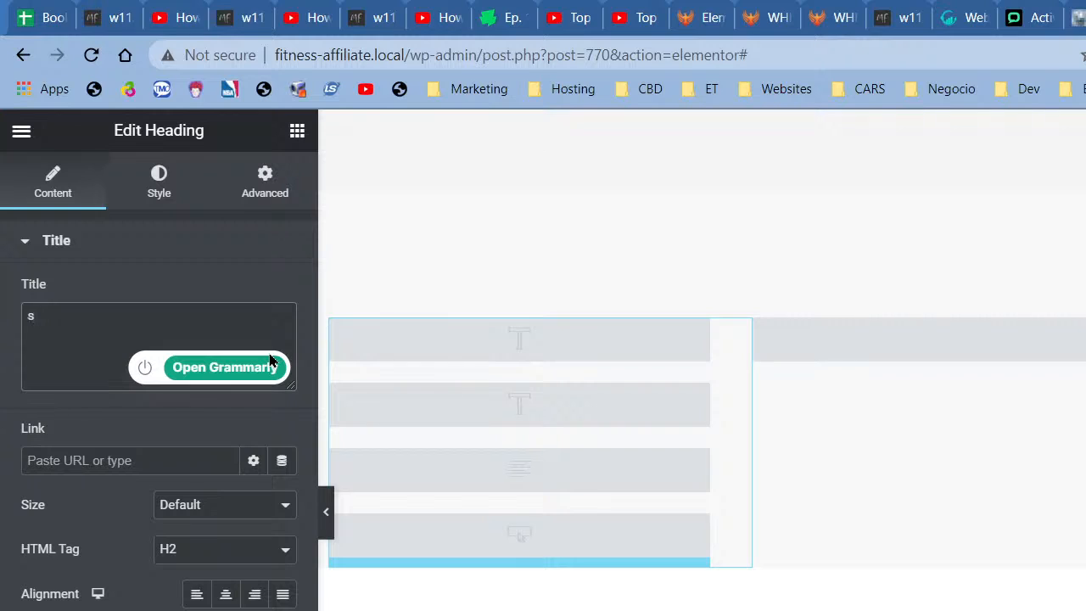
key(BackSpace)
text(As Featured In...)
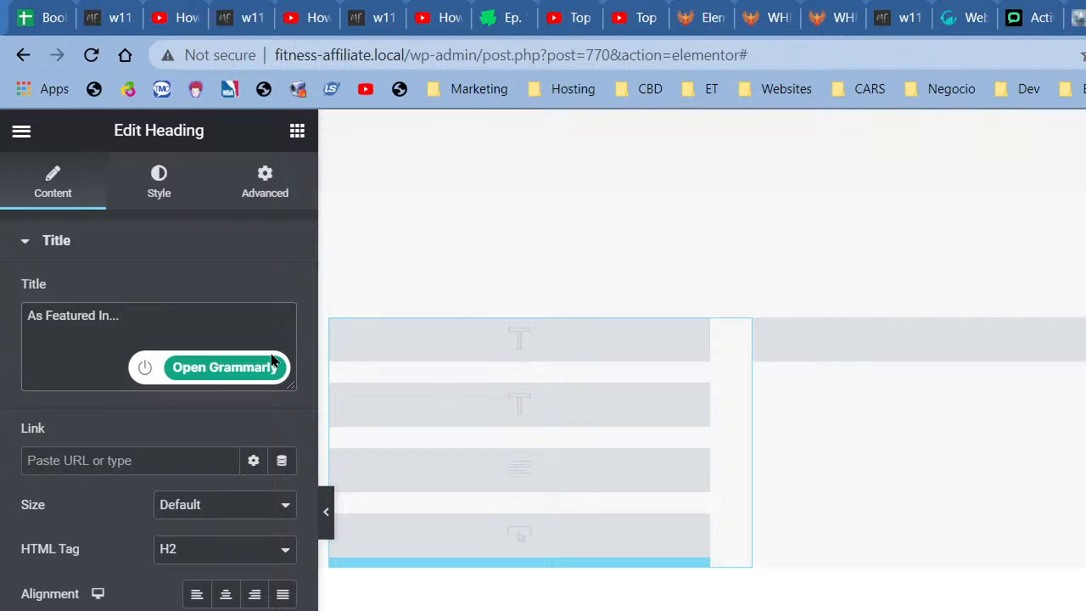
click(226, 593)
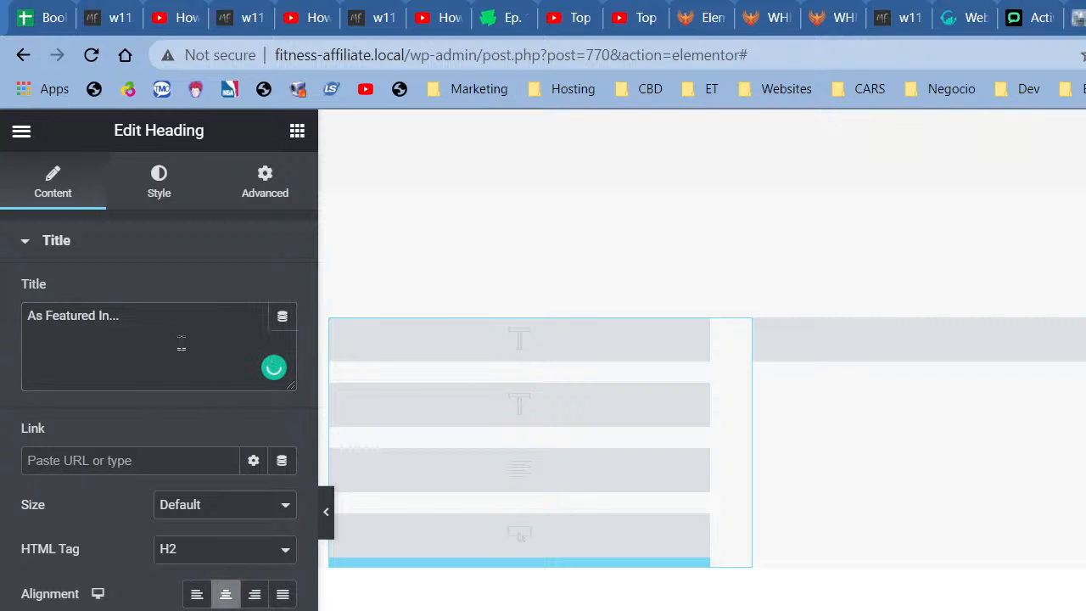
key(BackSpace)
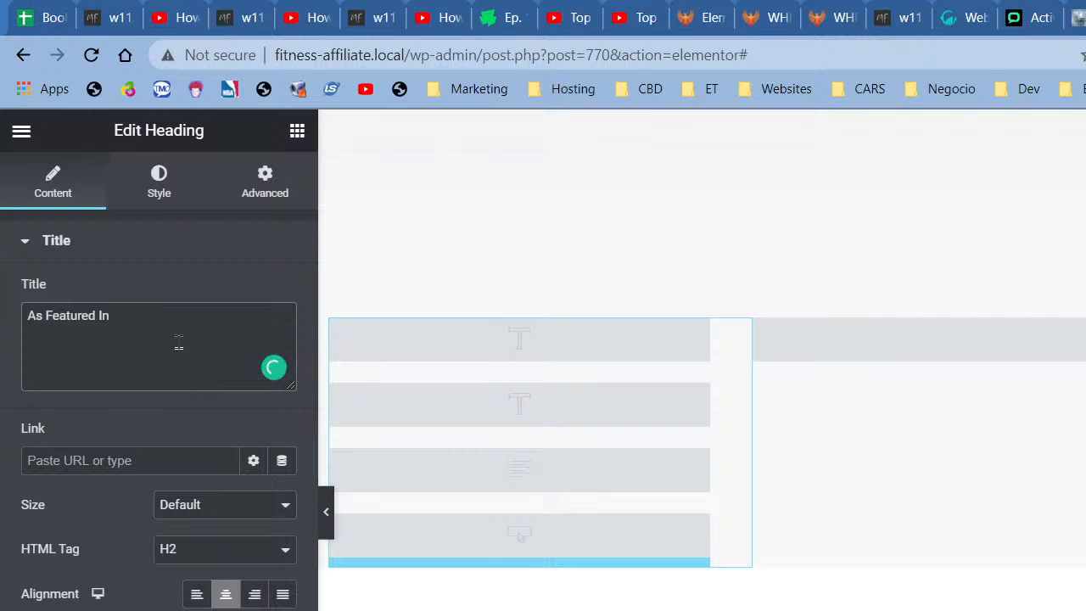
- Copy the style of the "Get Your Fitness Journey" blog section heading and paste it onto the "As Featured In" heading
scroll(702, 360, up, 20)
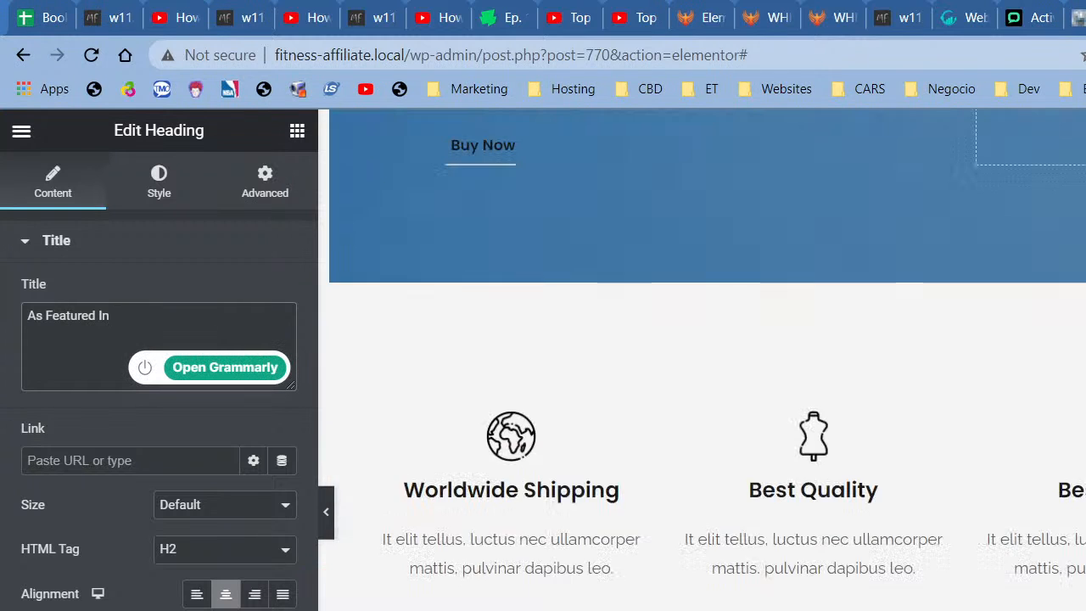
scroll(1064, 494, up, 16)
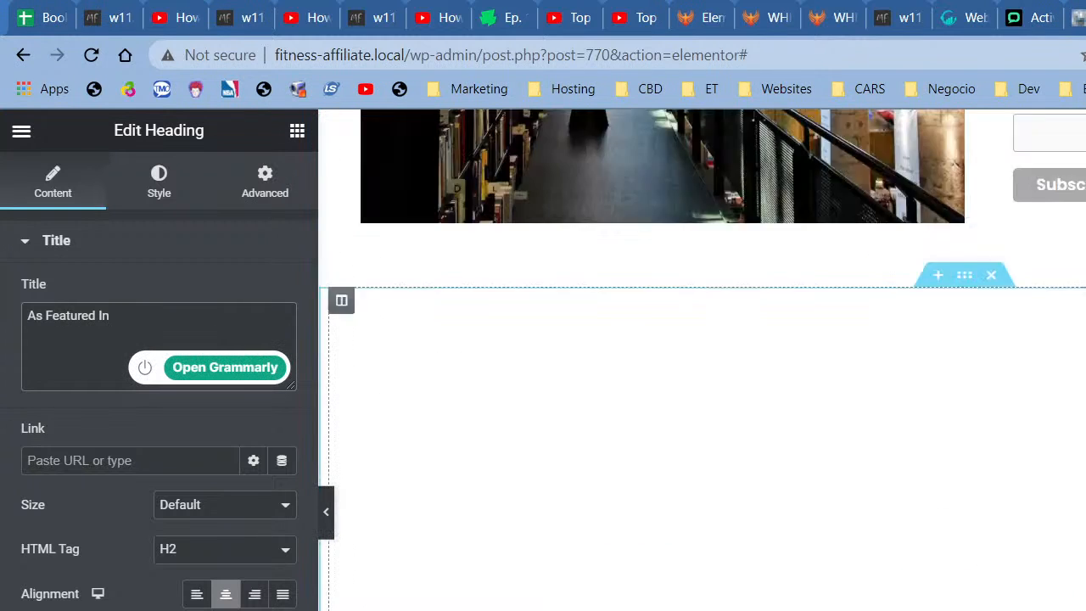
scroll(1064, 494, up, 10)
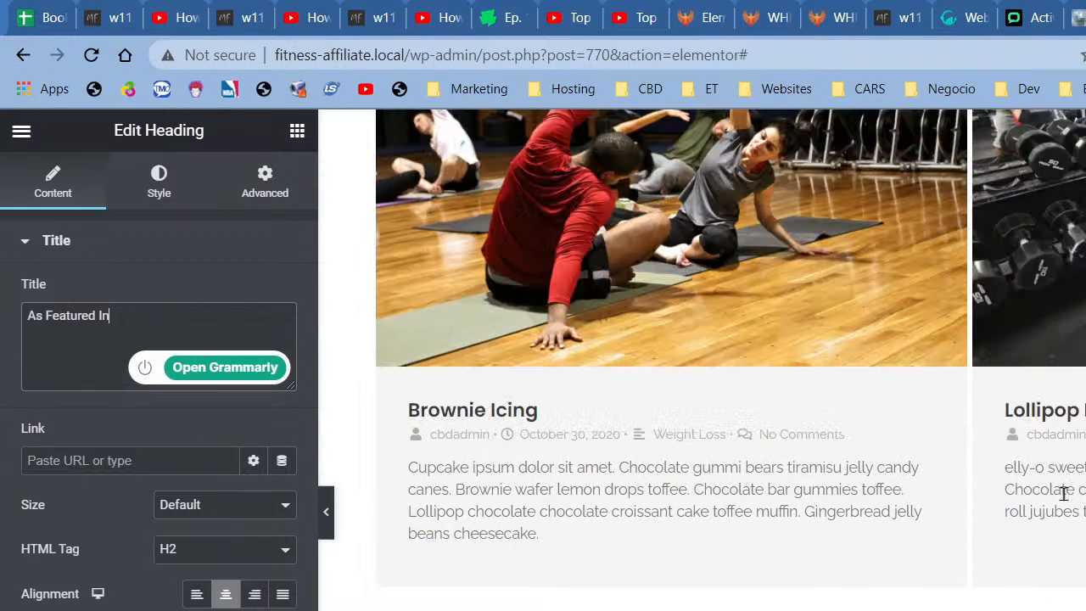
right_click(999, 457)
click(999, 464)
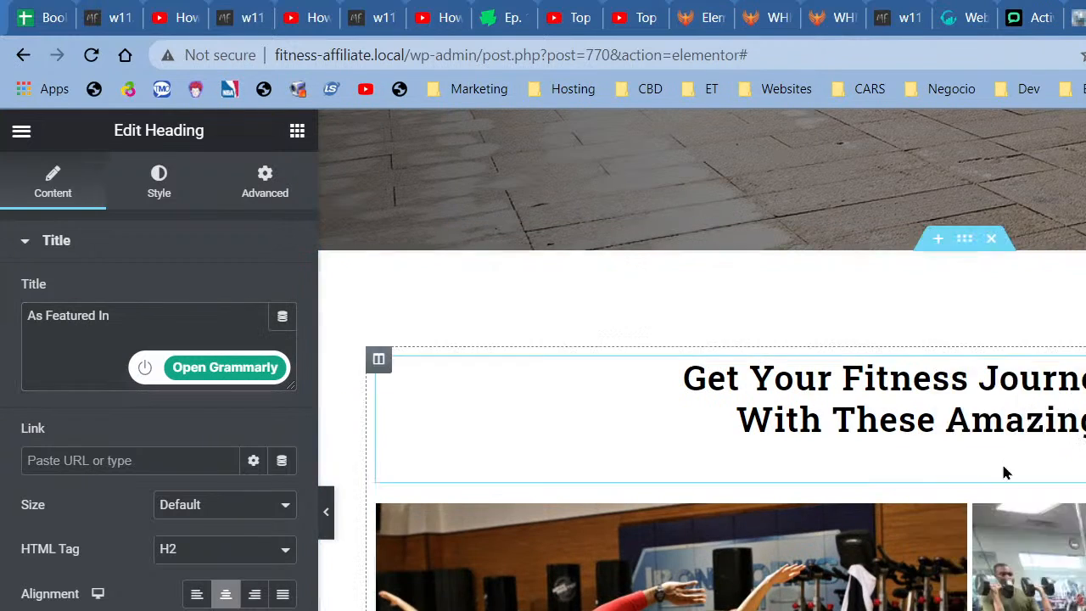
scroll(1004, 483, down, 20)
scroll(1000, 497, down, 10)
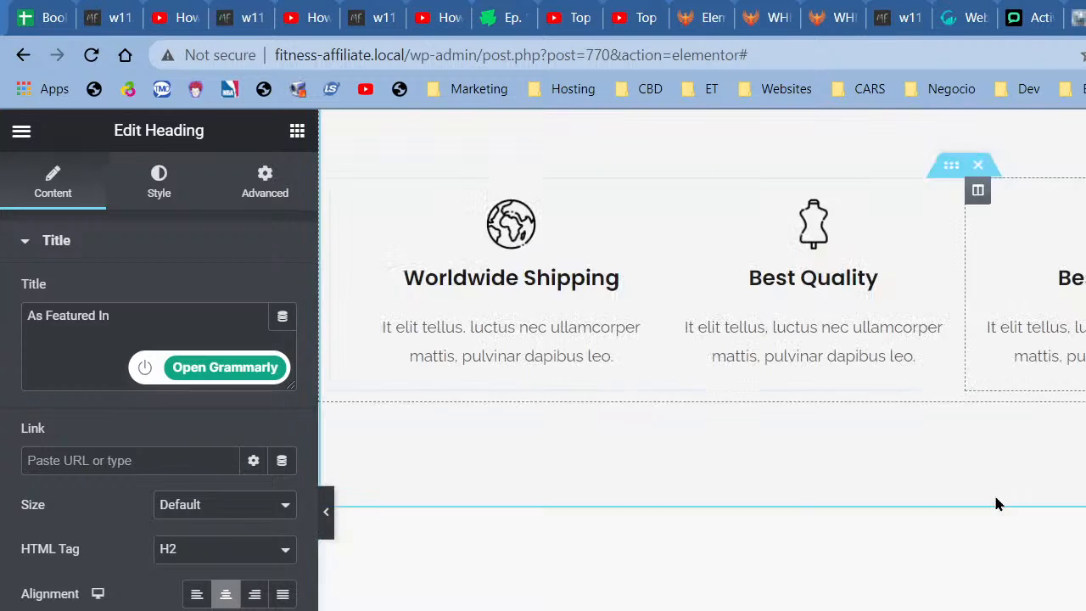
right_click(941, 249)
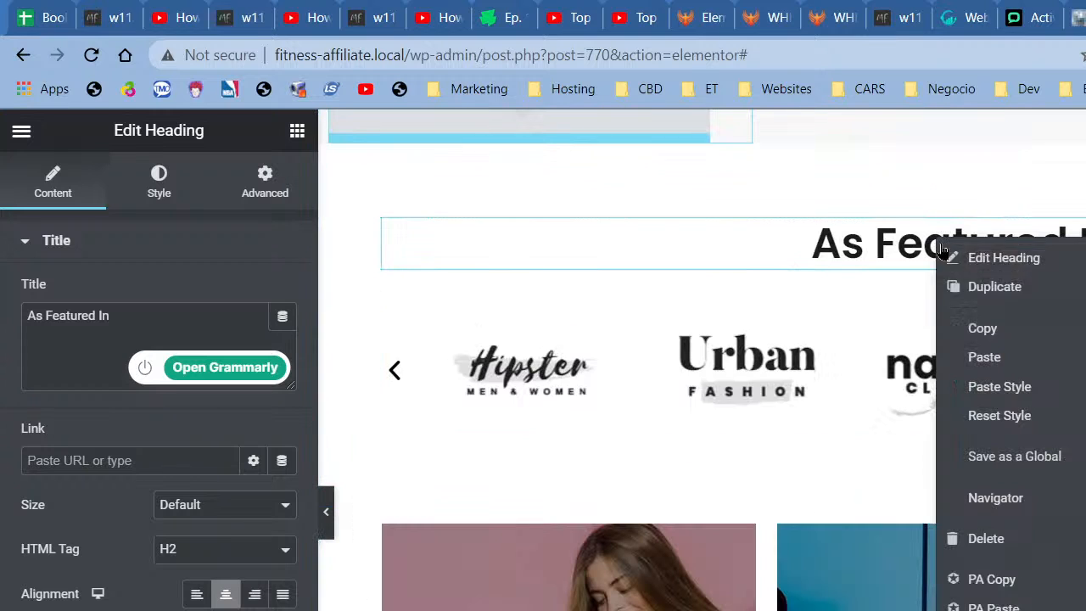
click(999, 387)
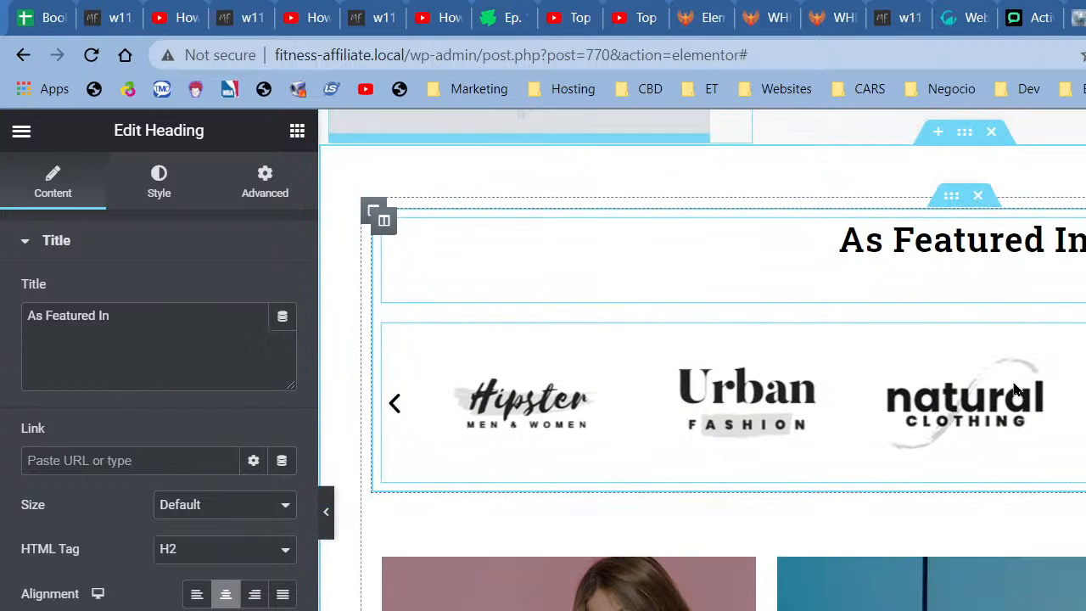
- Increase the typography size of the "As Featured In" heading
click(158, 182)
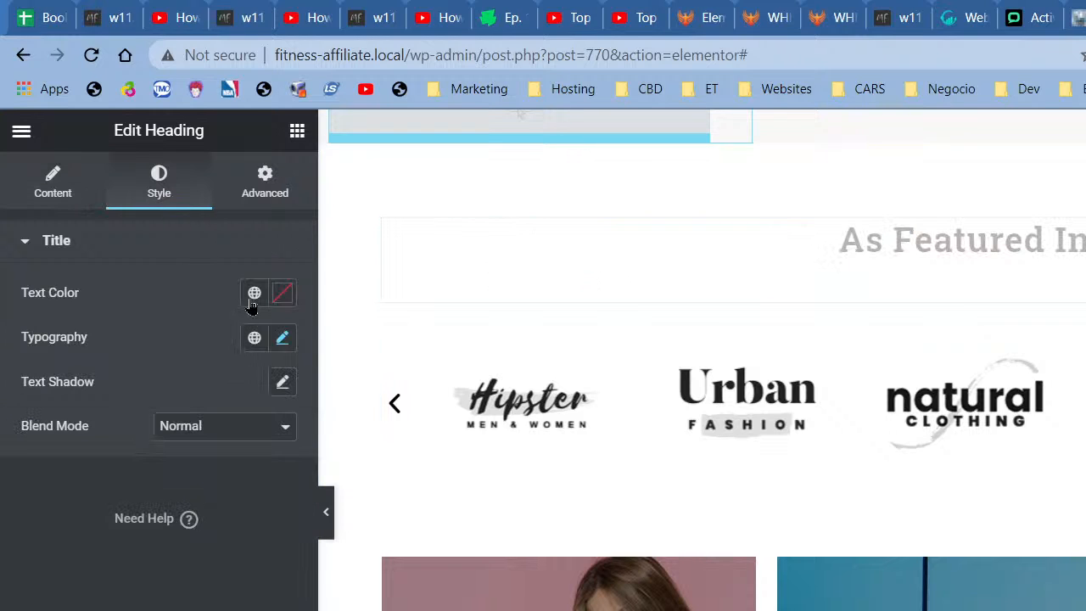
click(281, 340)
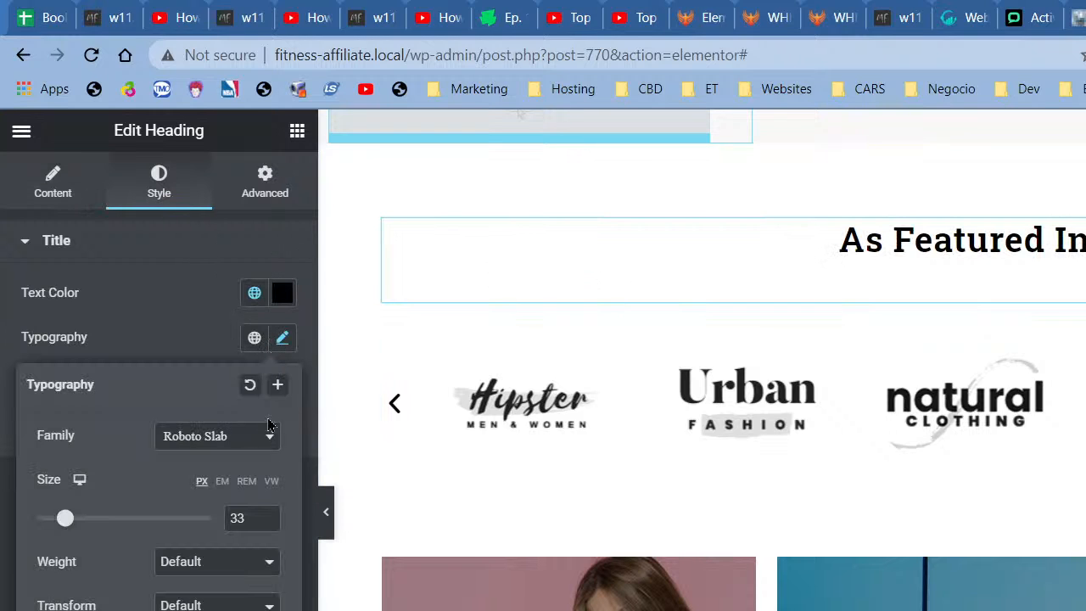
click(267, 514)
- Check the "As Featured In" heading's spacing at full page width and set its bottom padding to 20 px
click(262, 195)
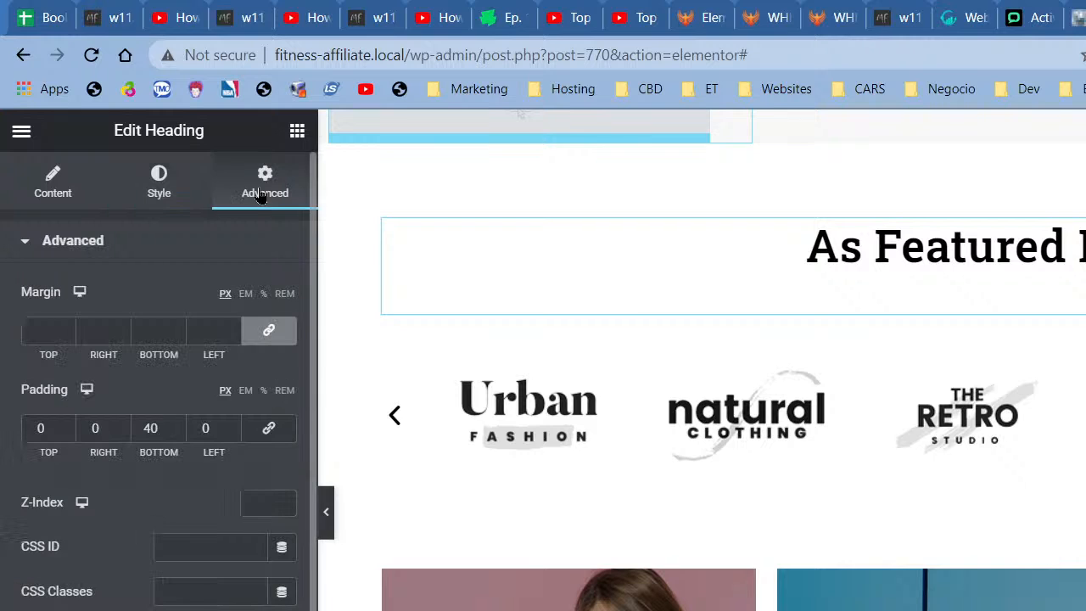
click(326, 514)
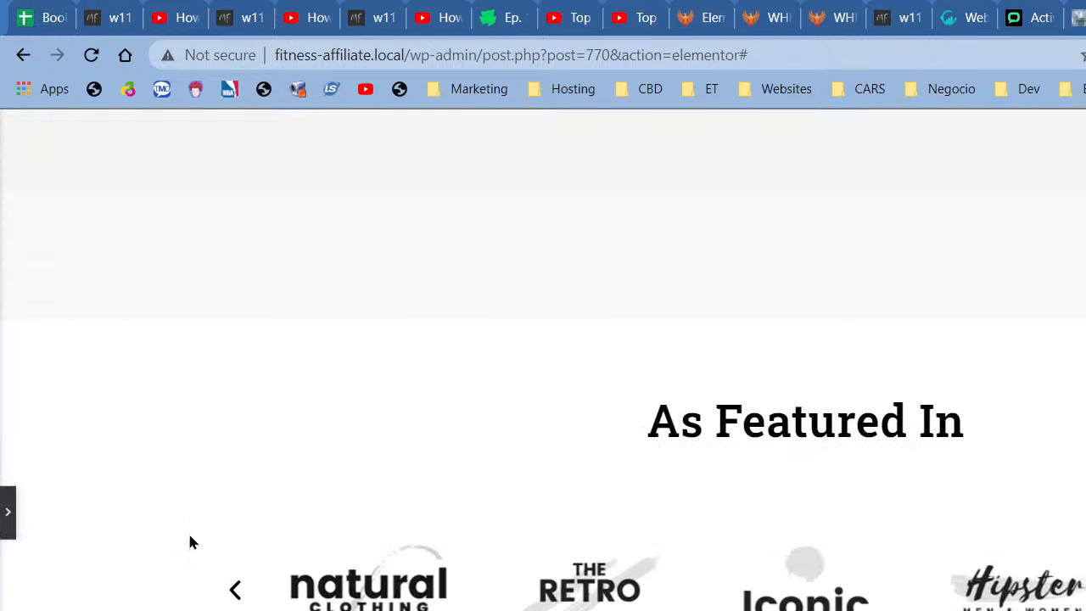
click(4, 512)
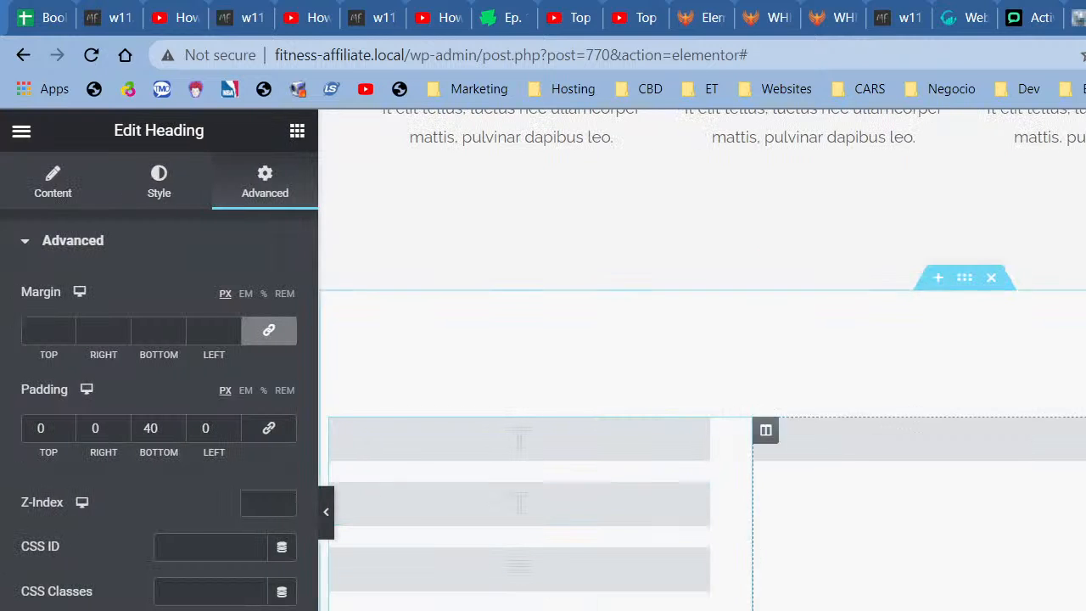
double_click(148, 427)
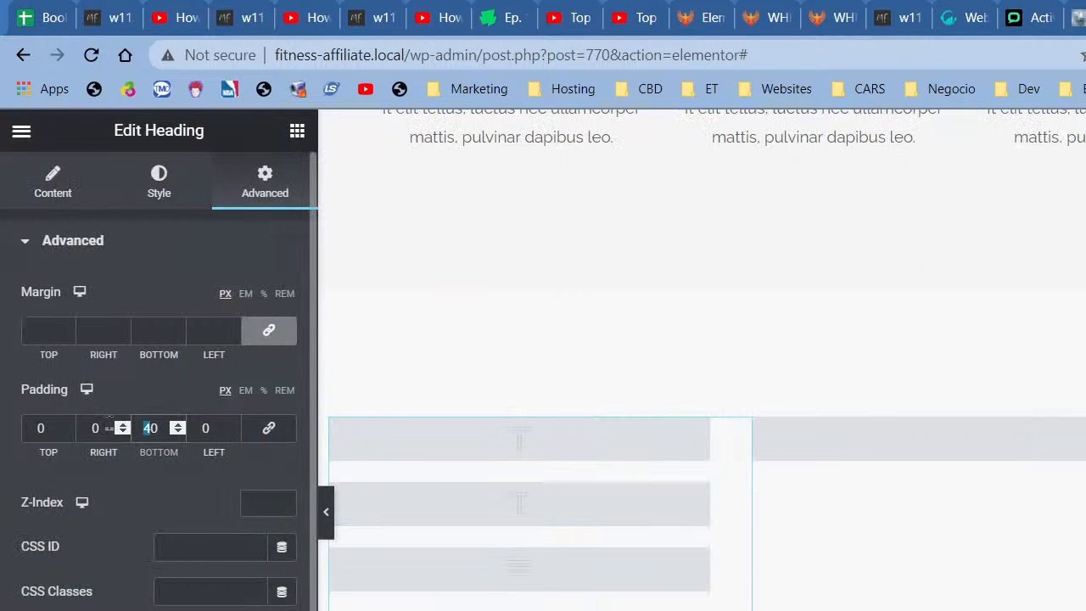
text(20)
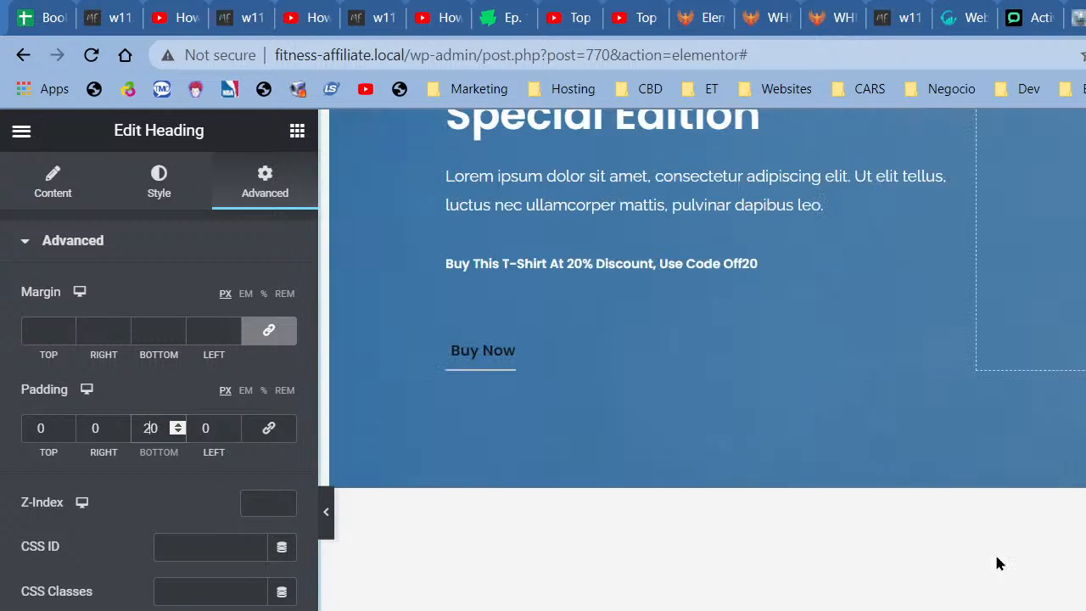
scroll(998, 563, up, 5)
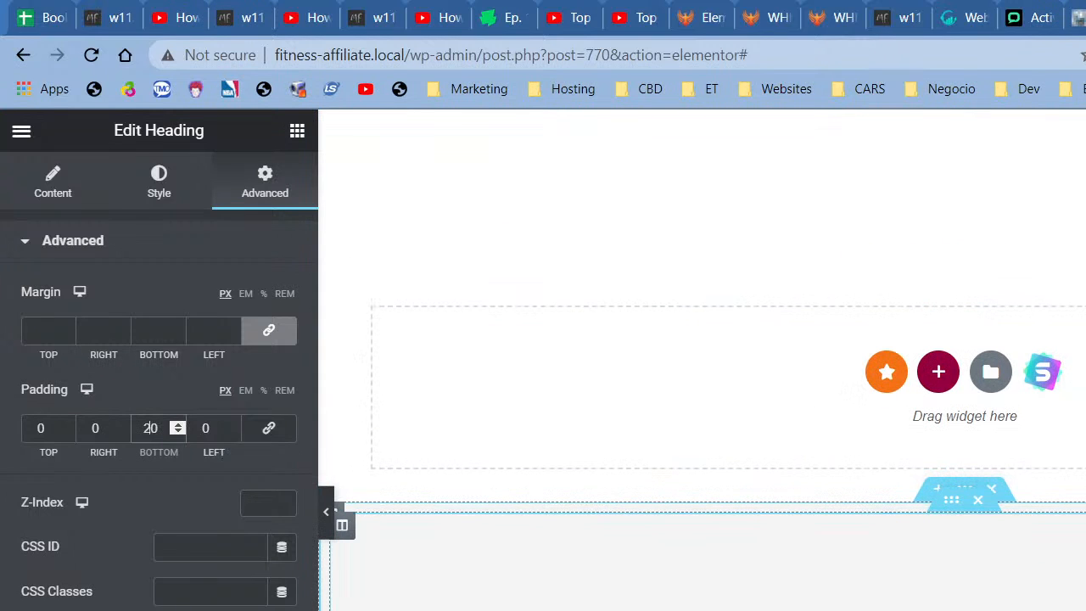
- Replace the "Featured Products" heading title with "Get Ready For The Gym With<br>These Awesome Gym Gear"
click(996, 604)
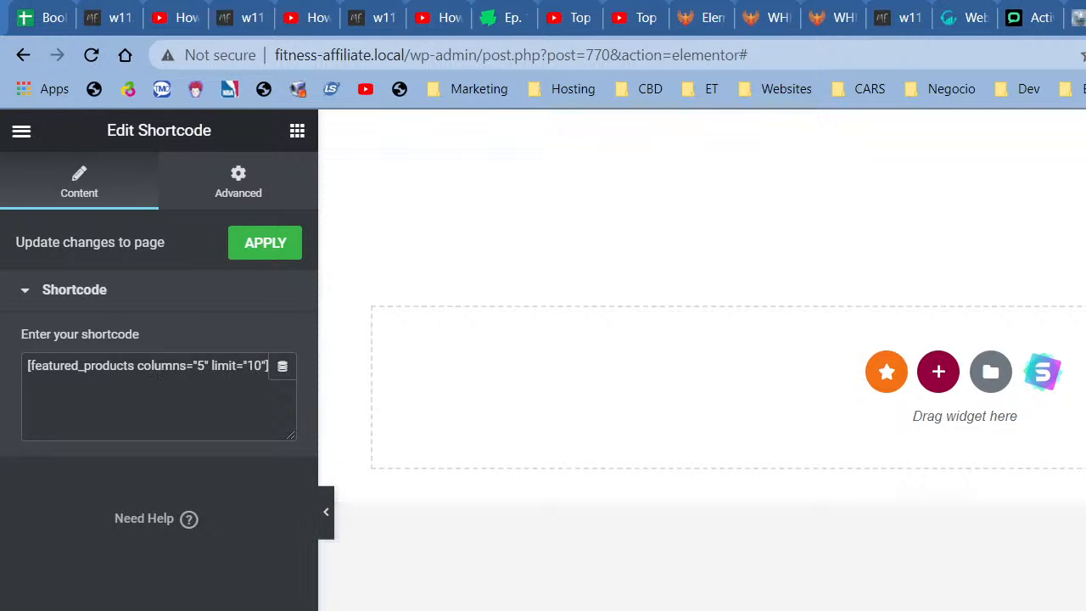
click(594, 603)
double_click(157, 349)
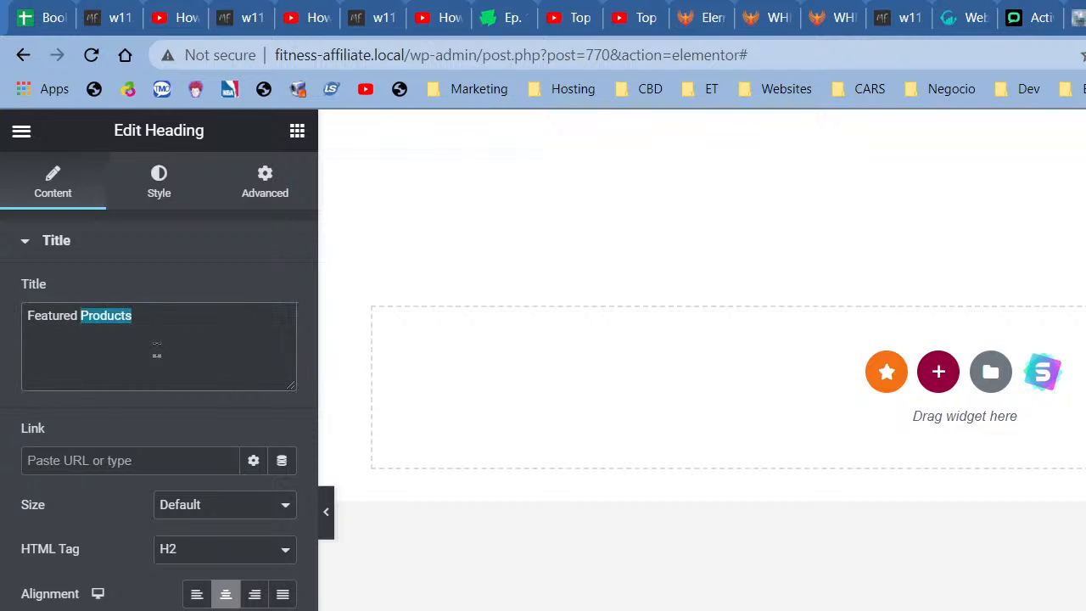
triple_click(157, 350)
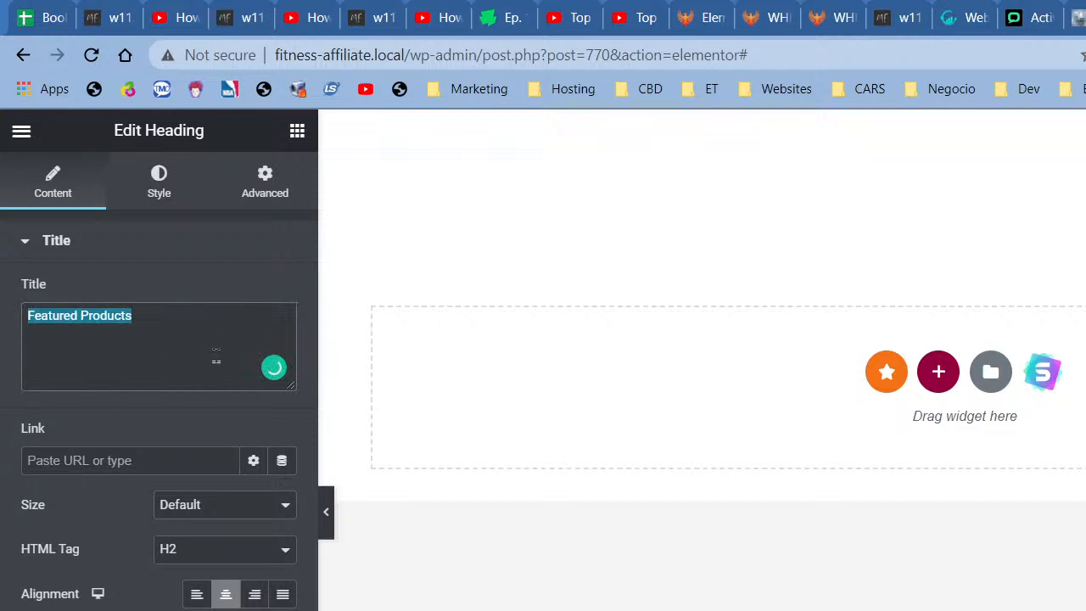
text(Get Ready For The Gym With<br>)
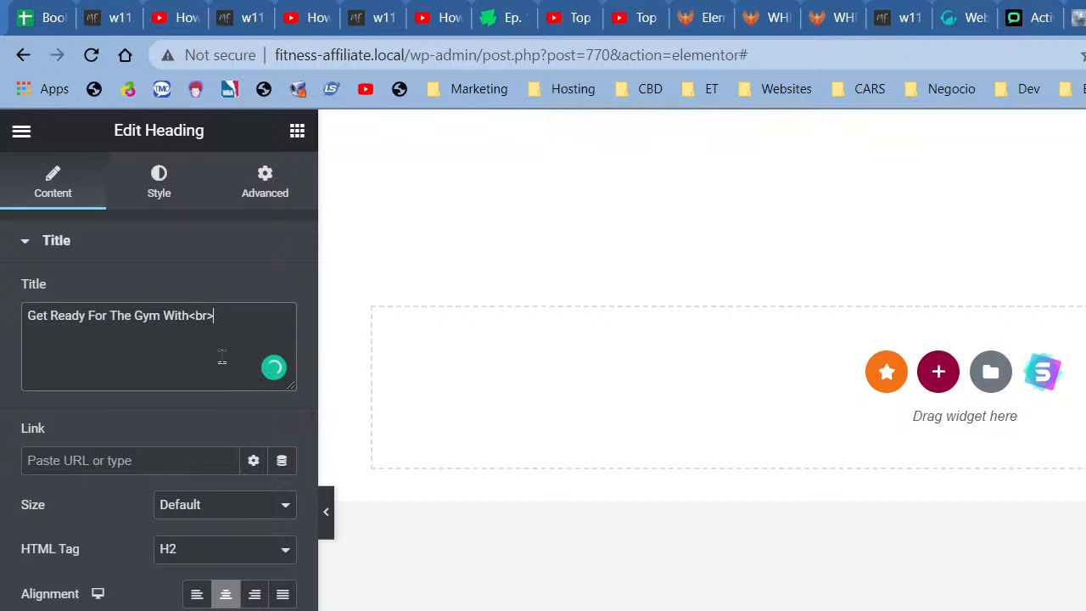
text(These Awesome Gym)
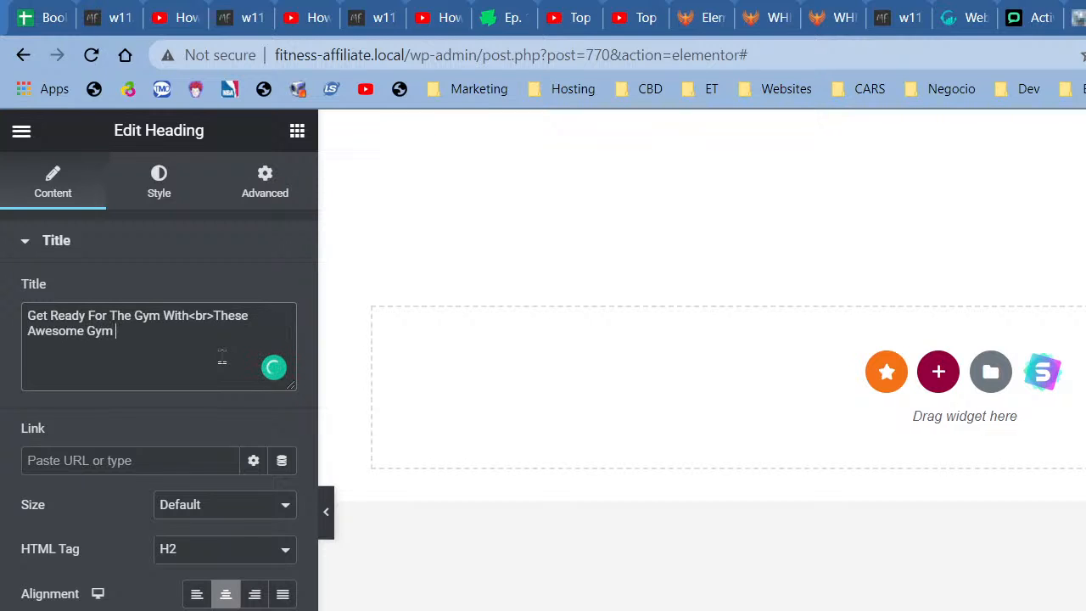
text( Gear)
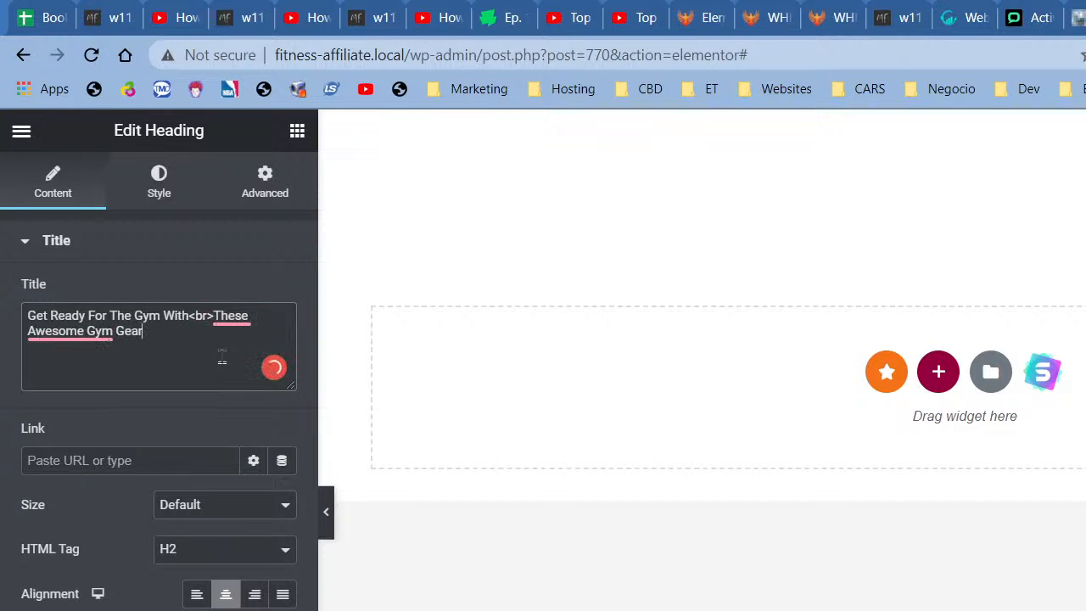
- Change "Awesome" to "Professional" in the heading title and remove the words "For The Gym"
double_click(69, 338)
text(PRofessional)
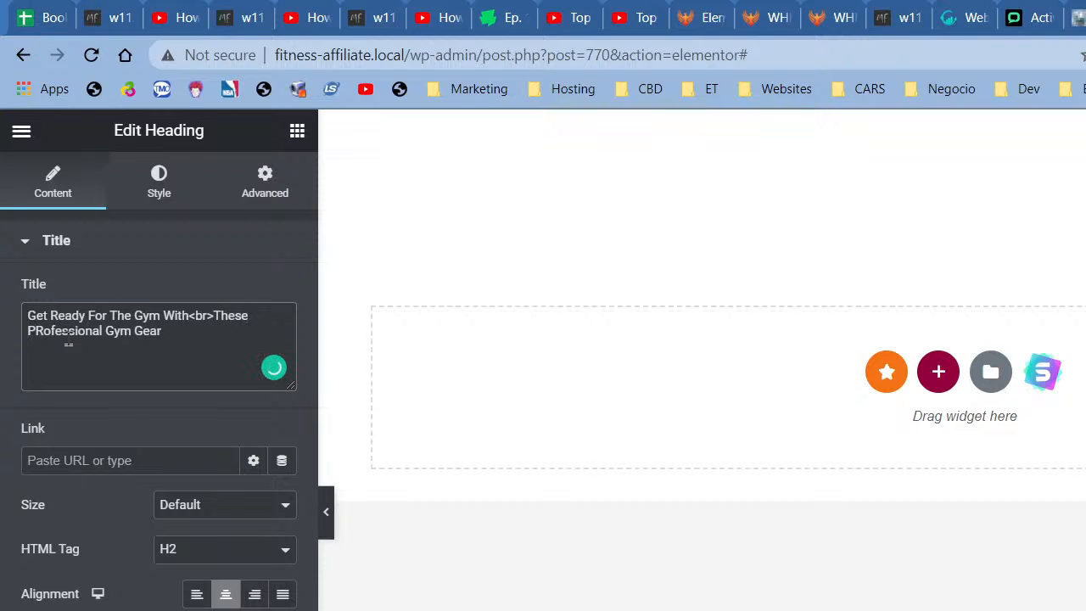
key(BackSpace)
text(r)
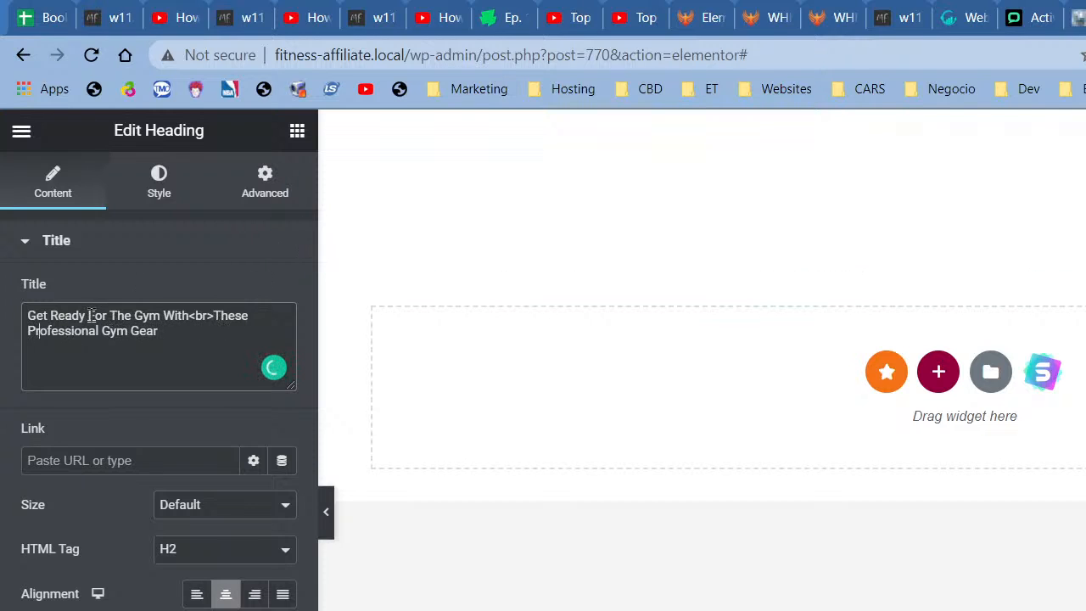
drag(88, 315, 231, 307)
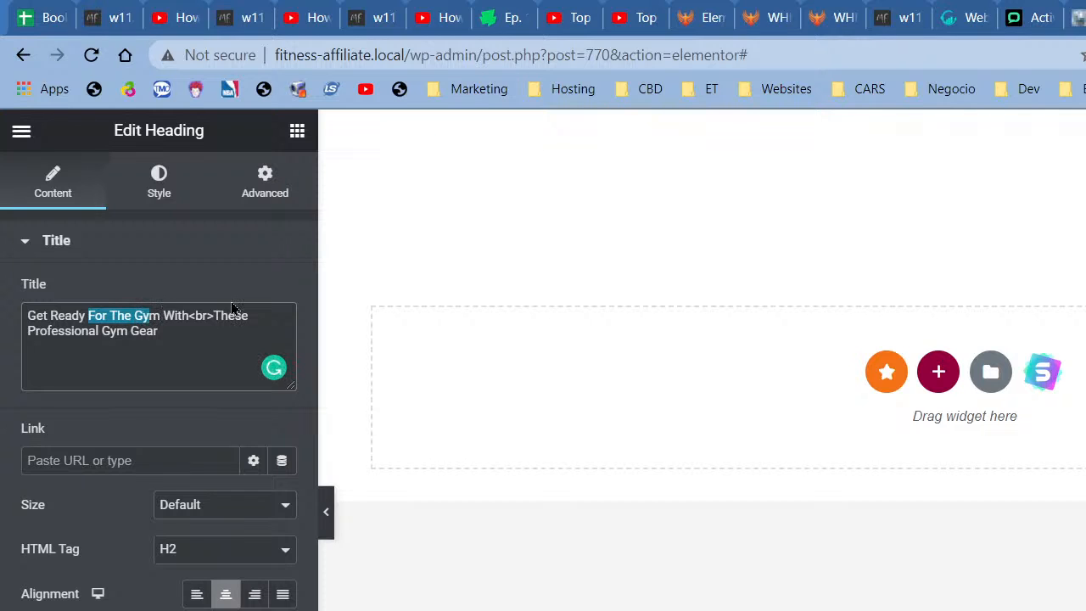
key(BackSpace)
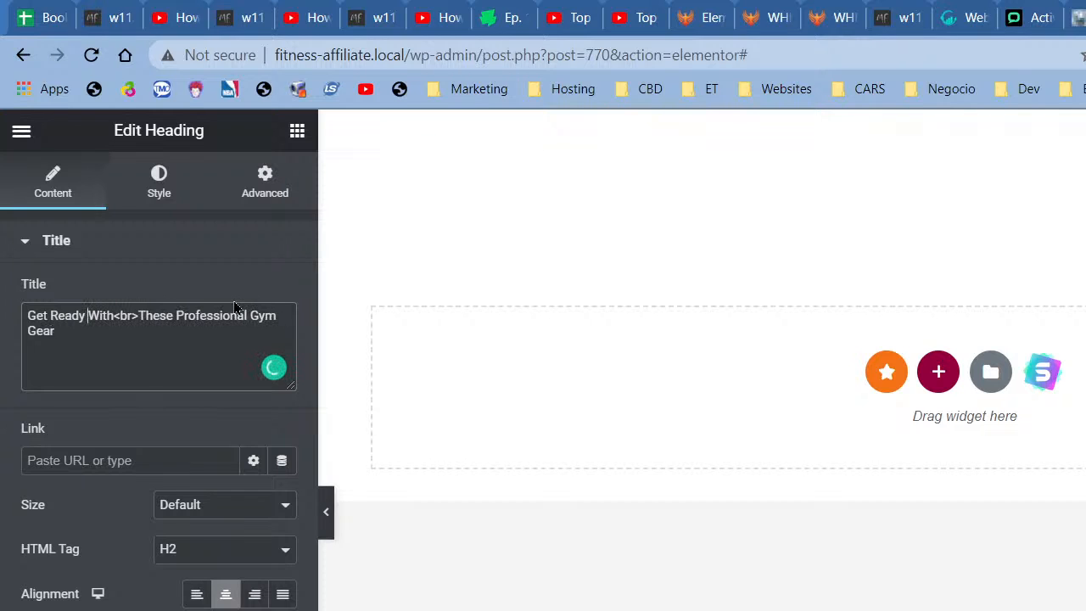
- Paste the copied style onto the gym gear heading and set its font size to 40 px
click(162, 198)
right_click(880, 525)
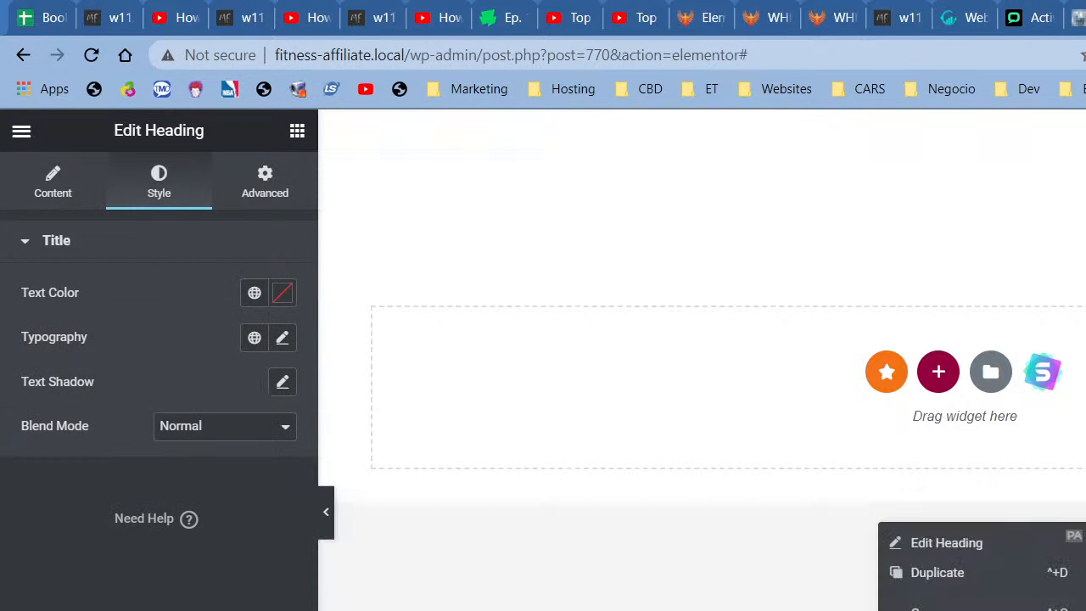
click(944, 610)
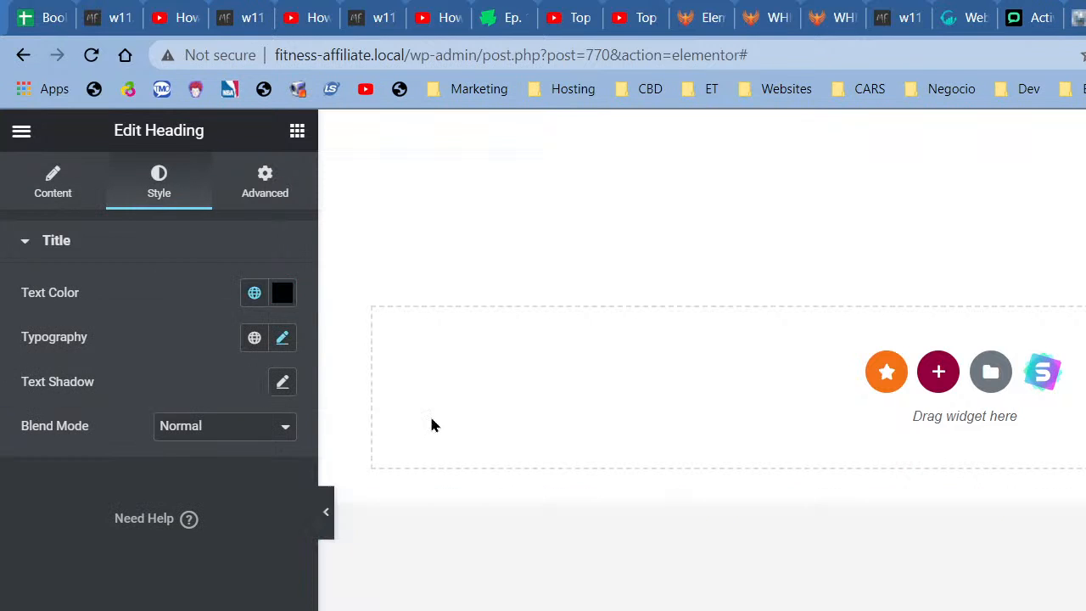
click(282, 338)
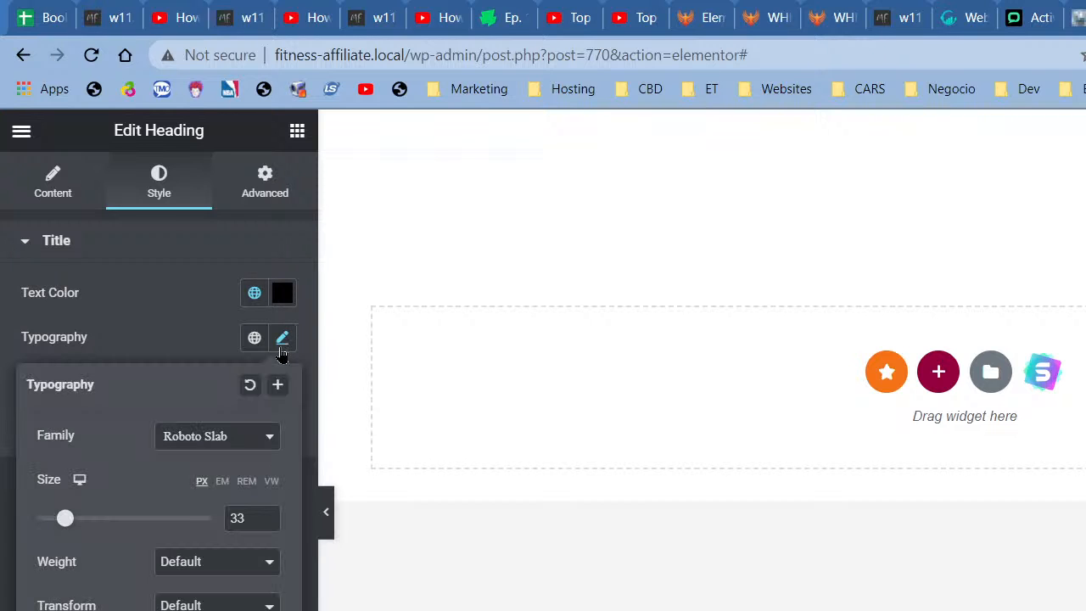
click(268, 514)
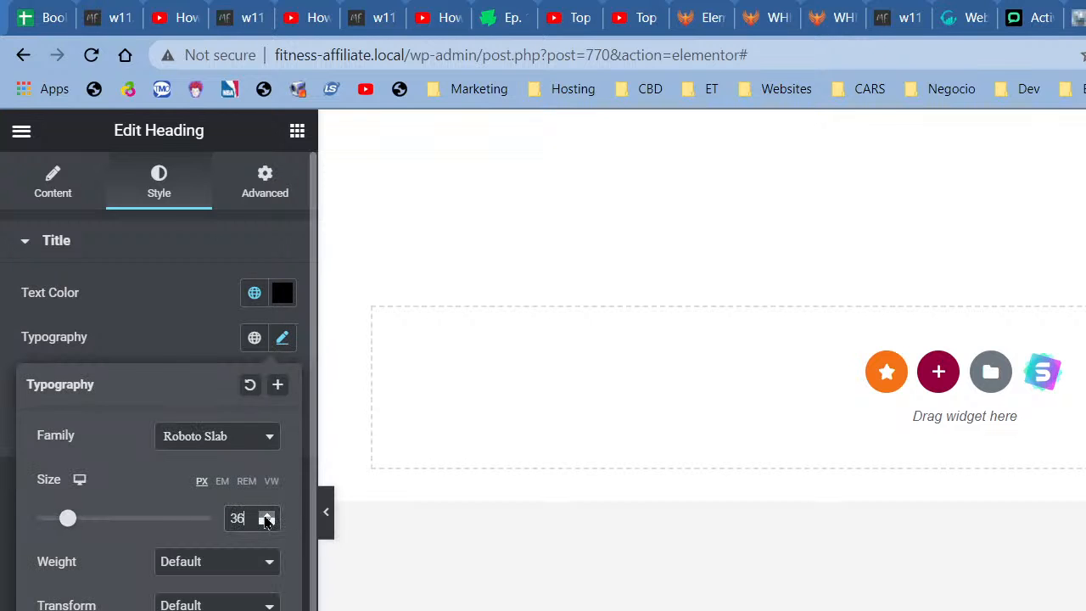
scroll(679, 543, down, 4)
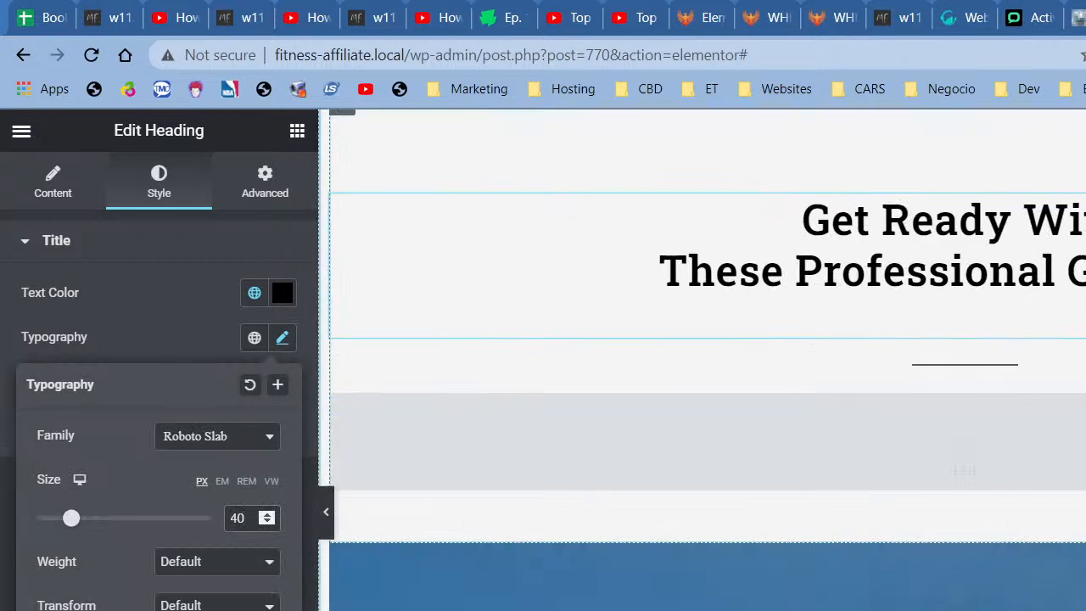
- Set the gym gear heading's bottom padding to 20 px, and select the featured products shortcode widget
click(263, 182)
double_click(150, 428)
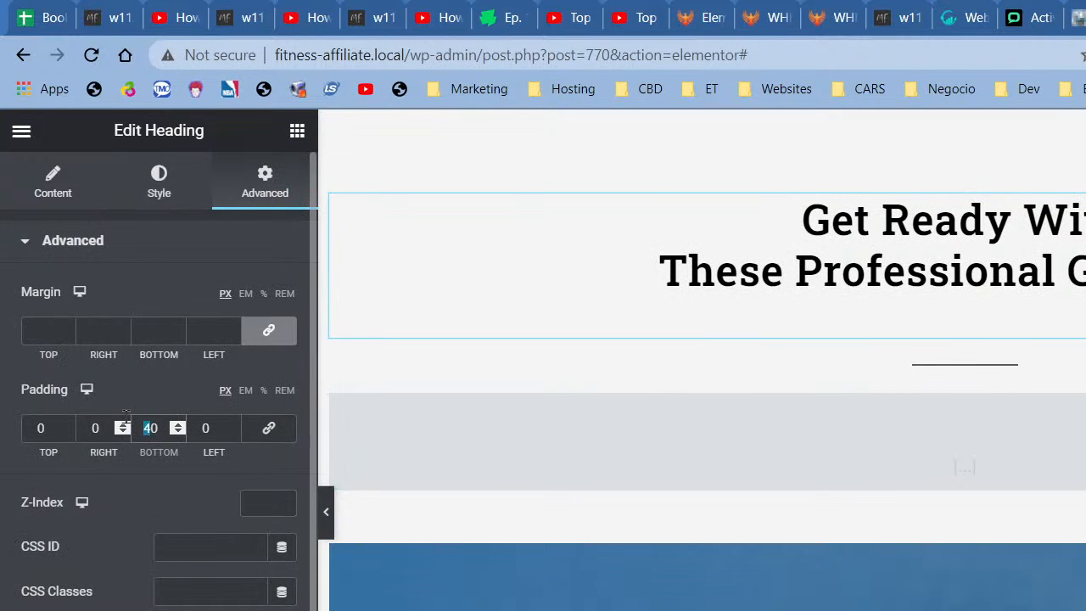
text(20)
click(1068, 414)
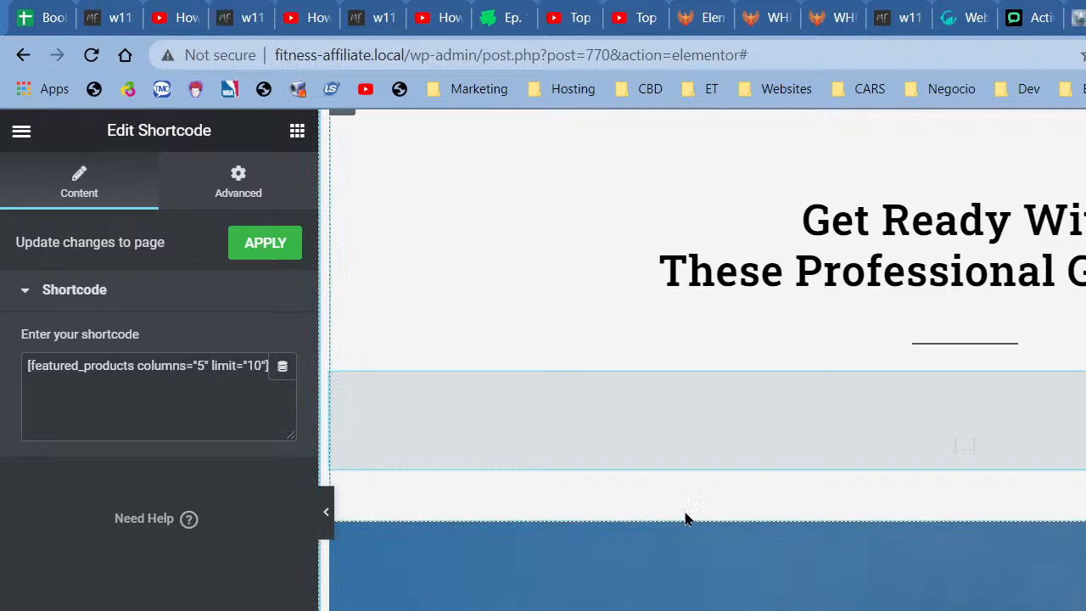
- Delete the "Limited Time Offer" section and the "Worldwide Shipping" and "Best Quality" features section below the shortcode
scroll(686, 518, down, 3)
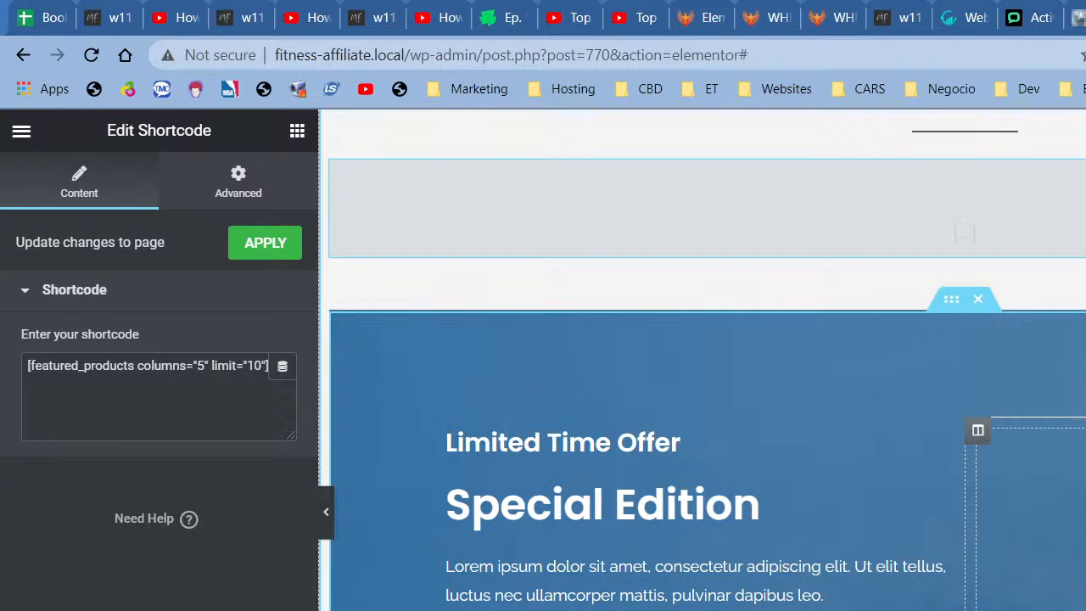
scroll(708, 359, down, 3)
scroll(707, 359, up, 2)
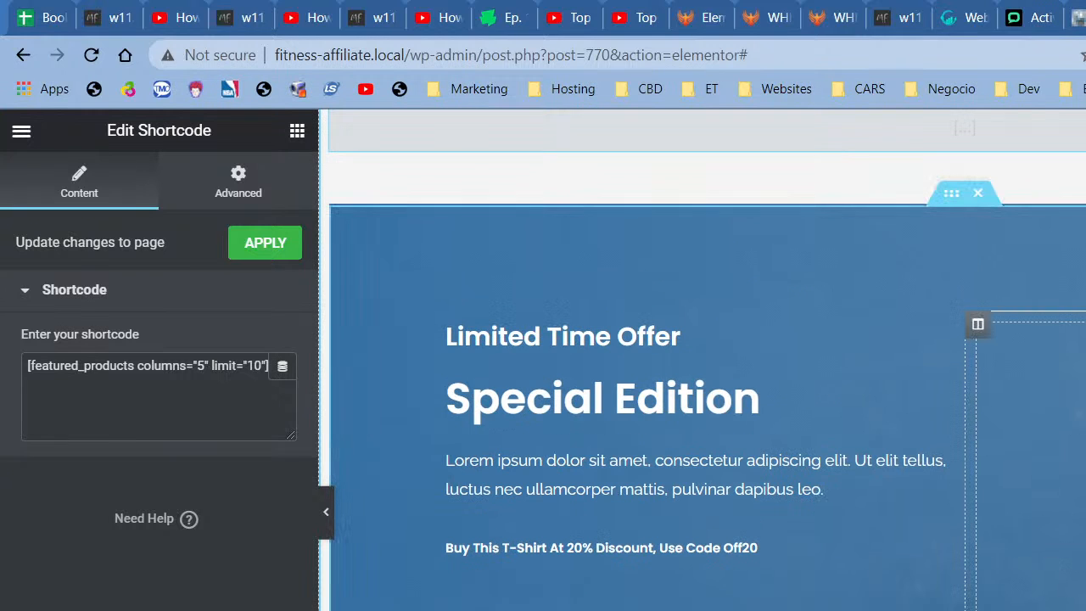
scroll(1012, 604, down, 15)
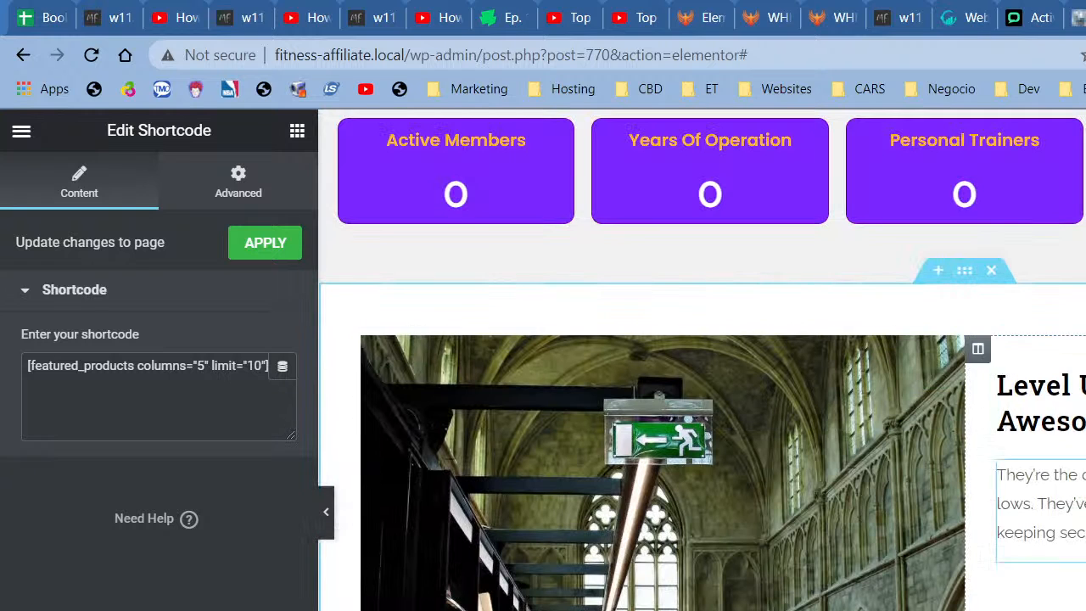
scroll(983, 477, down, 3)
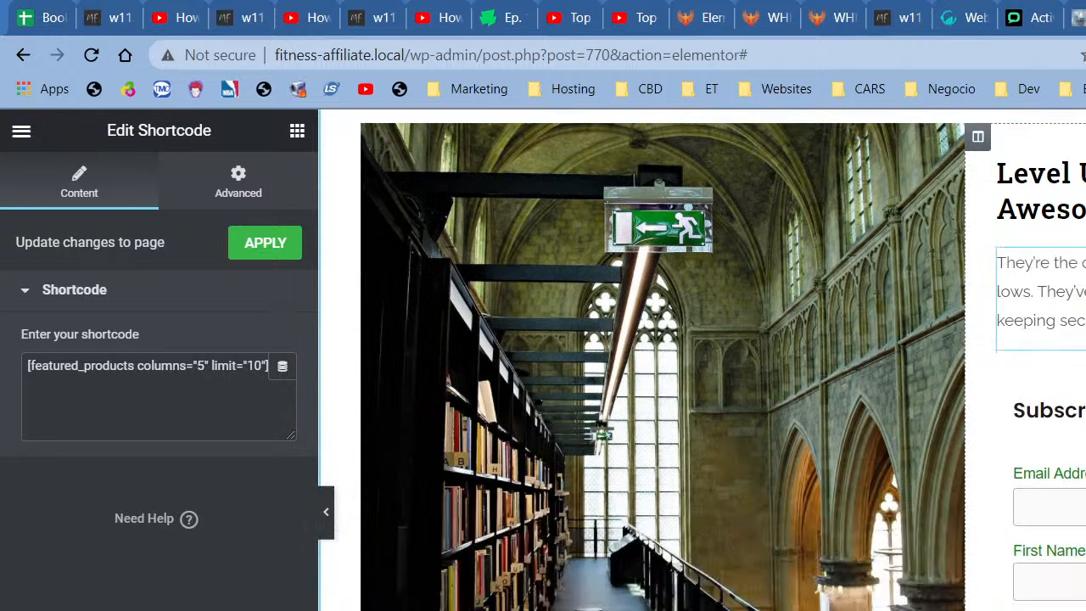
scroll(932, 486, down, 20)
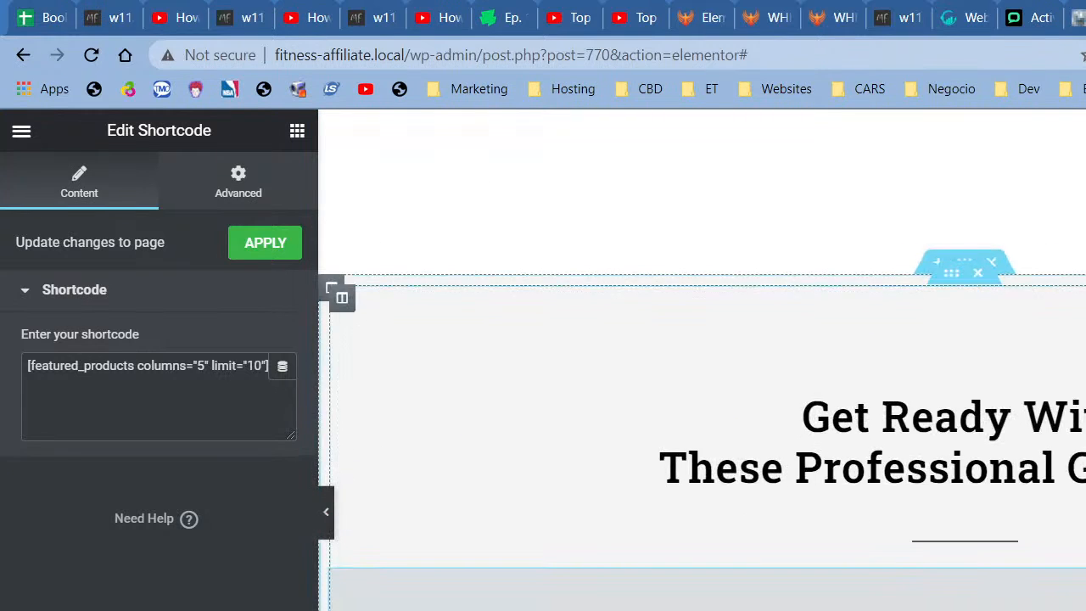
scroll(753, 555, down, 4)
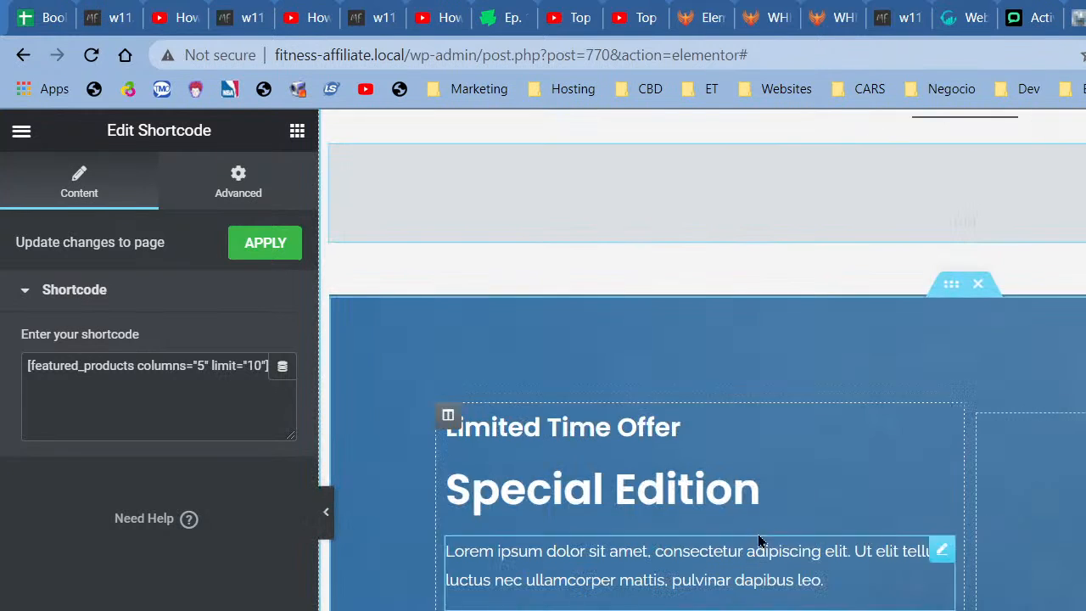
click(978, 285)
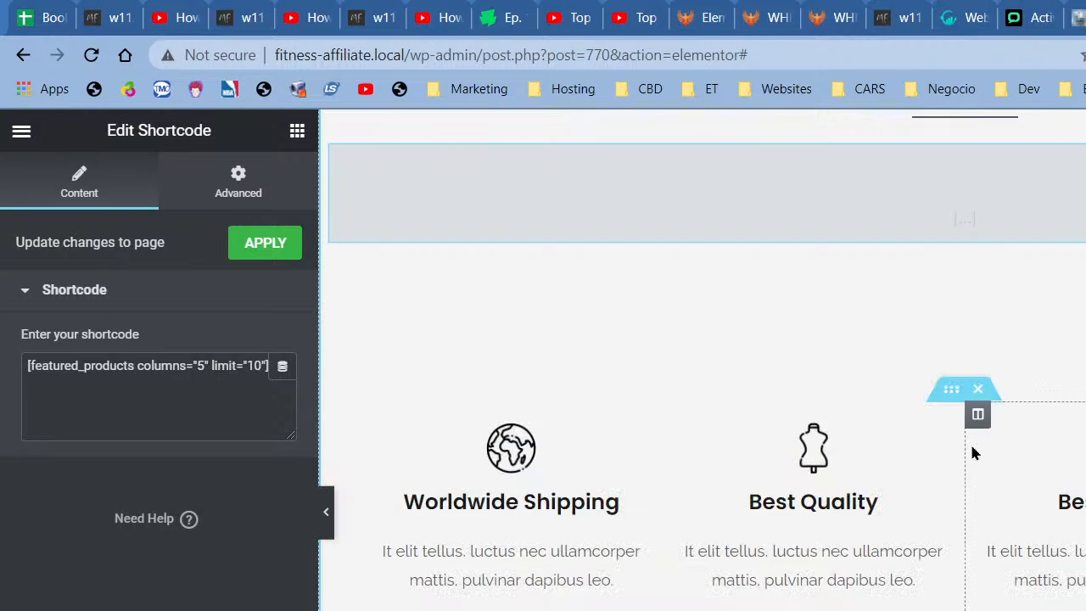
click(978, 392)
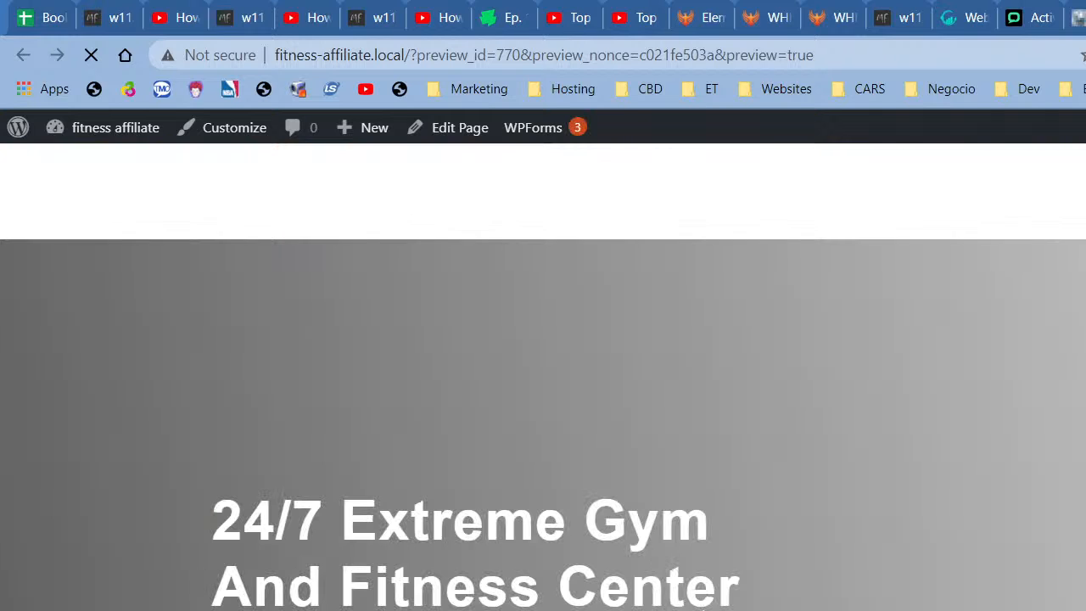
- Review the page preview from the hero down to the counters and the diet tips section
scroll(703, 609, down, 4)
scroll(702, 609, down, 10)
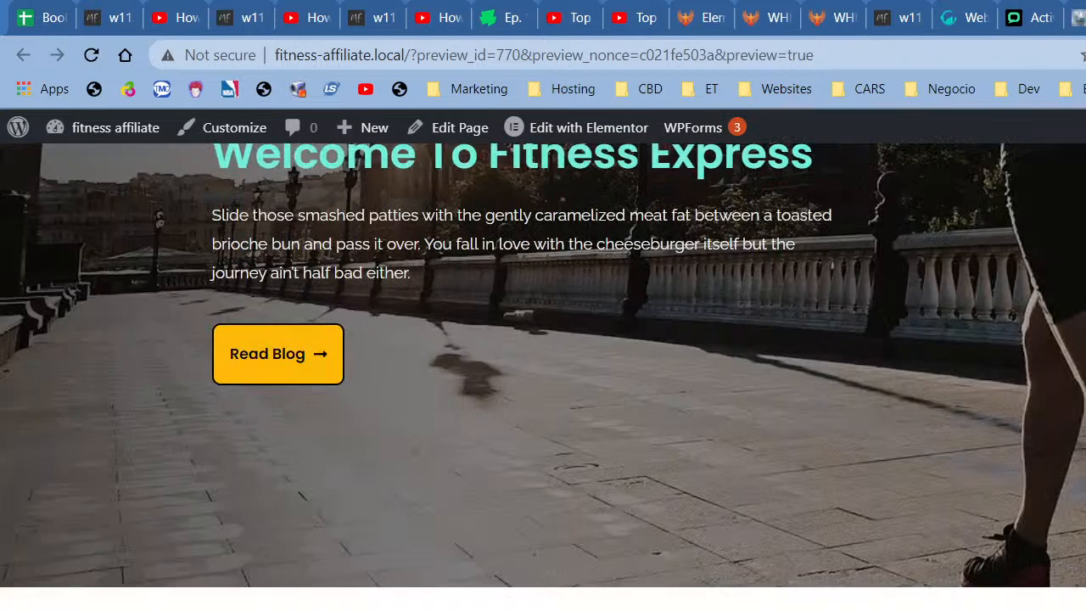
scroll(702, 608, down, 6)
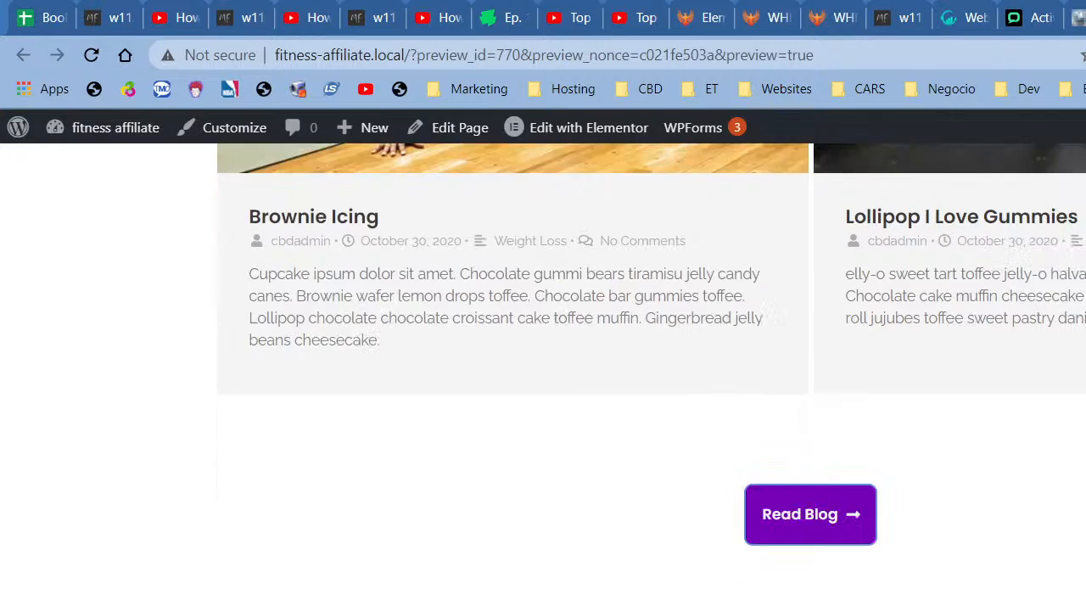
scroll(703, 609, down, 4)
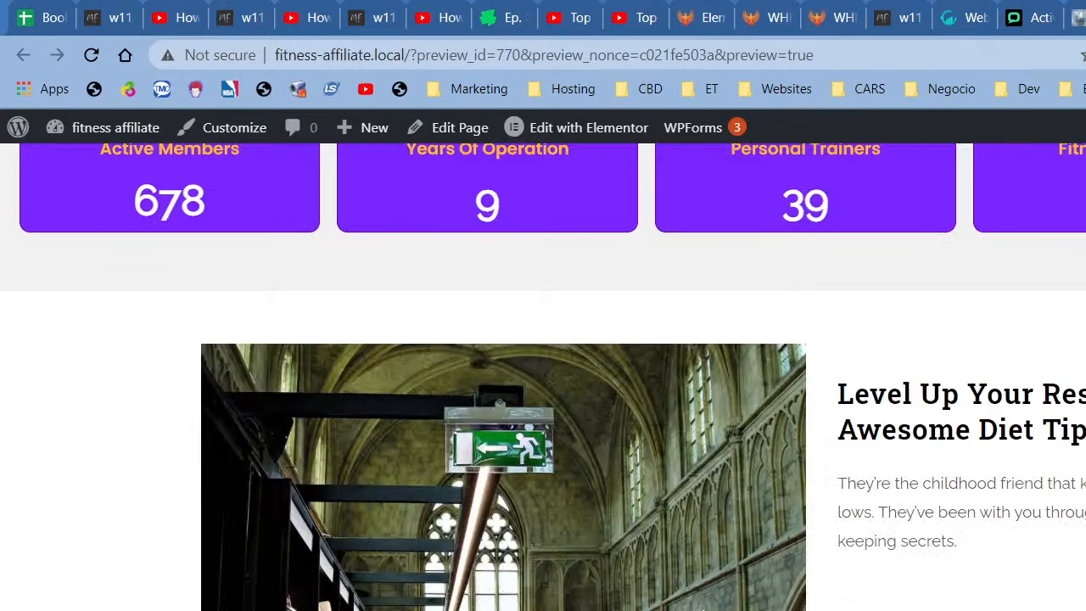
scroll(702, 608, up, 4)
scroll(703, 609, down, 4)
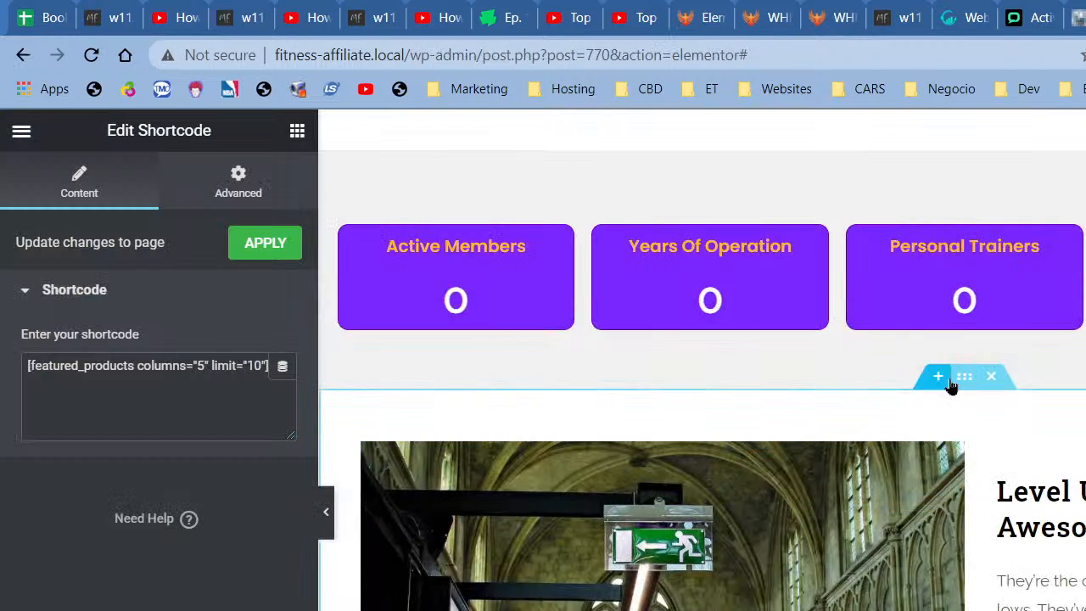
- Set the diet tips subscribe section's padding to 110 px top and 90 px bottom, and switch to the page preview
right_click(957, 377)
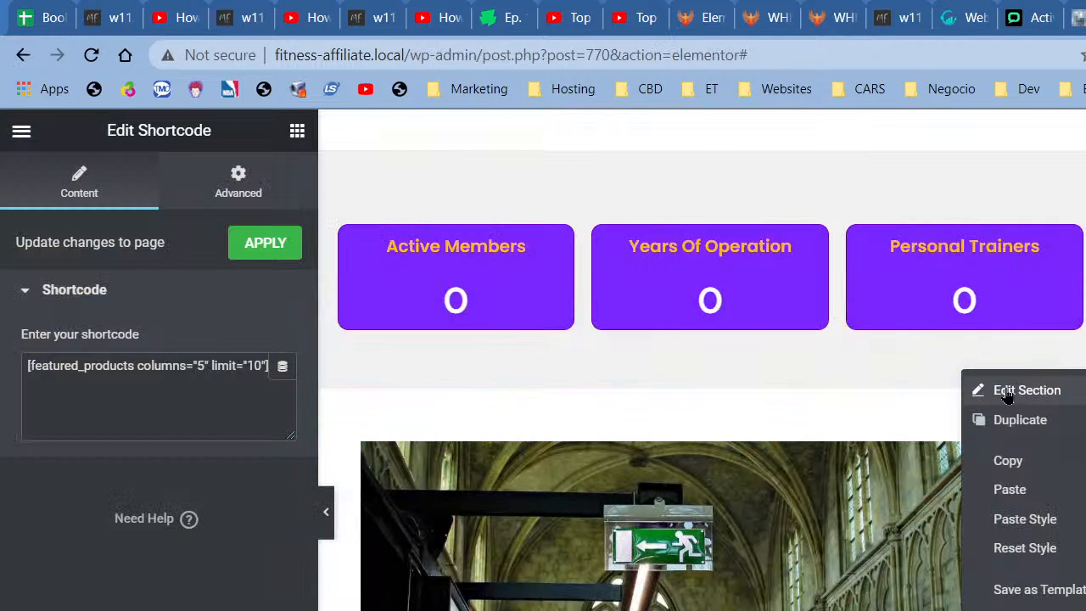
click(259, 184)
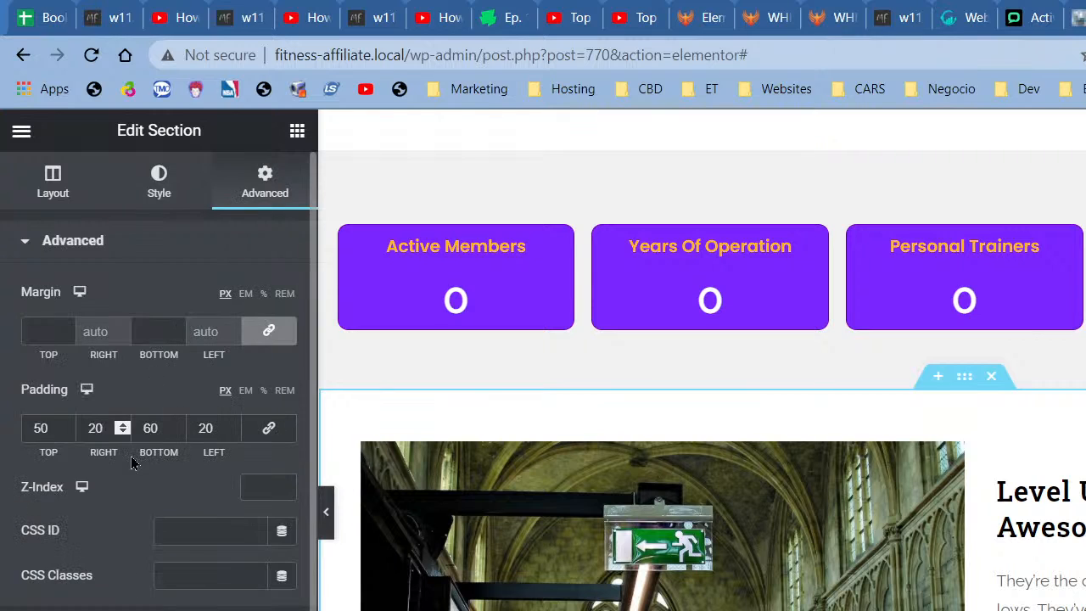
drag(42, 431, 15, 438)
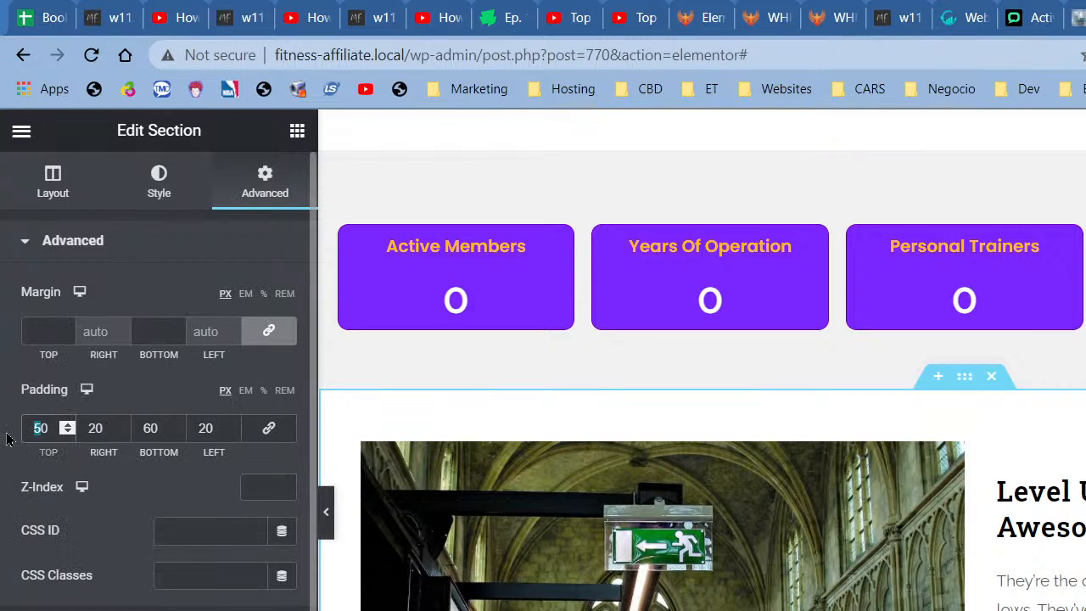
text(11)
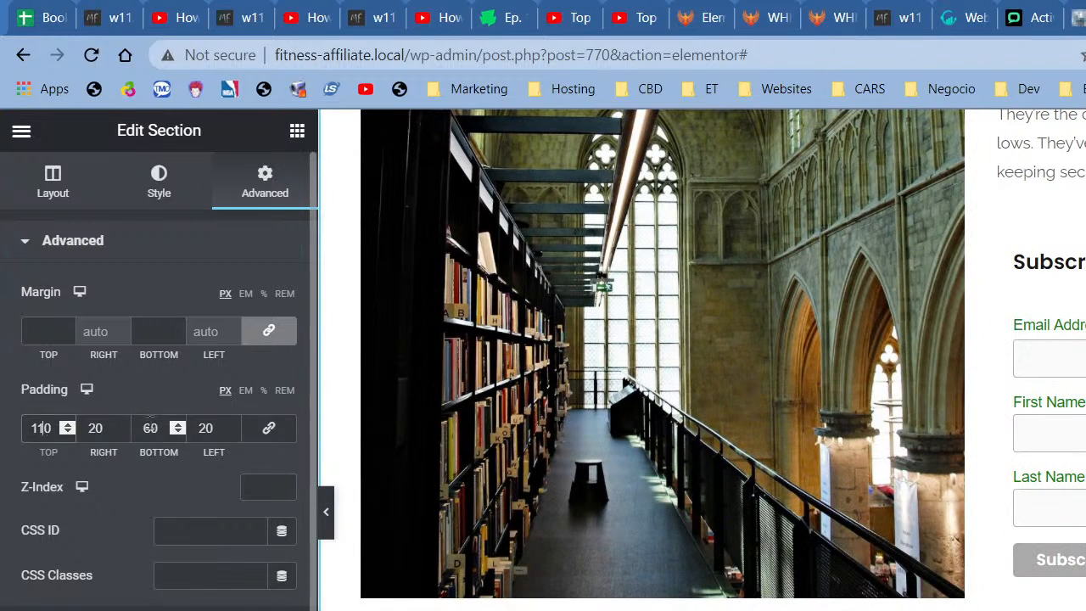
drag(154, 429, 121, 430)
text(9)
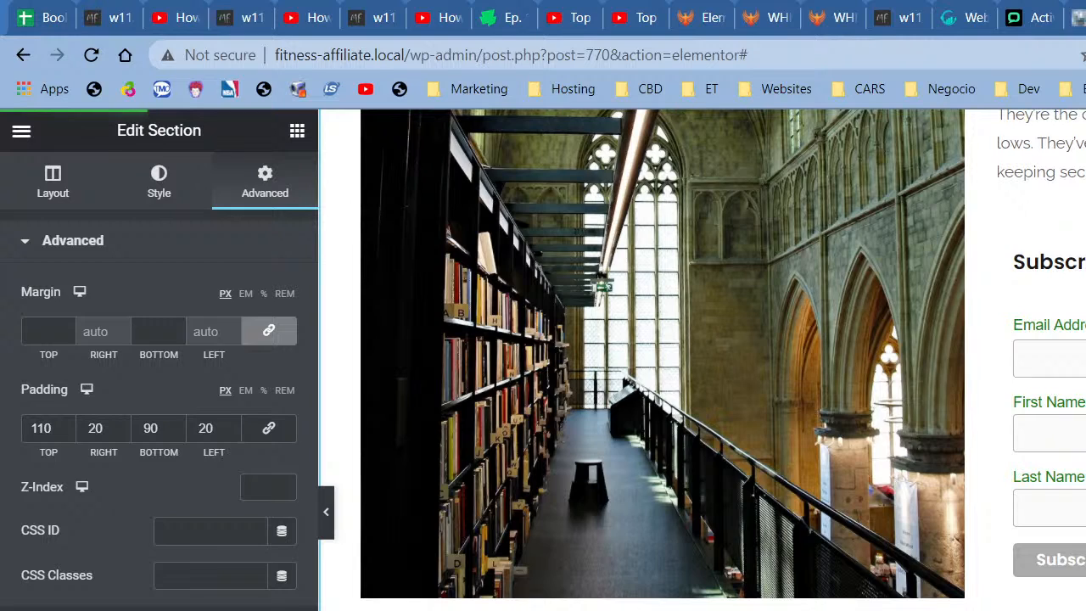
key(ctrl+Tab)
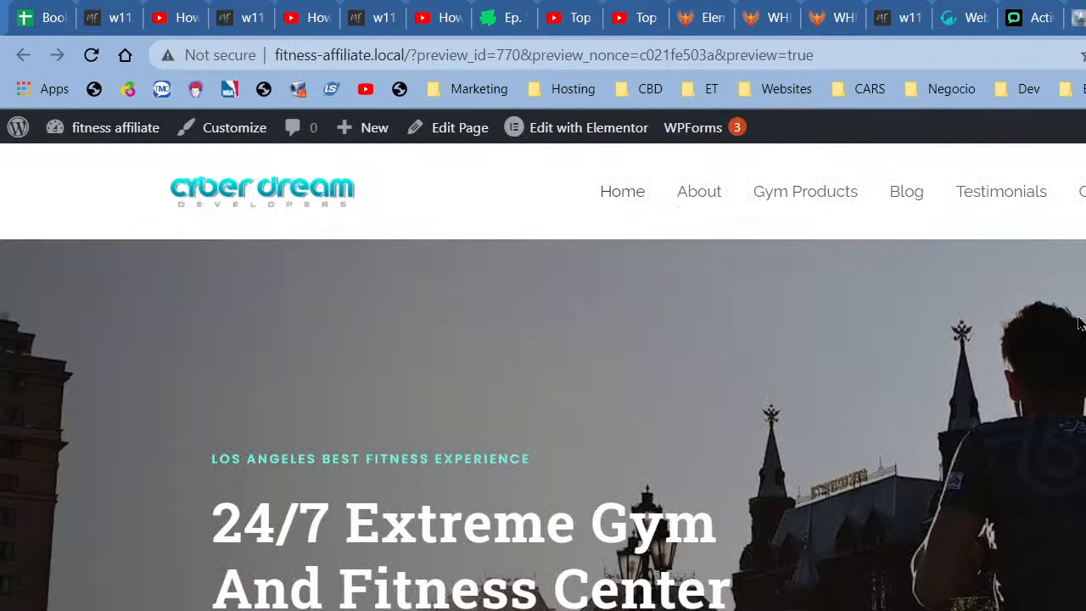
- Review the page preview from the hero past the blog and subscribe sections down to the gym gear heading
scroll(1065, 373, down, 20)
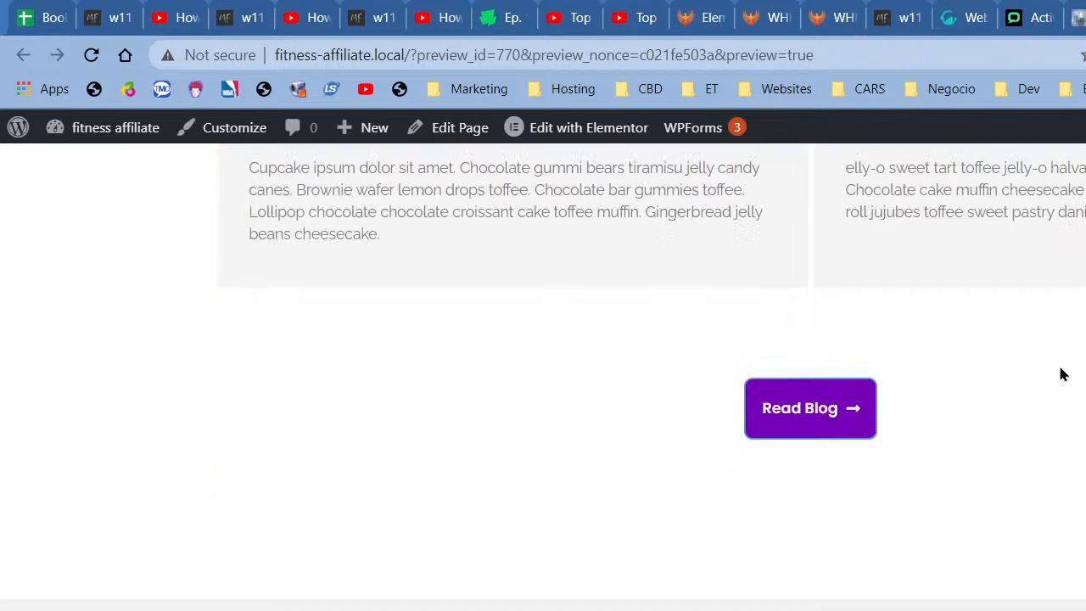
scroll(1062, 373, down, 7)
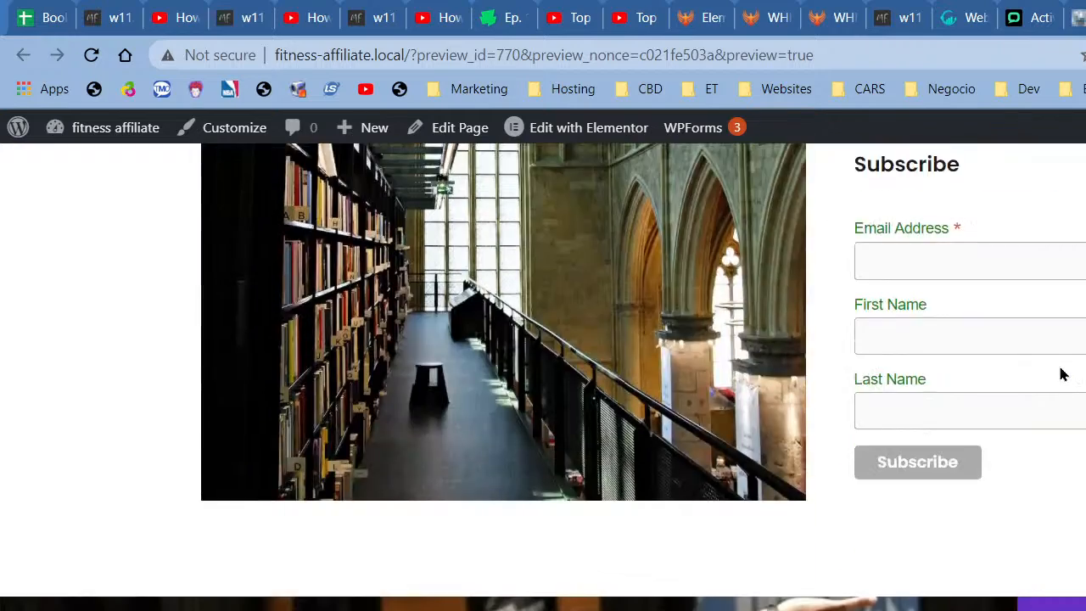
scroll(1060, 374, down, 10)
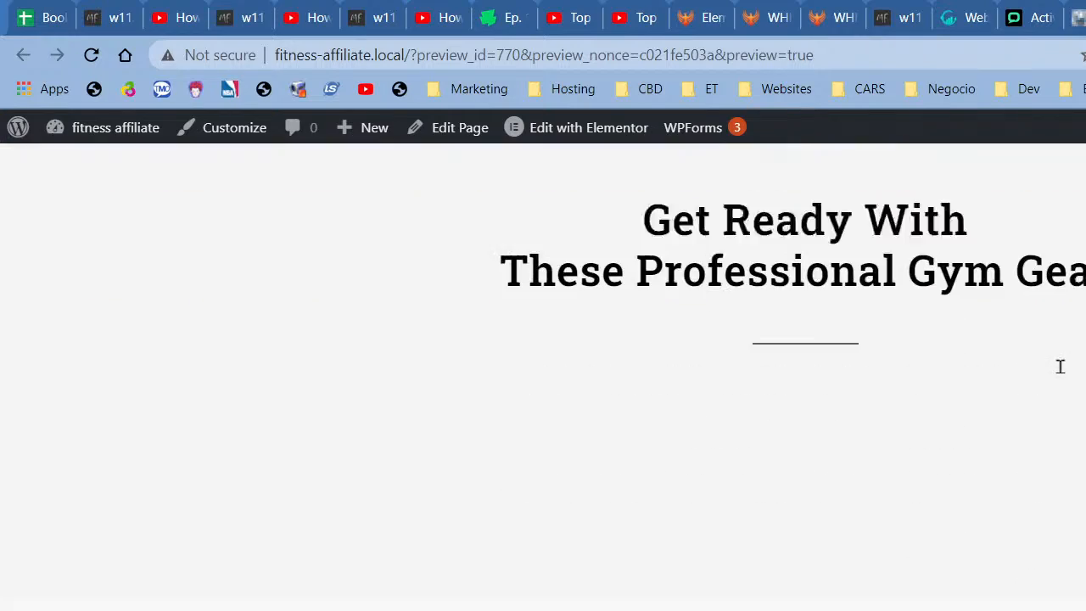
scroll(1060, 366, down, 1)
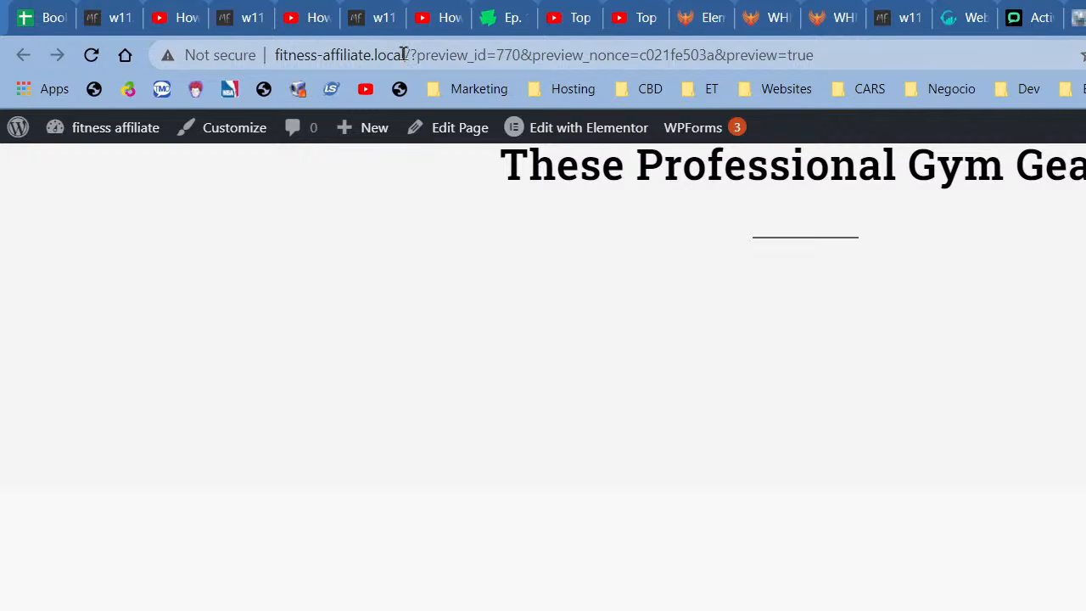
- Open fitness-affiliate.local in a new tab of the other browser window and review the live page down to the gym gear section
drag(404, 55, 269, 55)
key(ctrl+c)
right_click(297, 54)
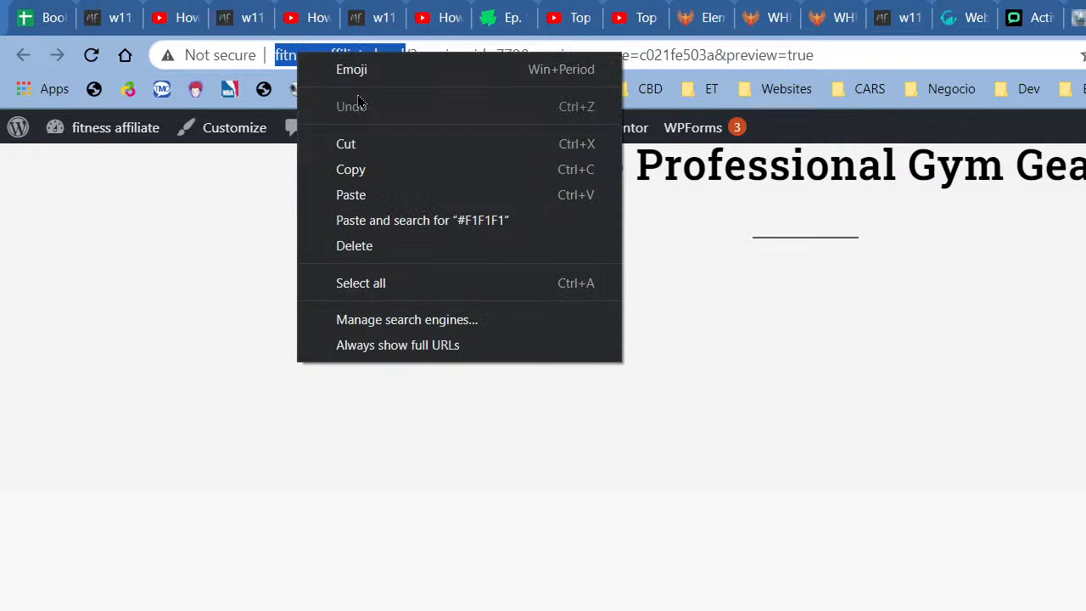
click(369, 174)
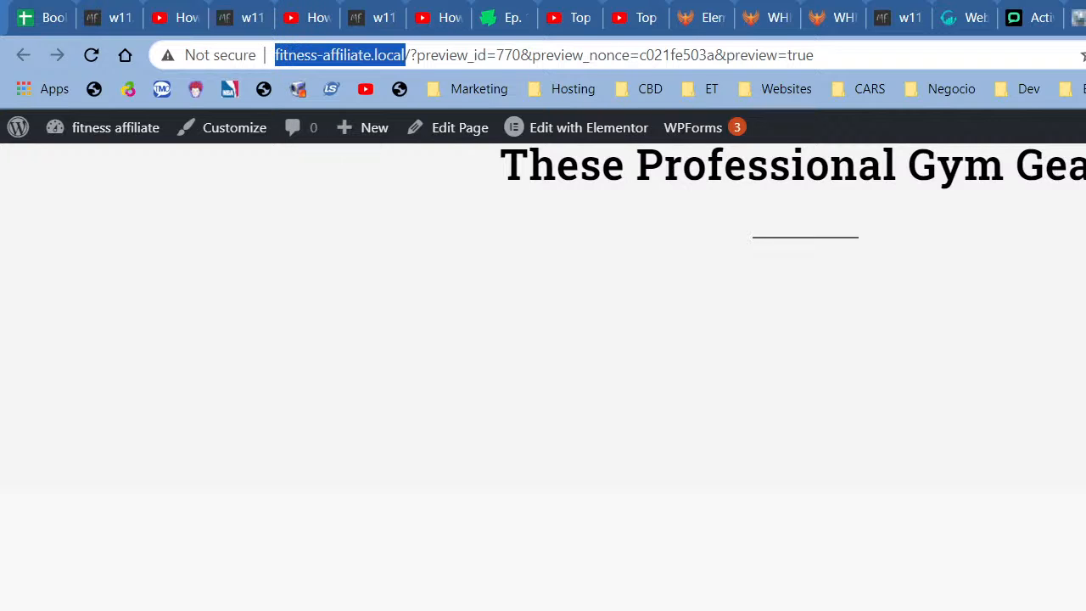
key(alt+Tab)
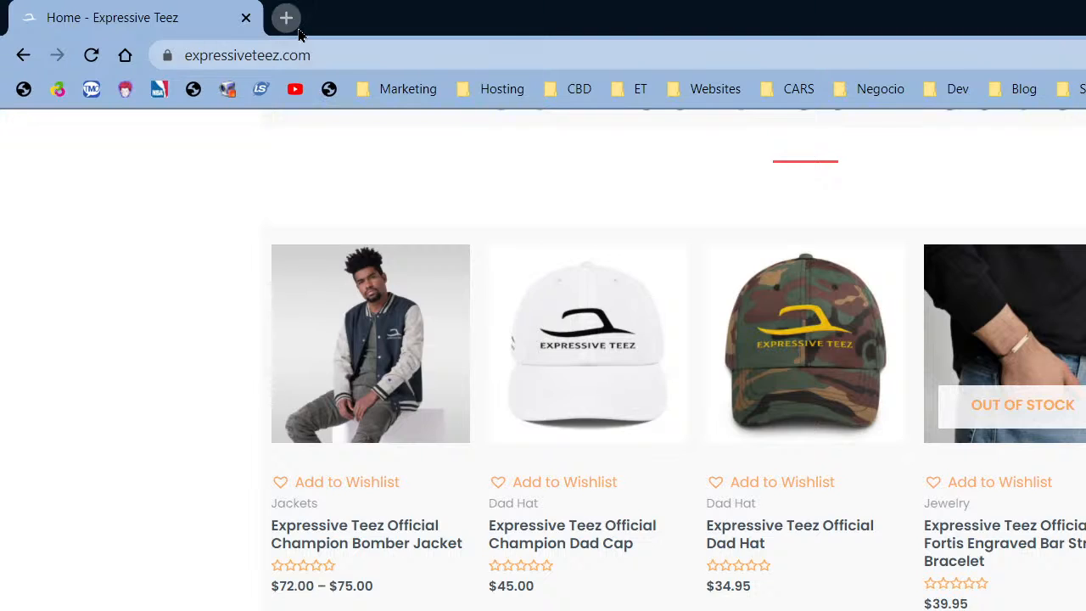
click(286, 17)
right_click(315, 54)
click(433, 215)
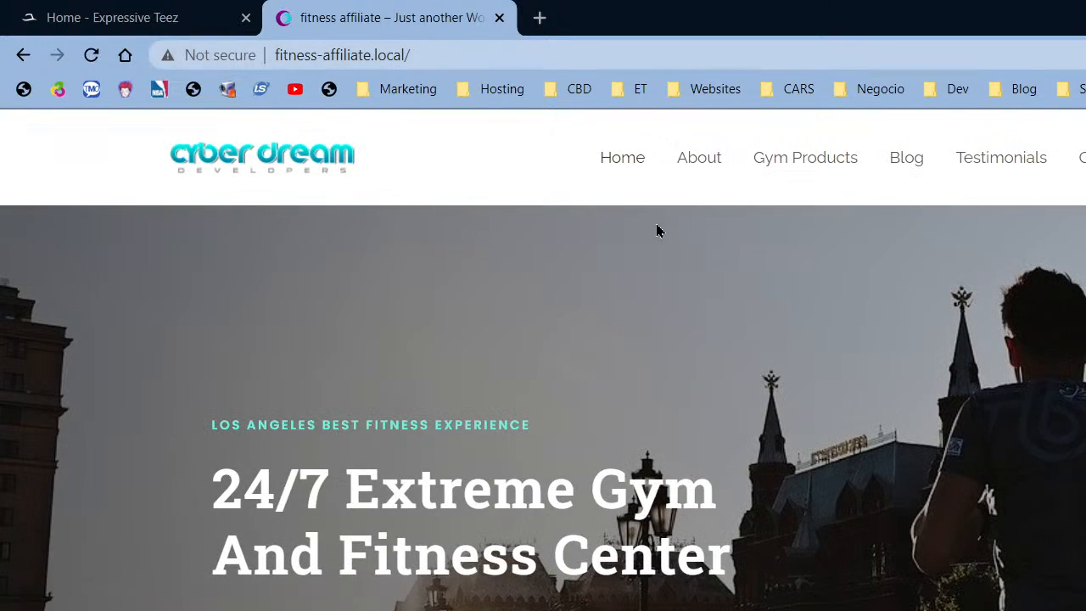
scroll(840, 318, down, 15)
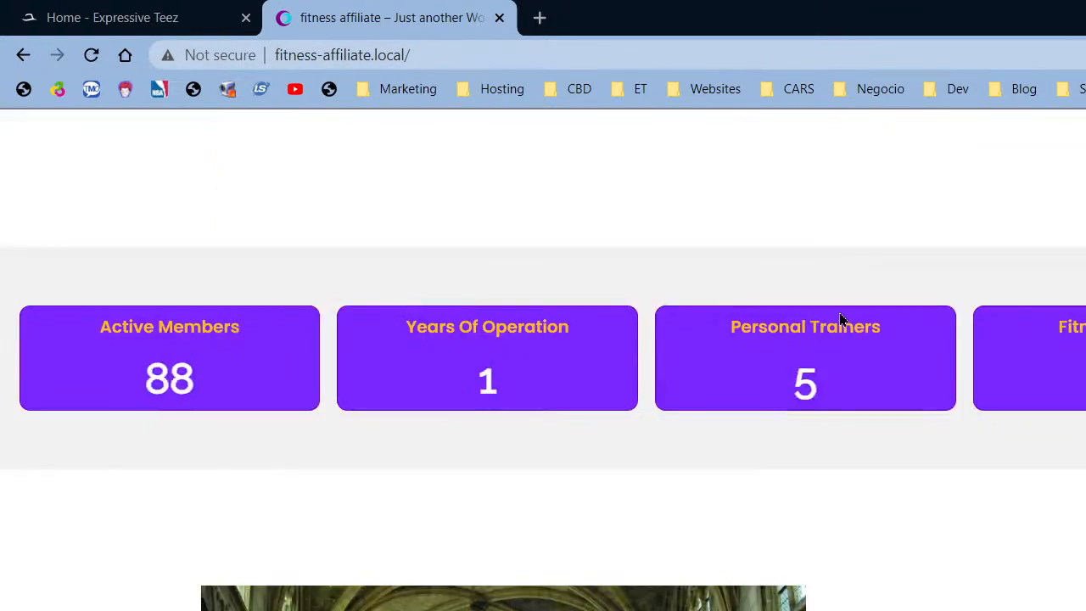
scroll(840, 319, down, 10)
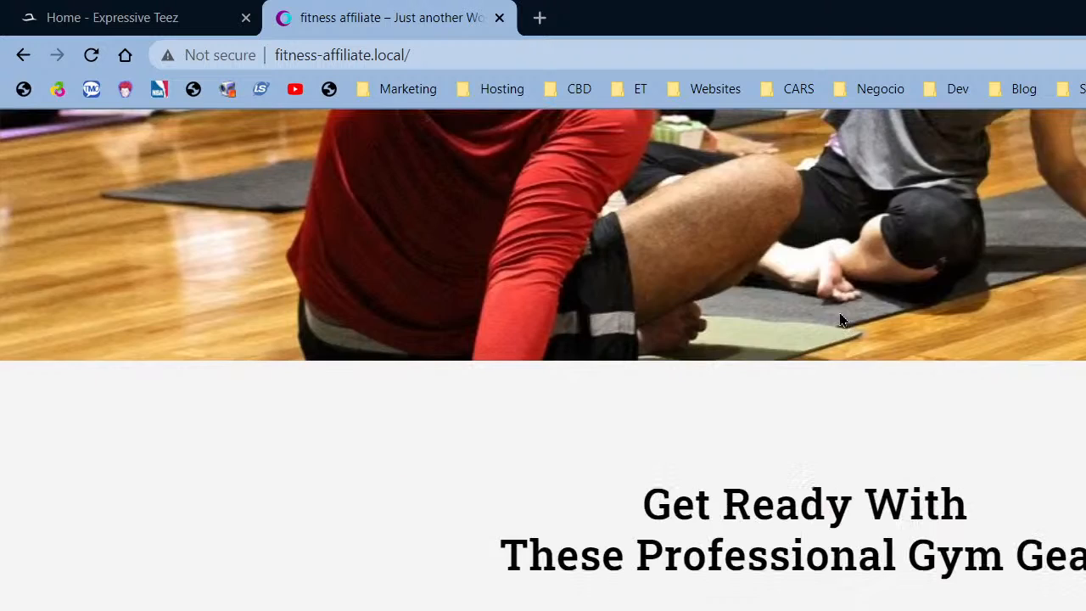
scroll(840, 319, down, 5)
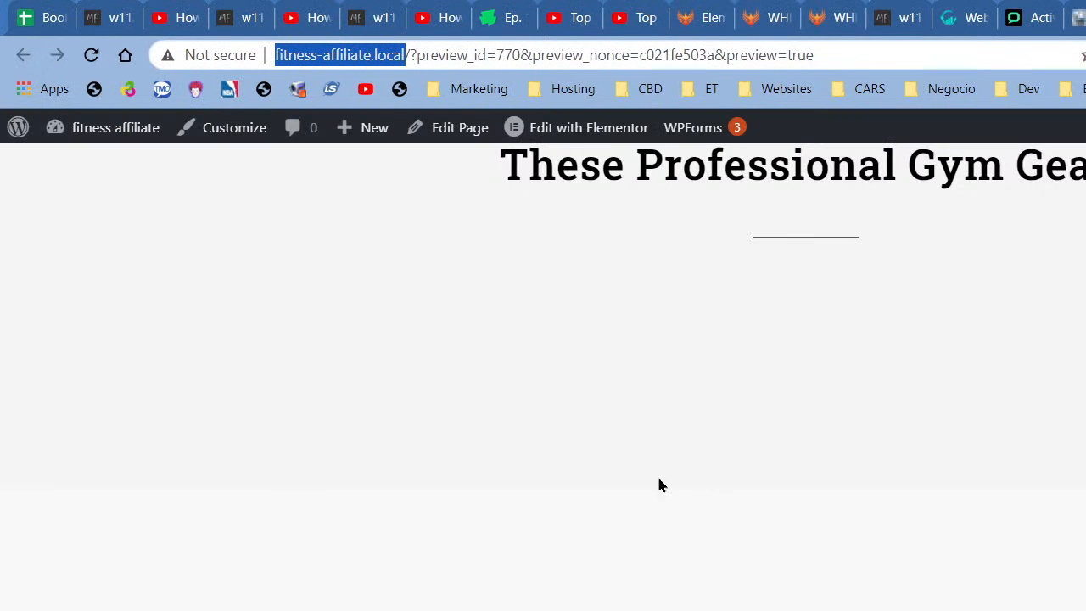
- Check the "Most Recent Projects" section in the preview, and delete it from the page in the Elementor editor
scroll(513, 526, down, 2)
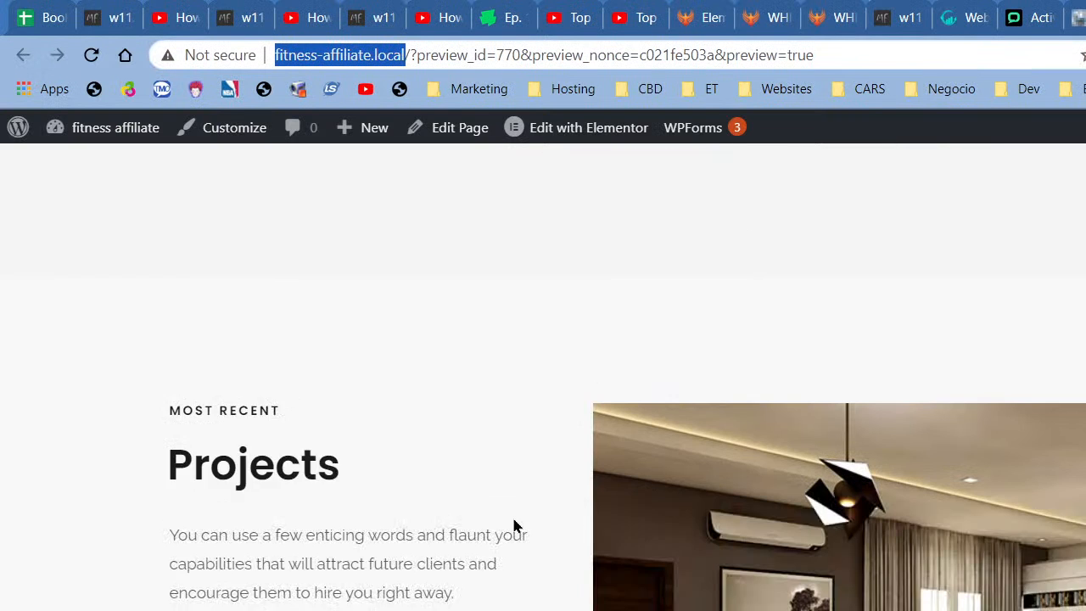
scroll(577, 487, down, 1)
scroll(740, 400, down, 4)
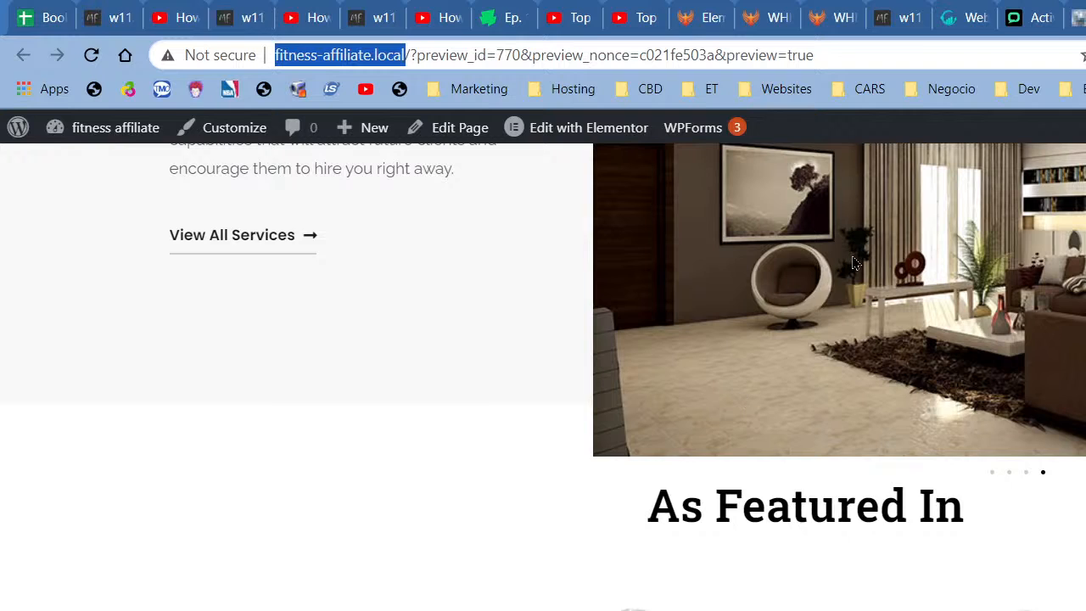
scroll(855, 263, up, 5)
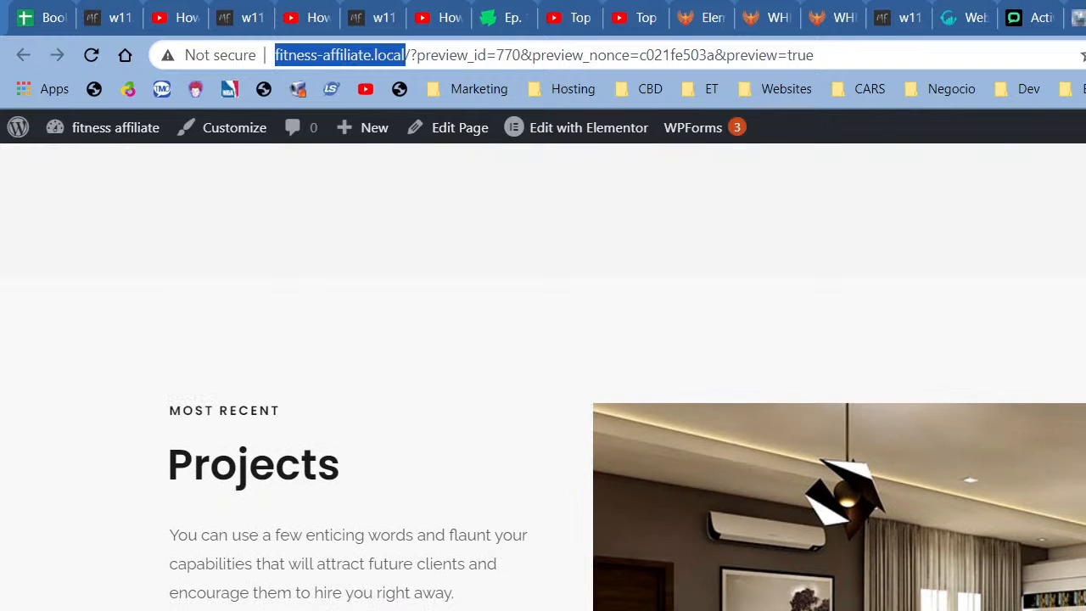
scroll(859, 375, up, 5)
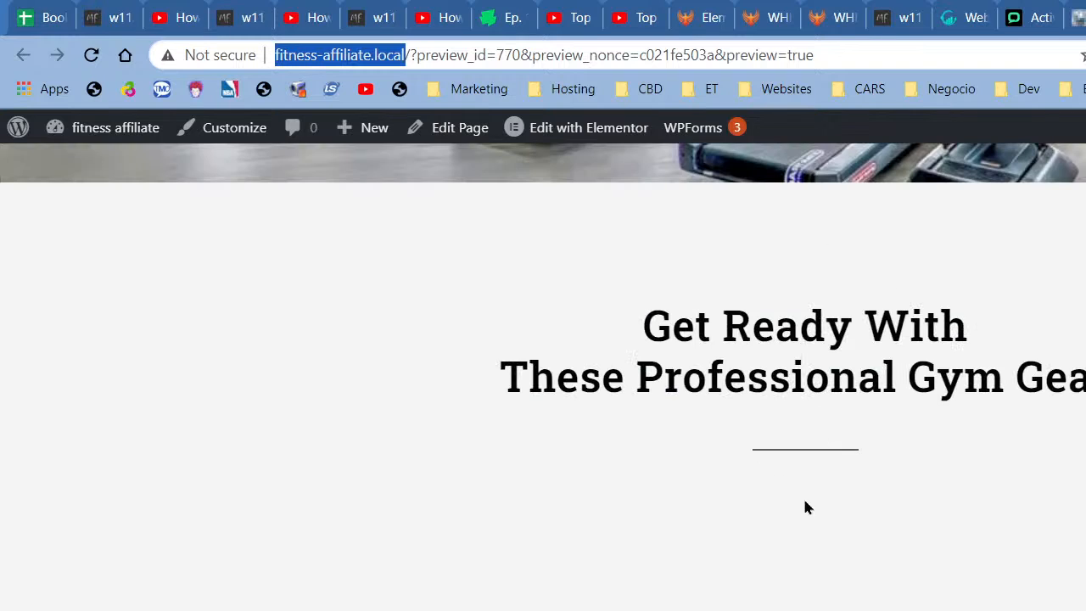
key(ctrl+shift+Tab)
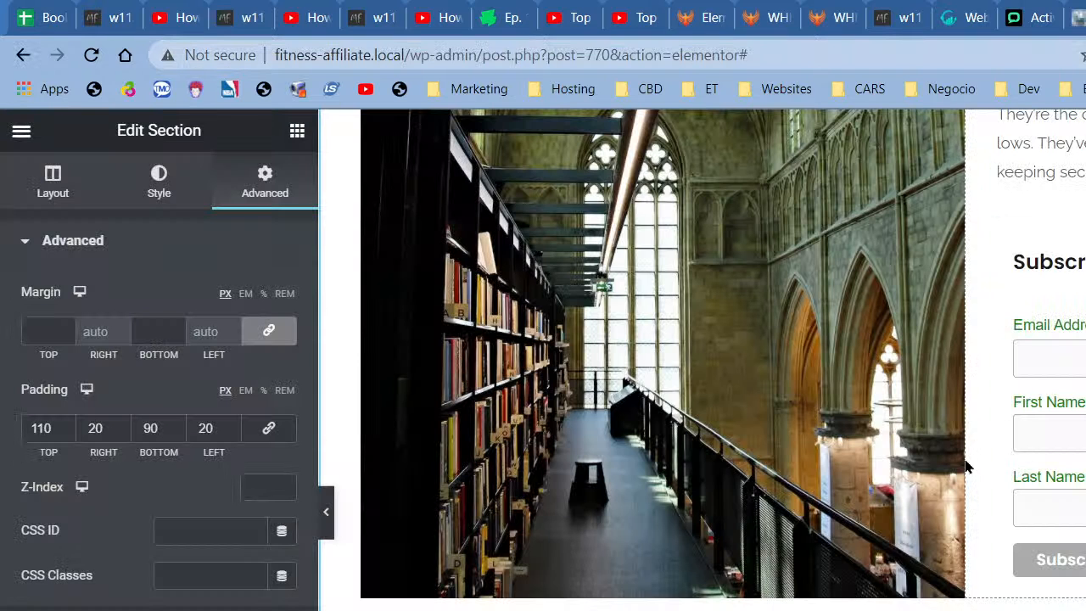
scroll(920, 496, down, 10)
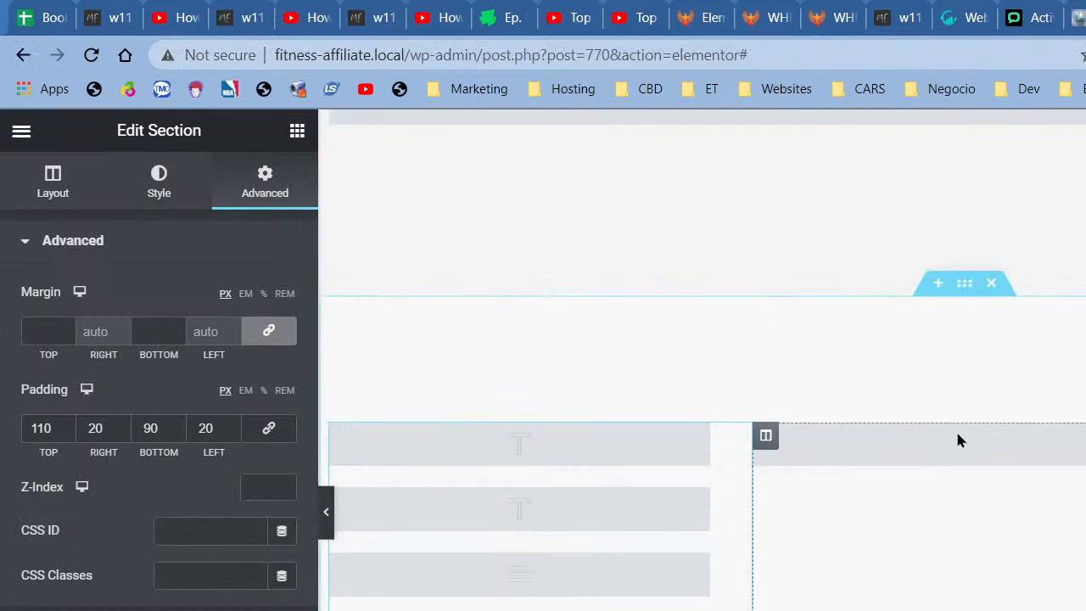
scroll(991, 292, down, 3)
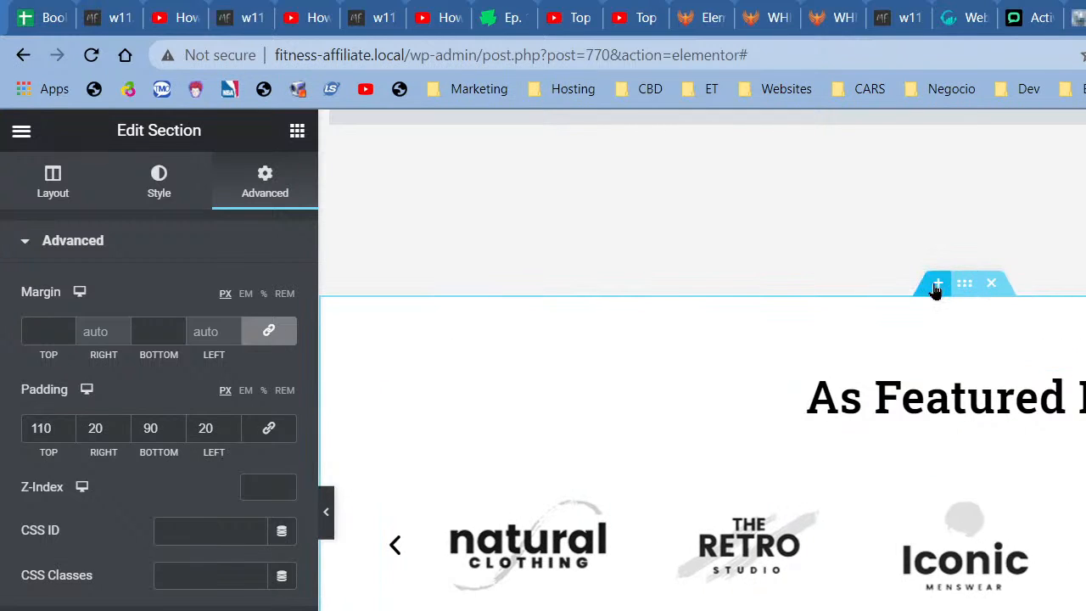
- Insert the "Our Services" template block with three dark service cards above the "As Featured In" section
click(942, 287)
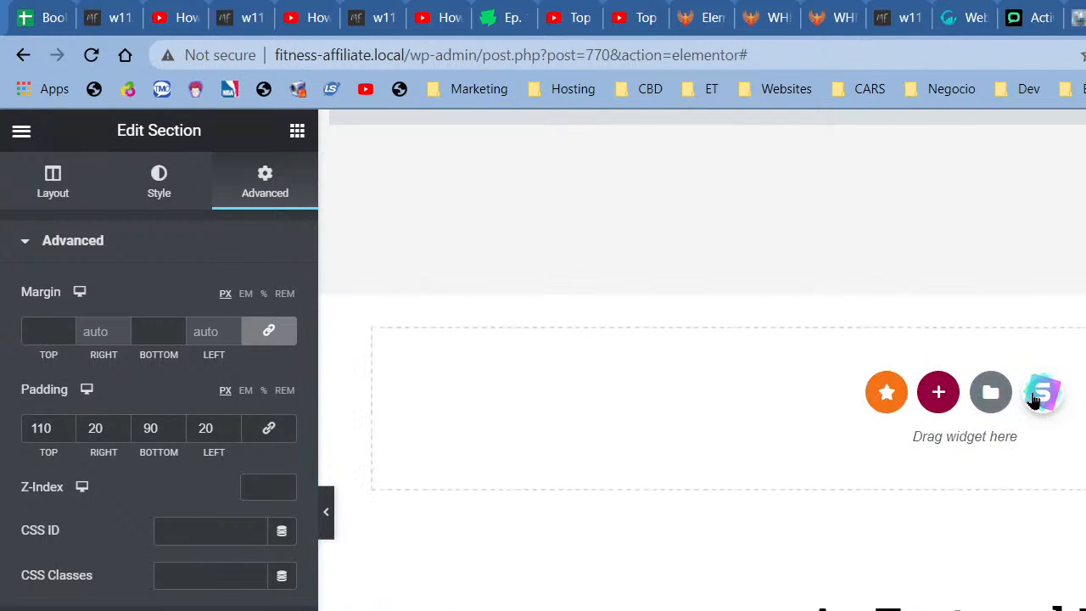
click(1040, 394)
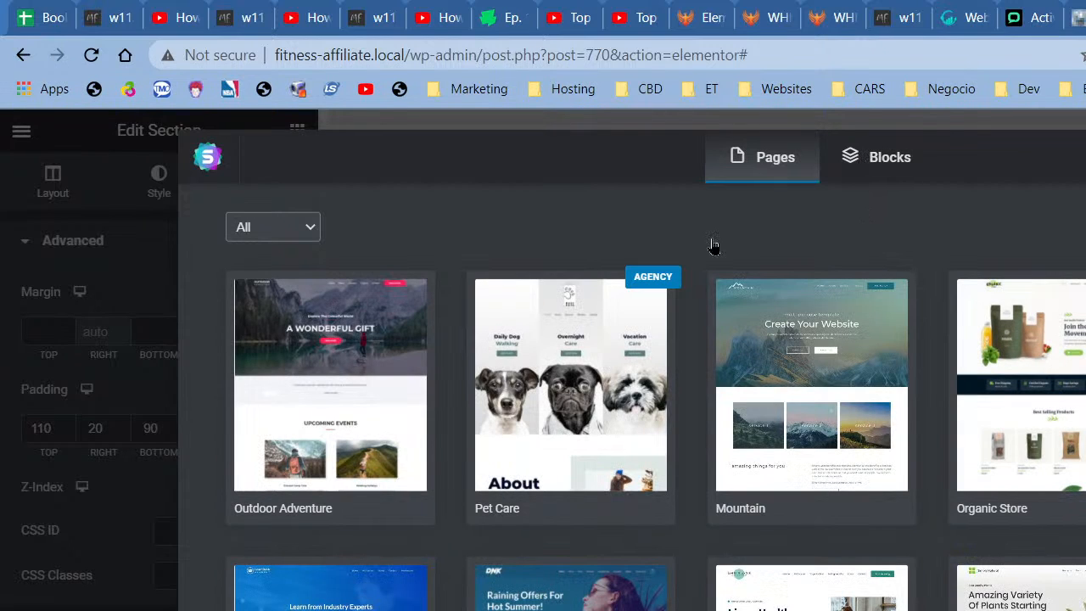
click(840, 162)
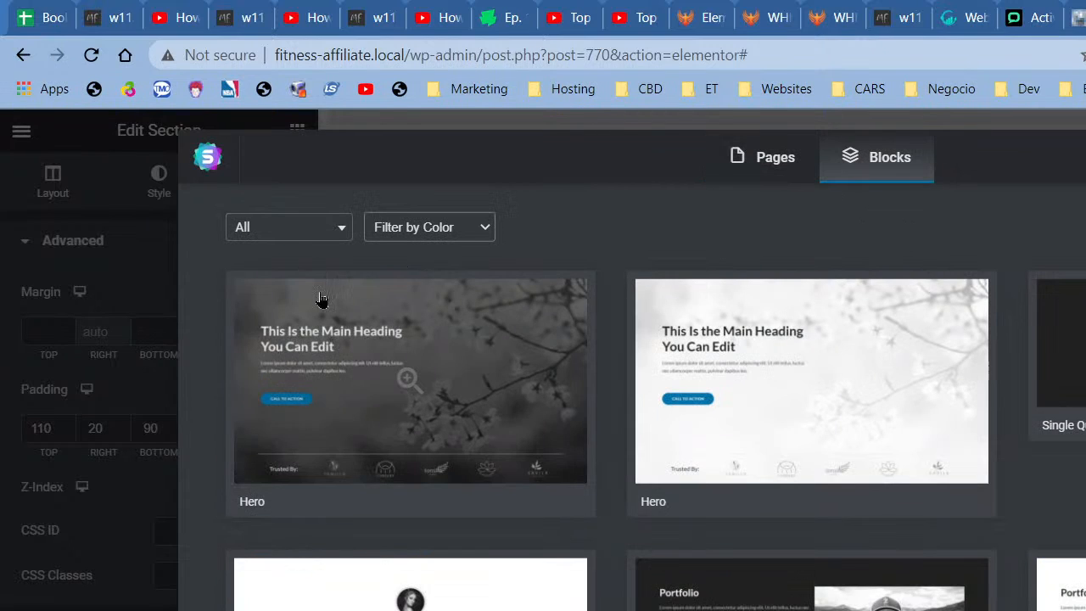
click(314, 241)
scroll(315, 412, down, 3)
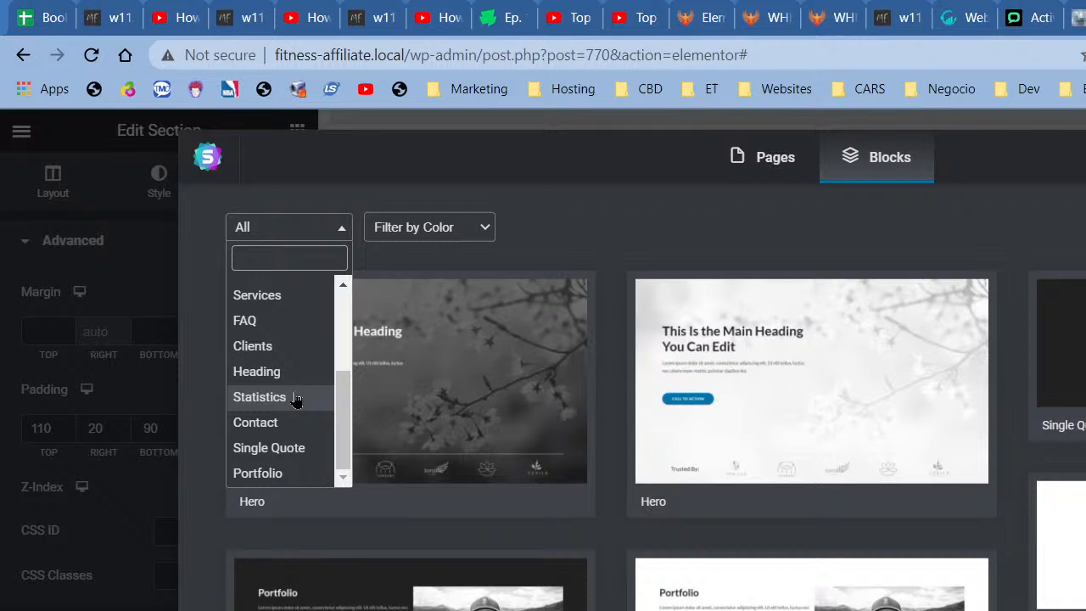
click(286, 305)
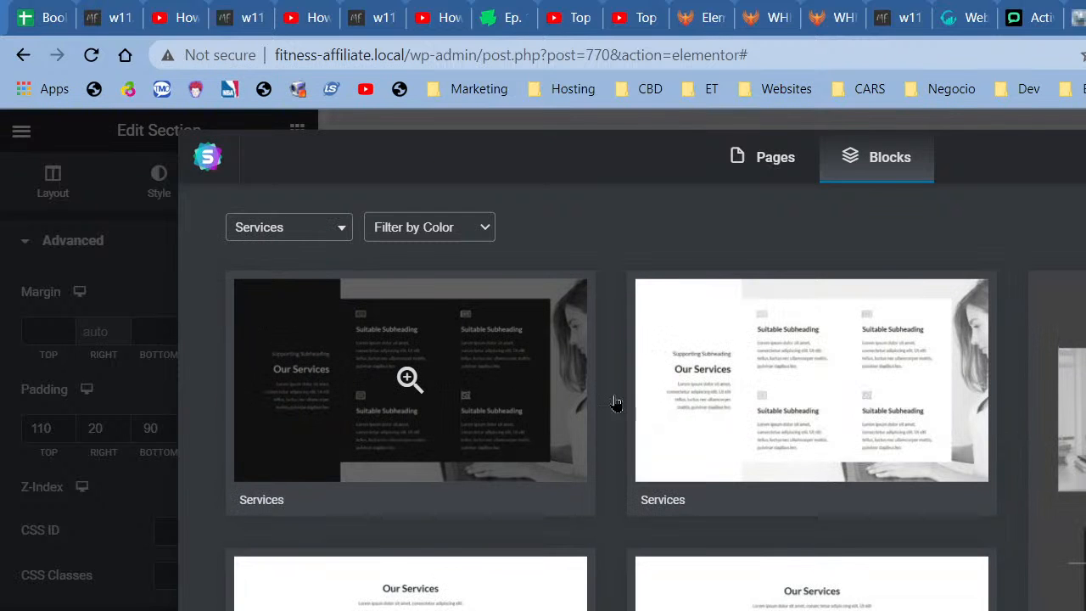
scroll(913, 405, down, 4)
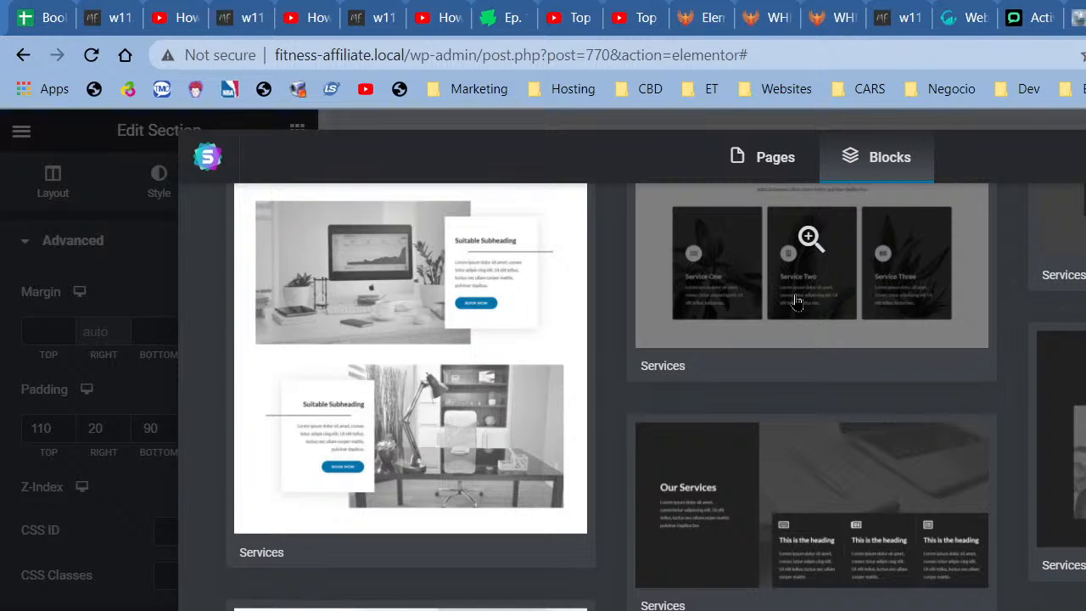
click(863, 314)
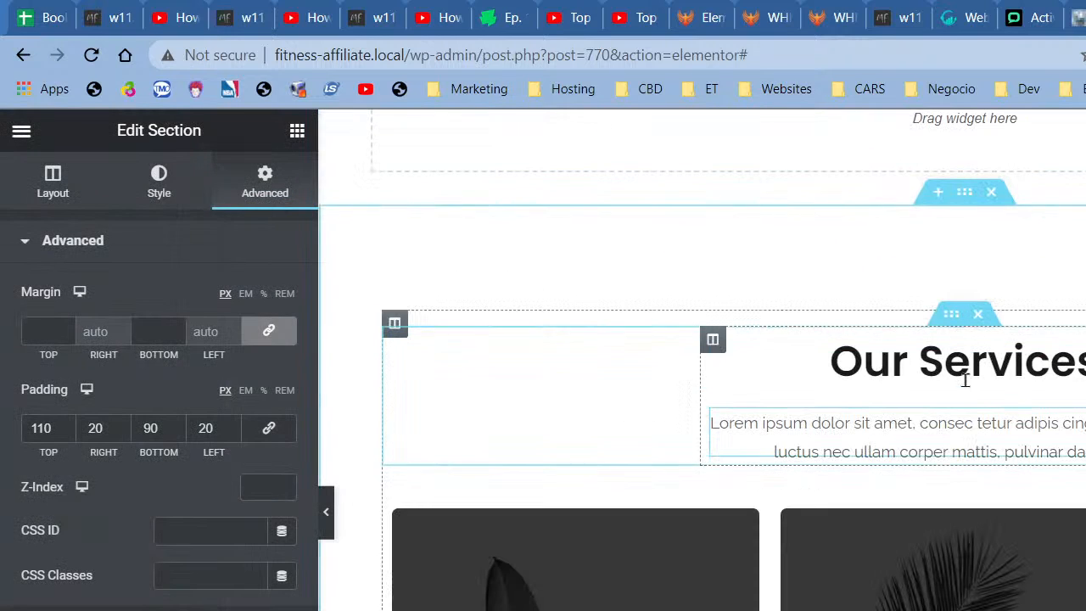
click(712, 360)
click(722, 425)
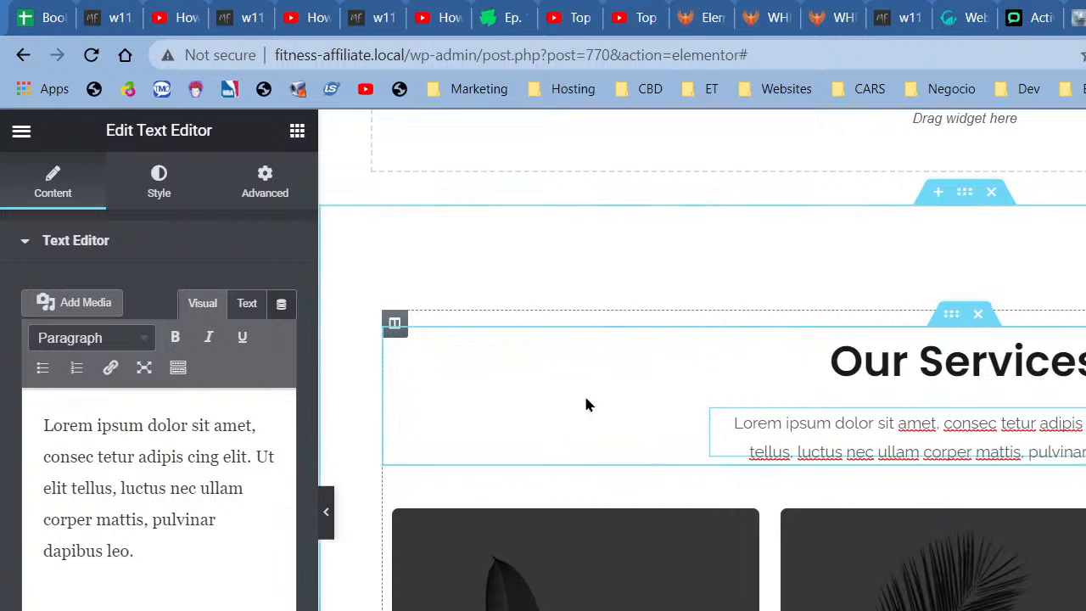
triple_click(235, 544)
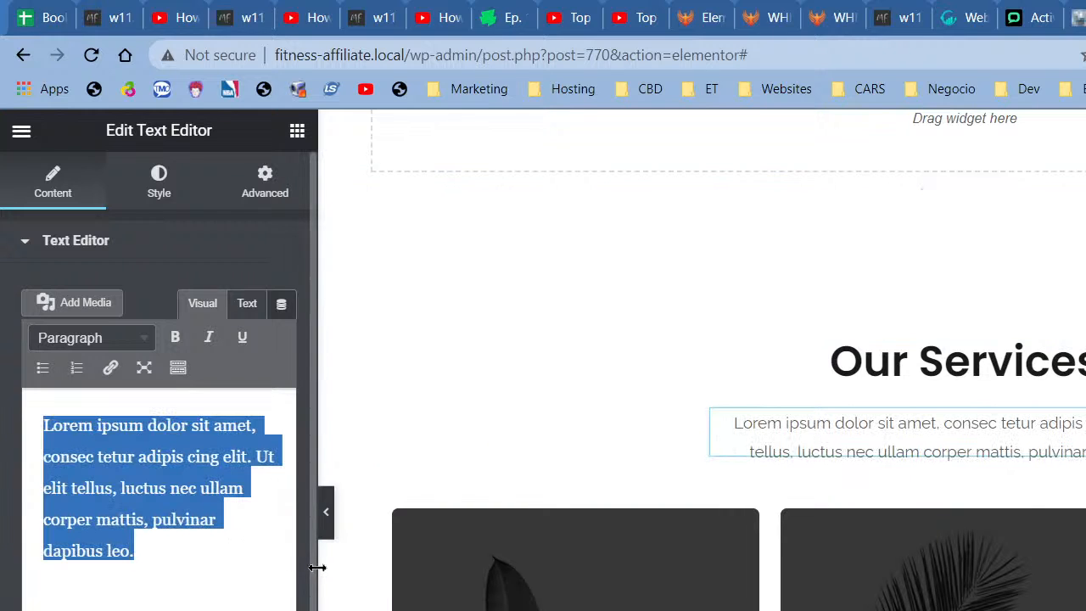
key(Left)
text(Get jhekp)
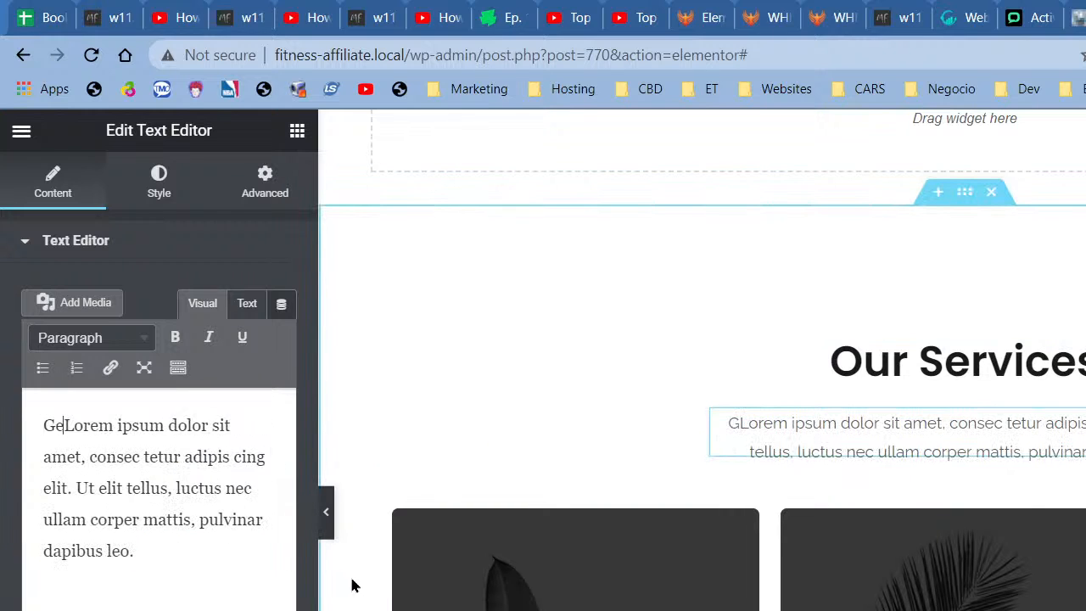
key(BackSpace)
key(BackSpace)
key(BackSpace)
key(BackSpace)
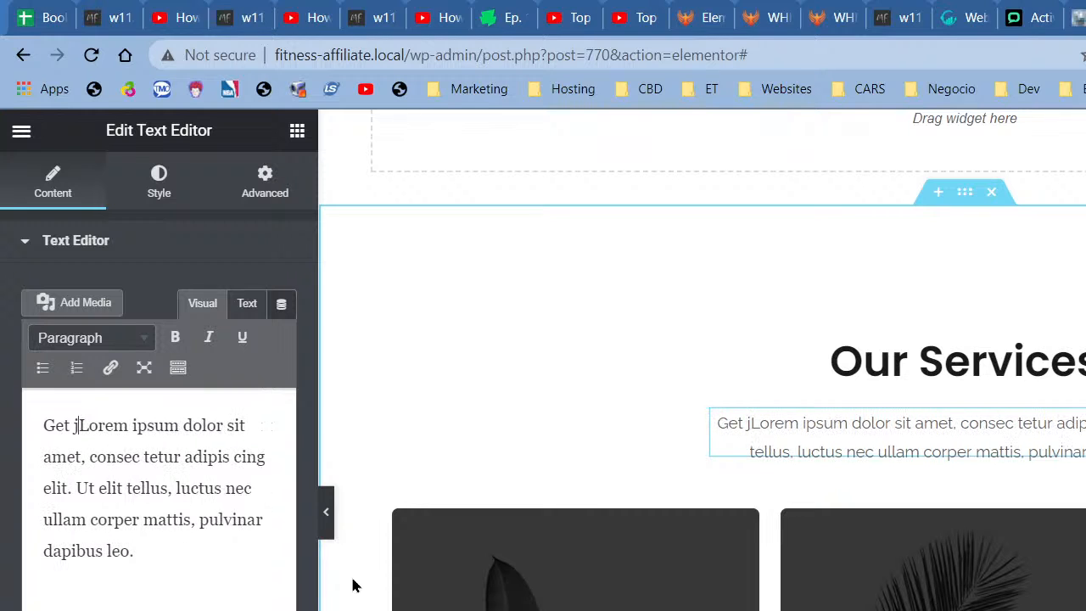
key(BackSpace)
key(BackSpace)
key(BackSpace)
key(BackSpace)
key(BackSpace)
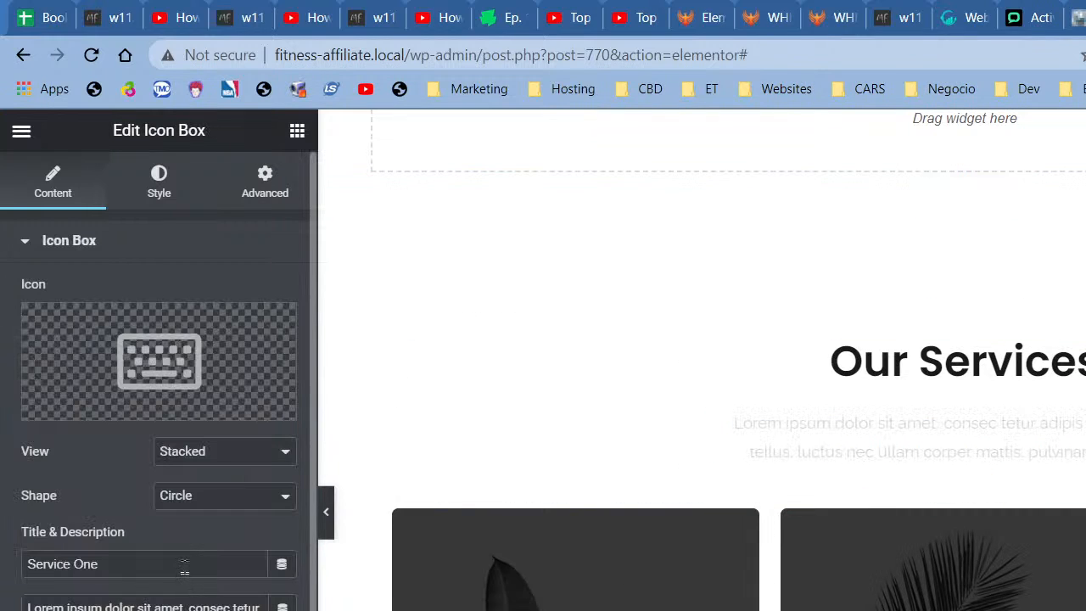
- Title the first service card "Muscle Building" and the second one "Fitness & Exercise"
triple_click(167, 570)
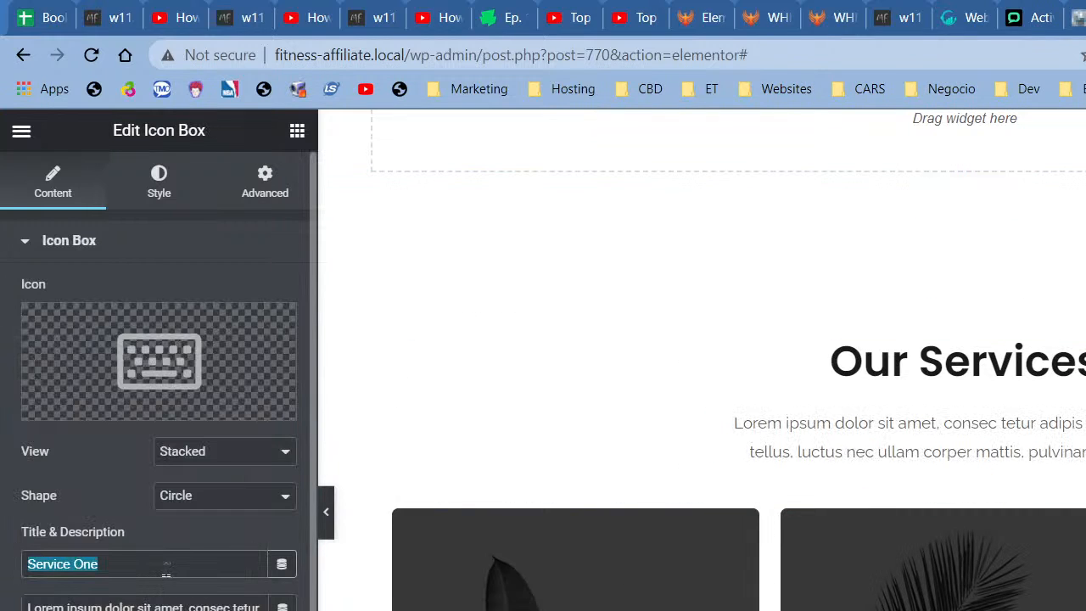
text(Muscle Building)
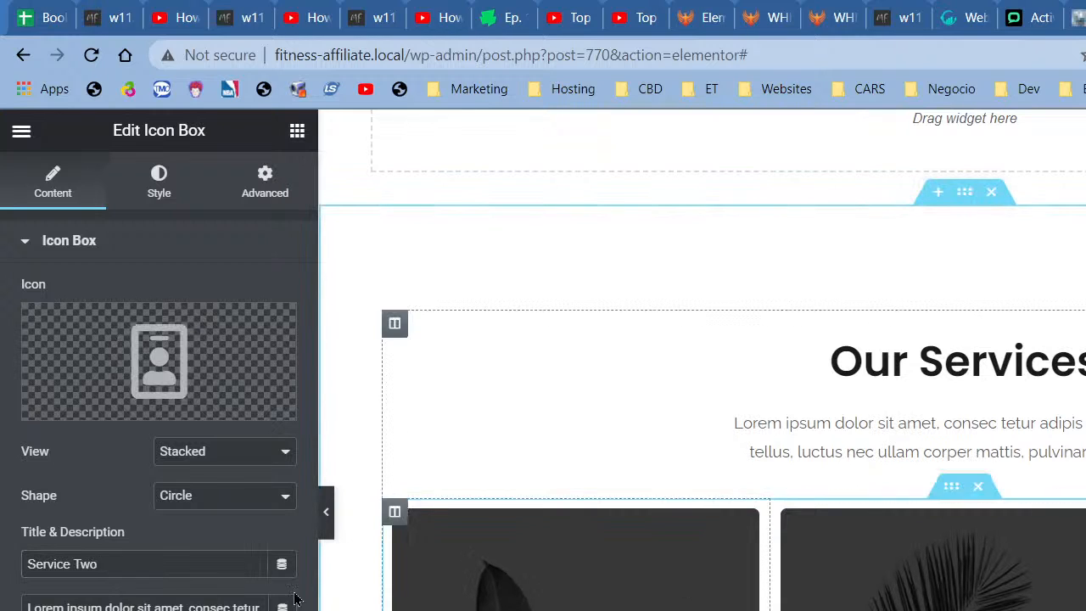
triple_click(183, 563)
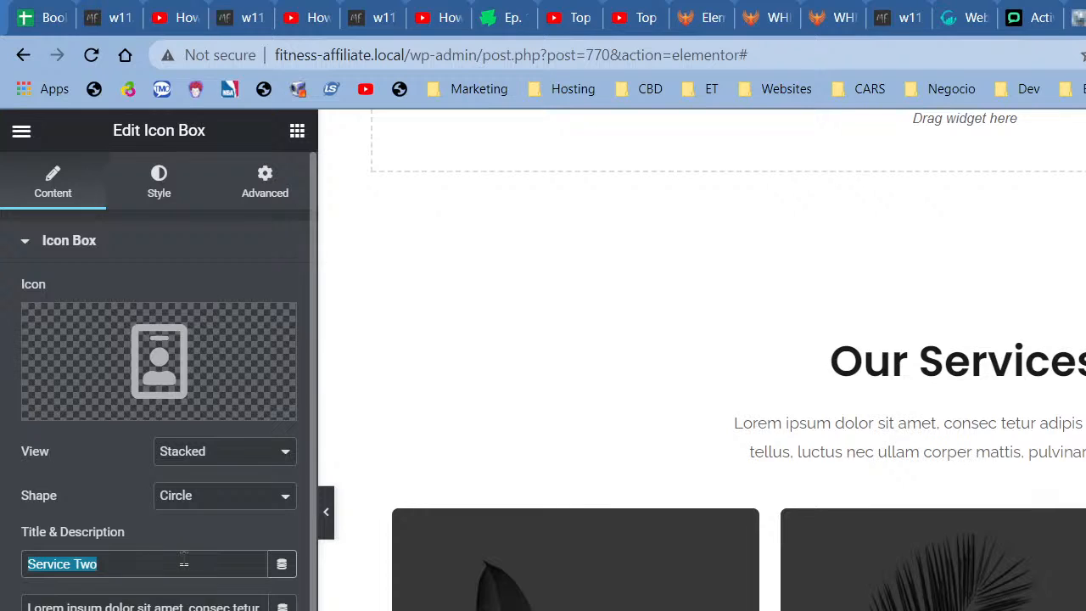
text(f)
key(BackSpace)
text(Ft)
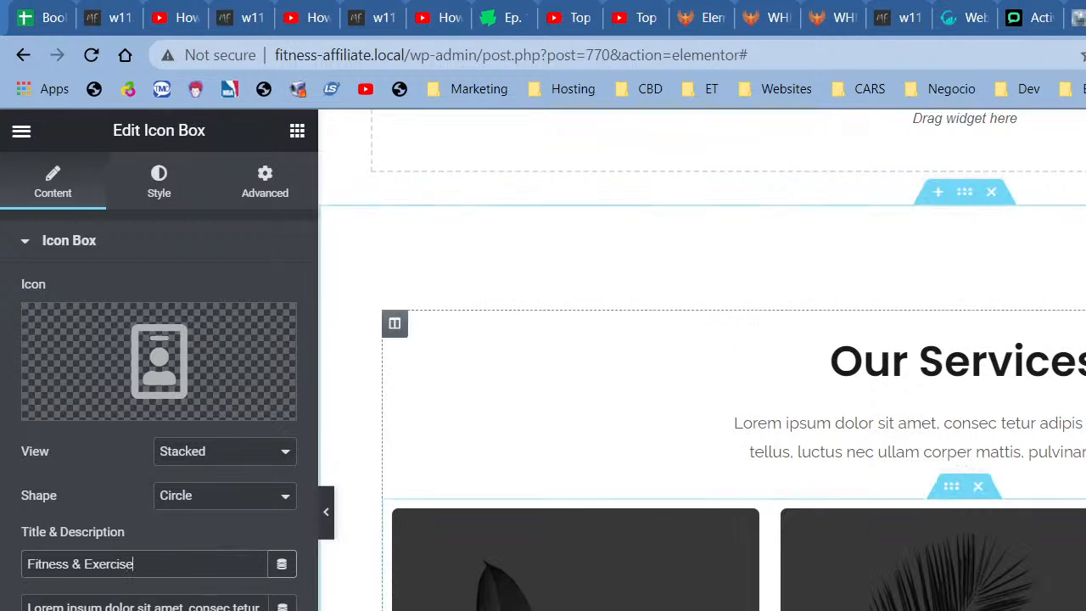
click(1085, 594)
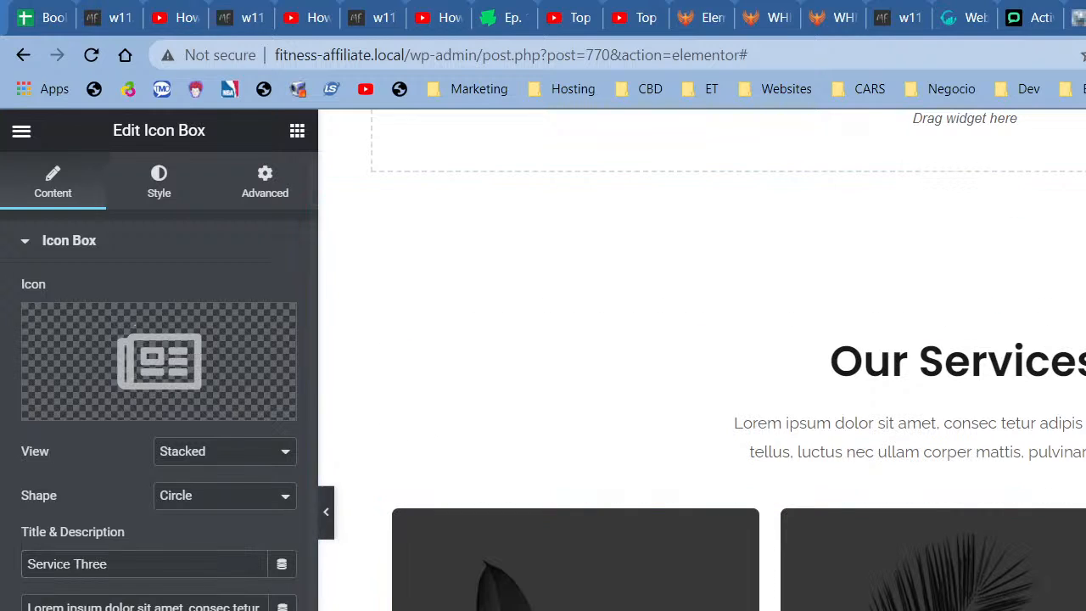
- Title the third service card "Weight Loss & Dieting"
triple_click(161, 575)
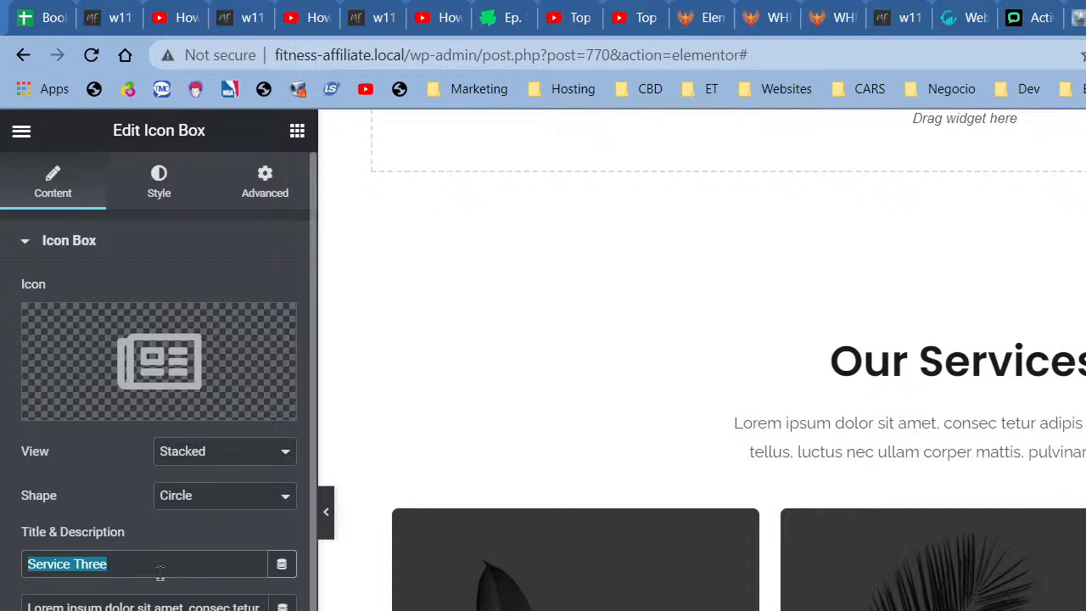
text(Weight Loss & Dieting)
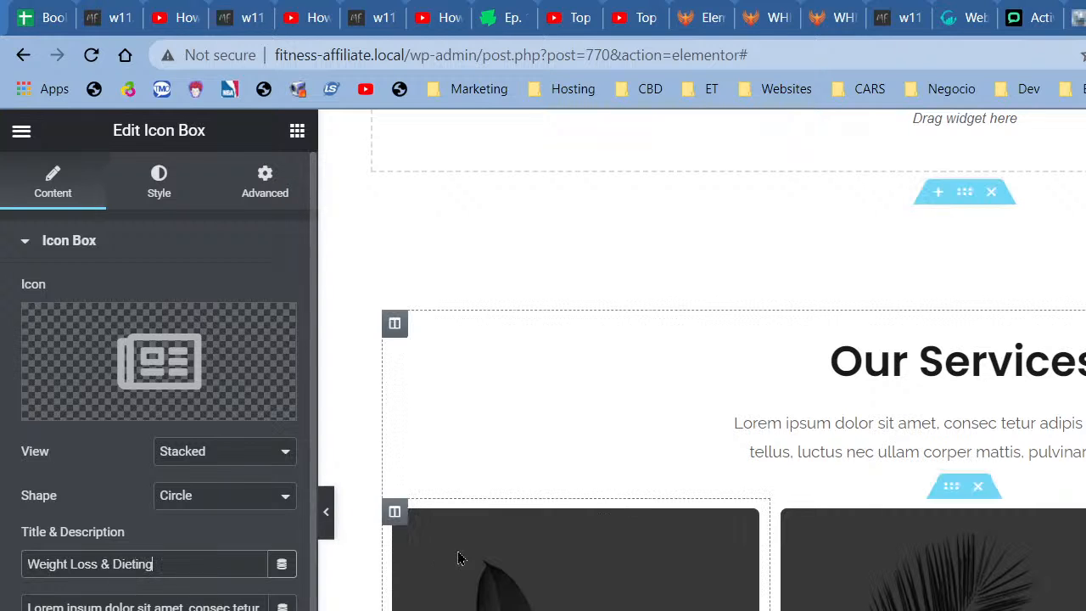
scroll(461, 558, down, 5)
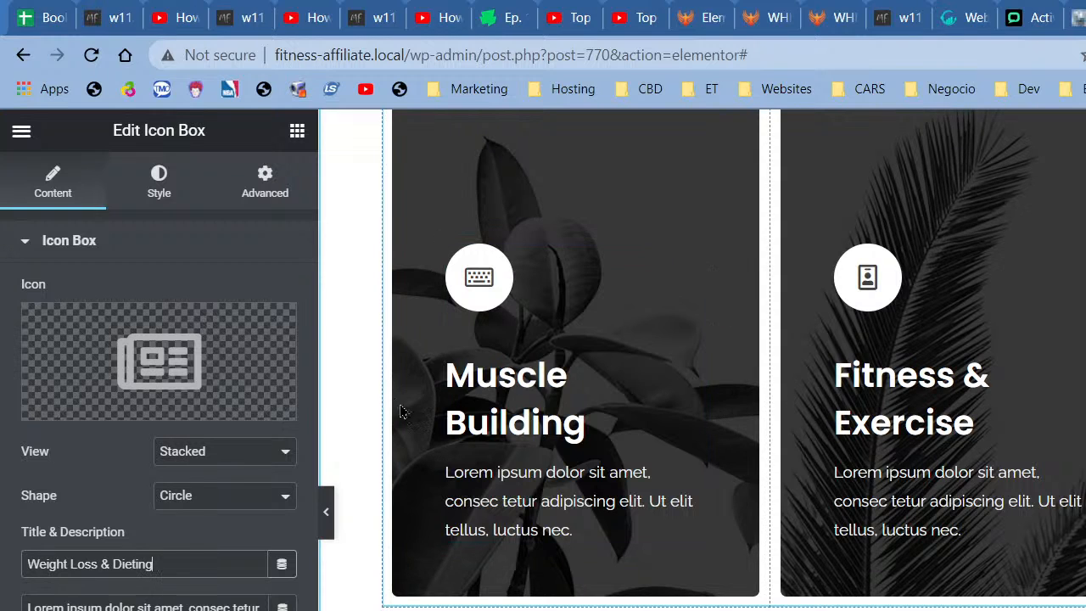
- Review the page at full width down to the clothing promo cards, and delete that row of cards below the "As Featured In" logos
click(325, 511)
scroll(875, 493, up, 5)
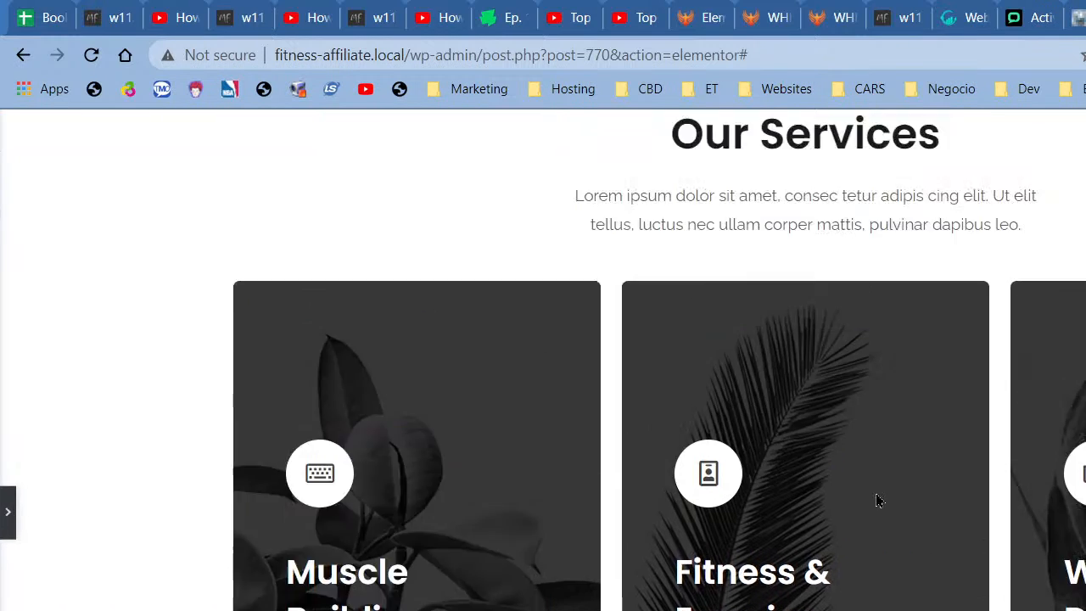
scroll(874, 505, down, 6)
scroll(821, 514, down, 5)
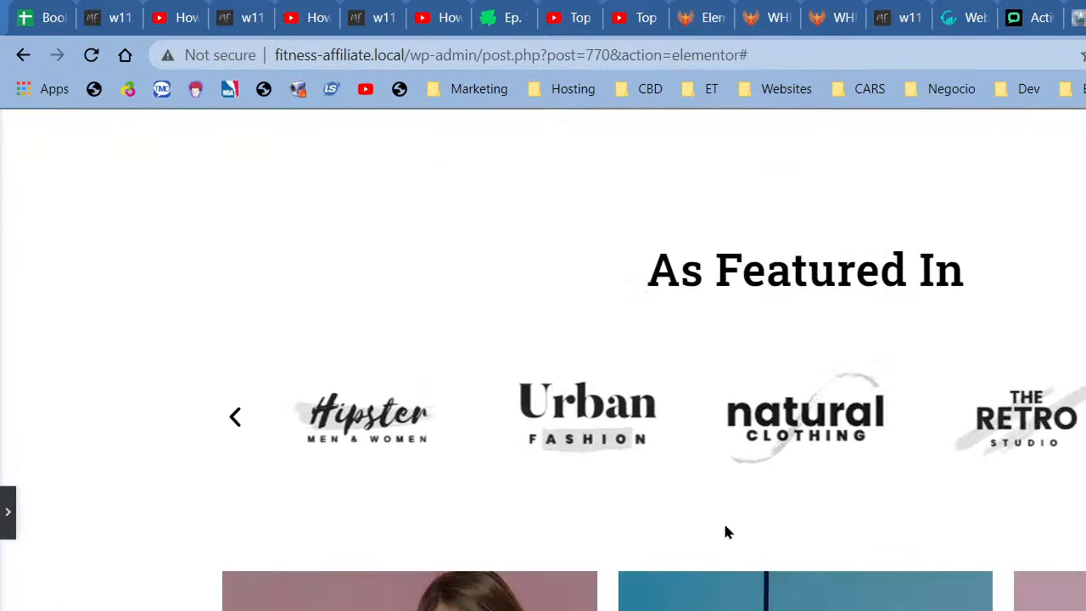
scroll(885, 291, down, 5)
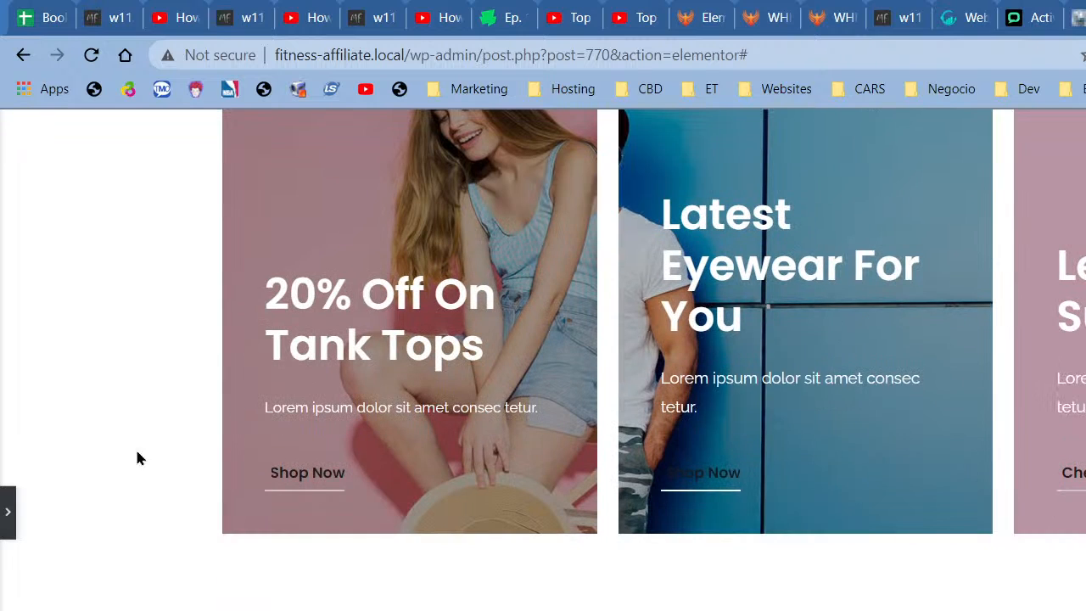
key(ctrl+p)
scroll(933, 399, up, 3)
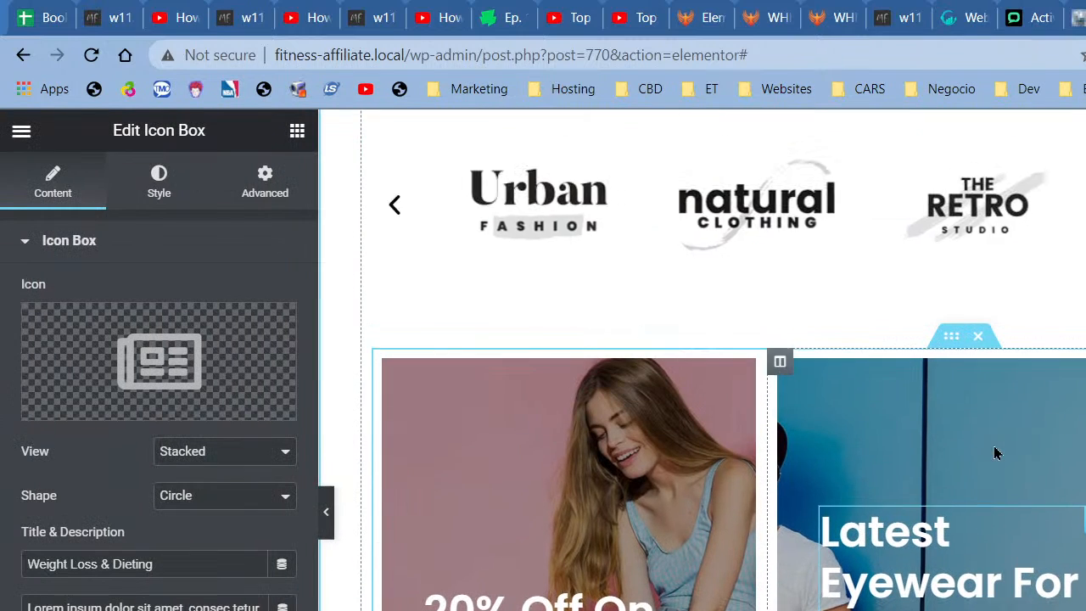
click(978, 339)
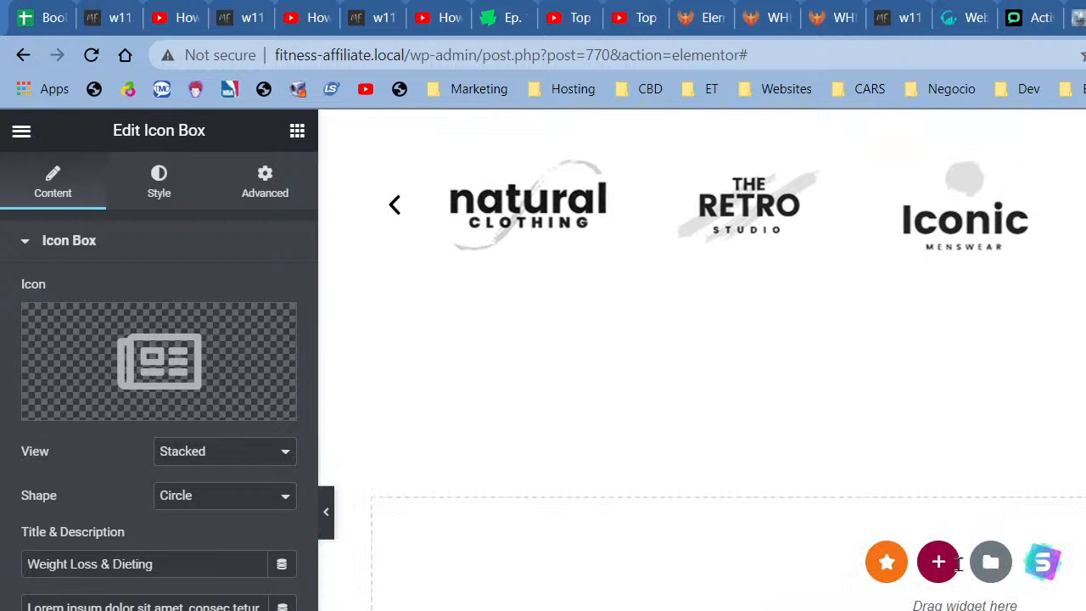
- Insert the white "Our Happy Clients!" testimonial block with three cards below the "As Featured In" logos
click(1048, 563)
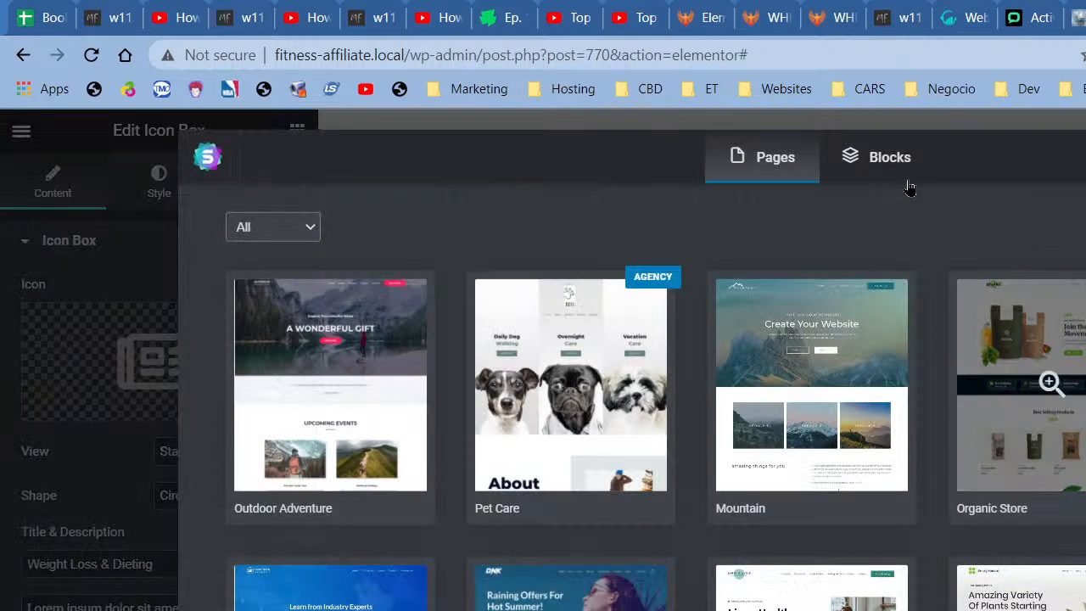
click(901, 170)
click(289, 227)
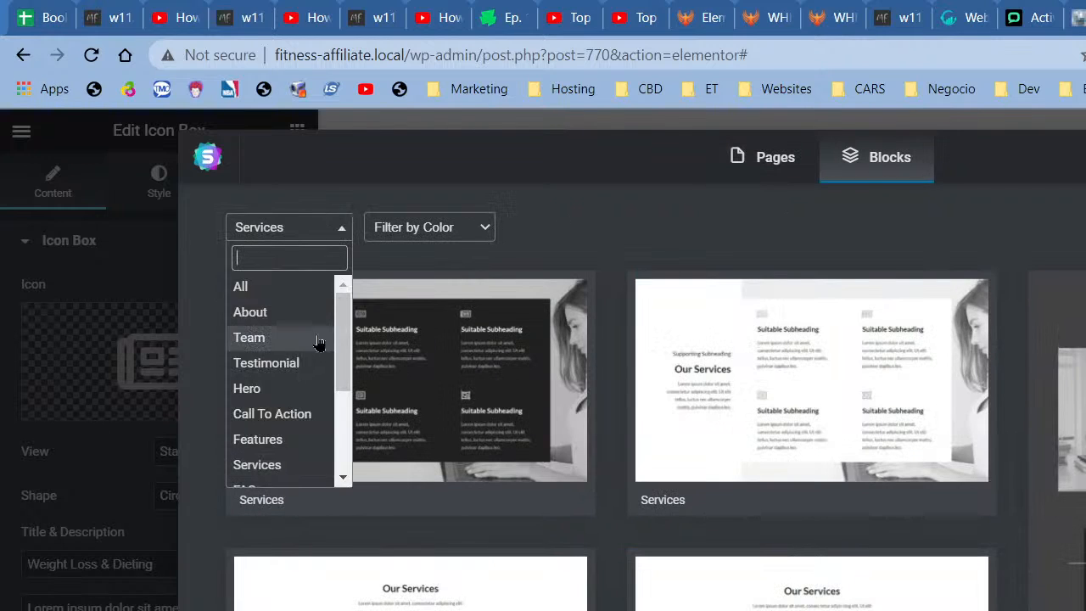
click(297, 363)
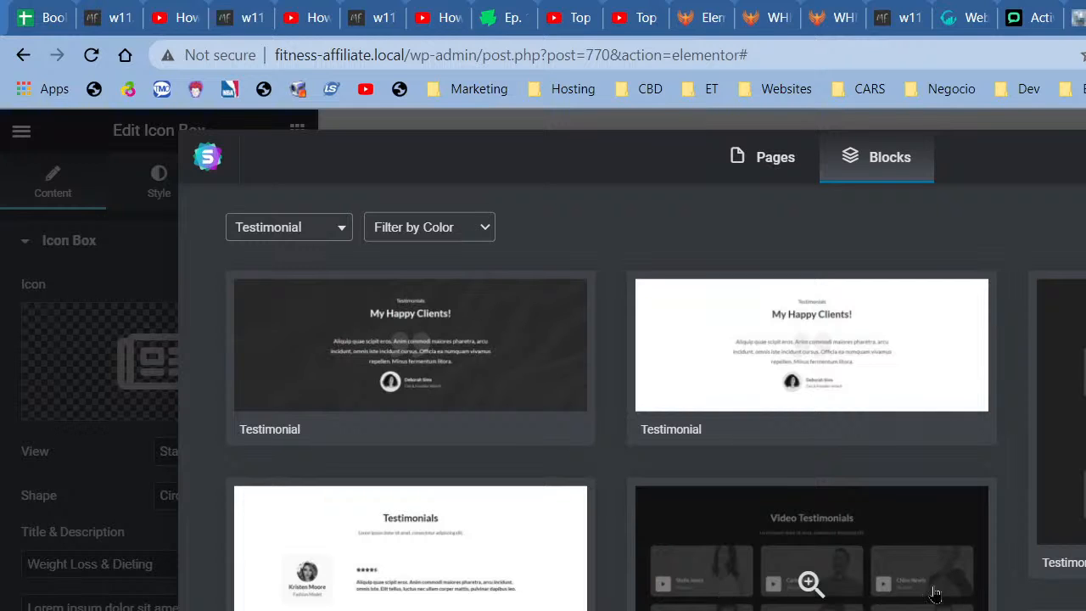
scroll(844, 550, down, 1)
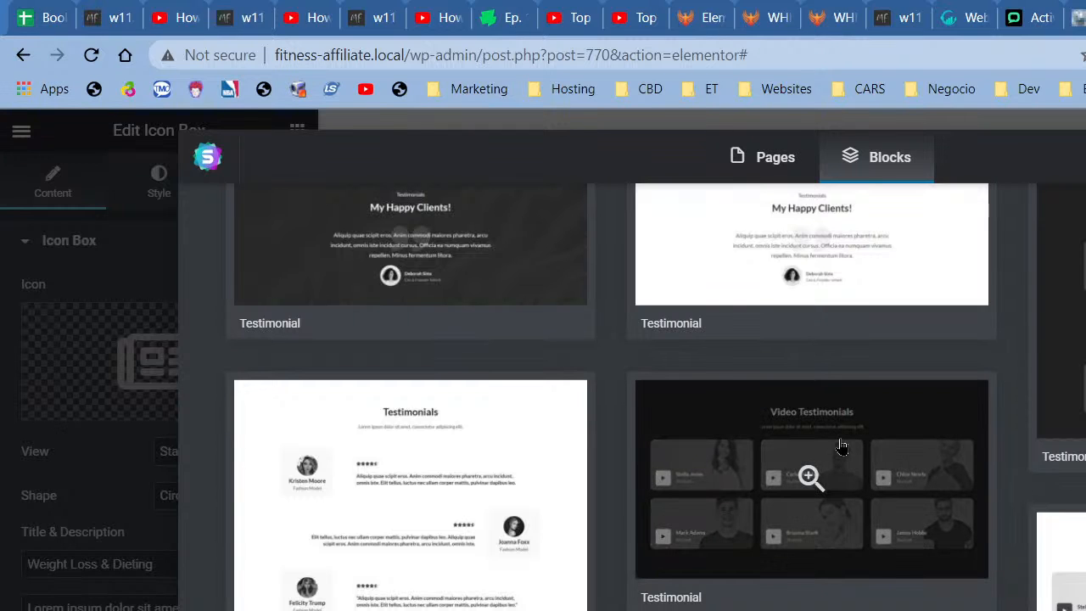
scroll(840, 442, down, 3)
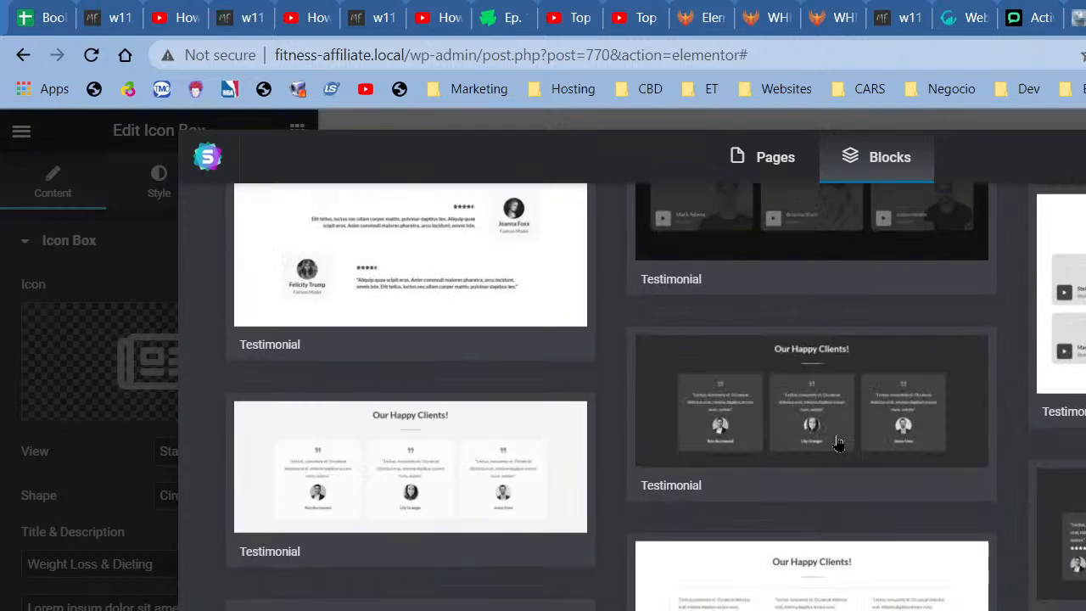
scroll(811, 560, down, 2)
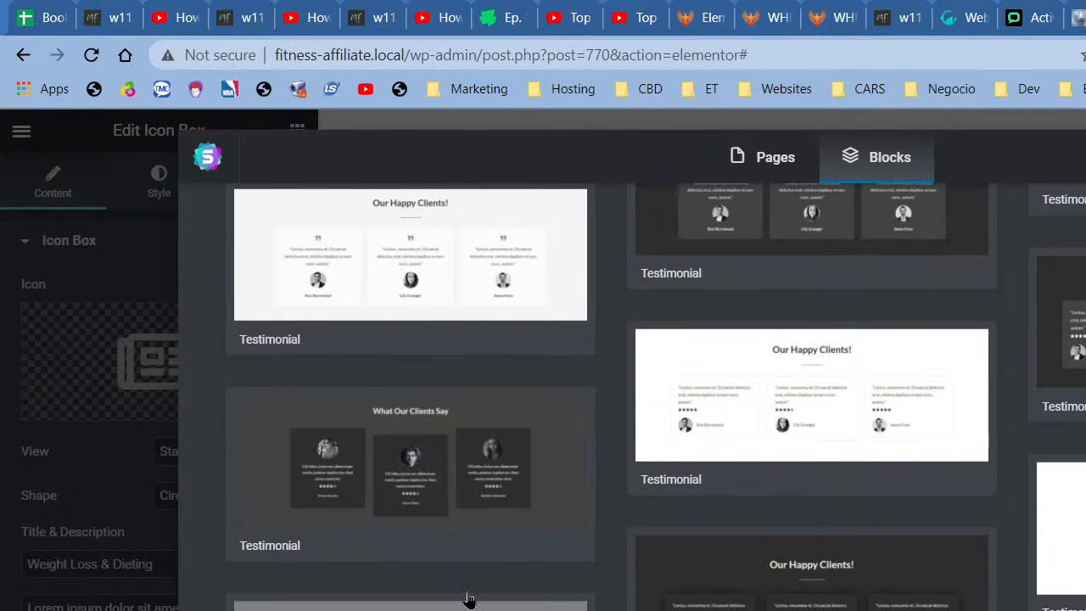
click(517, 607)
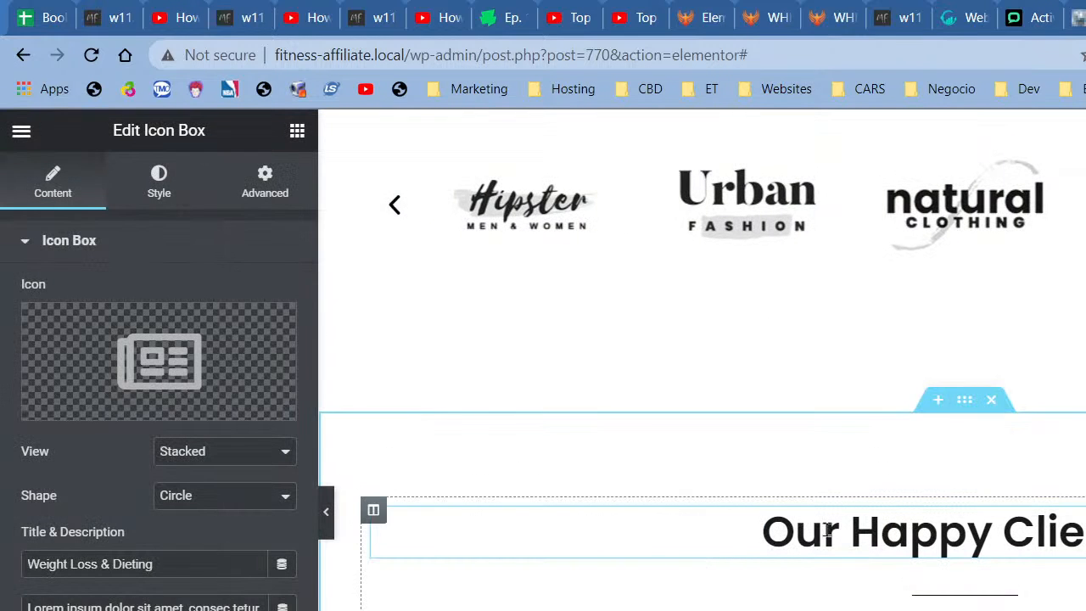
- Change the "Our Happy Clients!" heading to "More People We Have Helped"
click(828, 531)
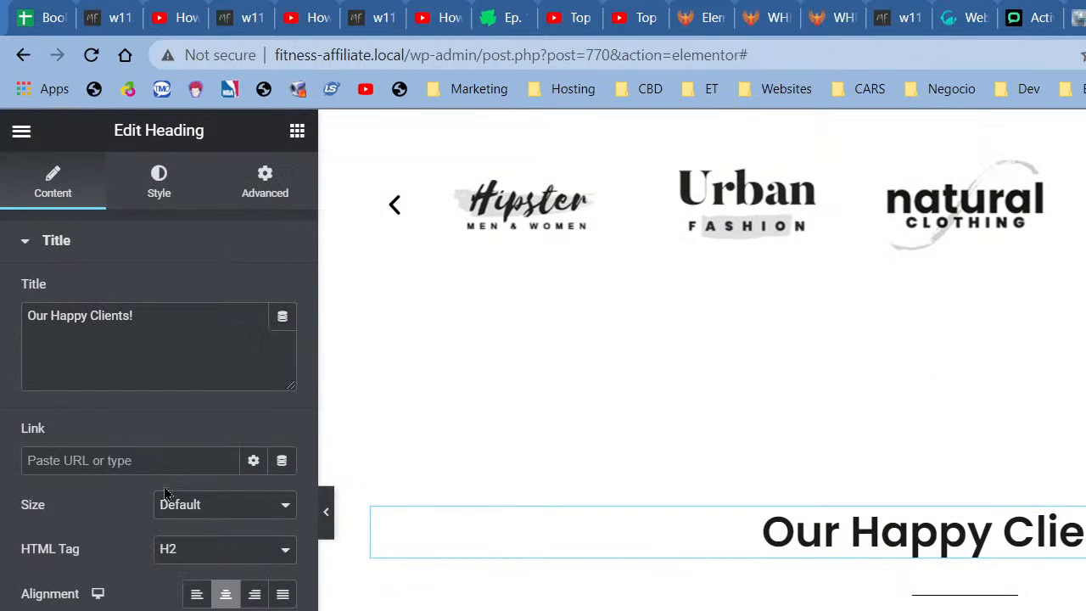
click(143, 360)
key(ctrl+a)
text(Mor EPeo)
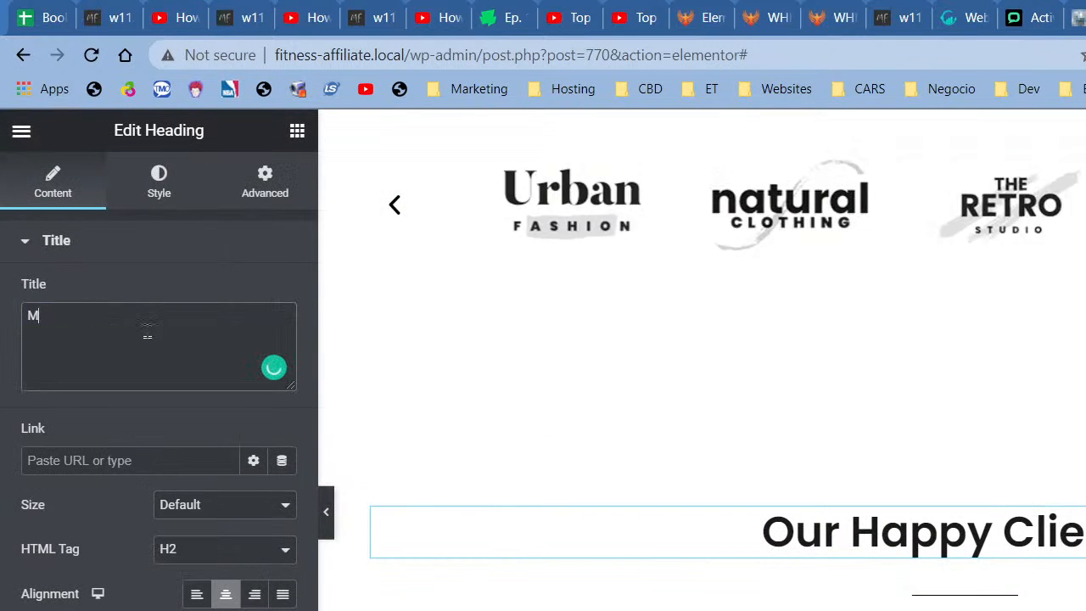
key(BackSpace)
key(BackSpace)
key(BackSpace)
key(BackSpace)
key(BackSpace)
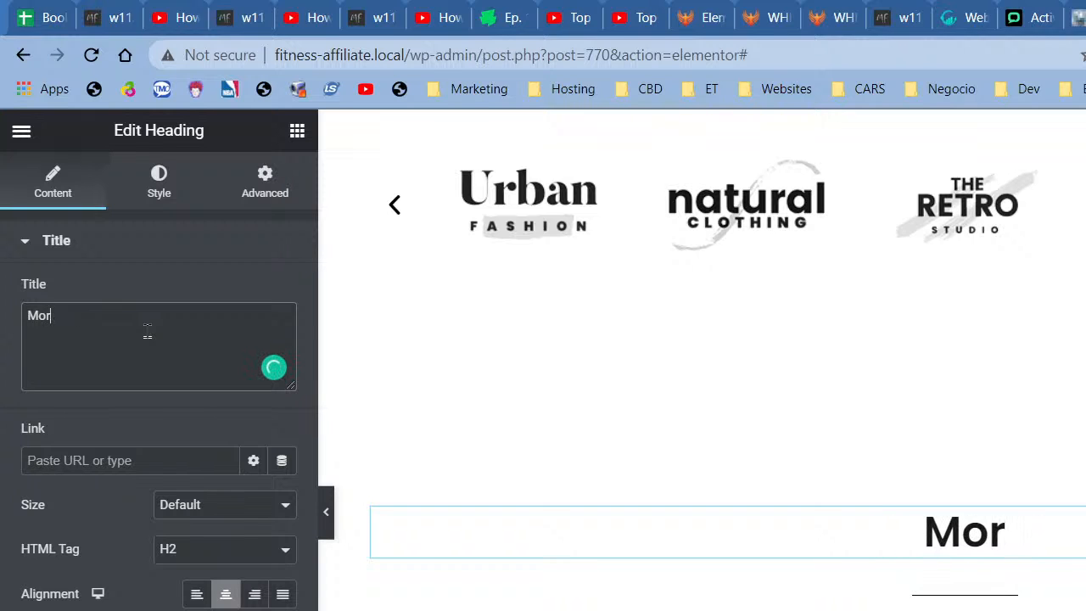
text(e People We )
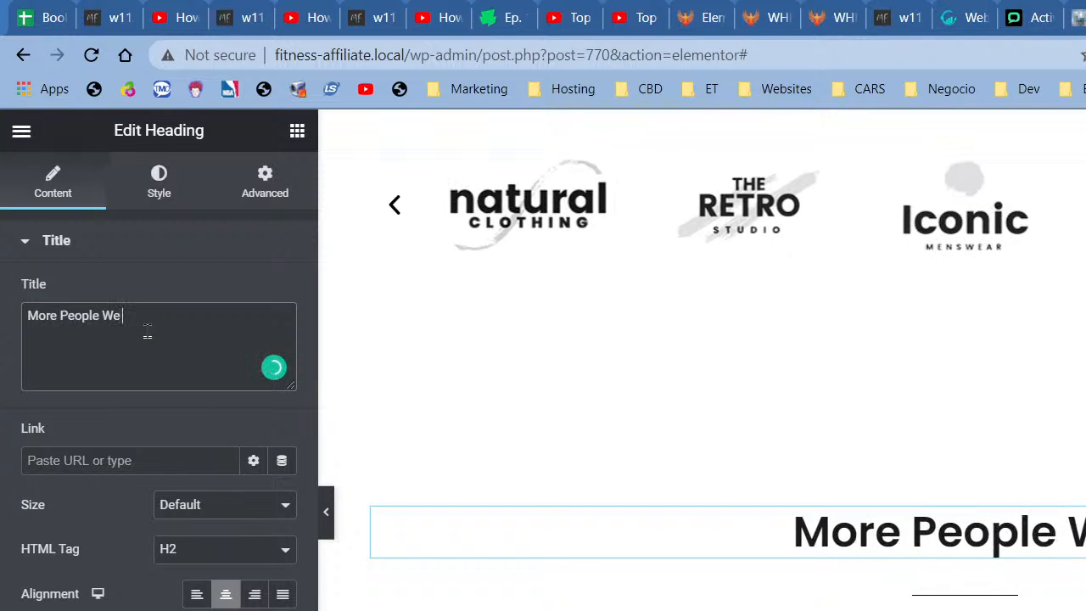
text(Have Helped)
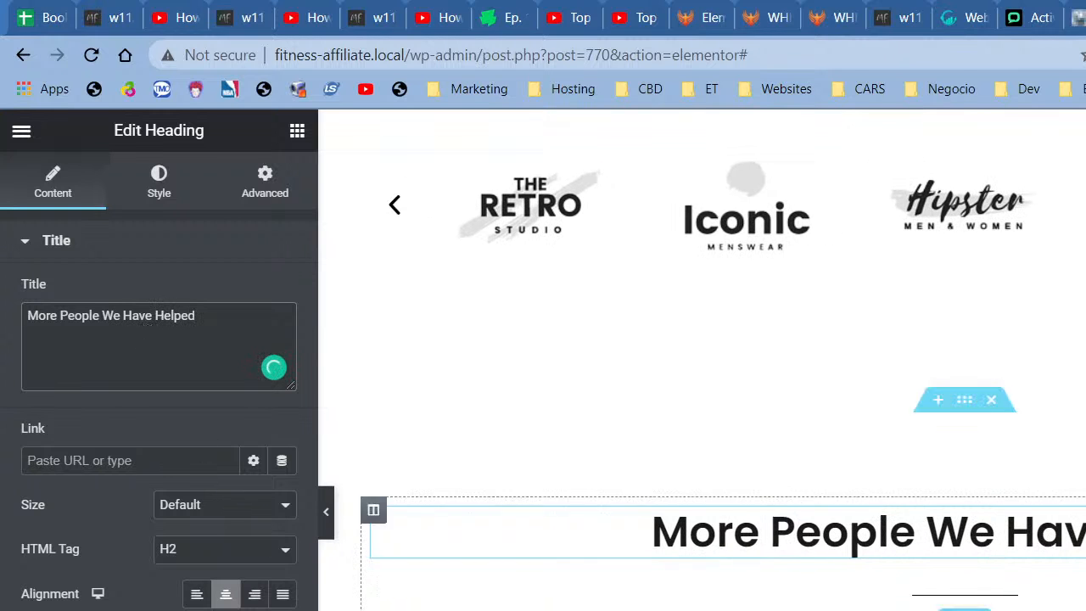
- Insert the dark "Video Testimonials" block between the hero with the "Read Blog" button and the "Get Your Fitness Journey" section
scroll(857, 407, down, 5)
scroll(857, 434, up, 10)
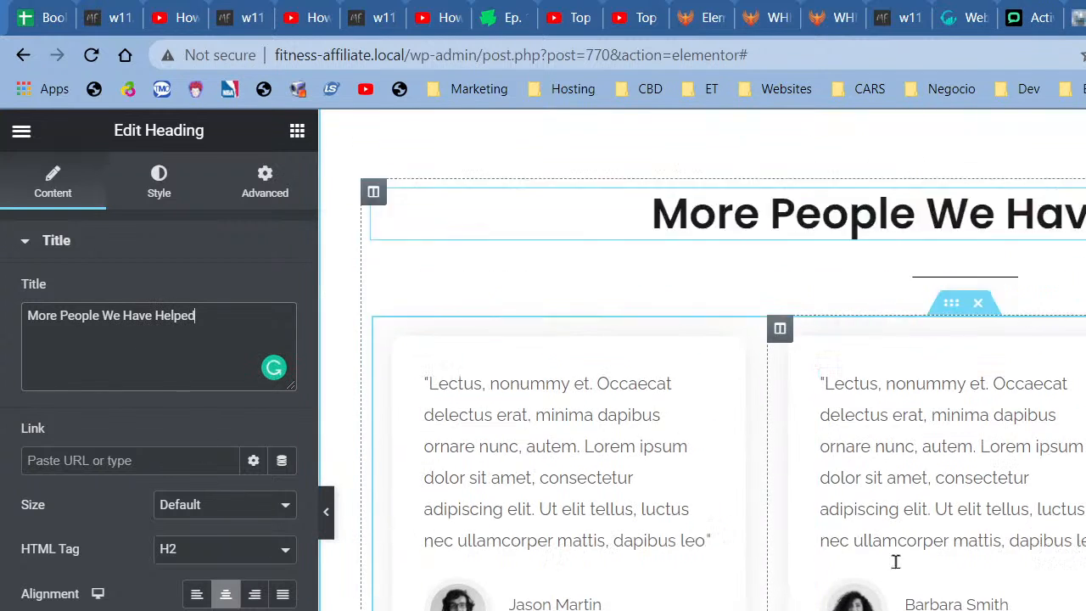
scroll(999, 582, down, 6)
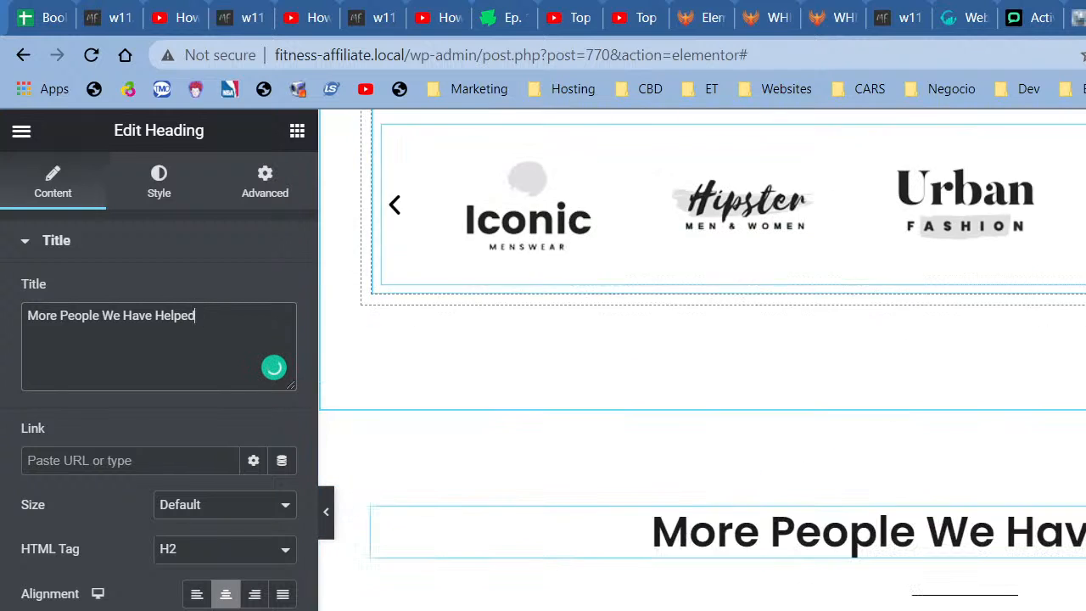
scroll(999, 582, up, 18)
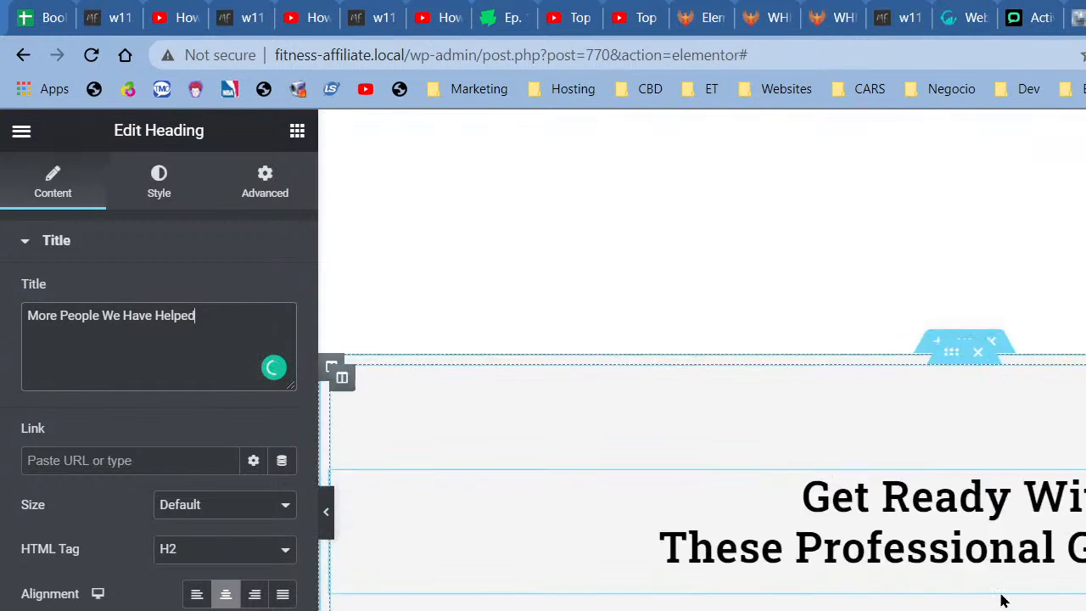
scroll(1002, 594, down, 5)
scroll(981, 472, up, 10)
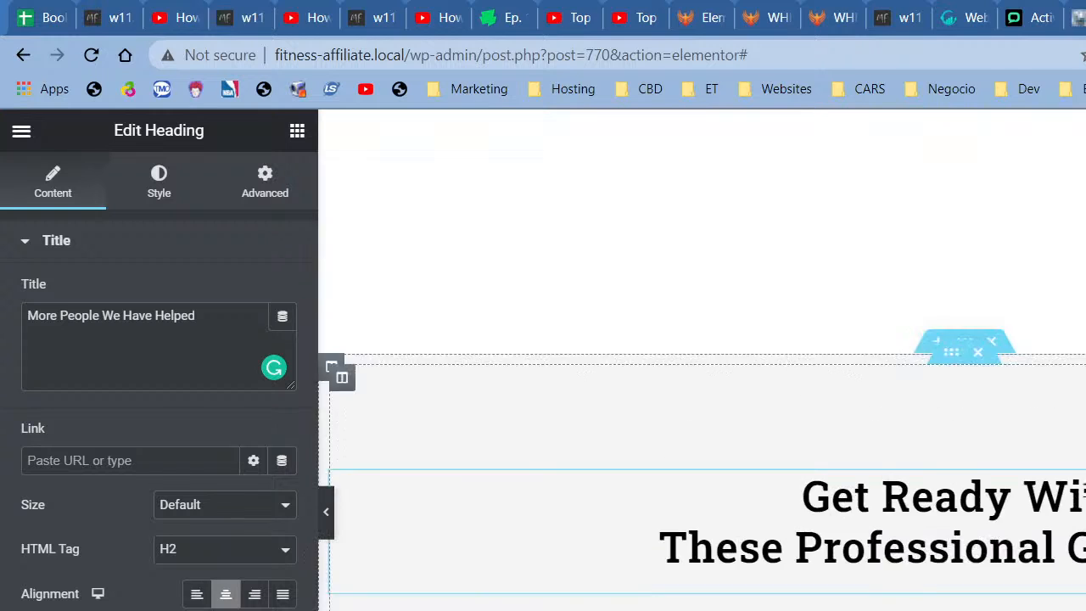
scroll(982, 471, up, 10)
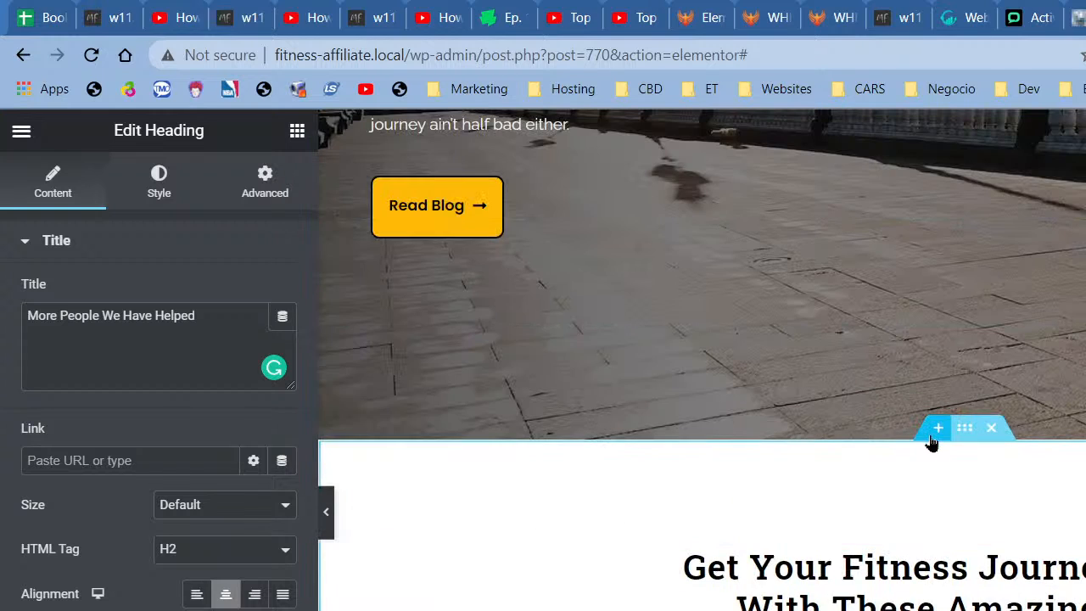
click(938, 429)
click(1044, 539)
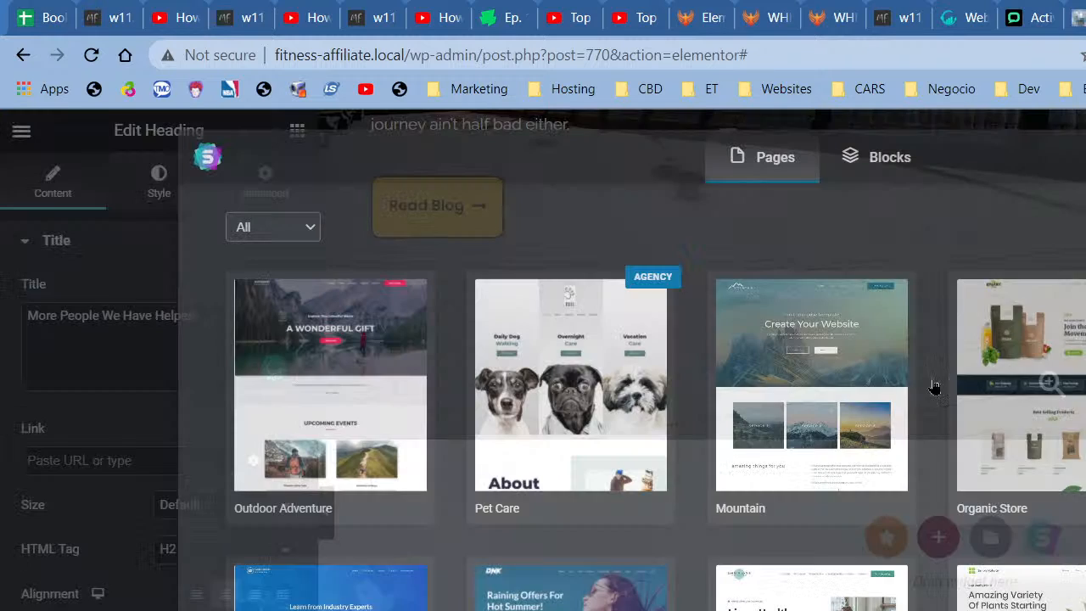
click(869, 172)
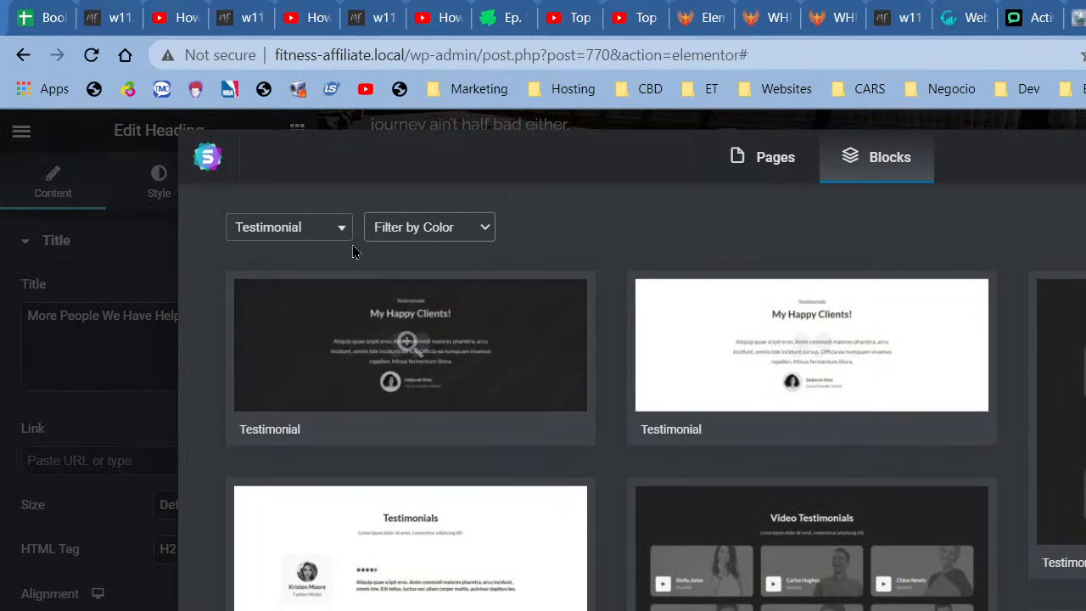
click(730, 530)
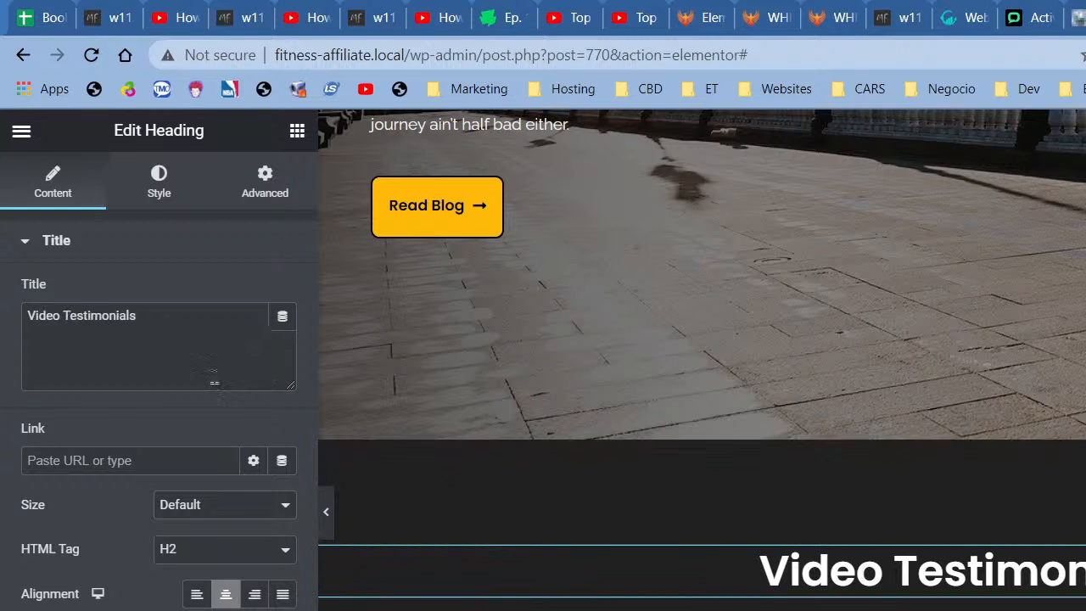
- Change the "Video Testimonials" heading to "Watch Our <br>Body Transformation At Work", with the line break before "Body"
triple_click(180, 360)
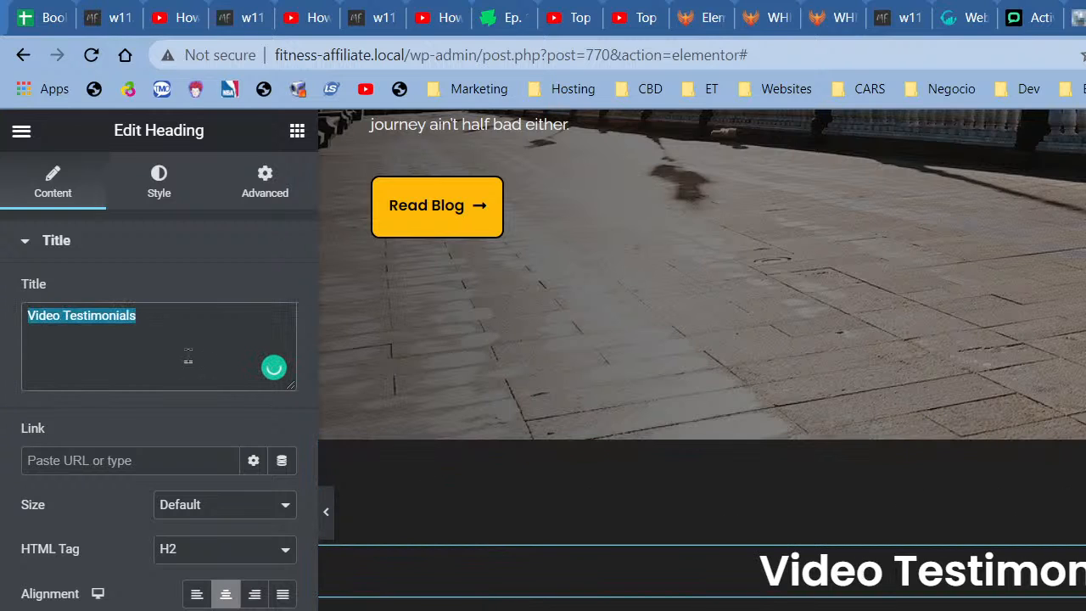
text(HE)
key(BackSpace)
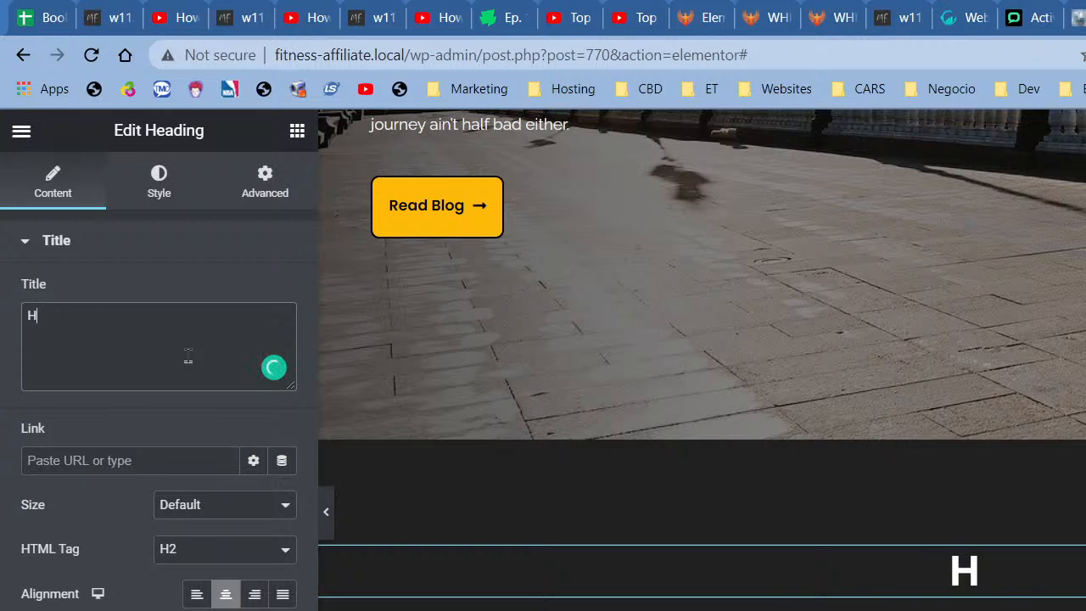
key(BackSpace)
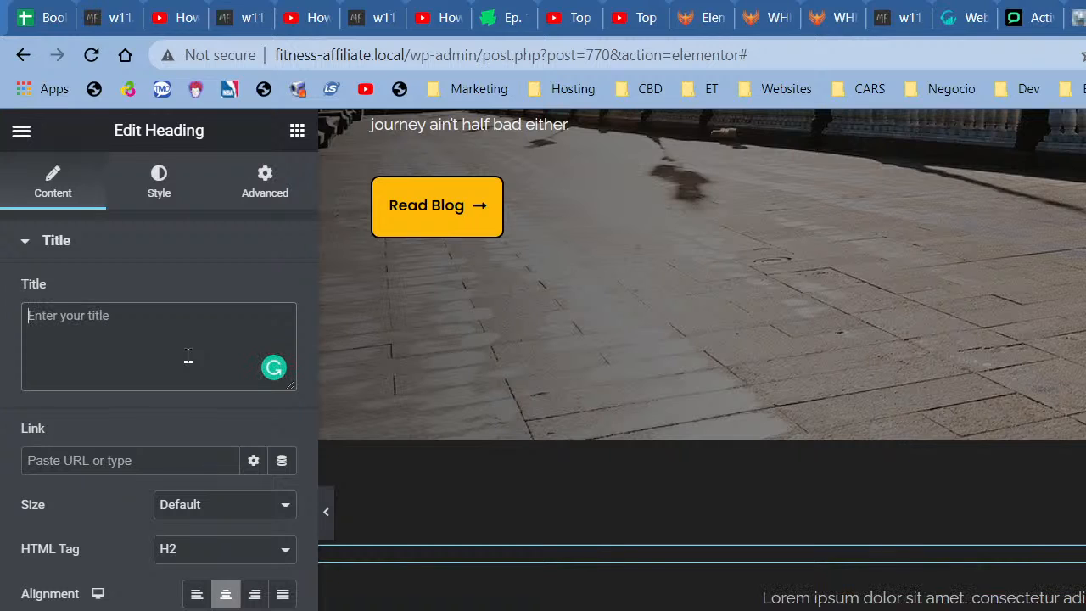
text(Wa)
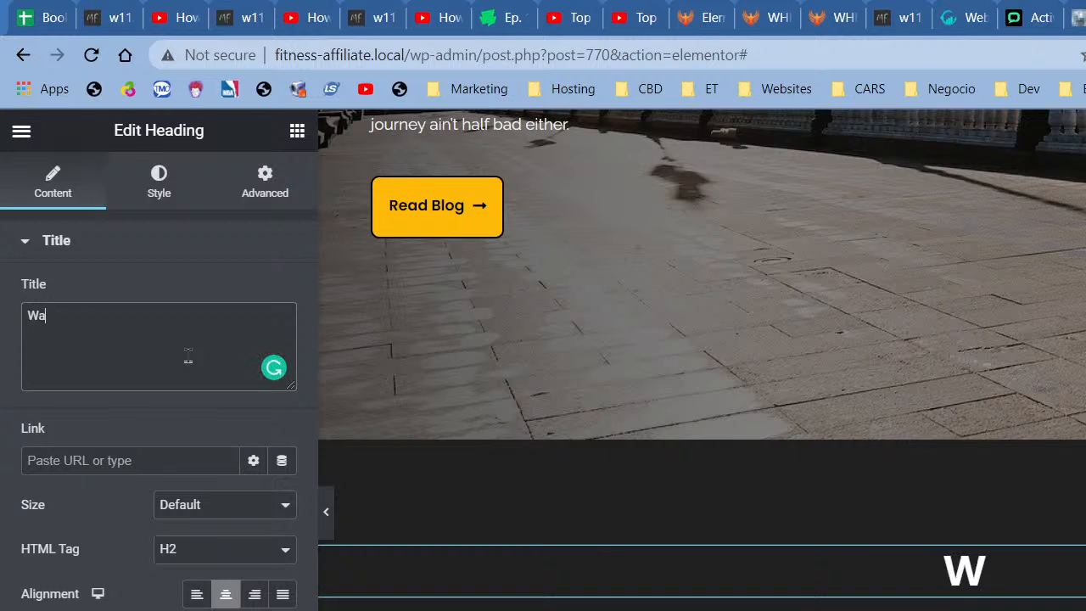
text(tch Ou)
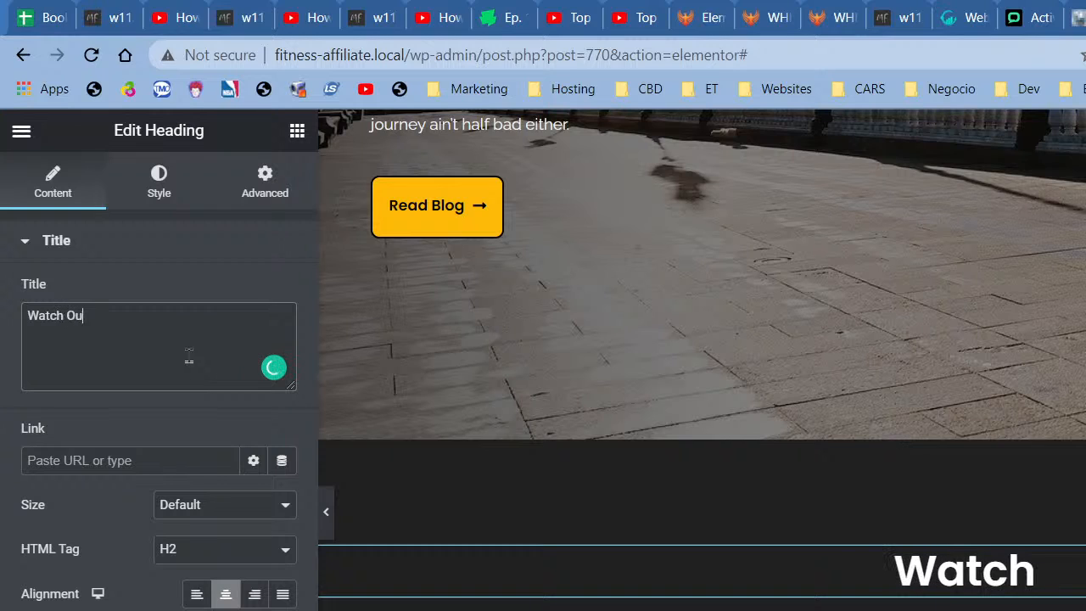
text(r Transformat)
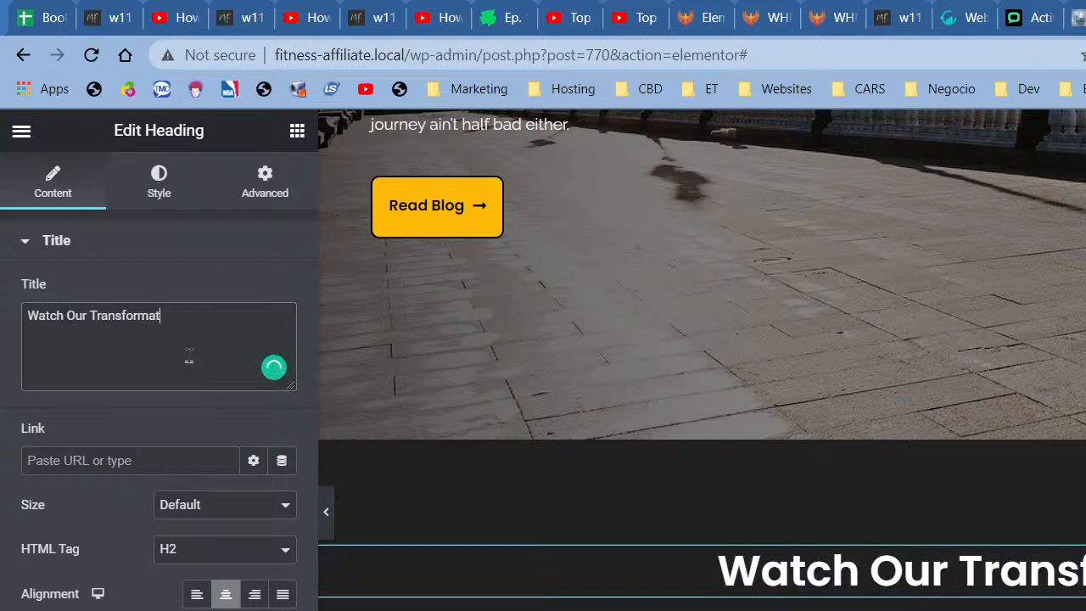
text(ion )
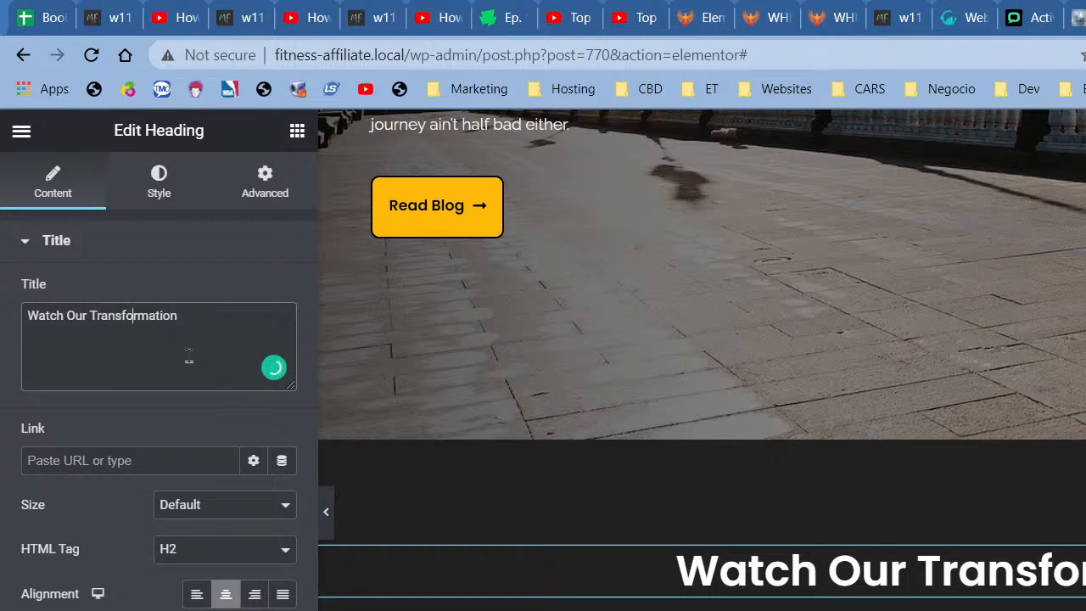
text(Body )
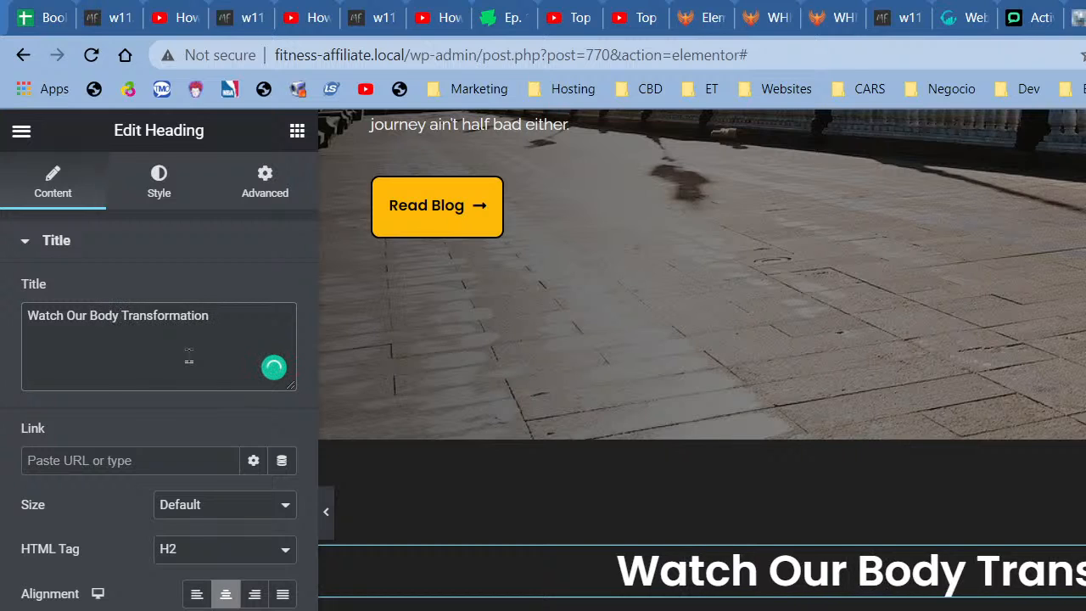
text(At Work)
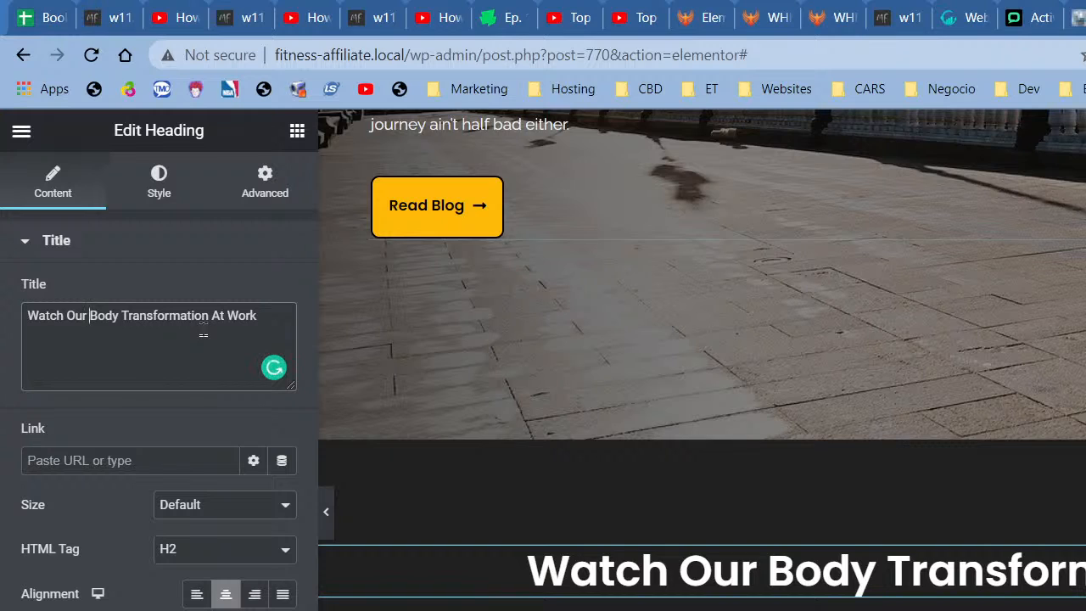
text(<br)
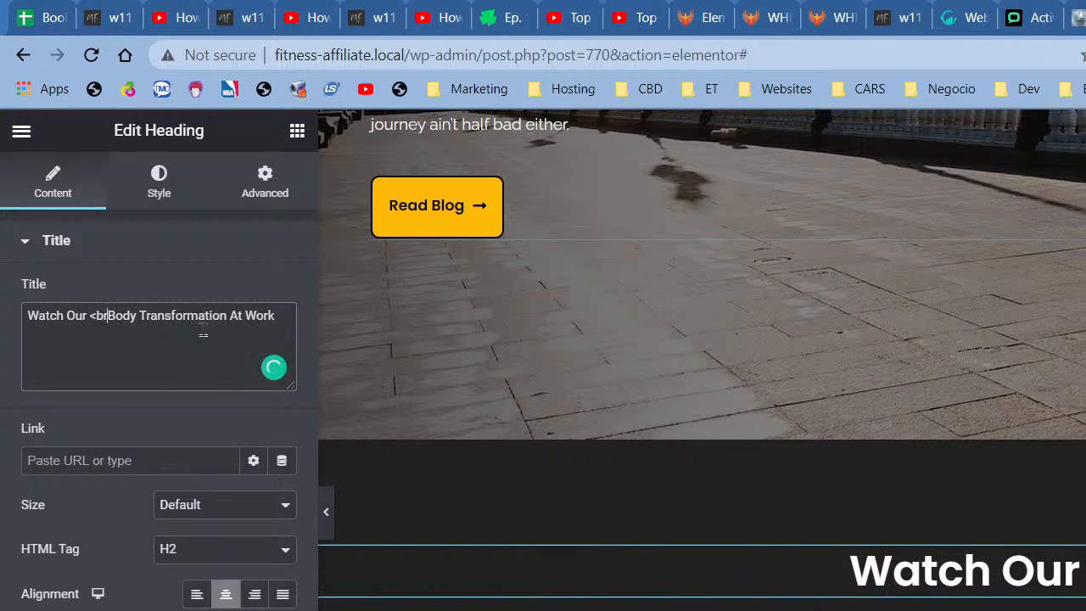
text(>)
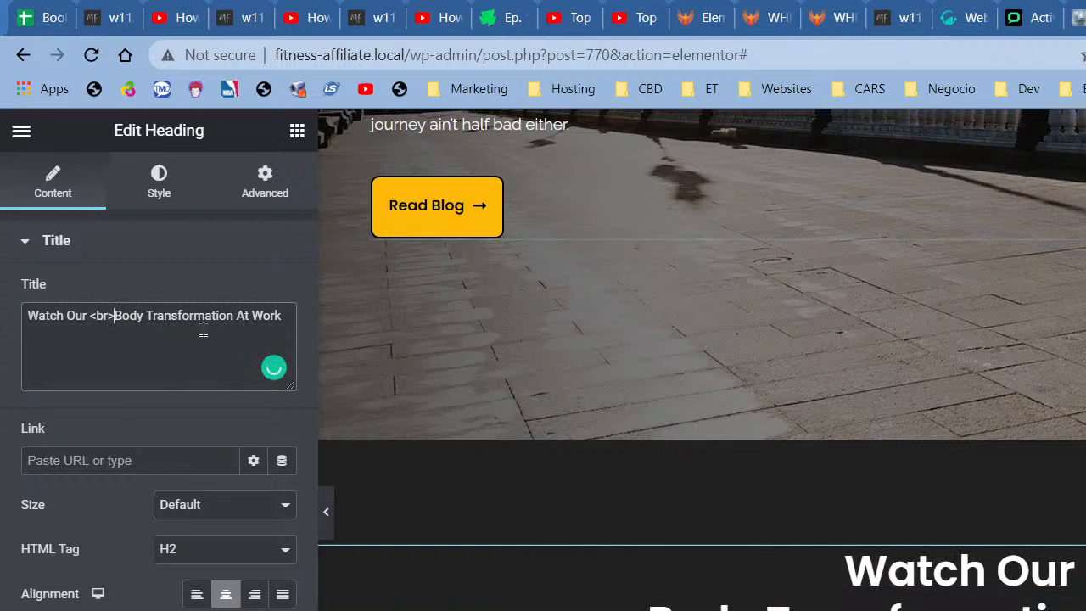
- Set the "Watch Our Body Transformation At Work" heading's font size to 15 px
click(161, 188)
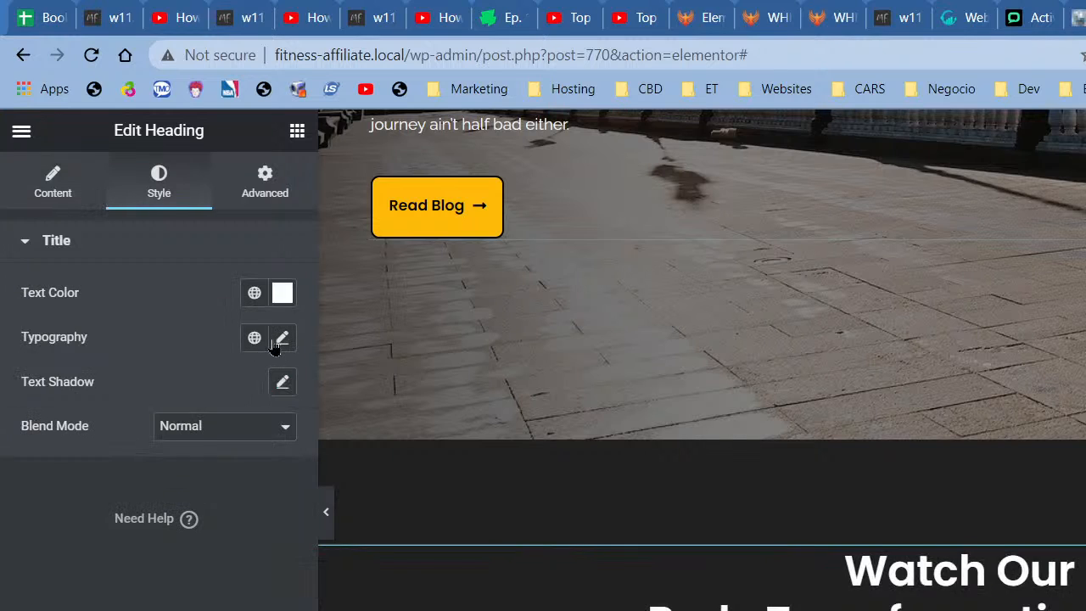
click(280, 340)
click(266, 519)
text(15)
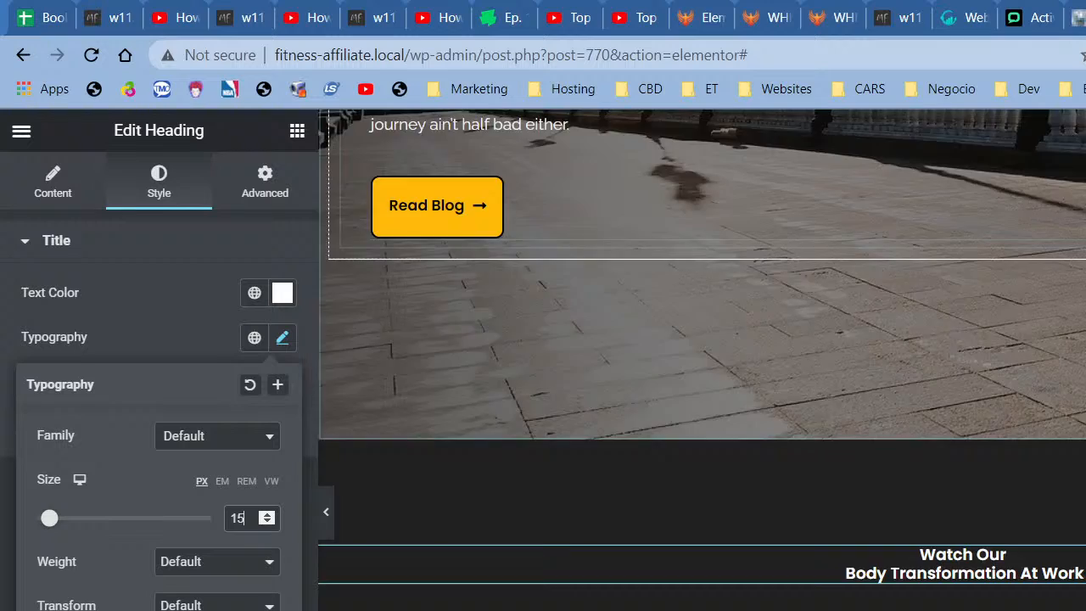
- Copy the "Get Your Fitness Journey" heading and paste its style onto the "Watch Our Body Transformation At Work" heading
scroll(1064, 368, up, 6)
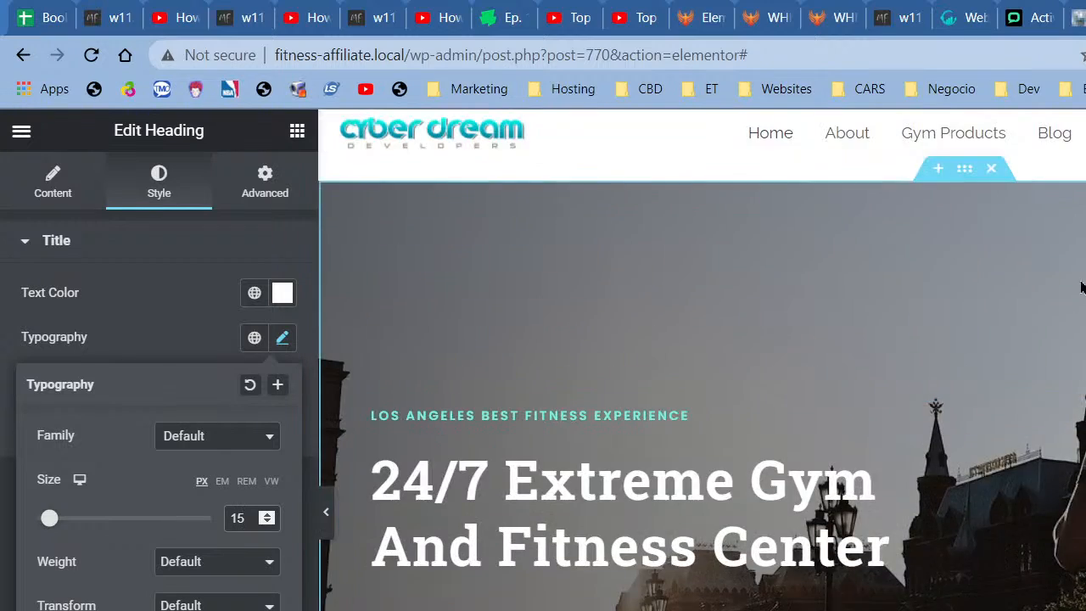
scroll(1064, 368, down, 18)
click(1009, 265)
right_click(1008, 266)
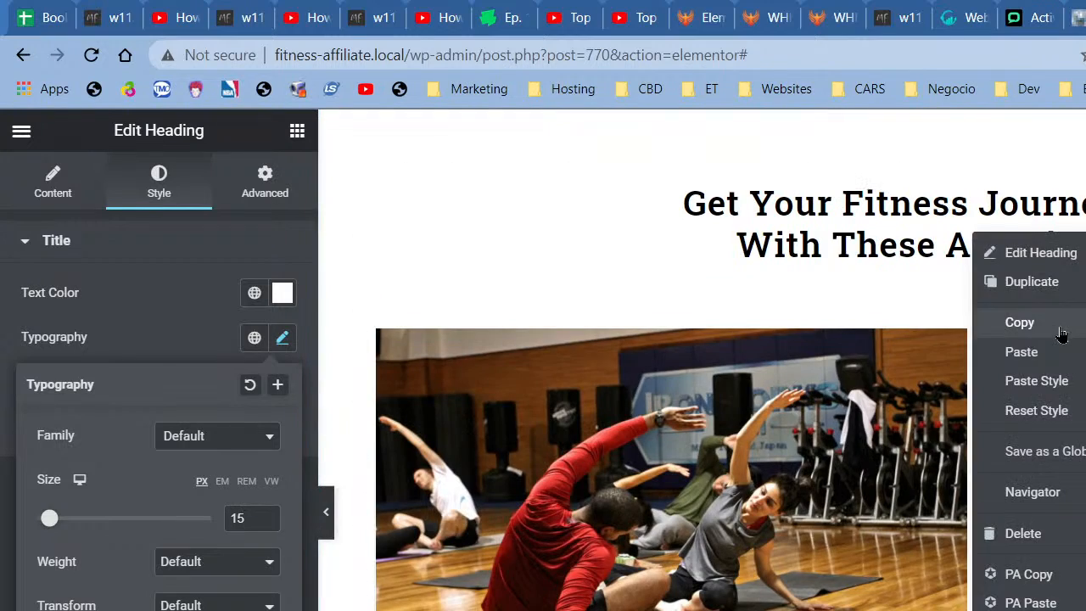
click(1057, 329)
scroll(1059, 334, up, 10)
right_click(989, 450)
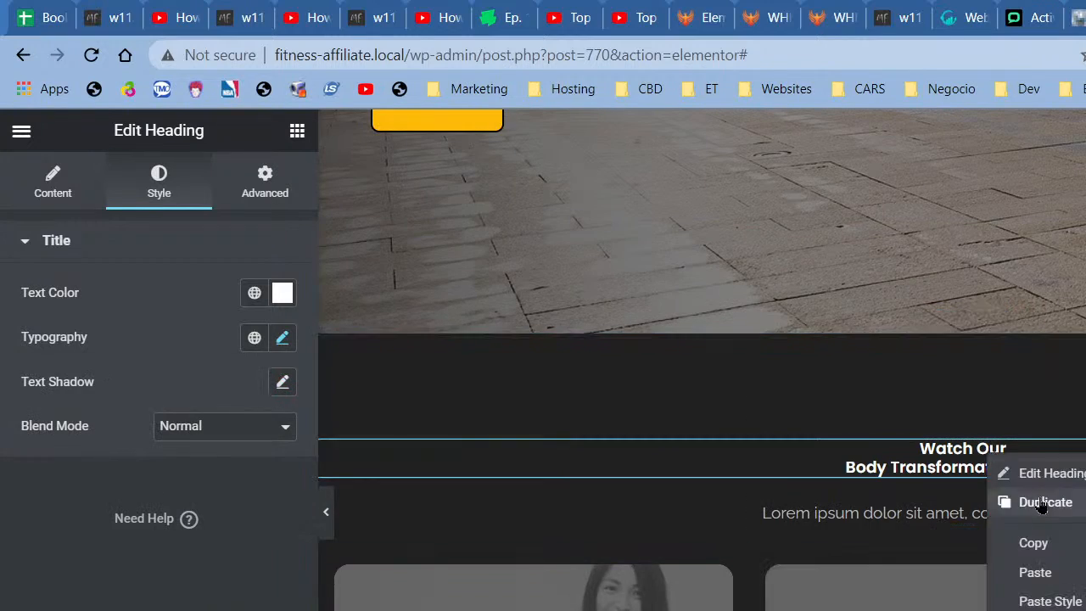
click(1050, 601)
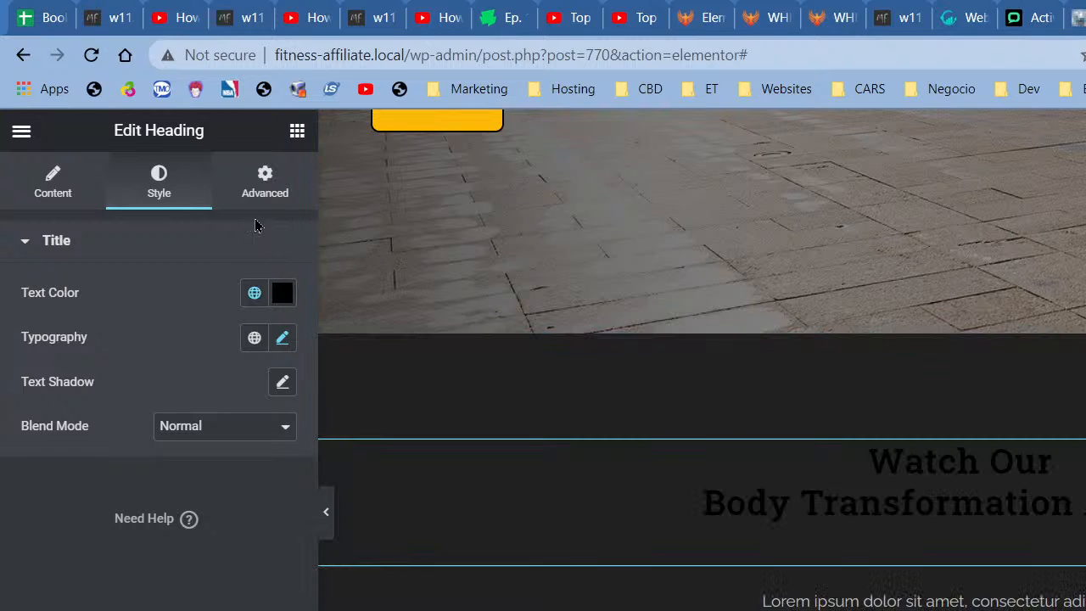
- Set the text color of the "Watch Our Body Transformation At Work" heading to the white global color #FFFFFF
click(255, 292)
scroll(138, 543, down, 5)
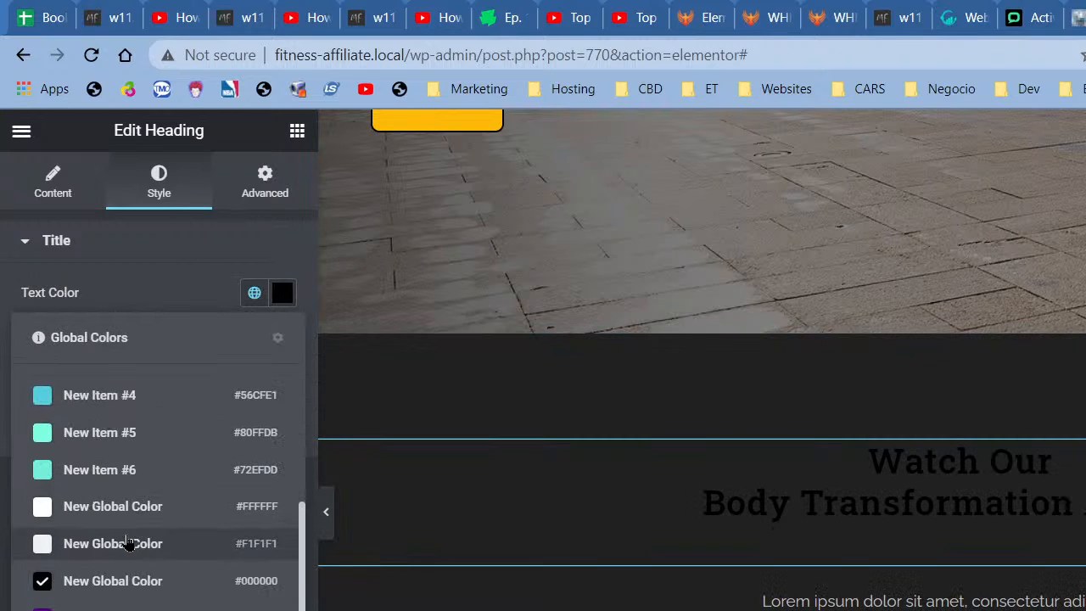
click(130, 510)
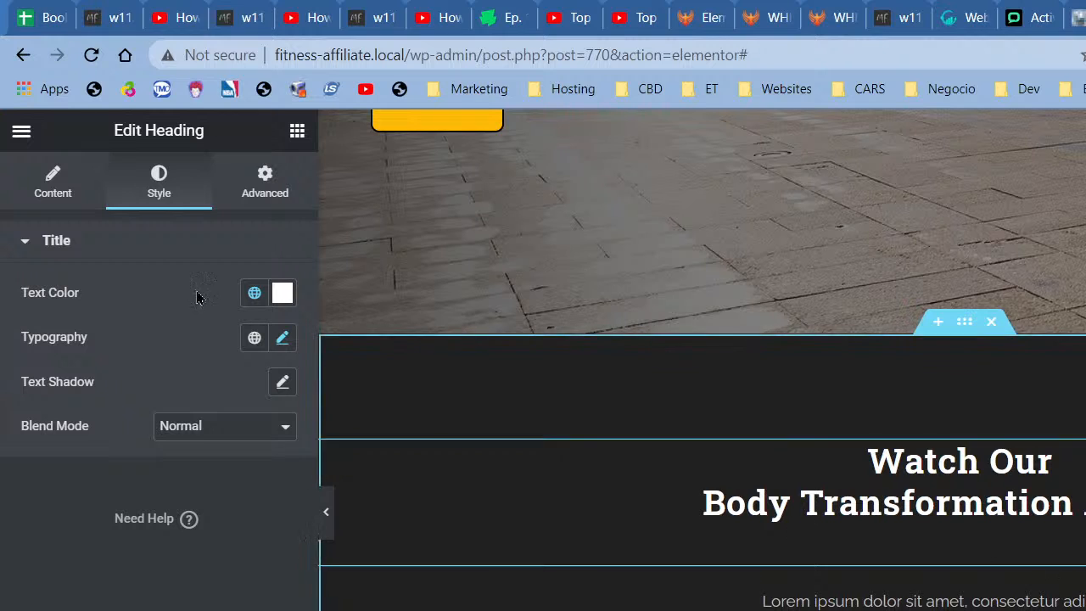
- Set the bottom padding of the "Watch Our Body Transformation At Work" heading to 0 px
click(257, 206)
double_click(150, 427)
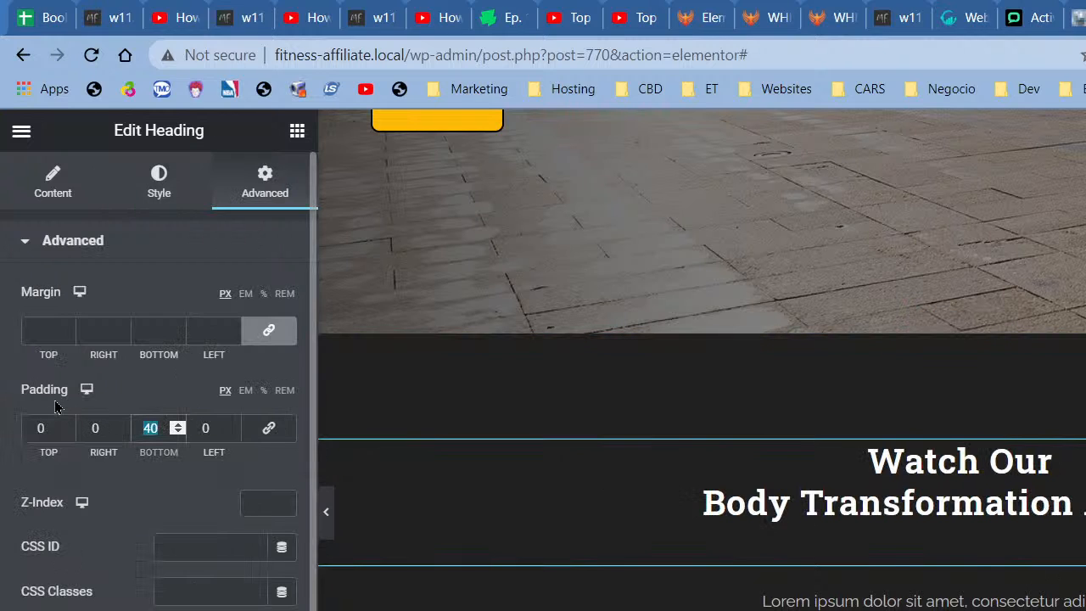
text(0)
- Set the video testimonials section's background to the light grey global color #F1F1F1 after trying the Primary purple #7400B8
right_click(817, 370)
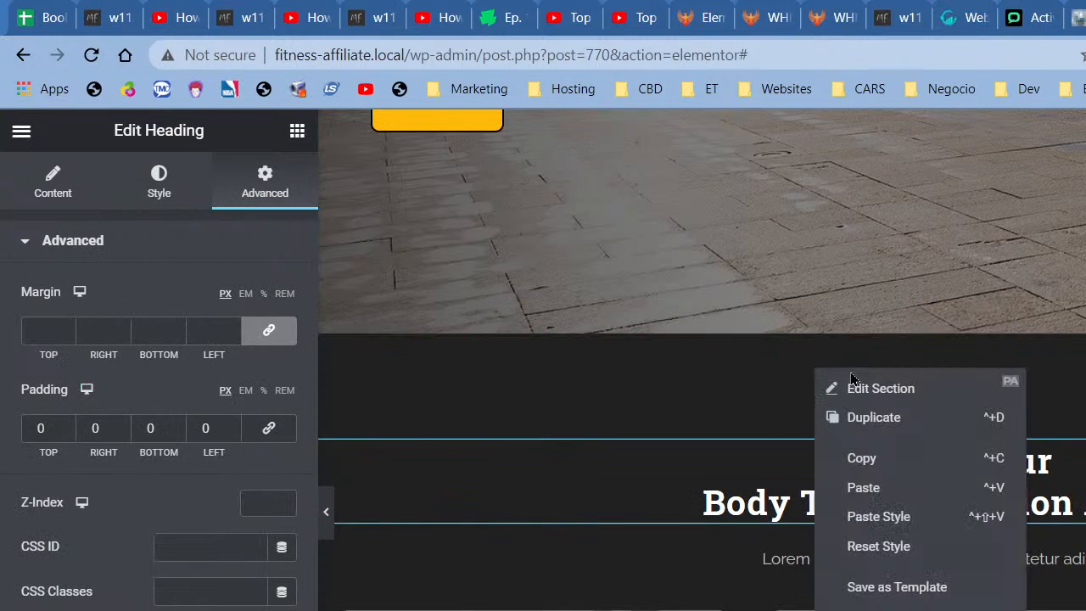
click(855, 388)
click(177, 204)
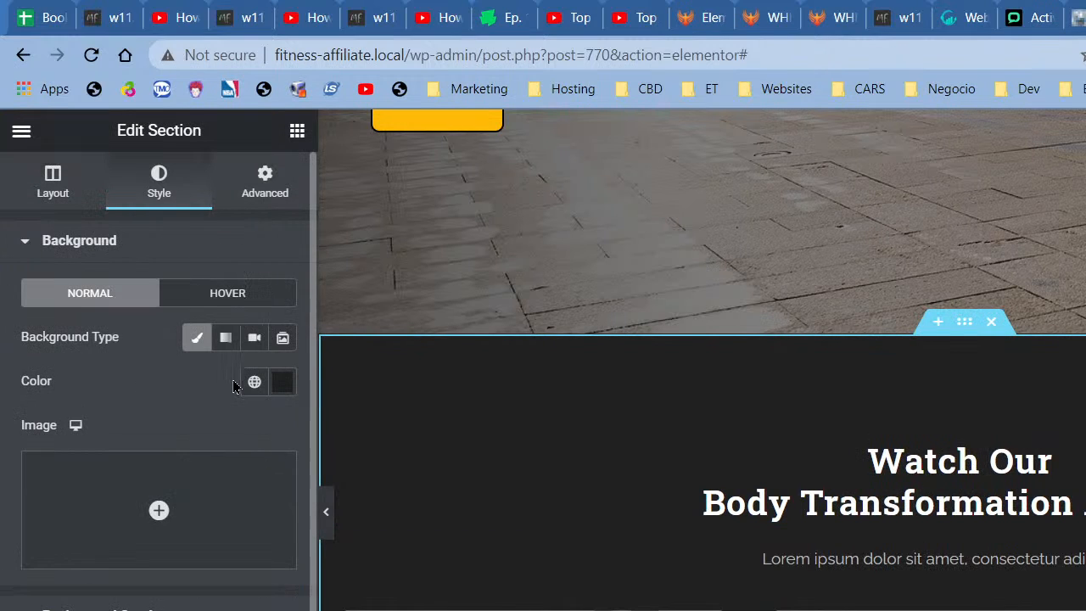
click(254, 381)
click(105, 481)
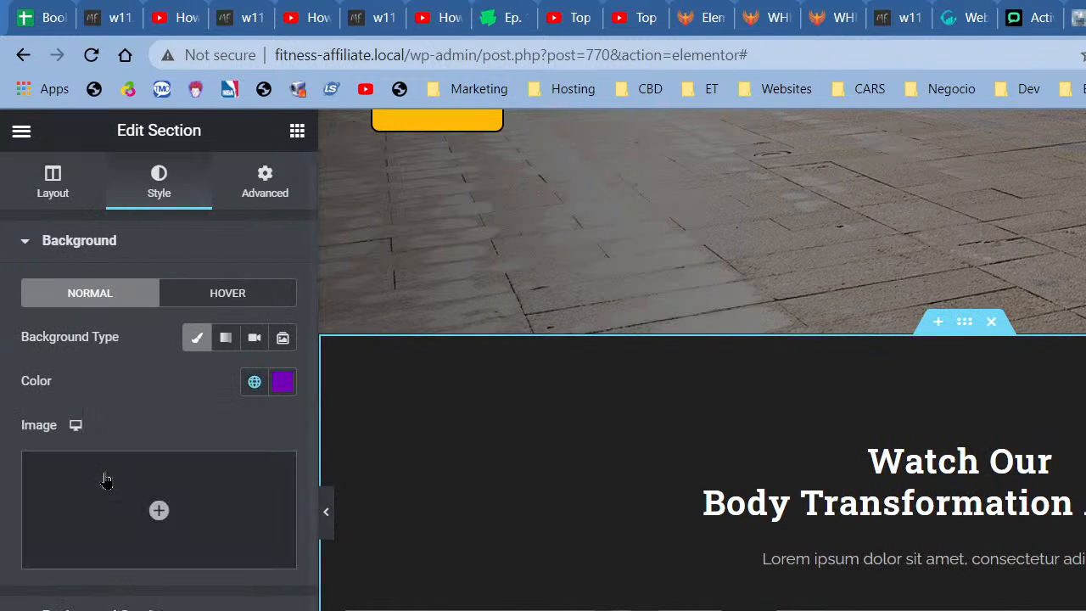
click(253, 383)
scroll(140, 543, down, 5)
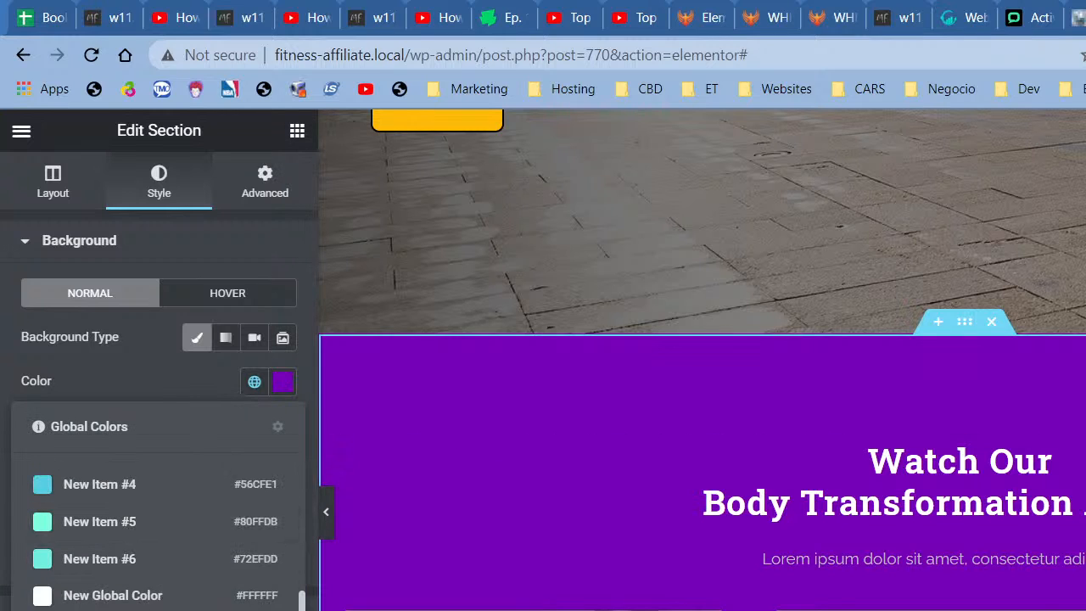
click(164, 594)
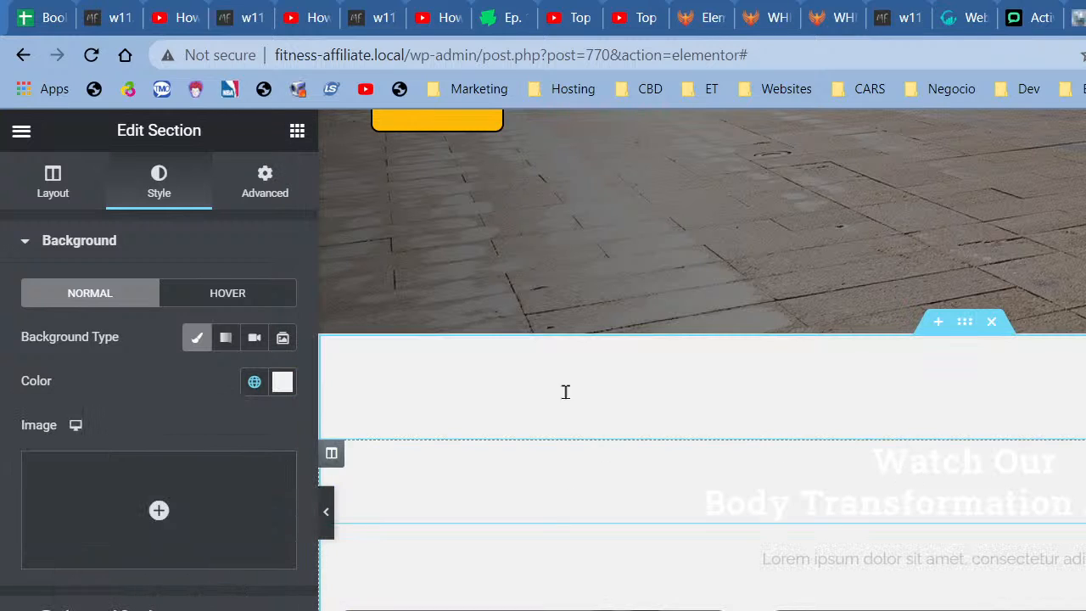
- Set the "Watch Our Body Transformation At Work" heading's text color to the black global color #000000
click(170, 186)
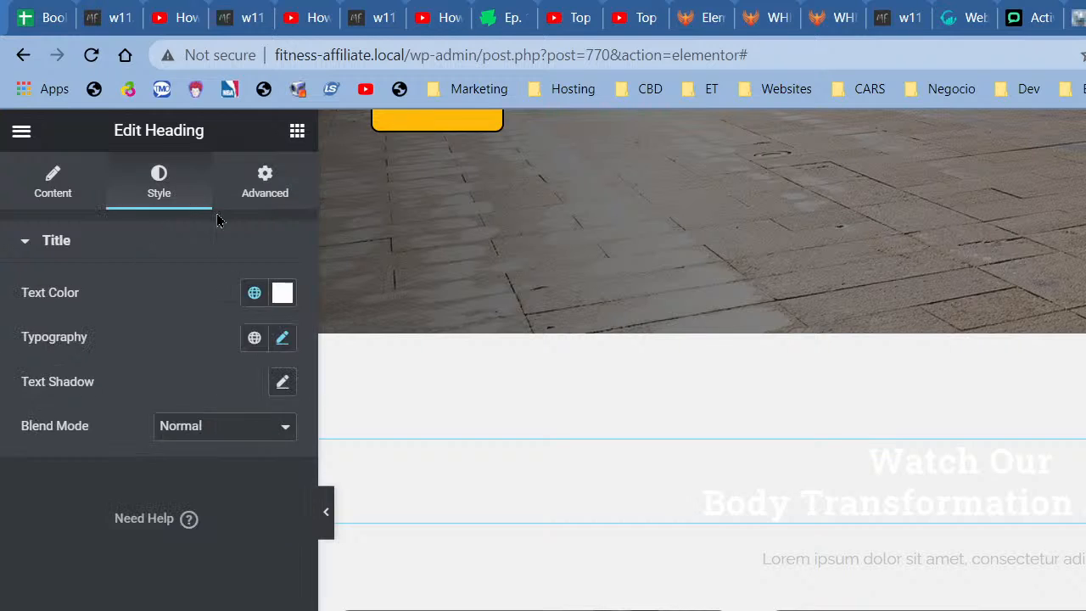
click(254, 295)
scroll(109, 543, down, 5)
click(105, 580)
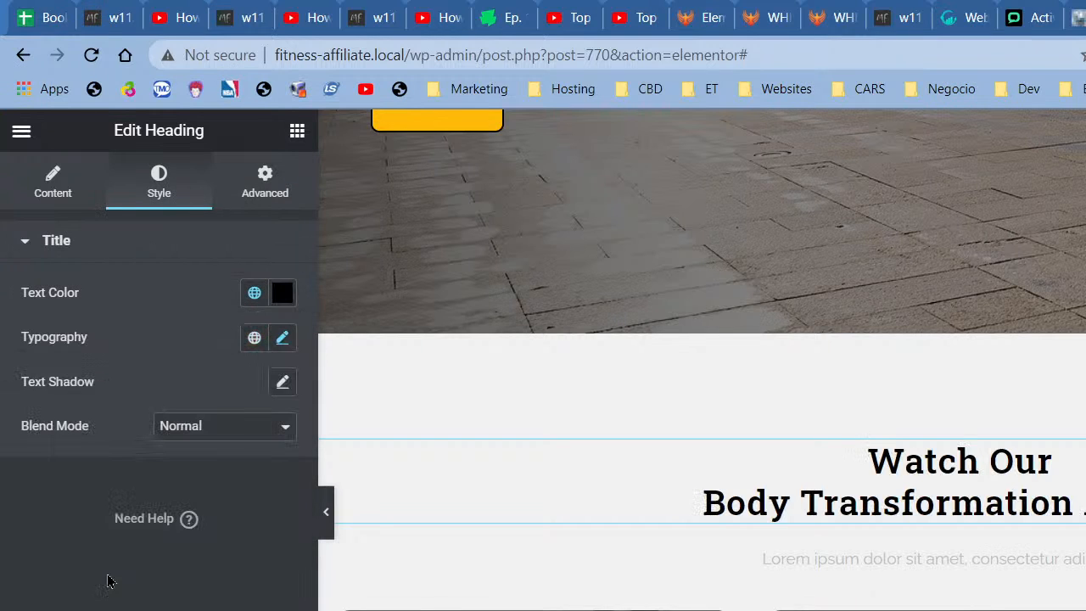
- Set the text color of the lorem ipsum line below the heading to the Secondary global color #54595F
click(1036, 565)
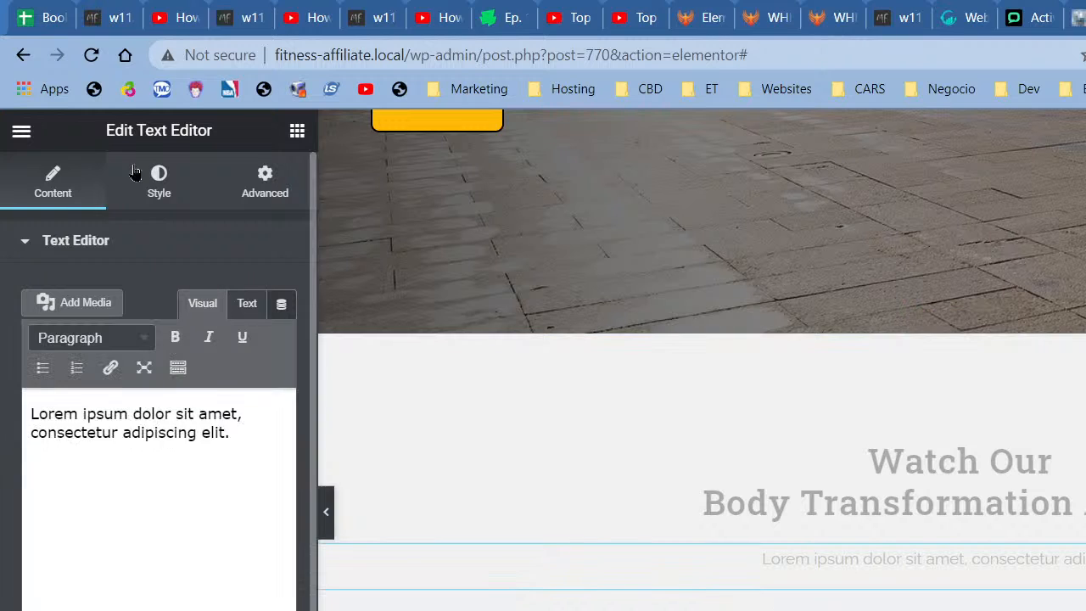
click(146, 173)
click(255, 336)
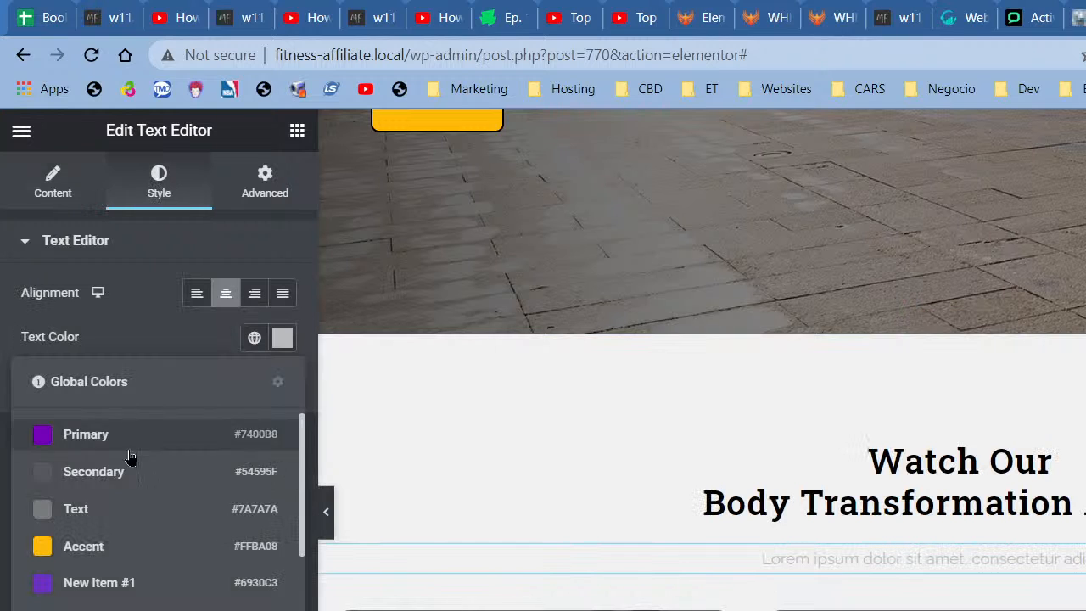
click(100, 475)
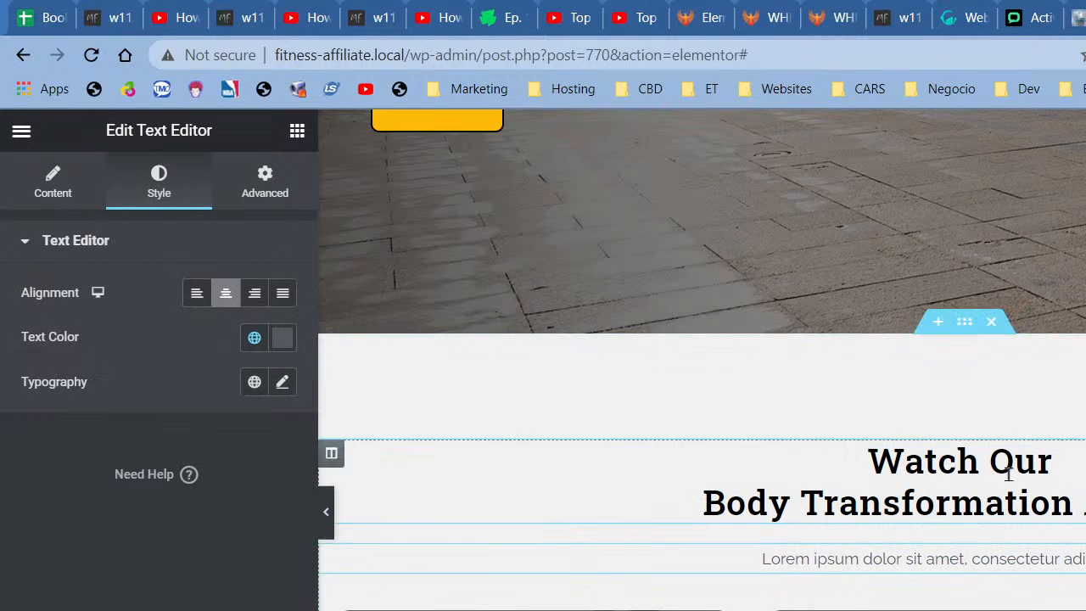
- Change the diet tips heading beside the library photo to "Level Up Your Results With these 25 Awesome Diet Tips"
scroll(1010, 475, down, 5)
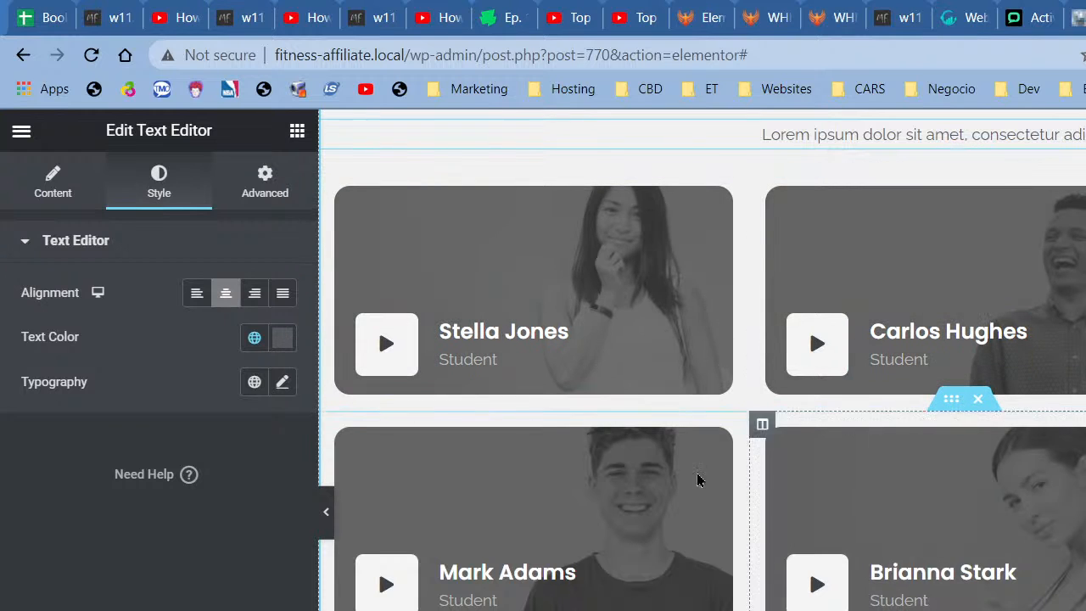
scroll(742, 358, down, 5)
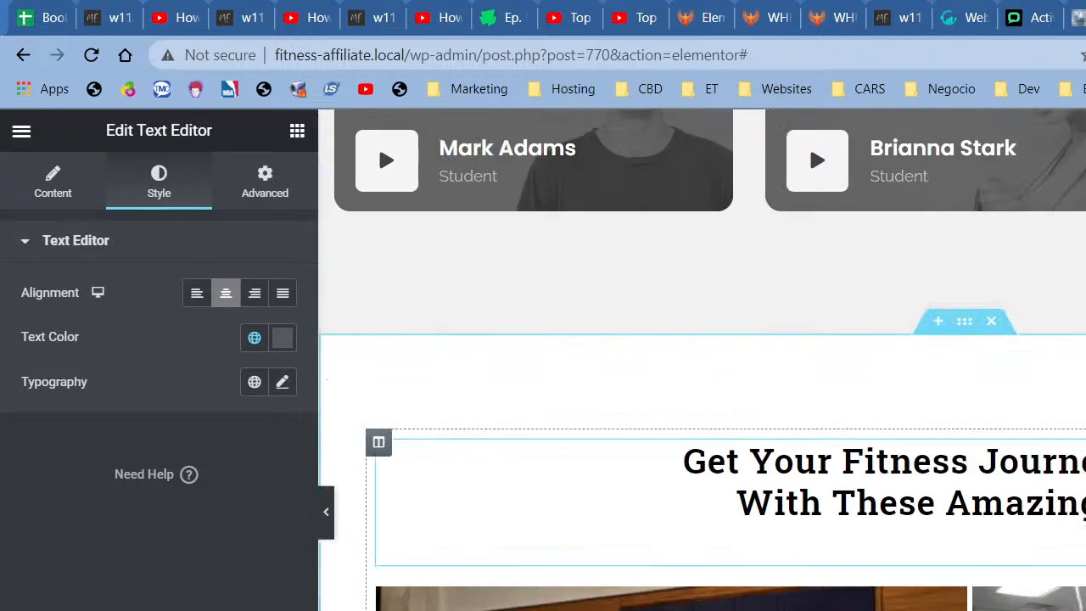
scroll(896, 358, down, 10)
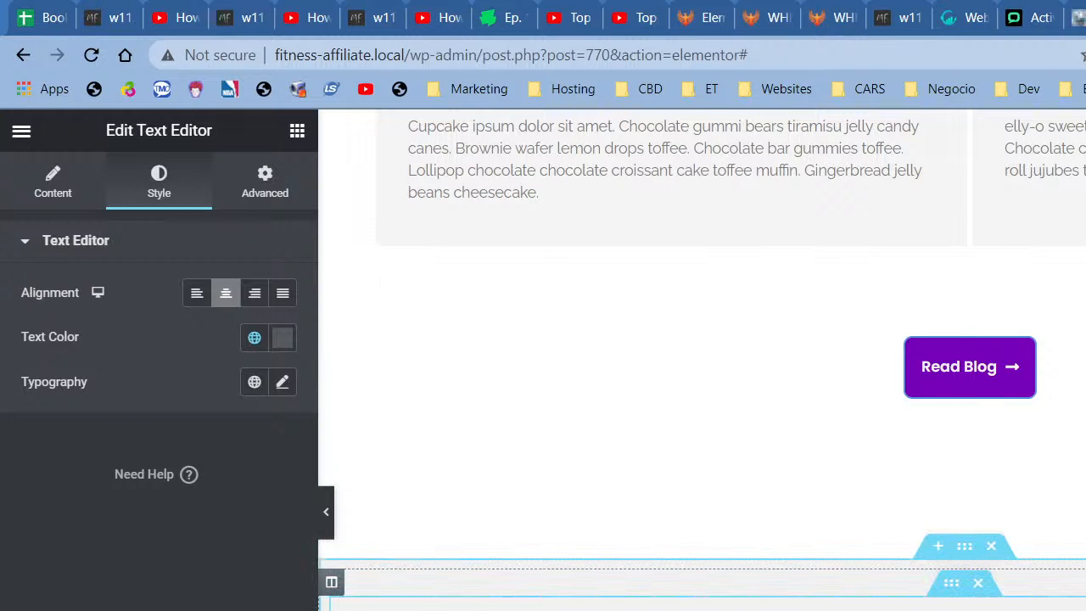
scroll(702, 360, down, 5)
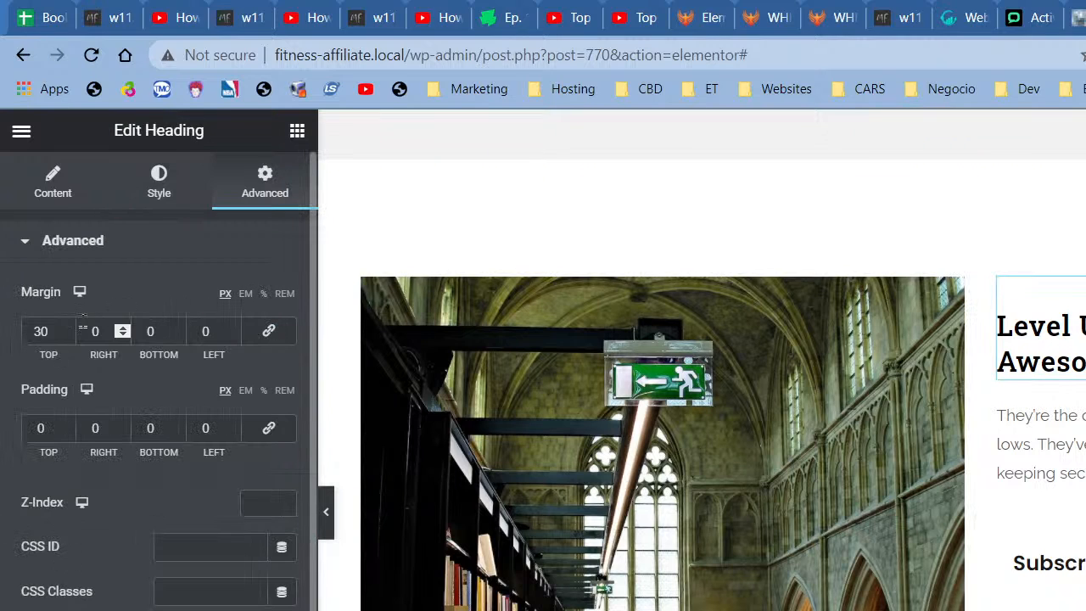
click(48, 180)
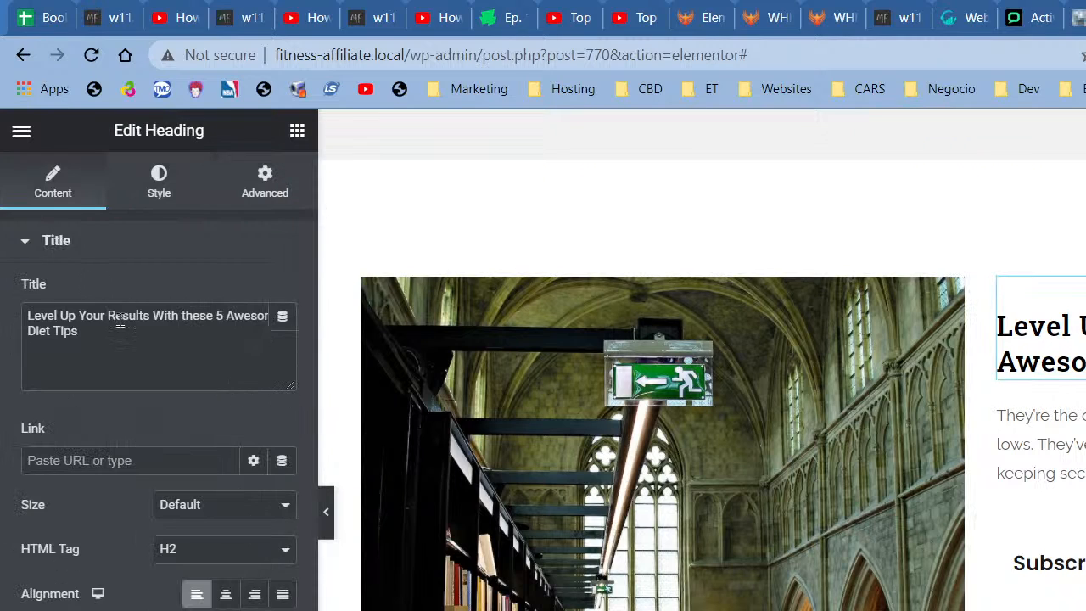
click(213, 314)
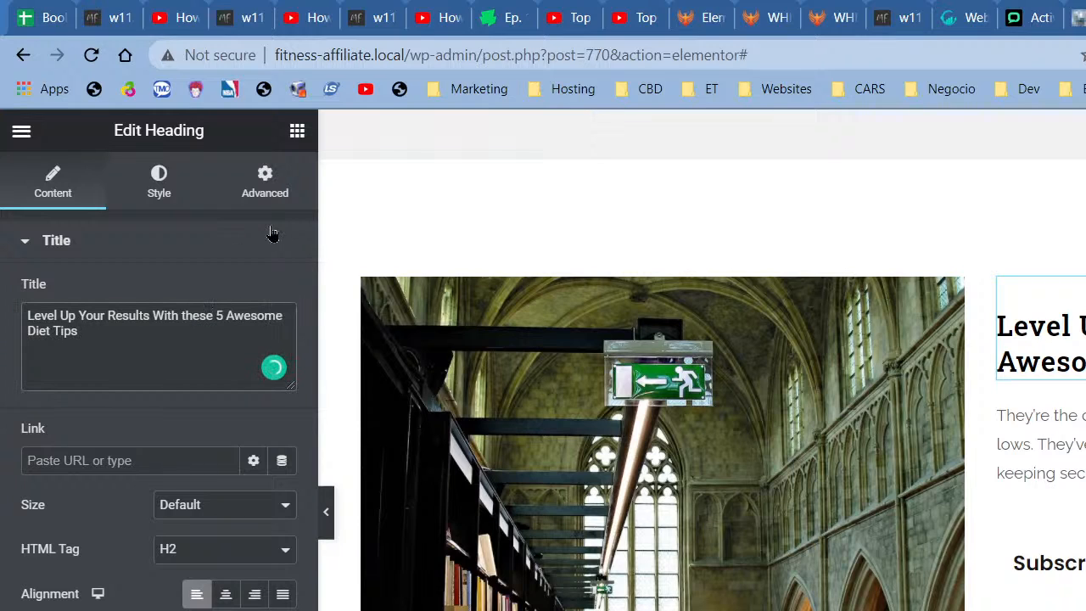
text(2)
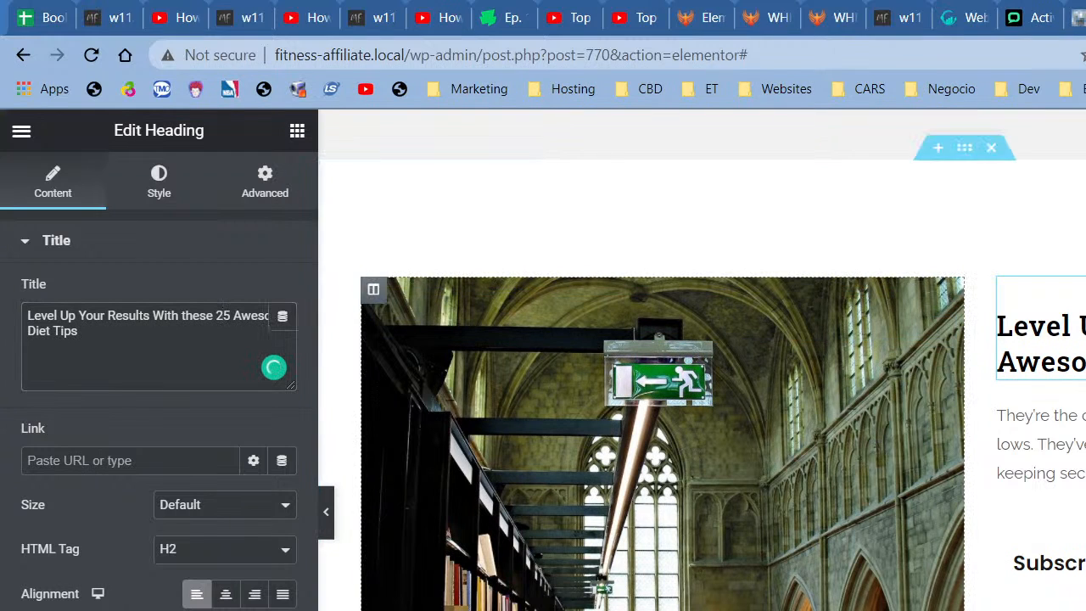
- Add an empty section between "Our Services" and the "As Featured" logos, and open the Starter Templates library's blocks for it
scroll(898, 420, down, 5)
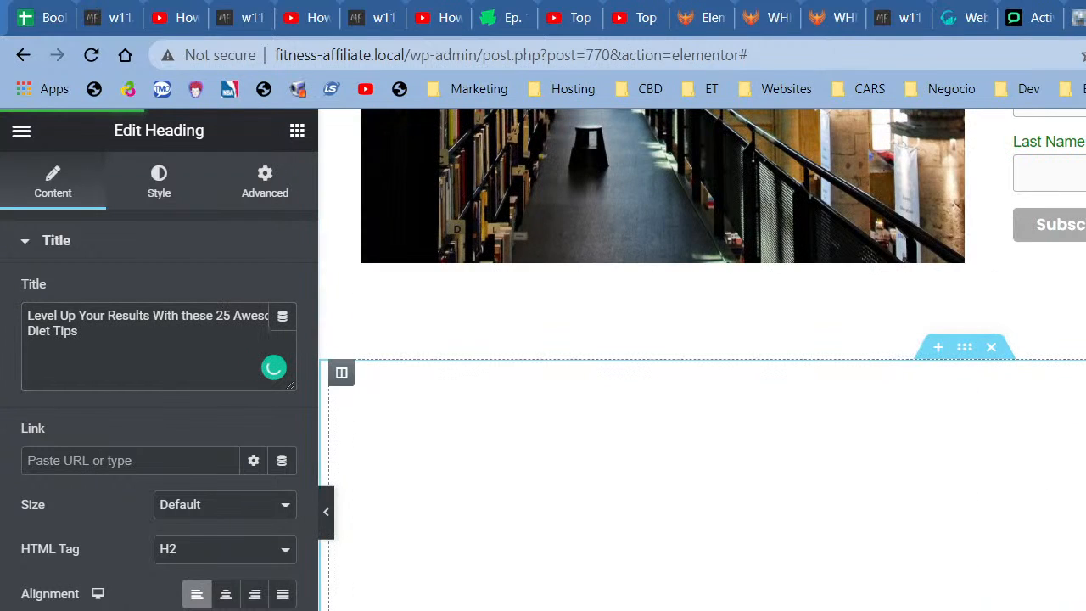
scroll(702, 360, down, 1)
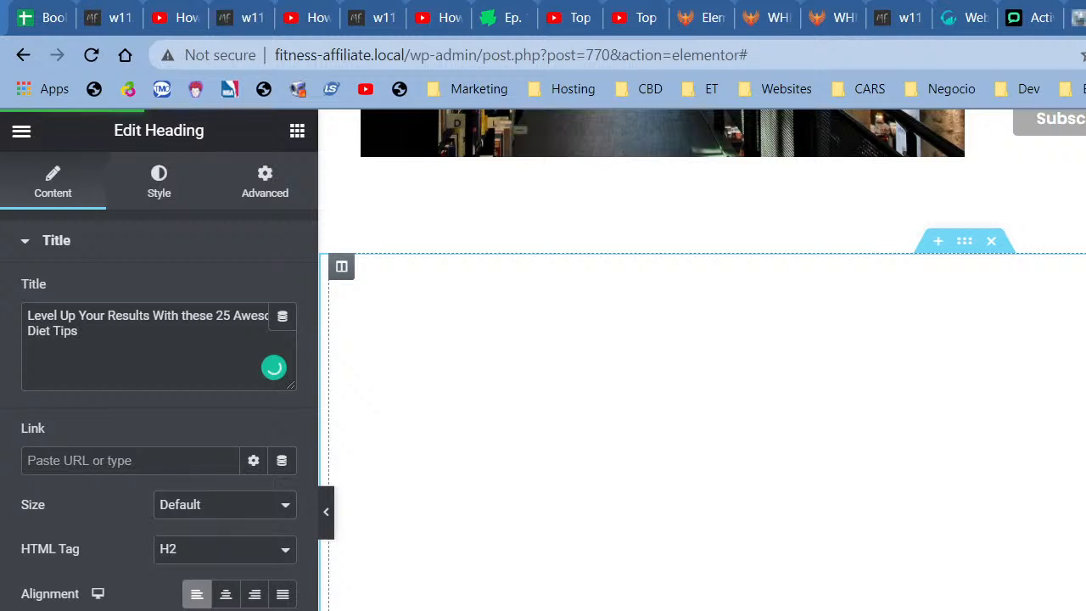
scroll(833, 469, down, 1)
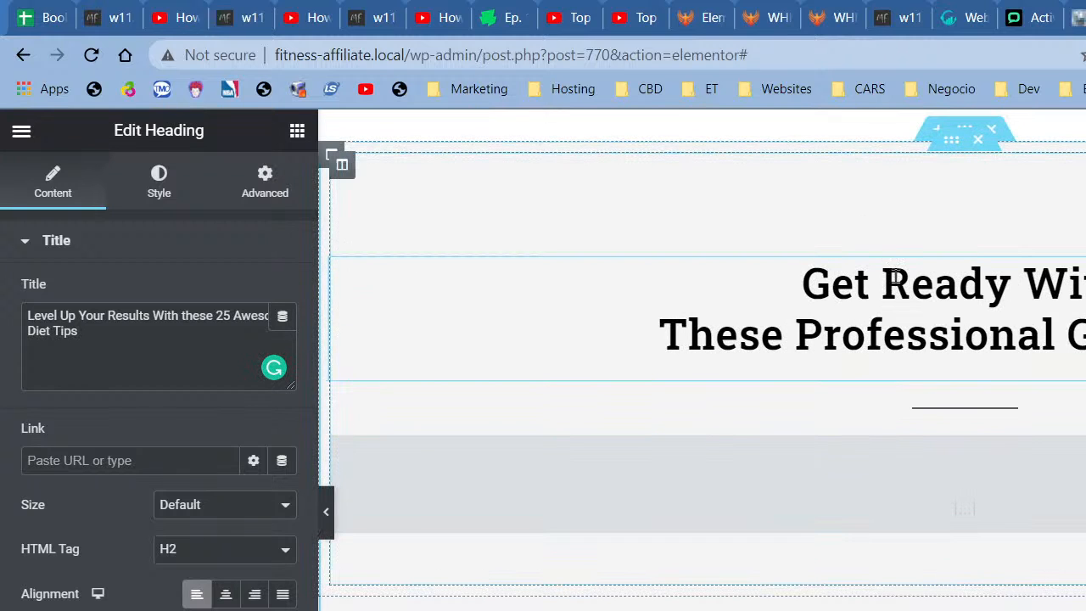
scroll(896, 278, down, 5)
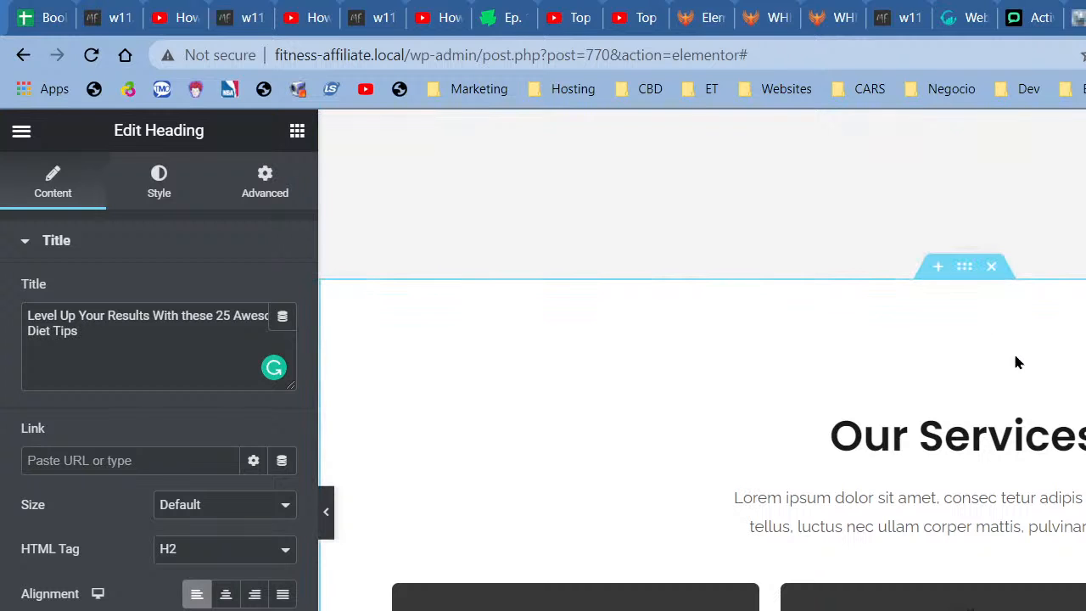
scroll(1010, 357, down, 8)
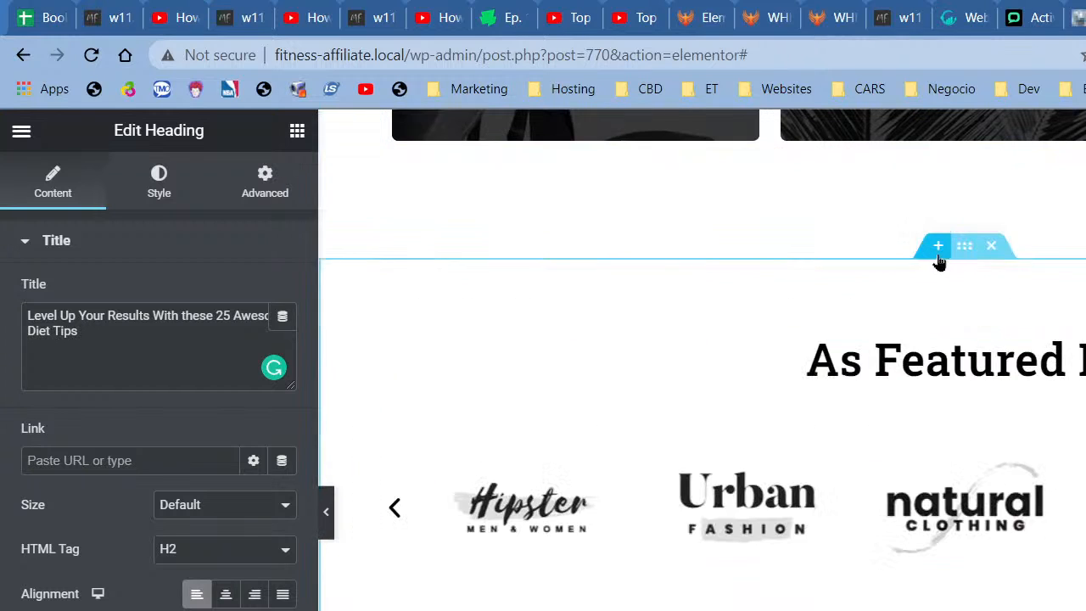
click(938, 255)
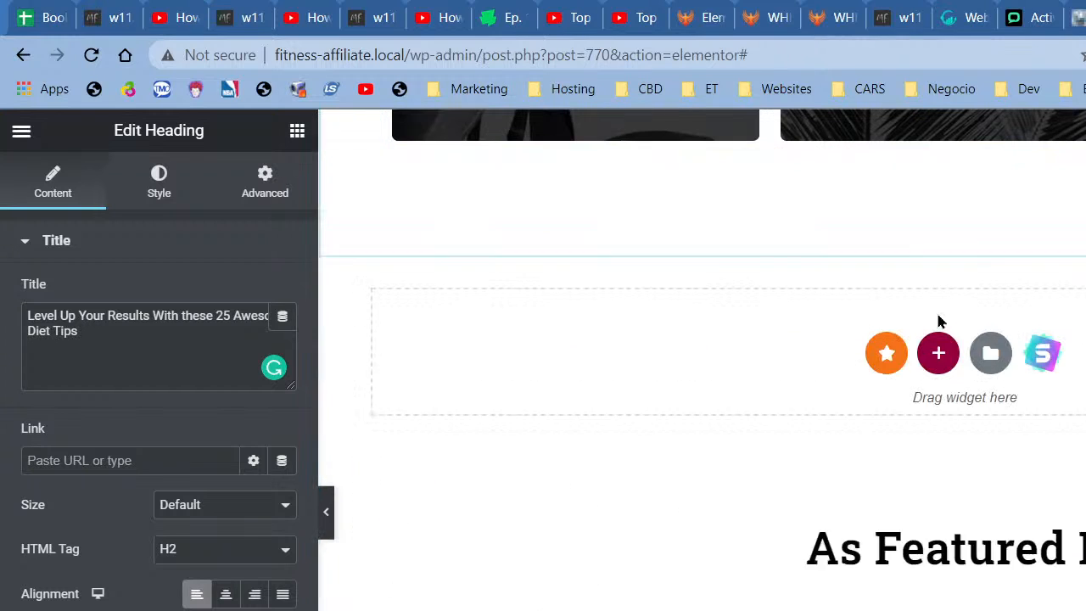
click(1041, 358)
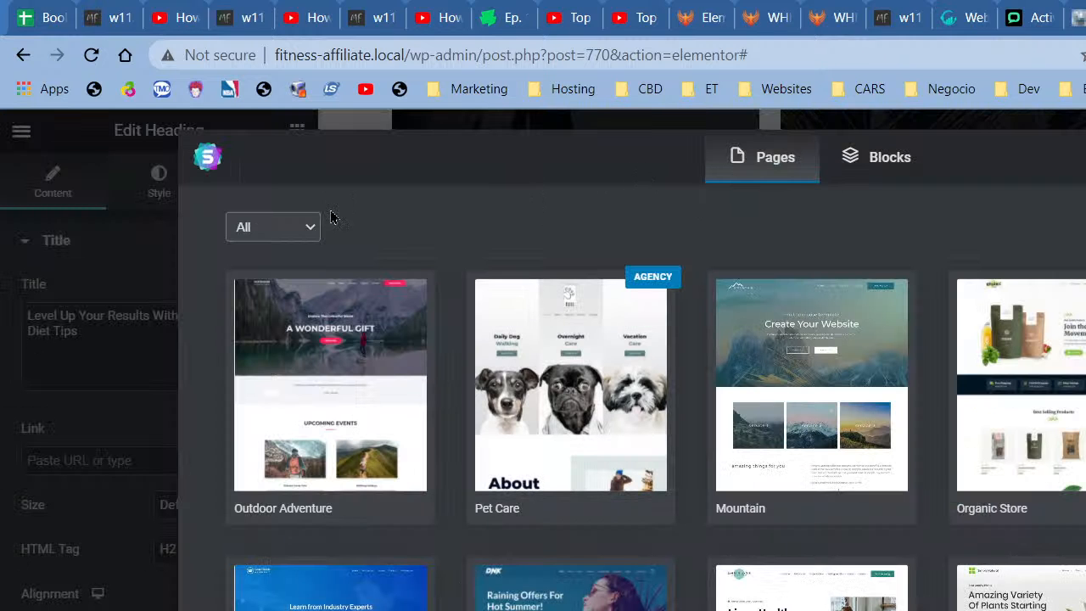
click(906, 163)
- Look through the block categories, widen the filter from Testimonial to All, and browse the available hero and portfolio blocks
click(340, 227)
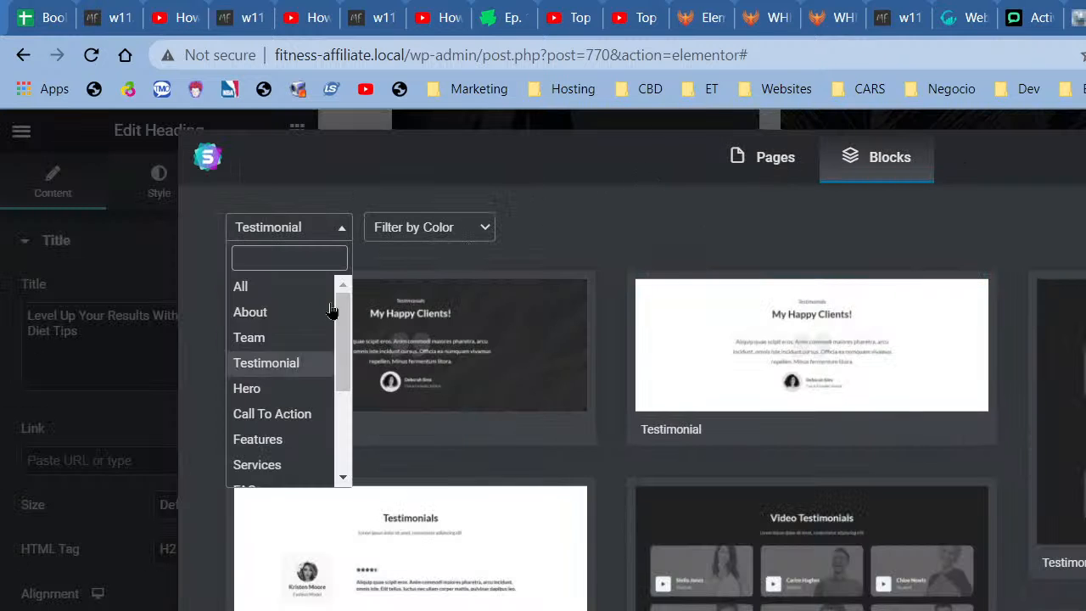
scroll(284, 415, down, 3)
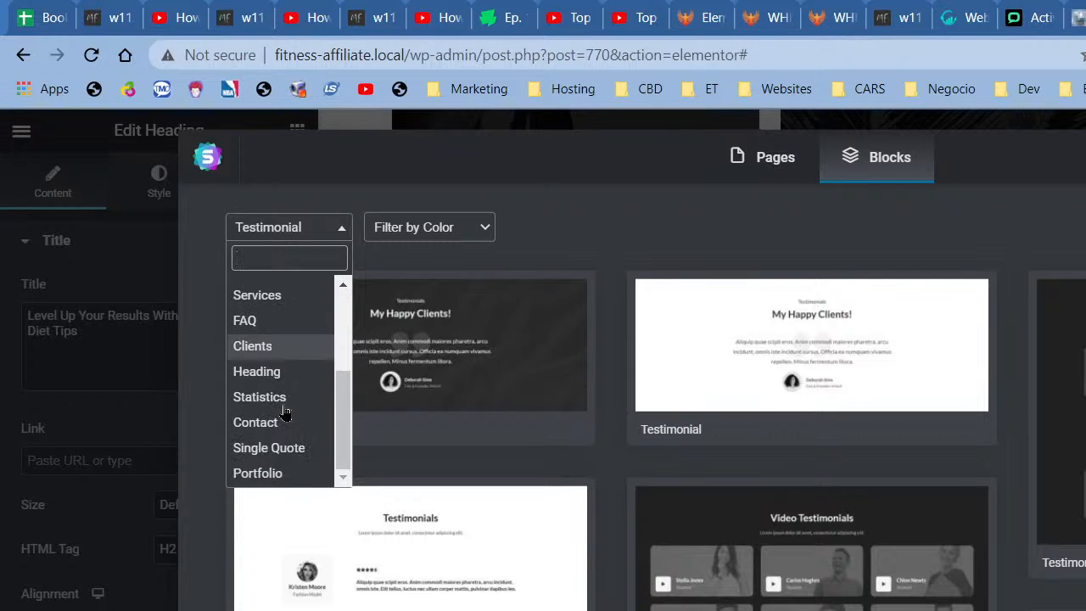
scroll(285, 413, up, 2)
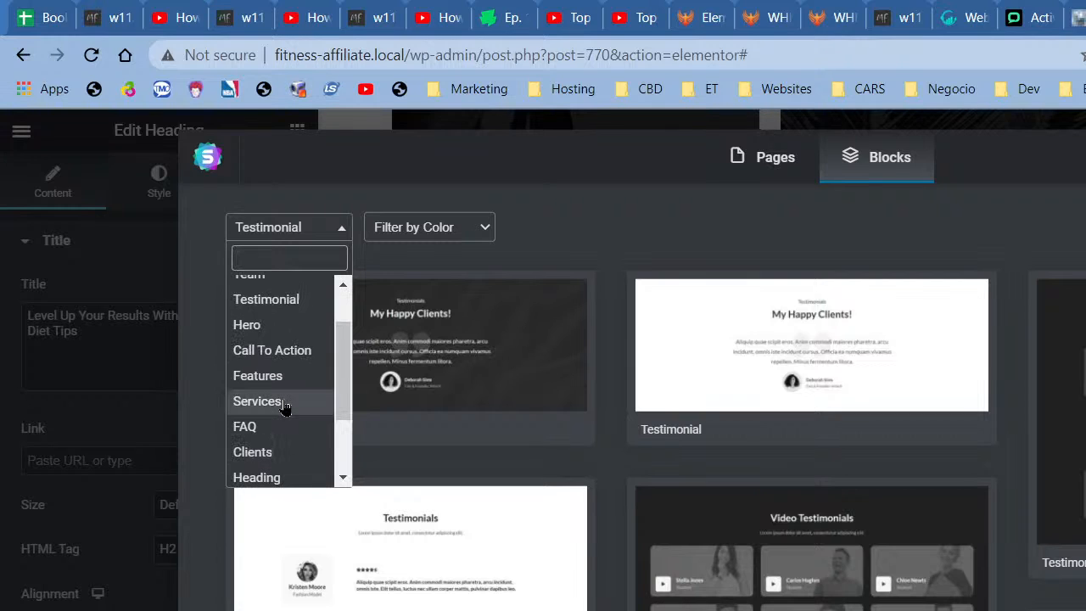
scroll(291, 408, up, 2)
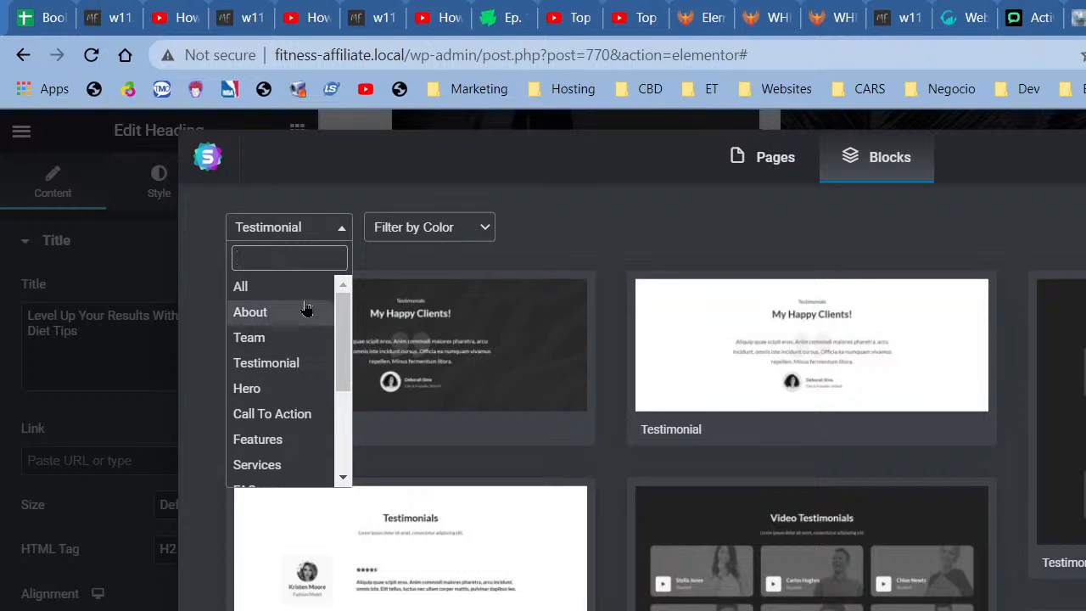
scroll(306, 313, down, 3)
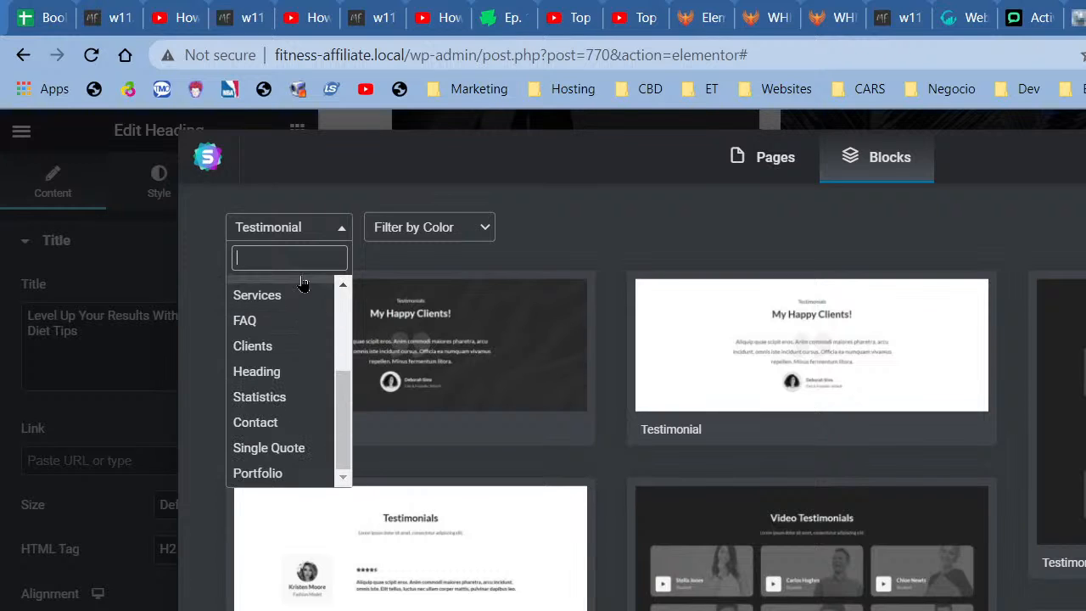
scroll(304, 292, up, 3)
click(291, 292)
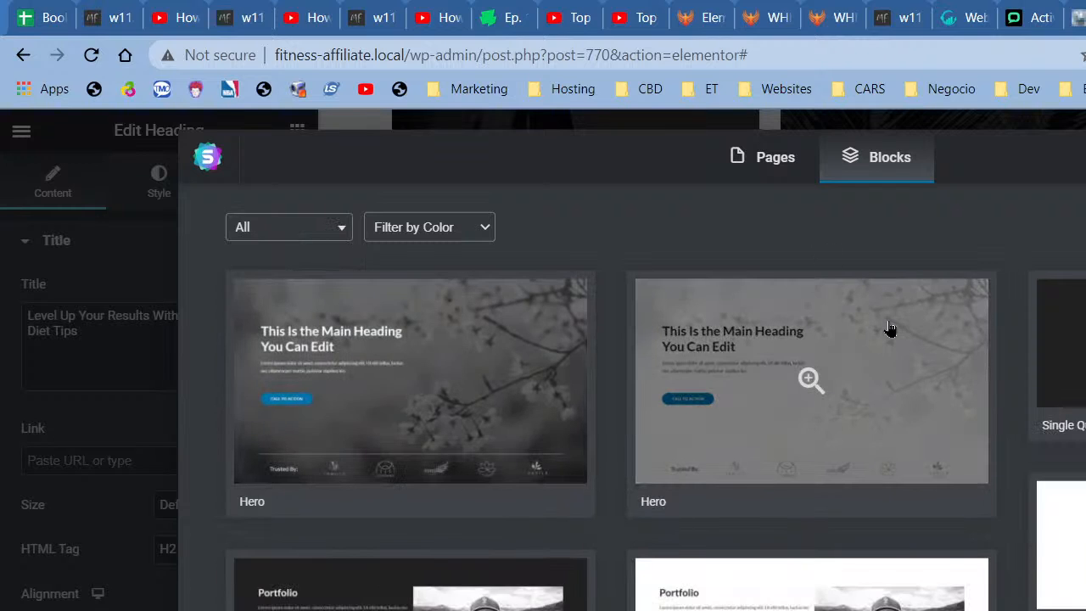
scroll(879, 358, down, 4)
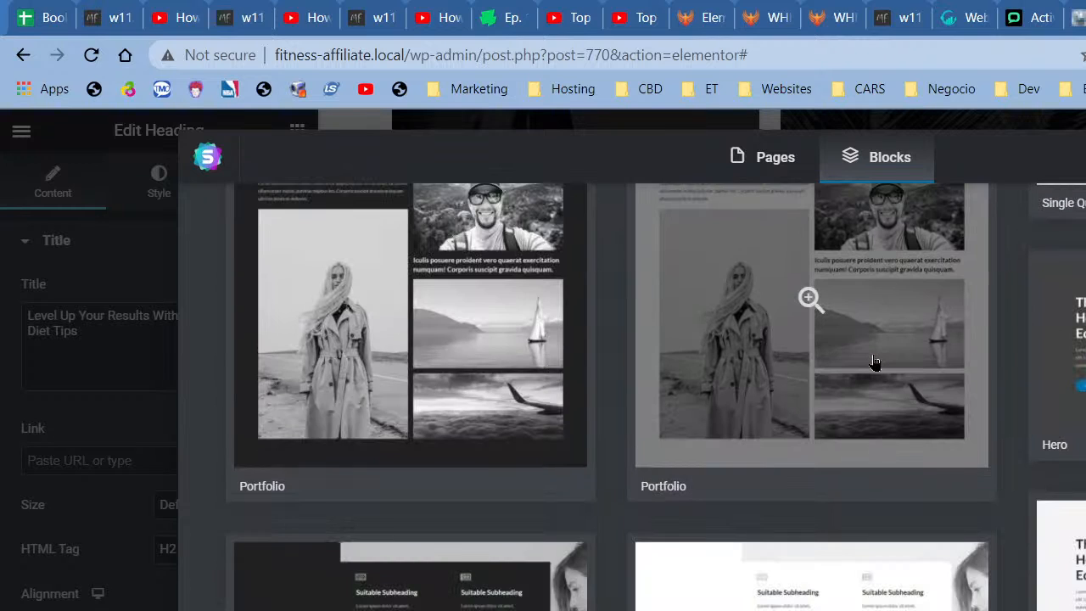
scroll(506, 381, up, 1)
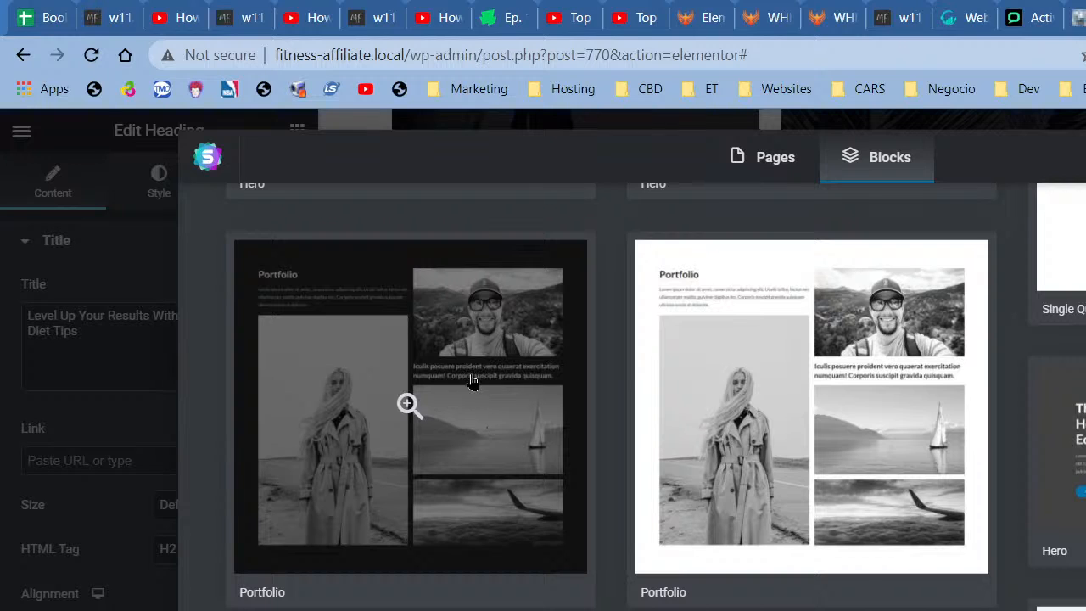
scroll(458, 373, up, 4)
- Filter the blocks by Portfolio and insert the light "Checkout My Latest Work" photo grid block into the page
click(307, 230)
scroll(286, 381, down, 3)
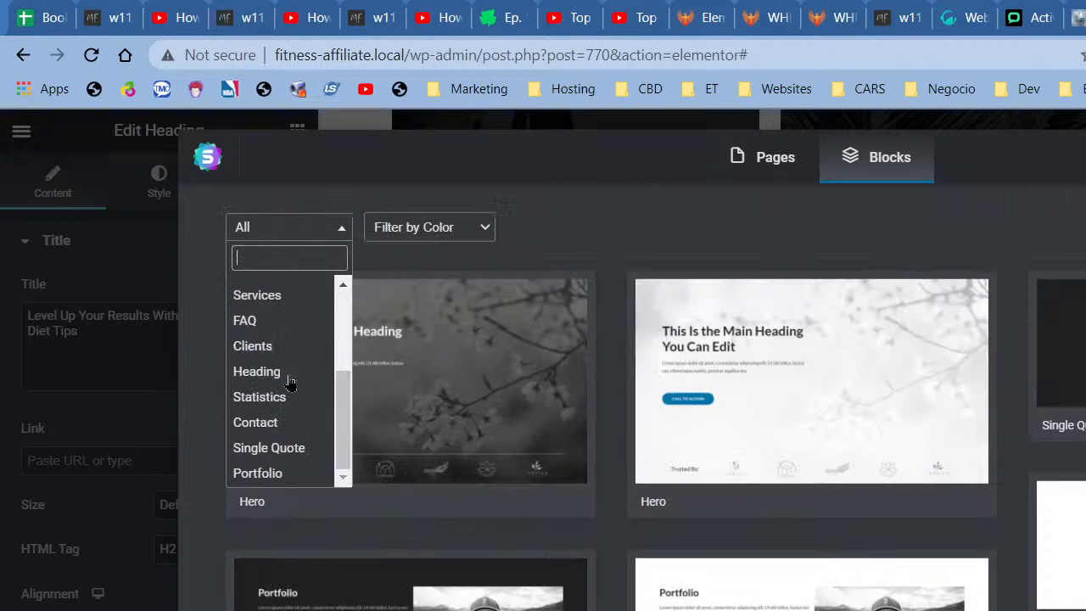
click(286, 473)
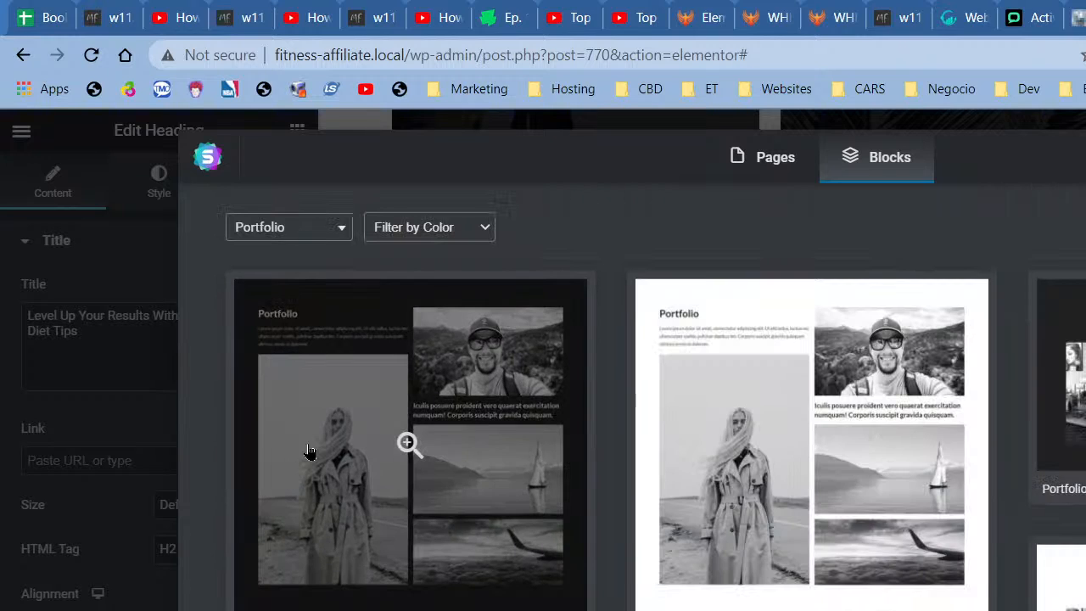
scroll(908, 441, down, 2)
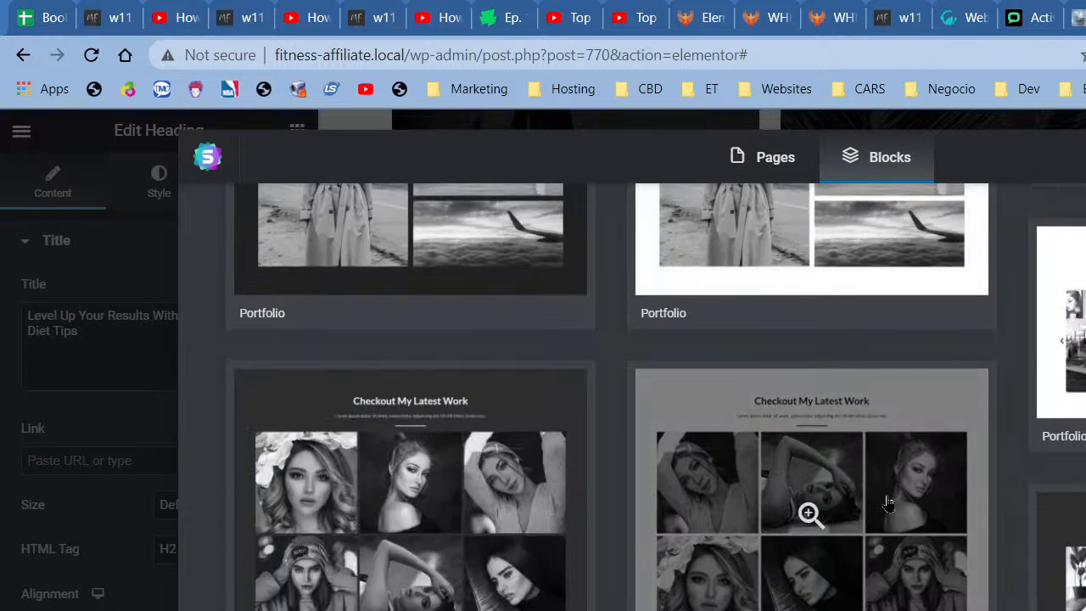
click(810, 513)
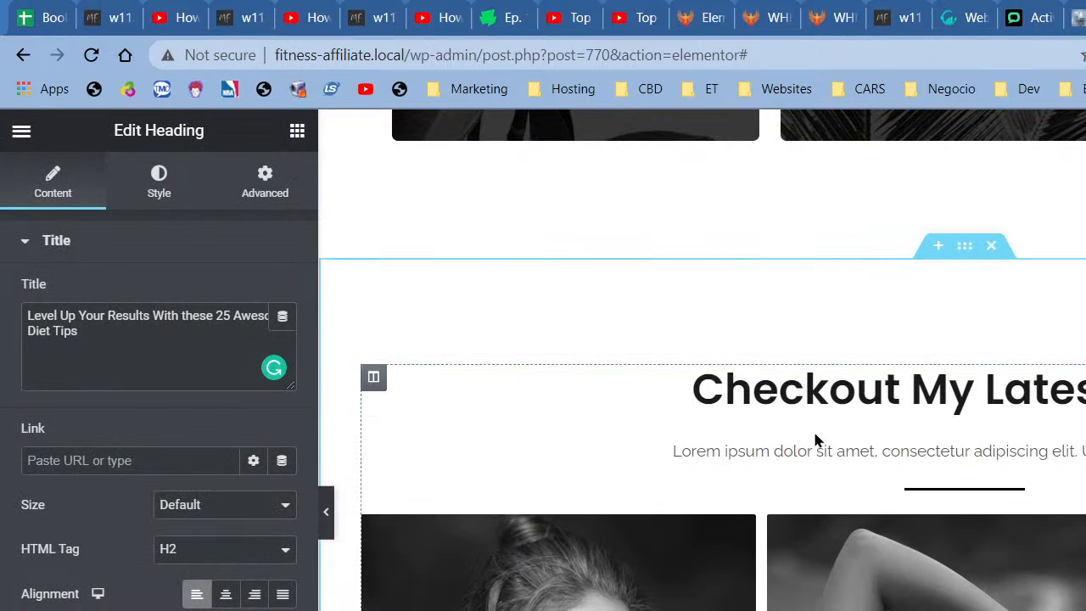
- Replace the "Checkout My Latest Work" heading text with "We Can Transform You Too"
click(819, 396)
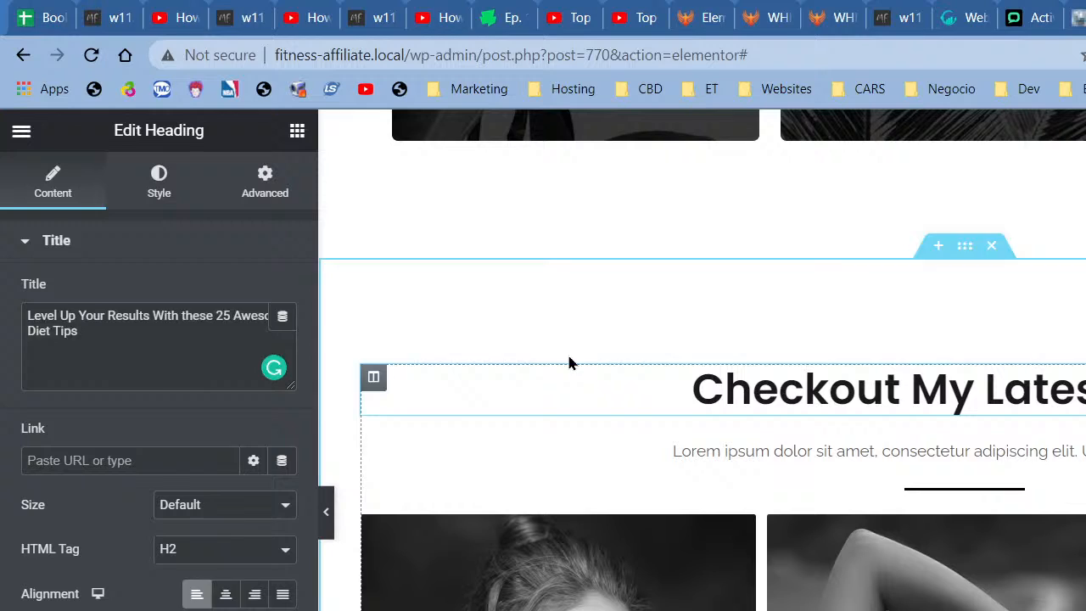
triple_click(87, 363)
text(See)
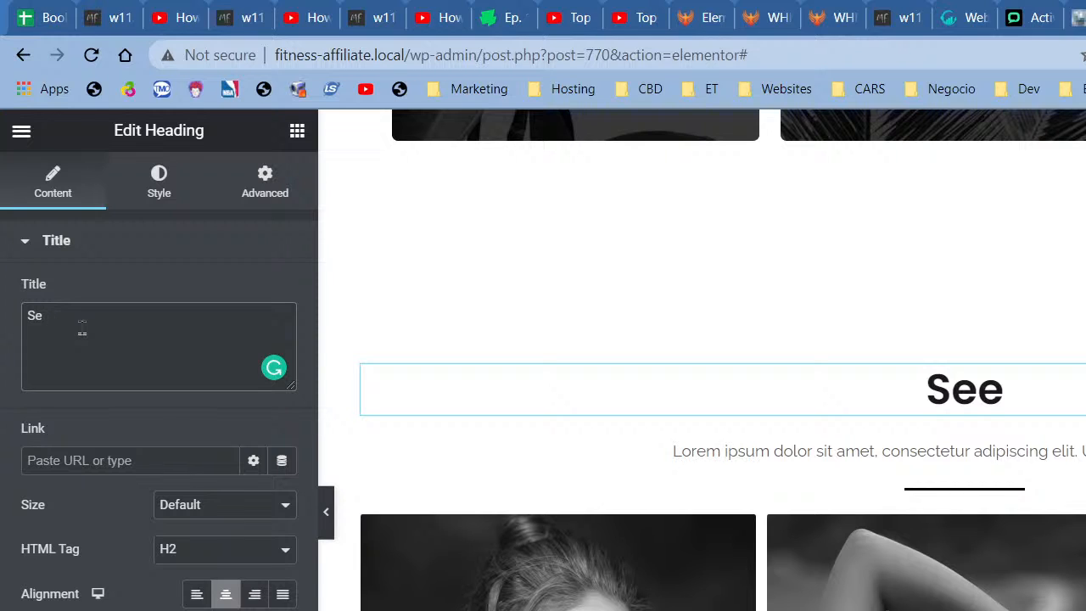
key(BackSpace)
key(BackSpace)
text(We Can Tr)
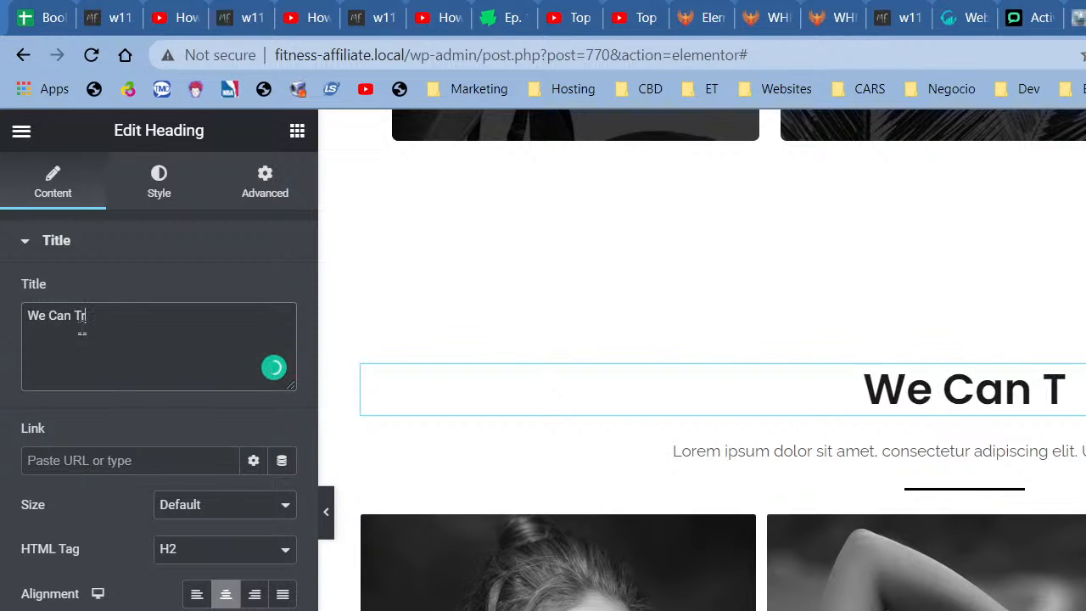
text(ansform Y)
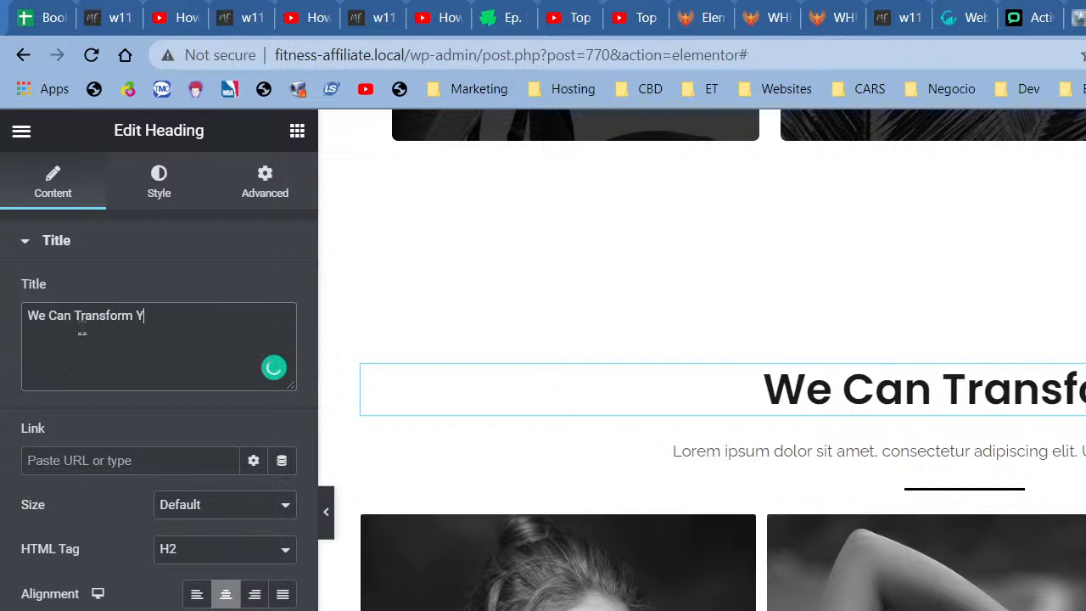
text(ou Too)
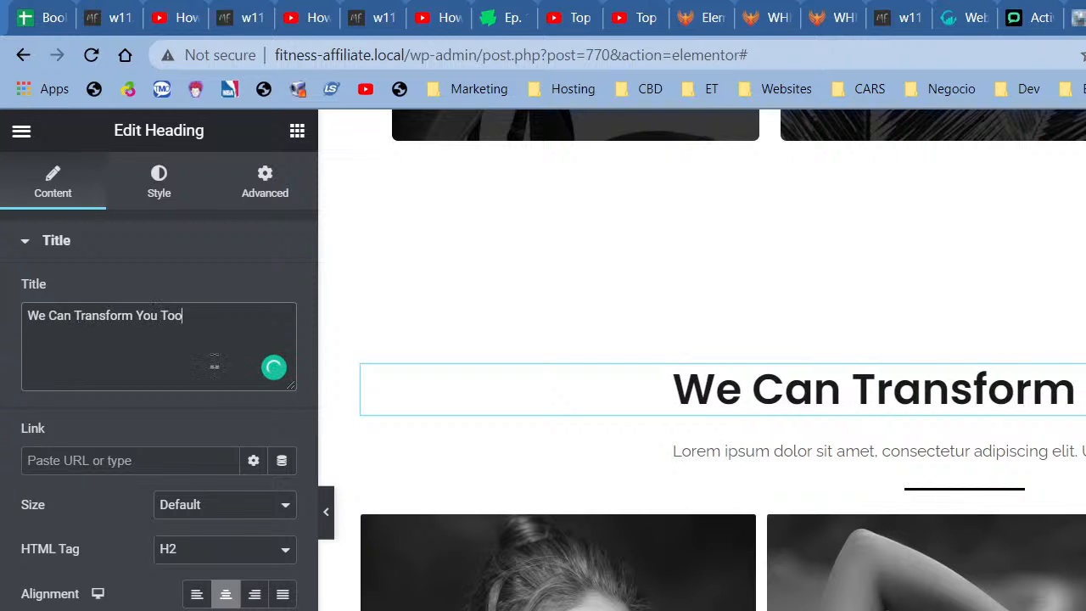
- Review the rest of the page from the portfolio grid down to the "Get In Touch" footer
scroll(994, 478, down, 5)
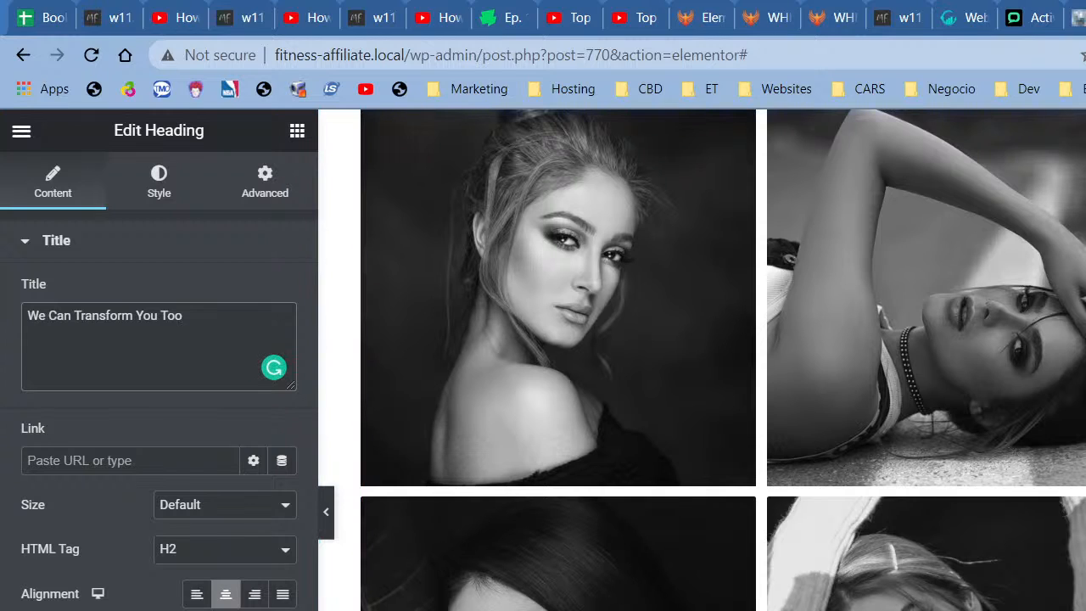
scroll(958, 509, down, 10)
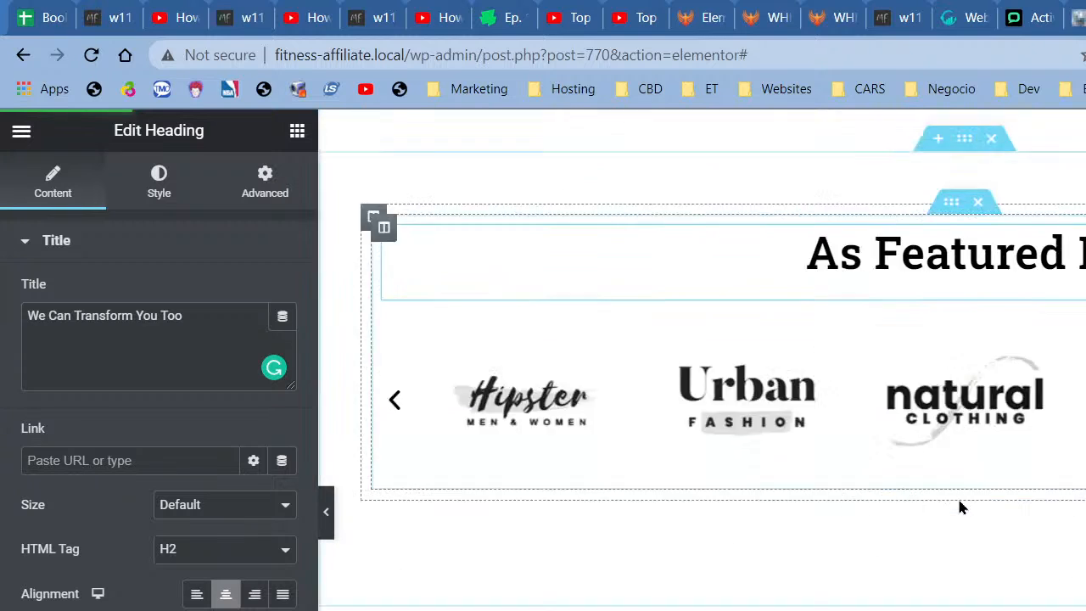
scroll(961, 552, down, 4)
scroll(924, 293, down, 5)
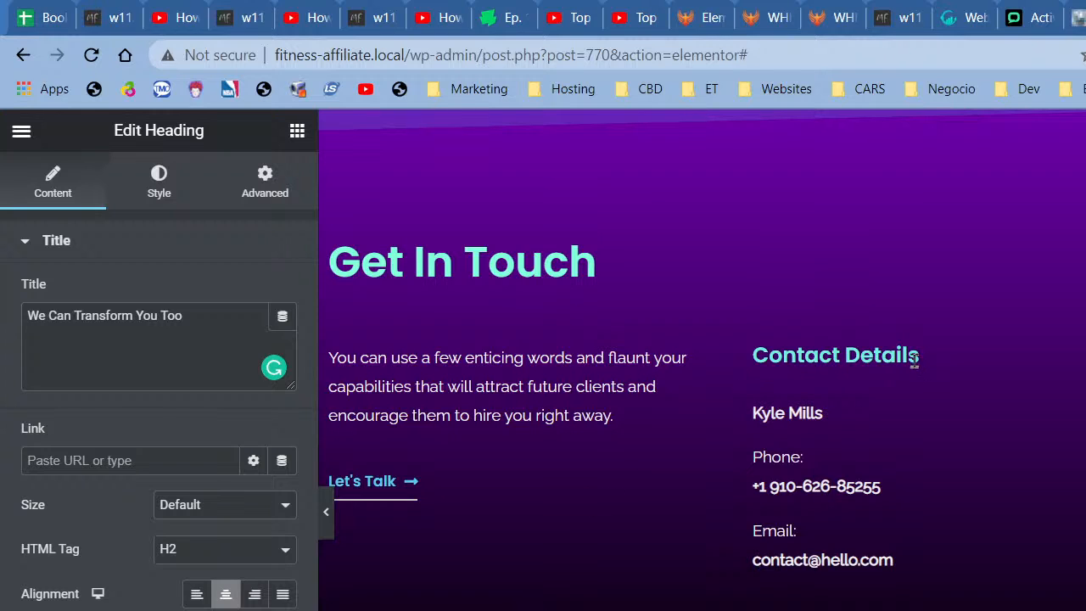
scroll(928, 441, up, 3)
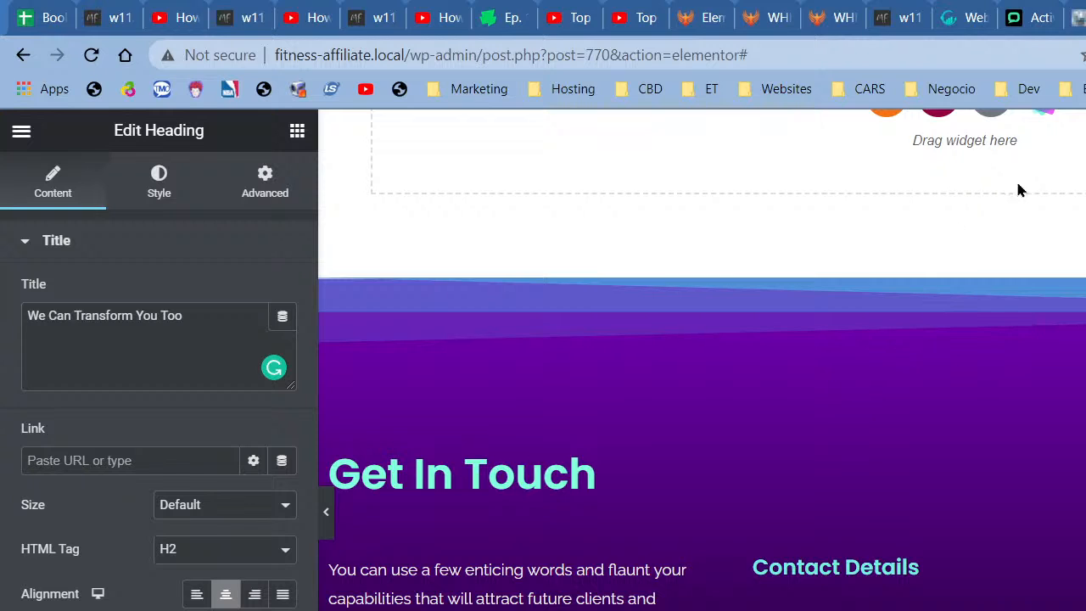
- Review the live home page preview from the hero section down past the video testimonials and blog posts heading
key(ctrl+Tab)
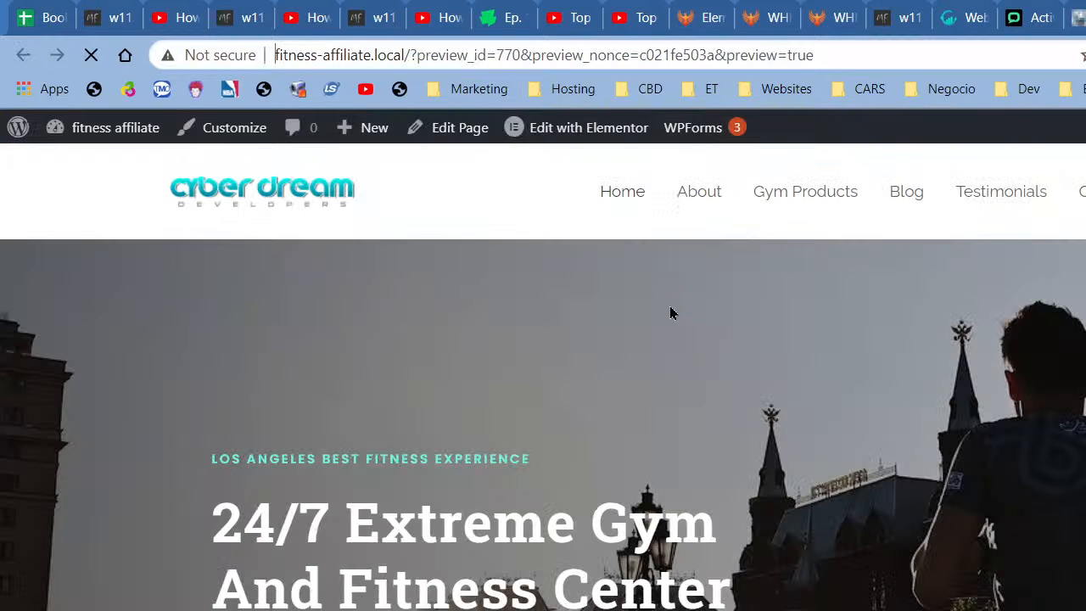
scroll(671, 310, down, 15)
scroll(711, 318, down, 15)
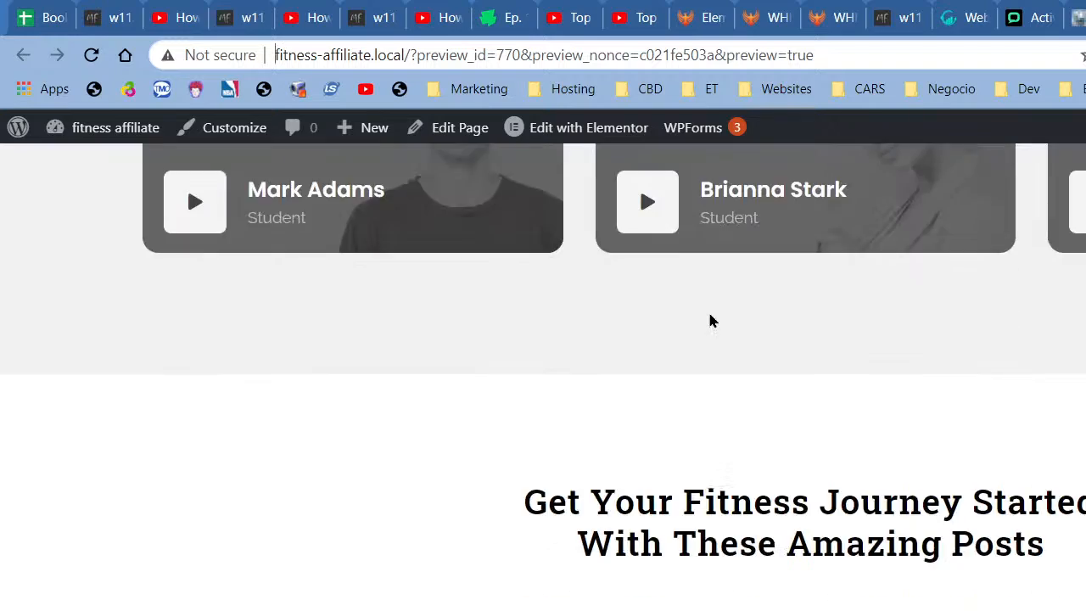
scroll(713, 307, down, 15)
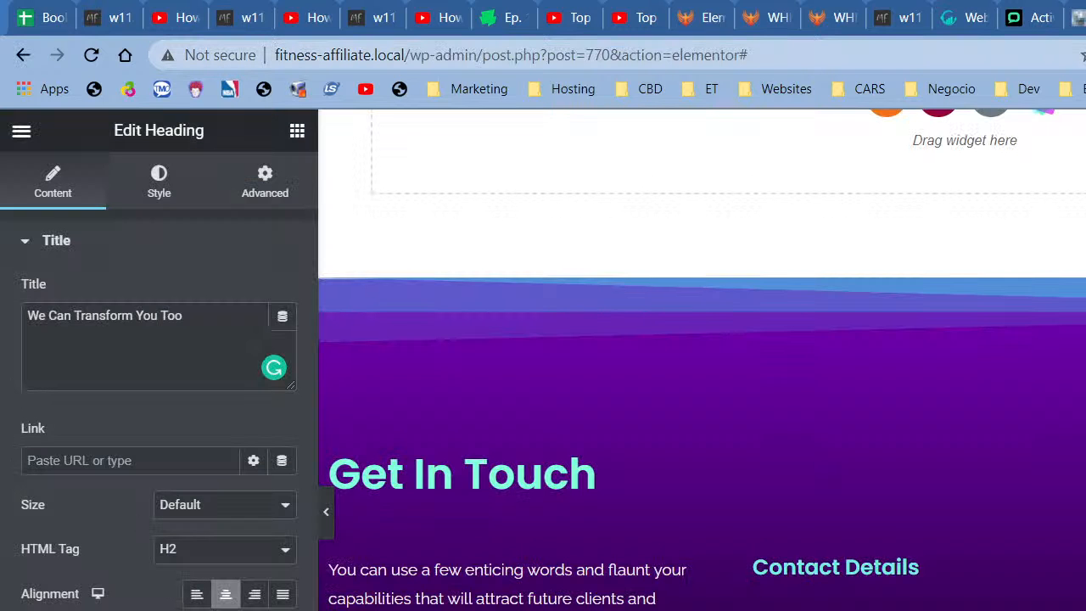
- Search the widgets for "woo" and add a Product Grid below the shortcode in the "Get Ready With These Professional" section
scroll(703, 359, up, 15)
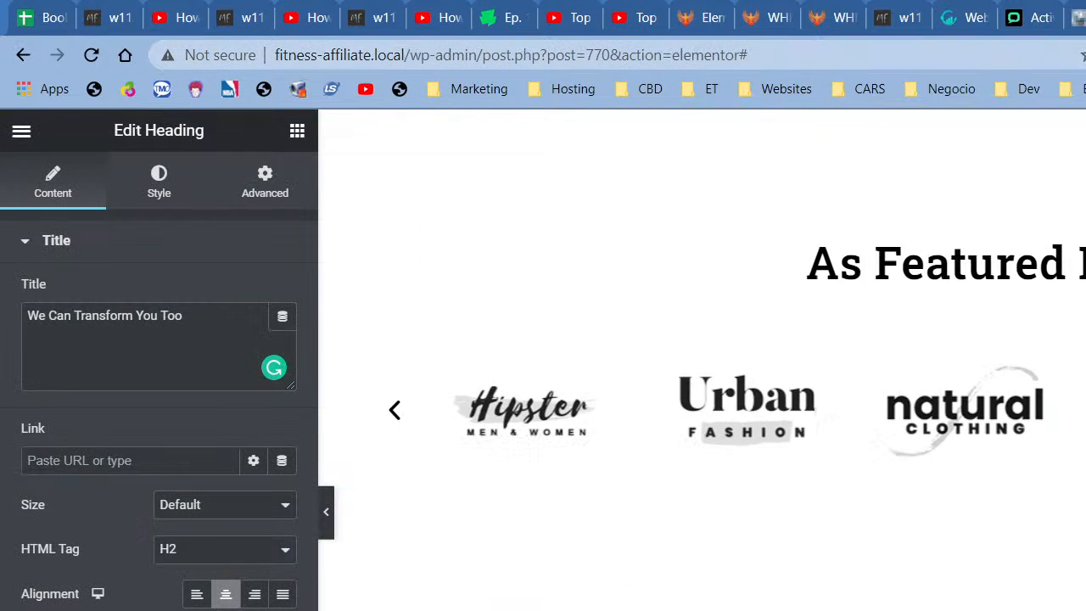
scroll(702, 359, up, 15)
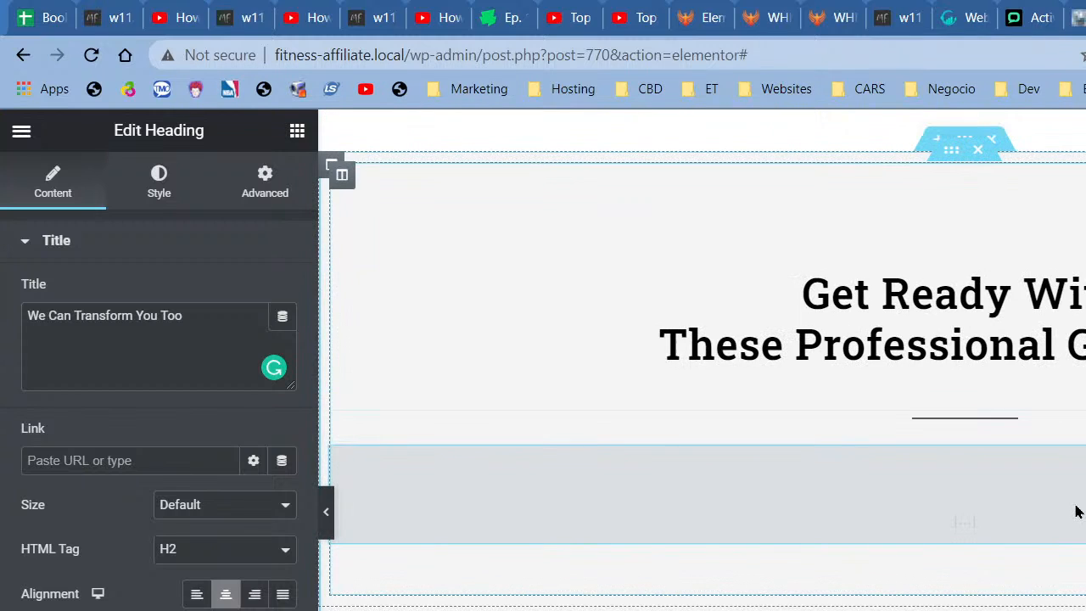
click(886, 509)
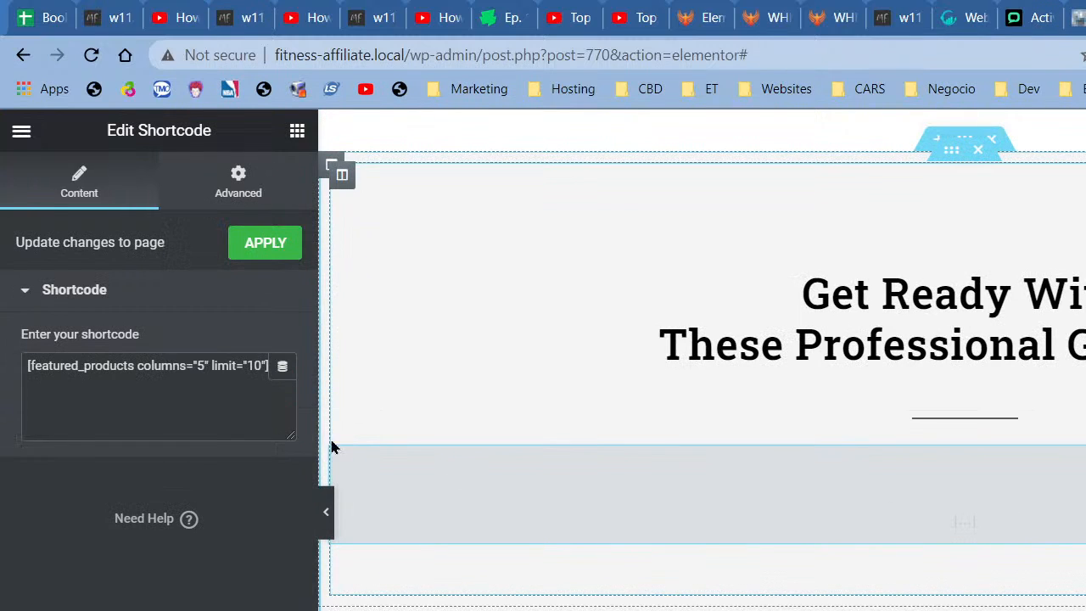
click(297, 130)
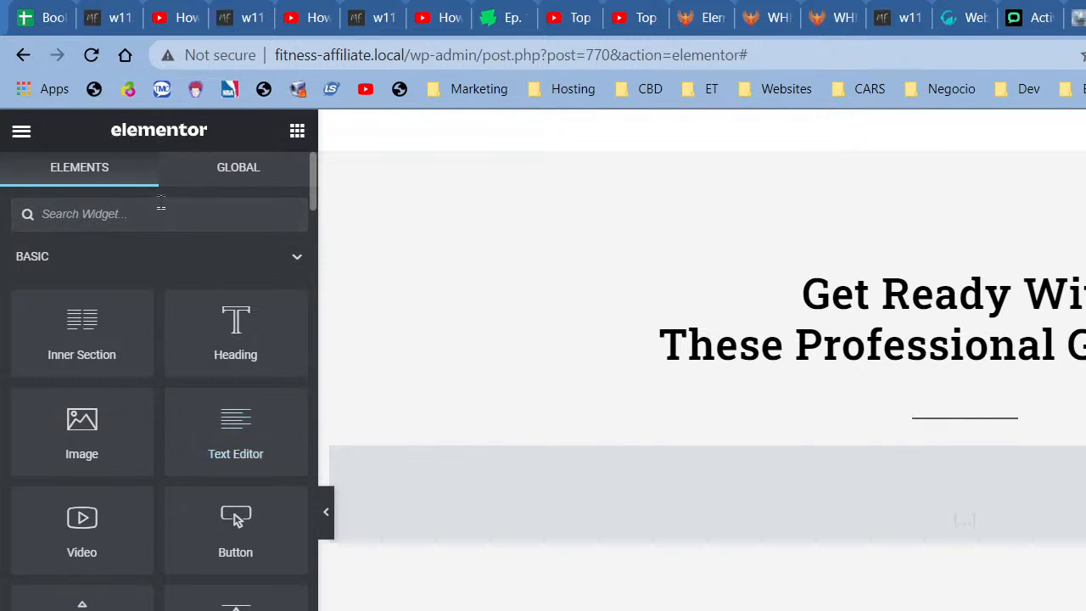
text(w)
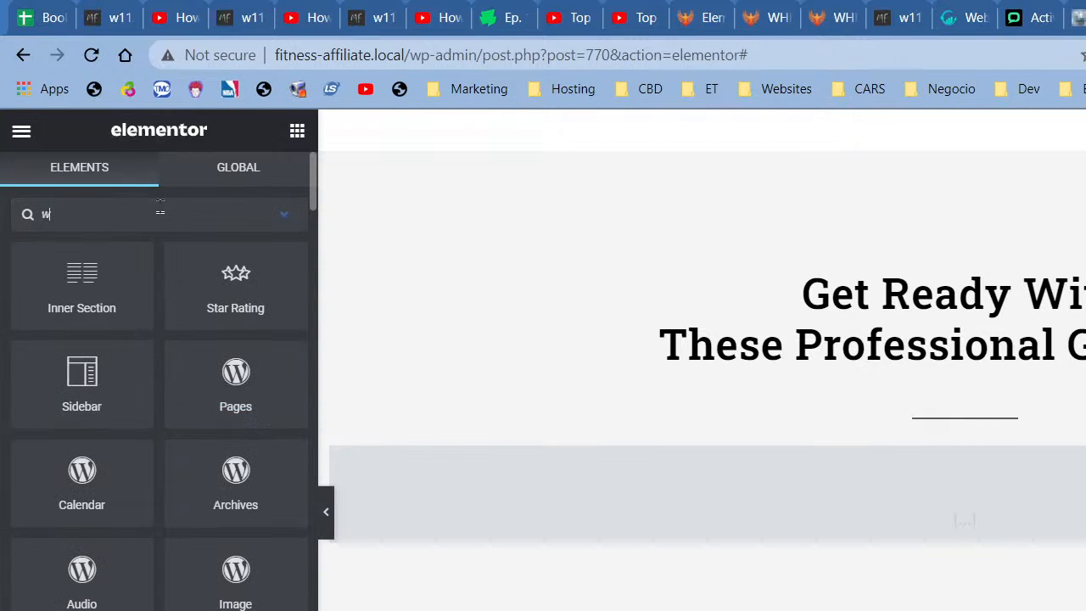
text(oo)
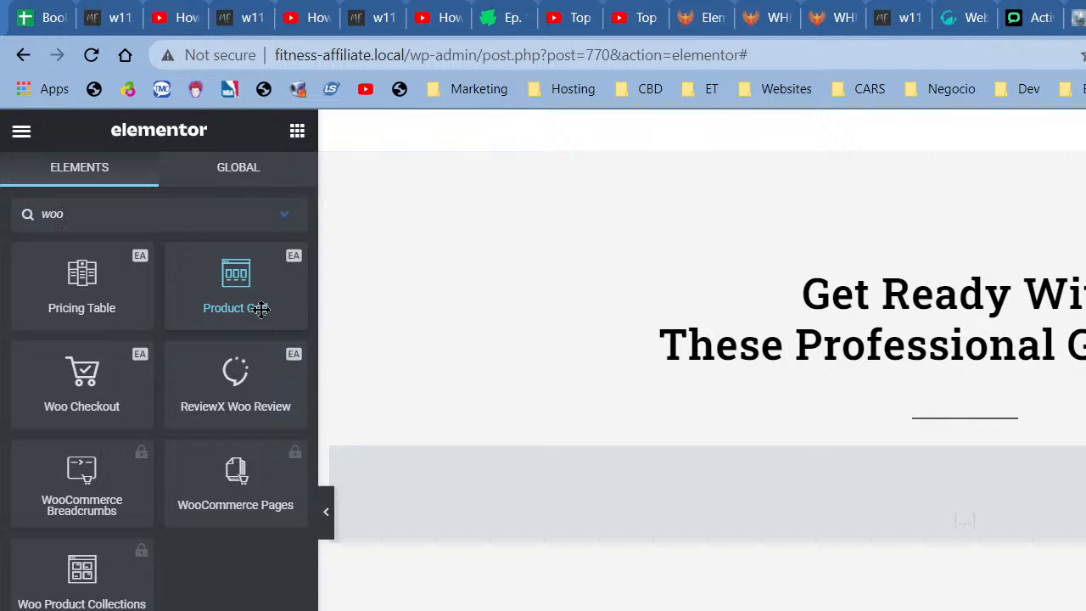
drag(260, 308, 971, 553)
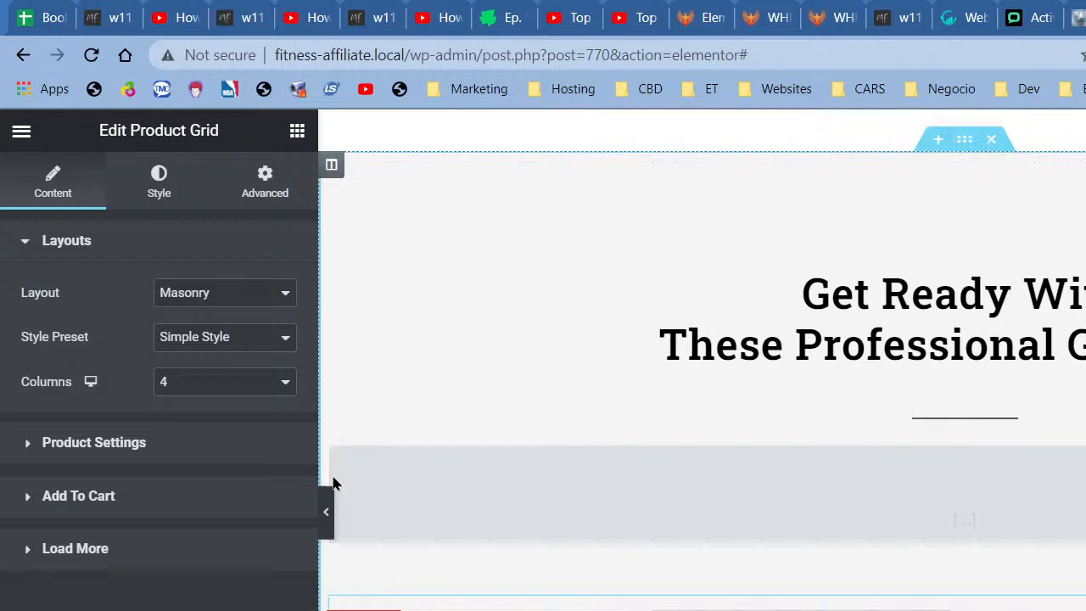
- Set the product grid's content background to the global Accent colour #FFBA08, trying the Primary colour first
scroll(896, 561, down, 4)
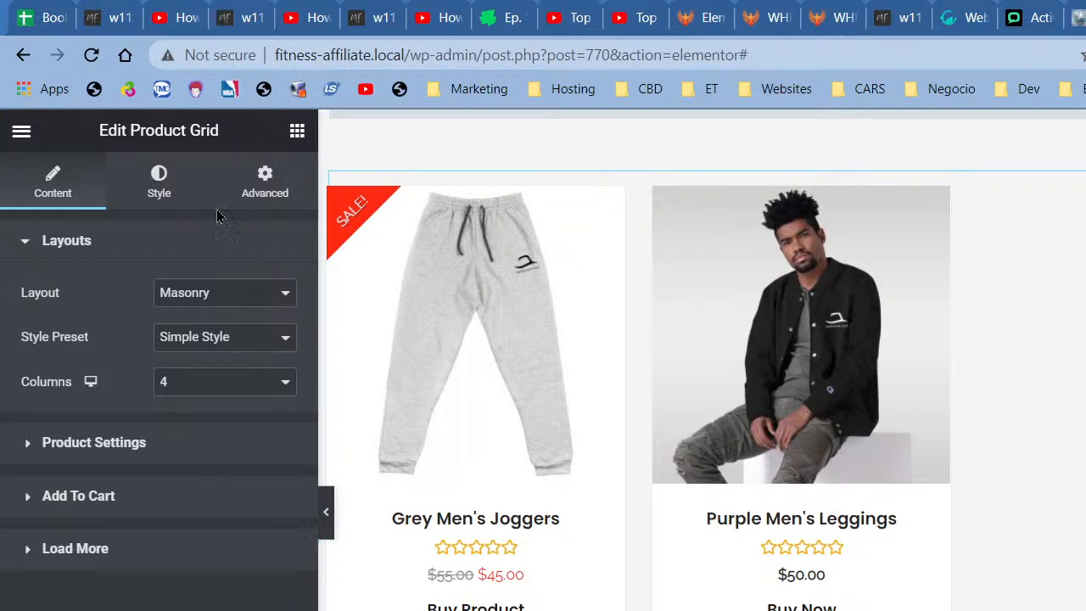
click(158, 195)
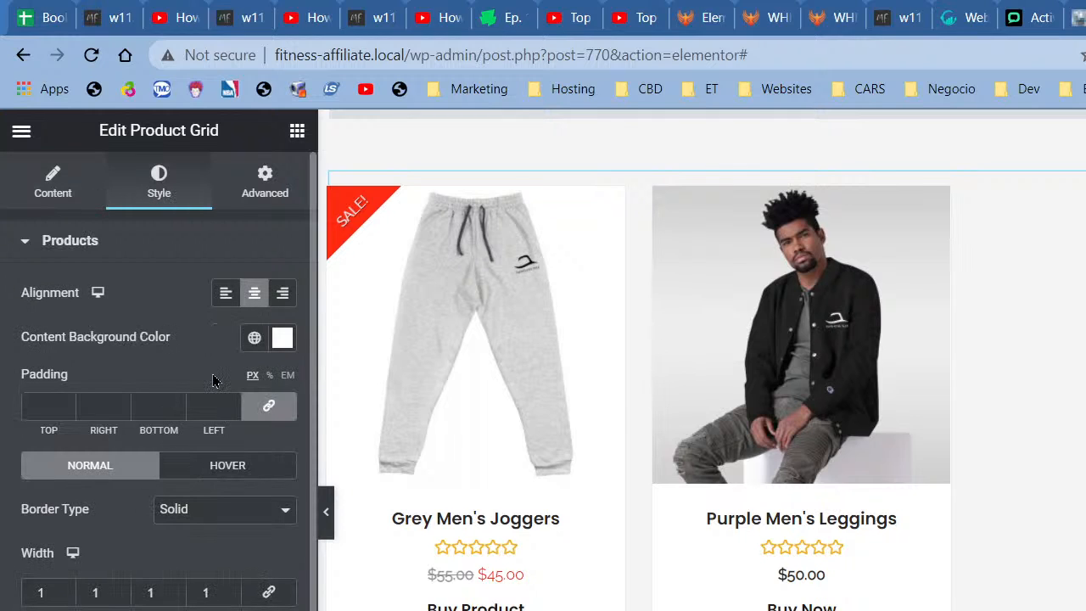
click(253, 346)
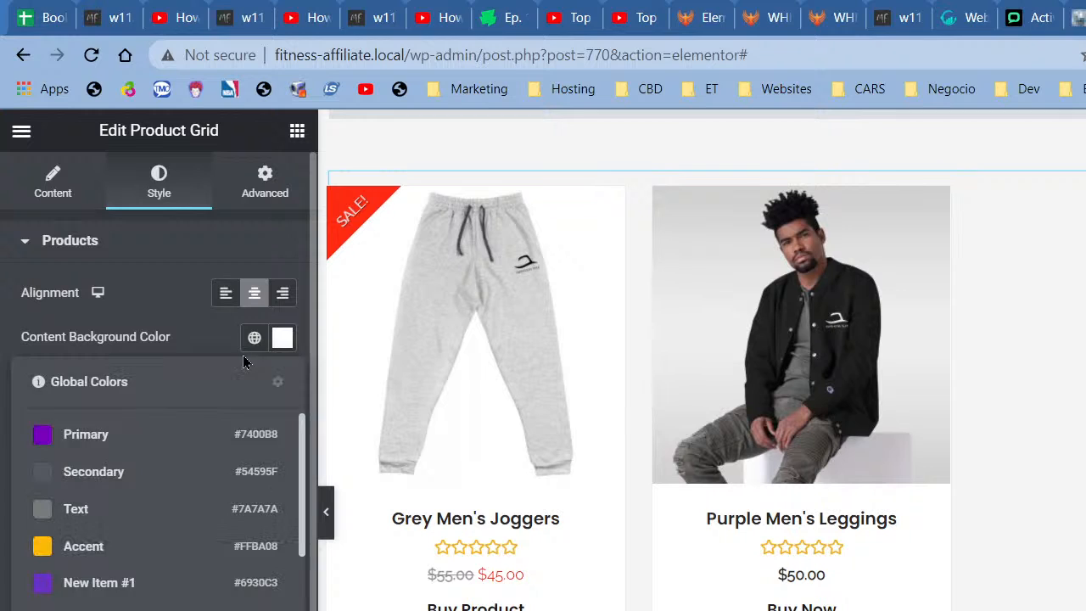
click(161, 434)
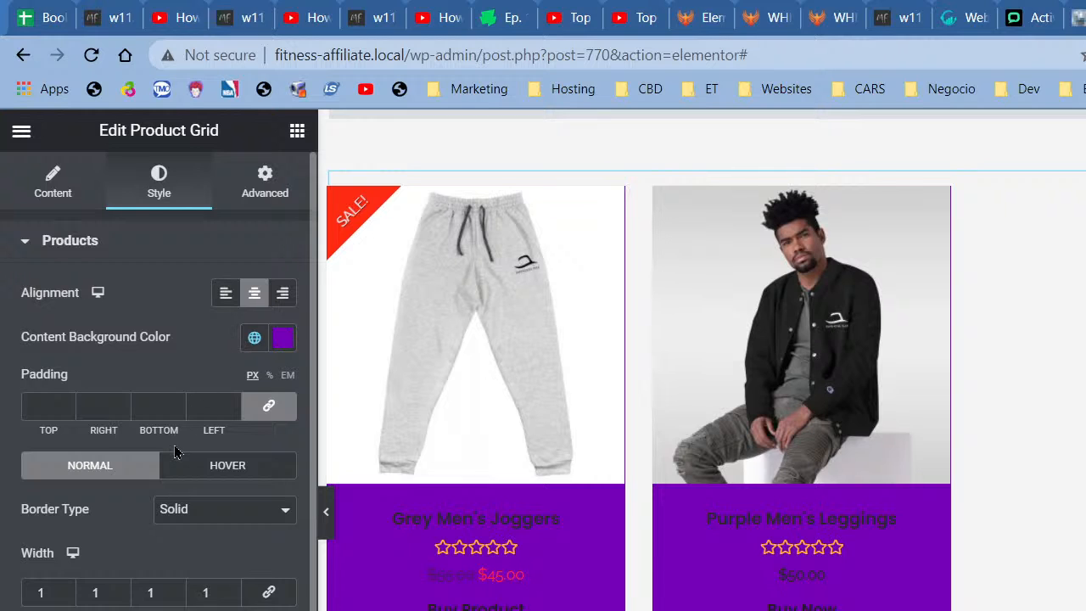
click(253, 338)
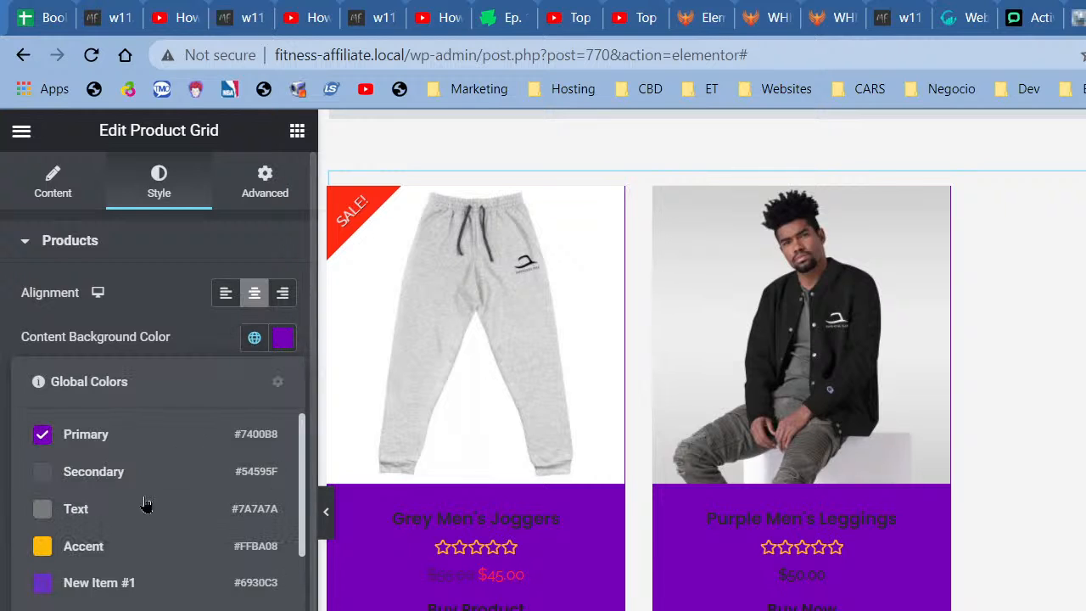
click(106, 553)
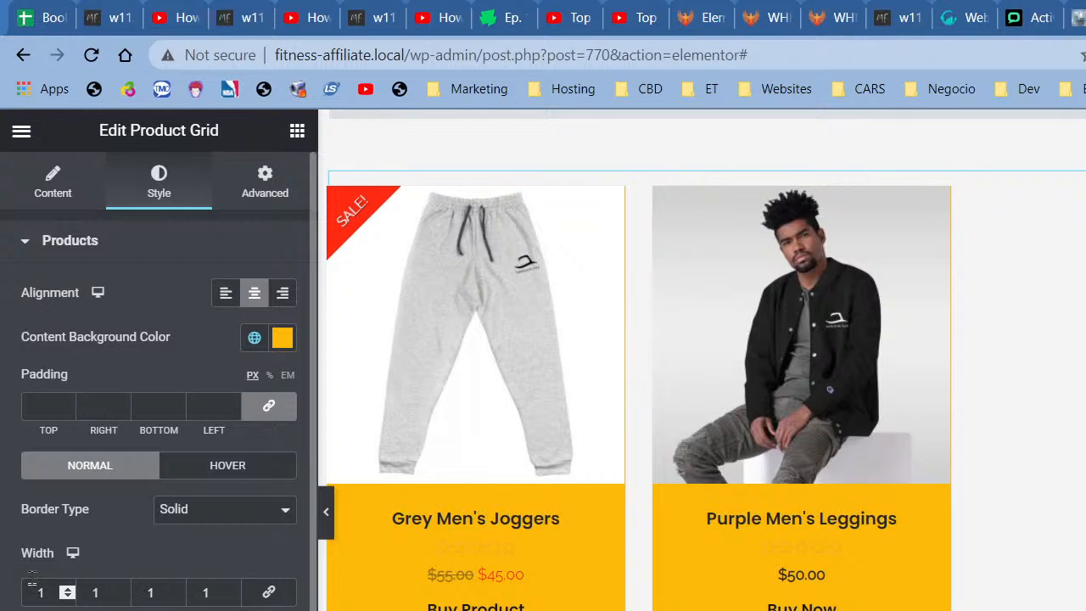
- Set the border colour of the product grid's Add to Cart button to the global black #000000
scroll(139, 530, down, 3)
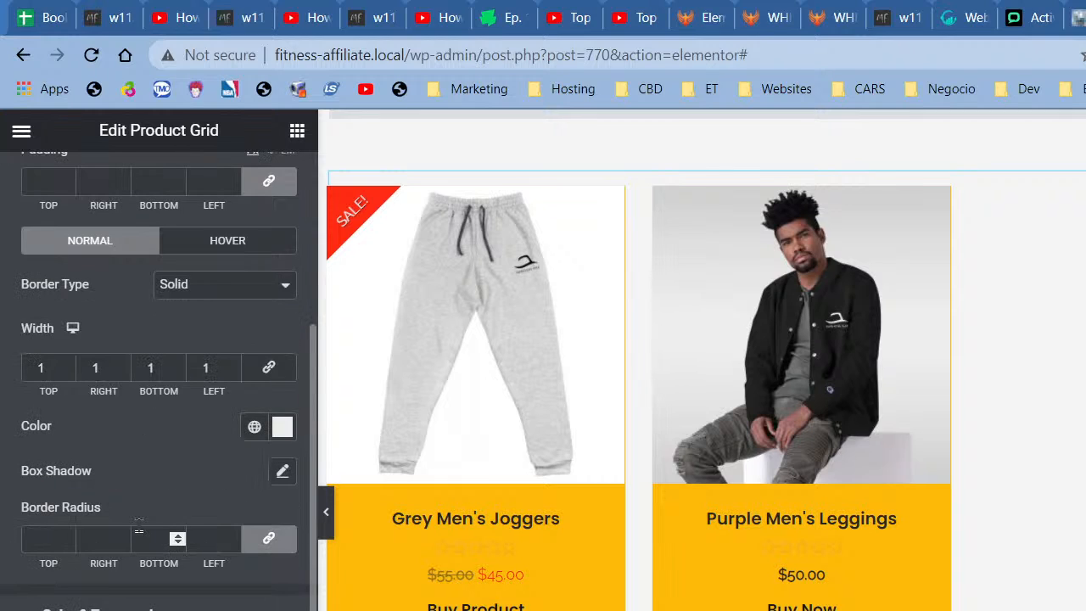
click(106, 608)
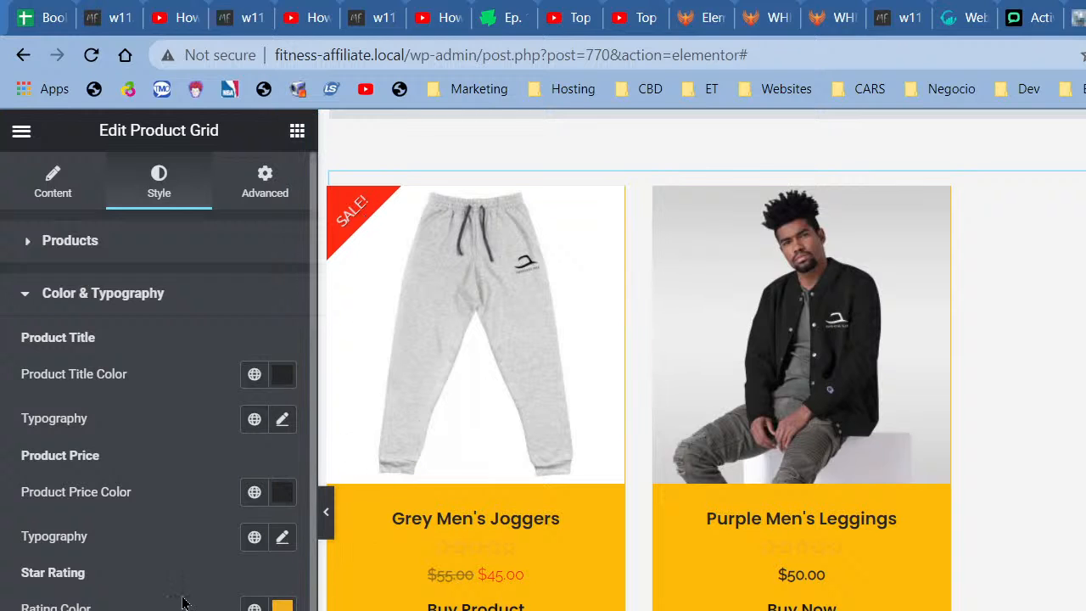
scroll(259, 537, down, 4)
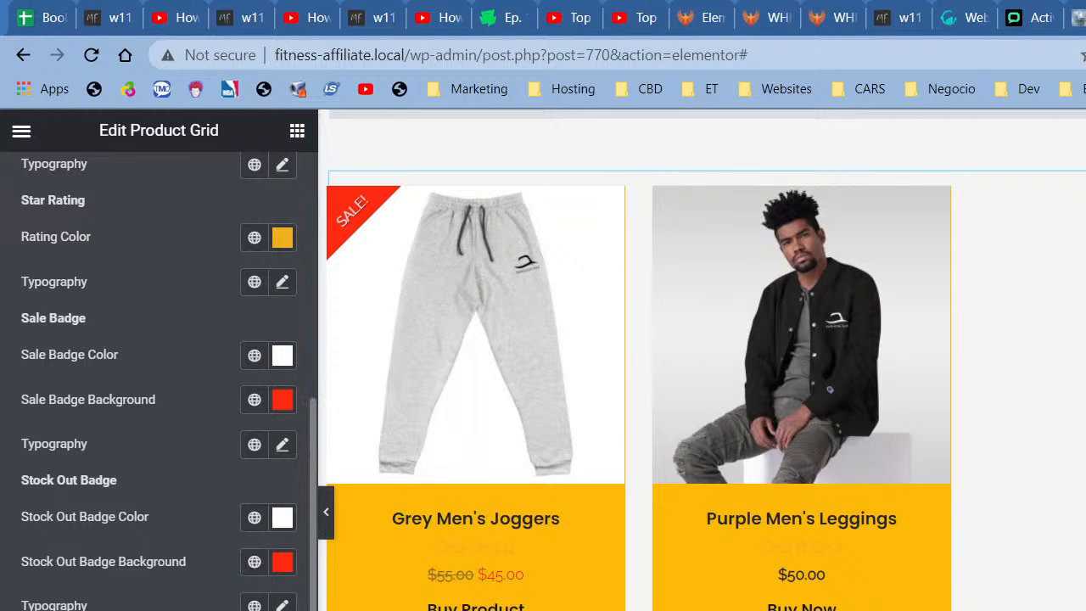
click(119, 609)
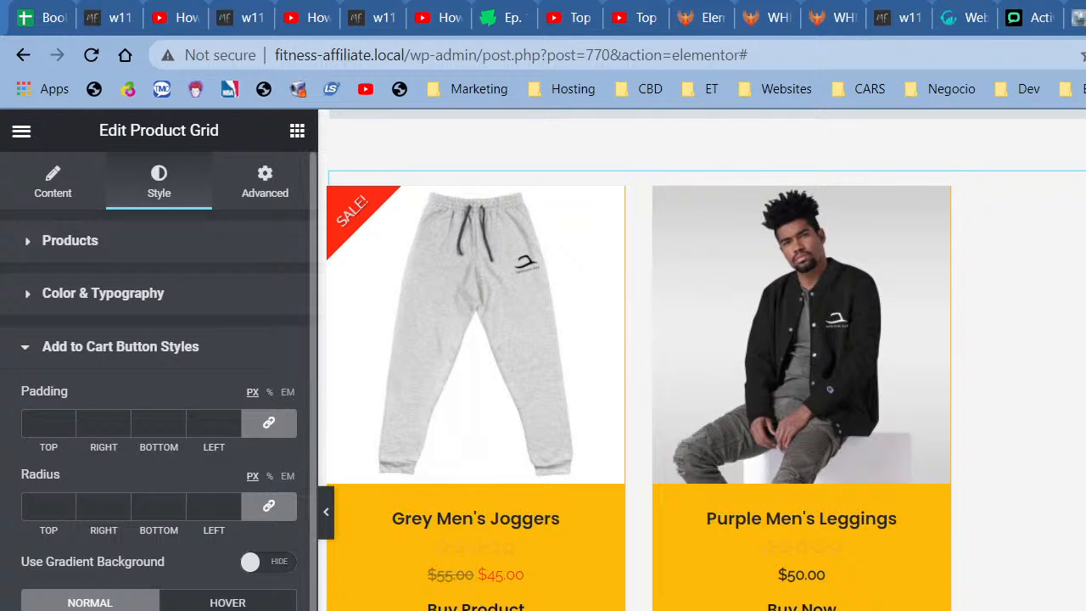
scroll(159, 382, down, 3)
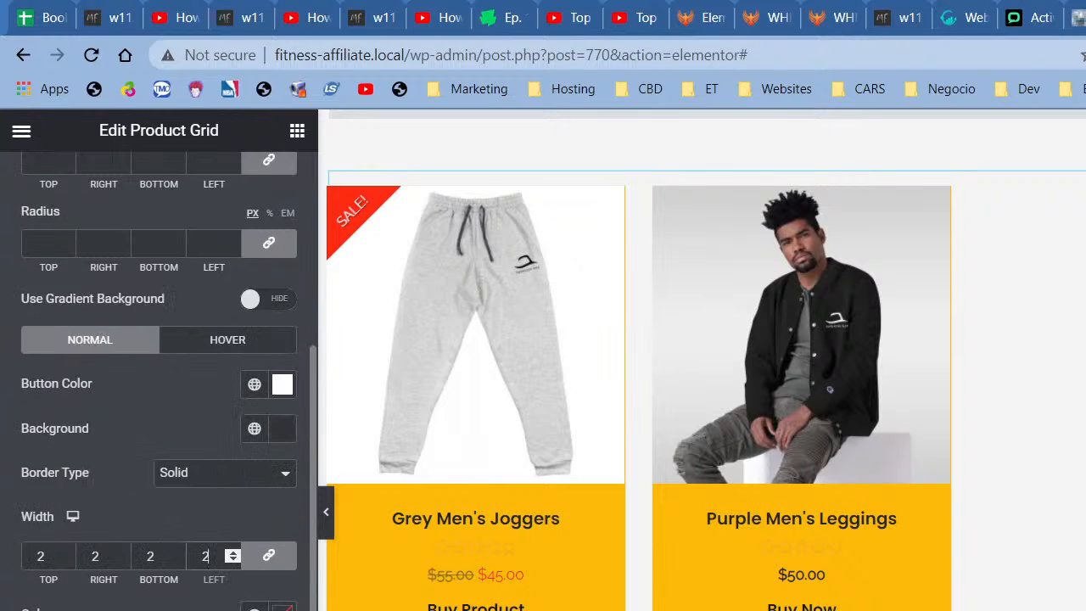
click(255, 608)
scroll(157, 412, down, 3)
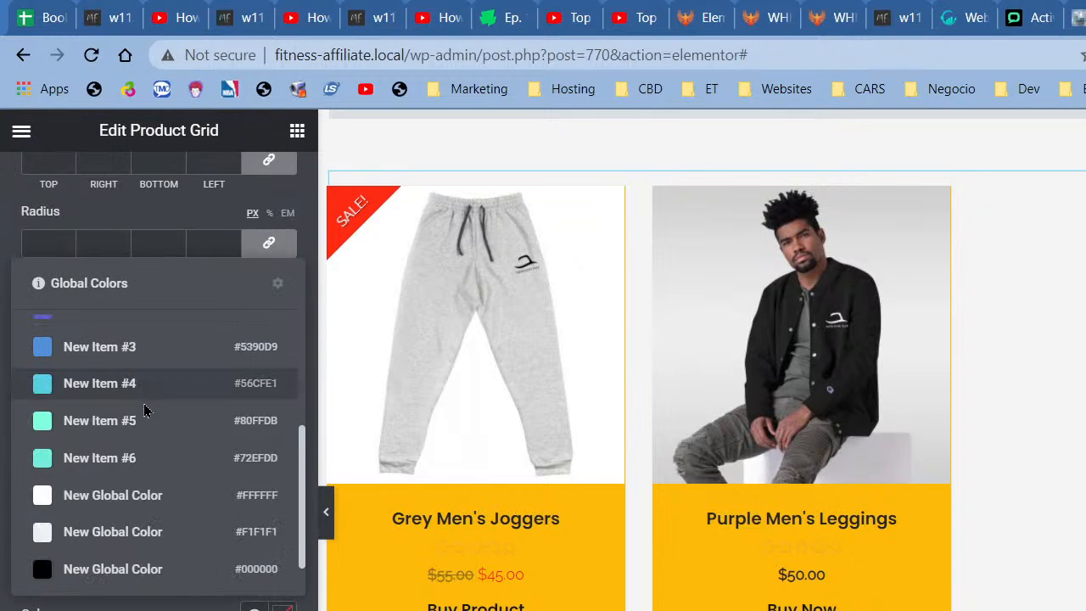
click(141, 560)
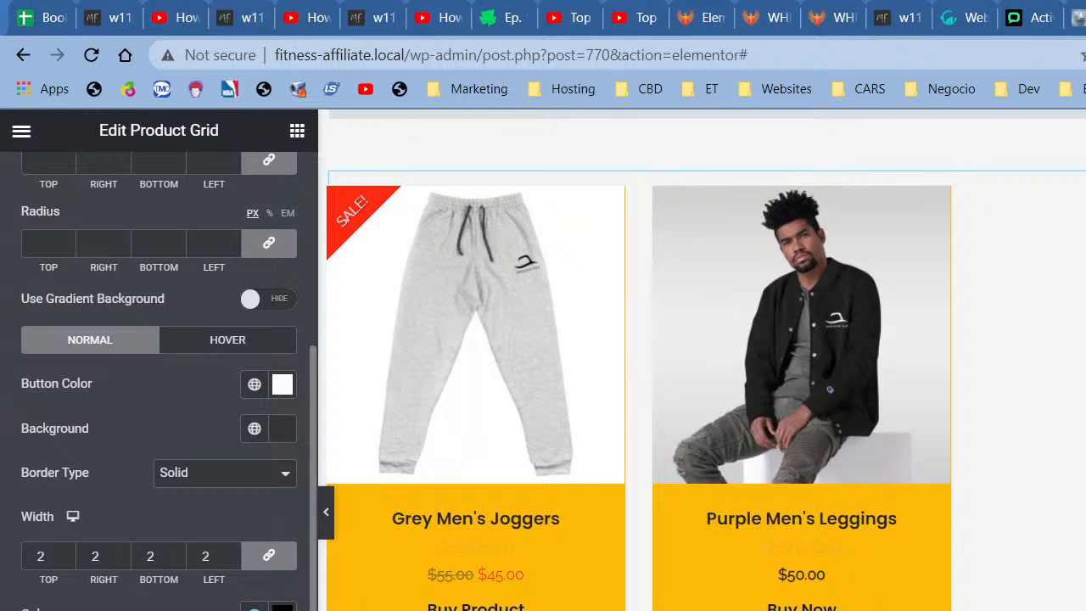
- Set the regular price colour in the product grid's popup styles to bright green
scroll(250, 483, up, 2)
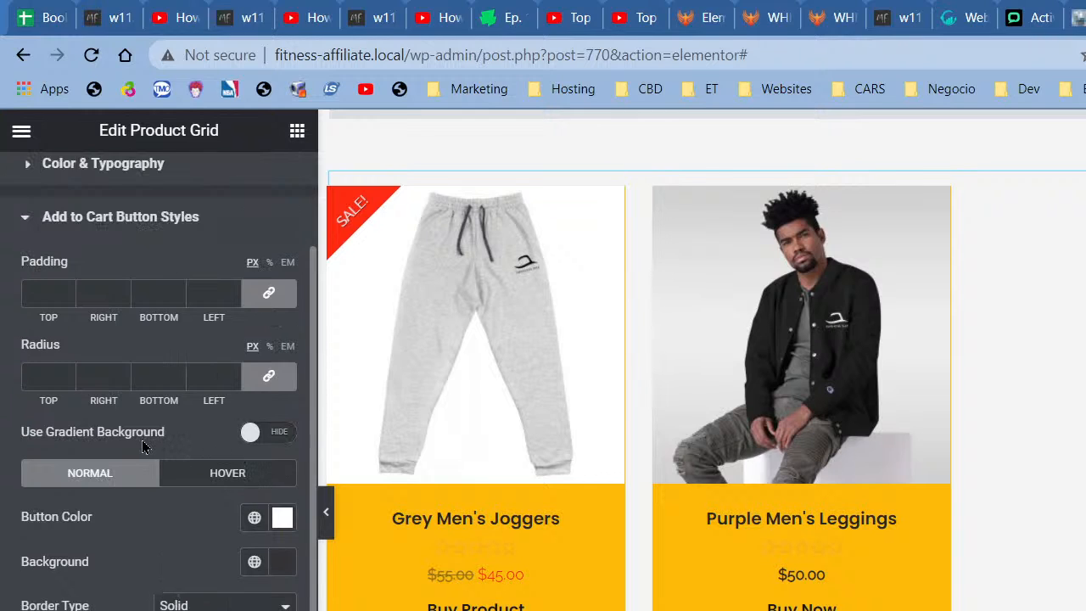
scroll(202, 450, up, 2)
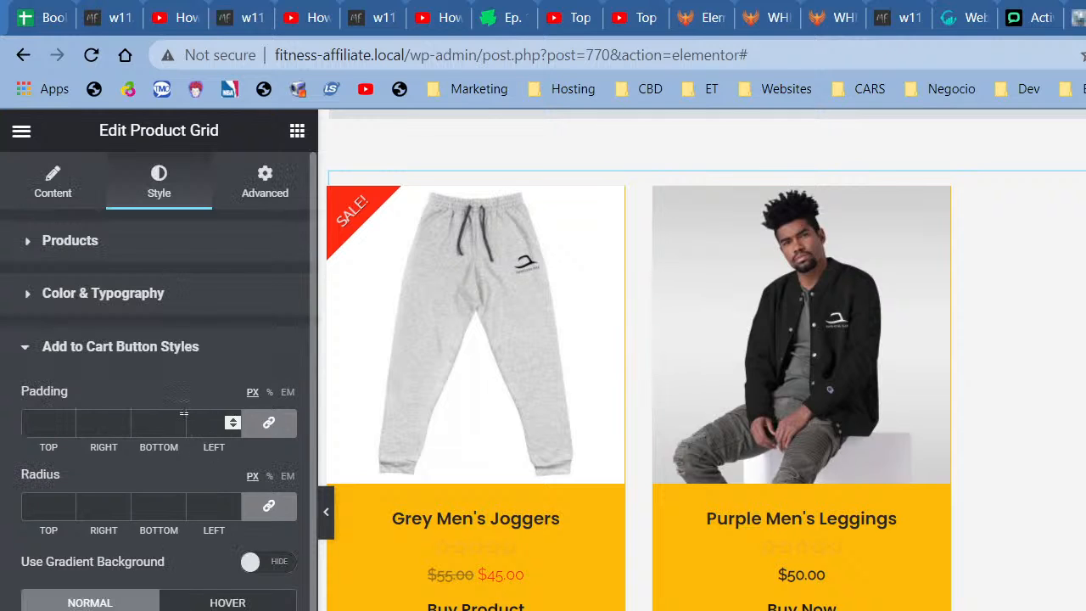
scroll(165, 396, down, 4)
scroll(153, 339, up, 4)
click(141, 246)
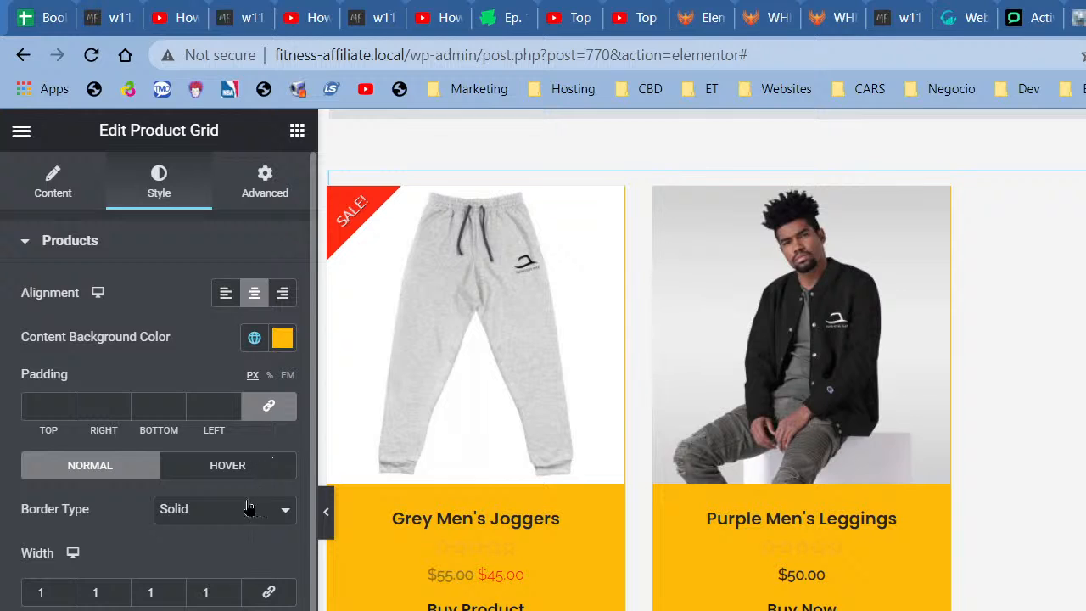
scroll(229, 589, down, 2)
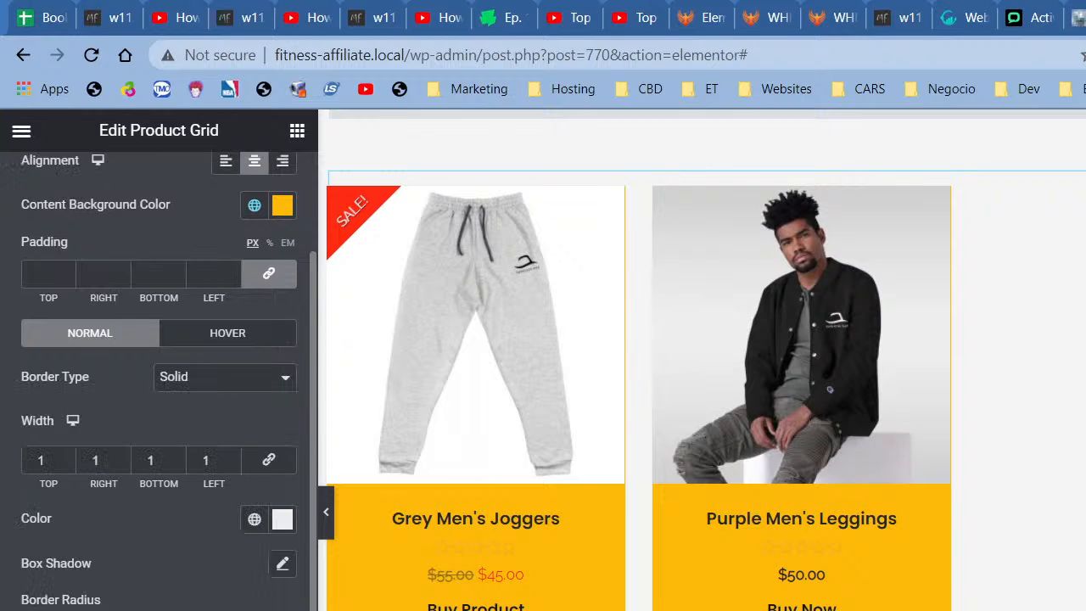
scroll(159, 382, down, 1)
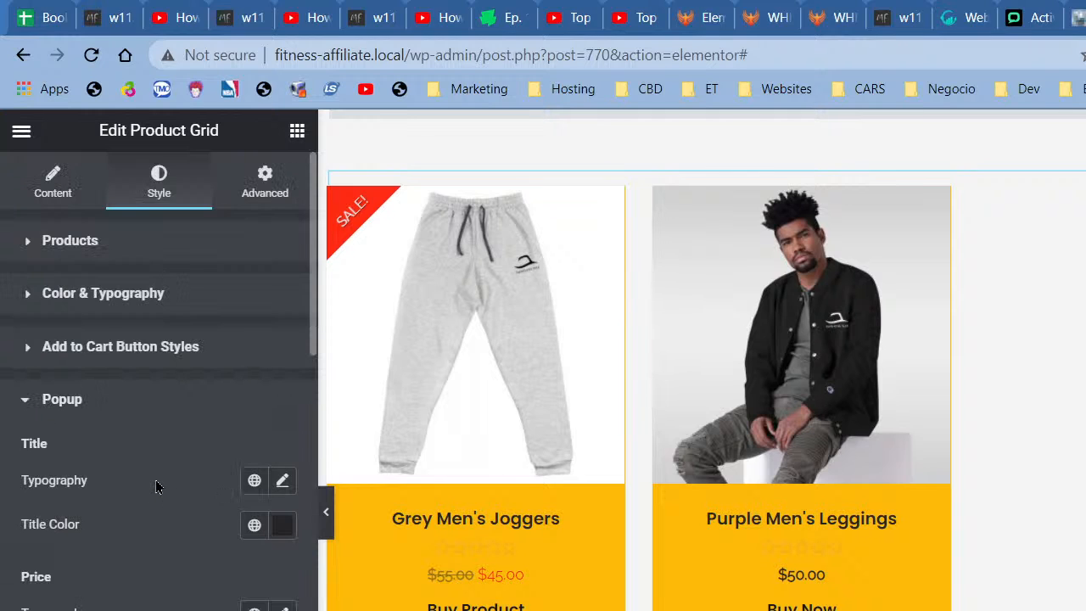
scroll(158, 486, down, 1)
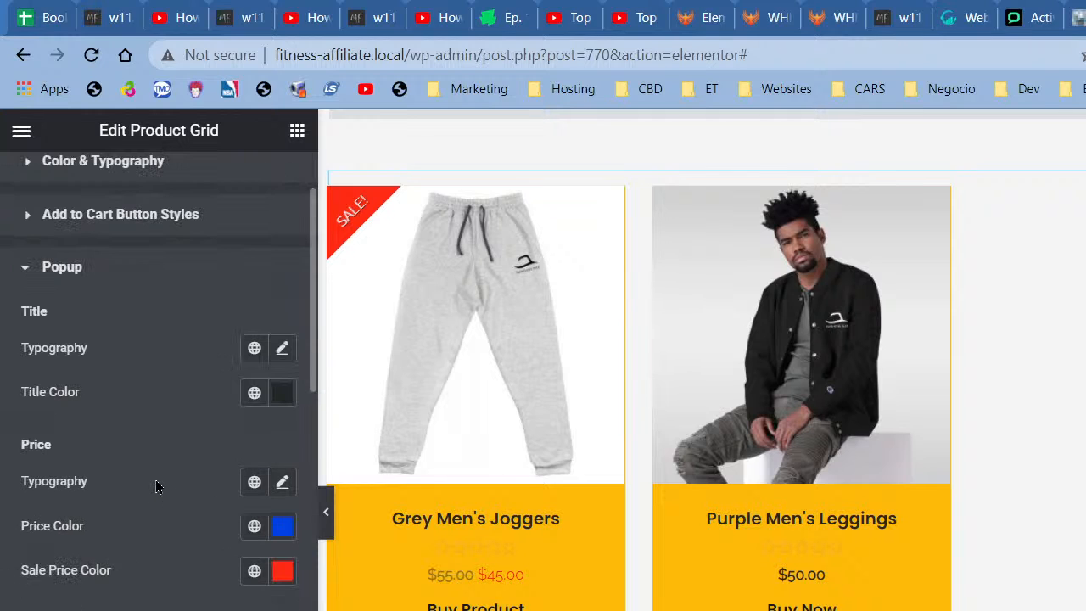
click(282, 528)
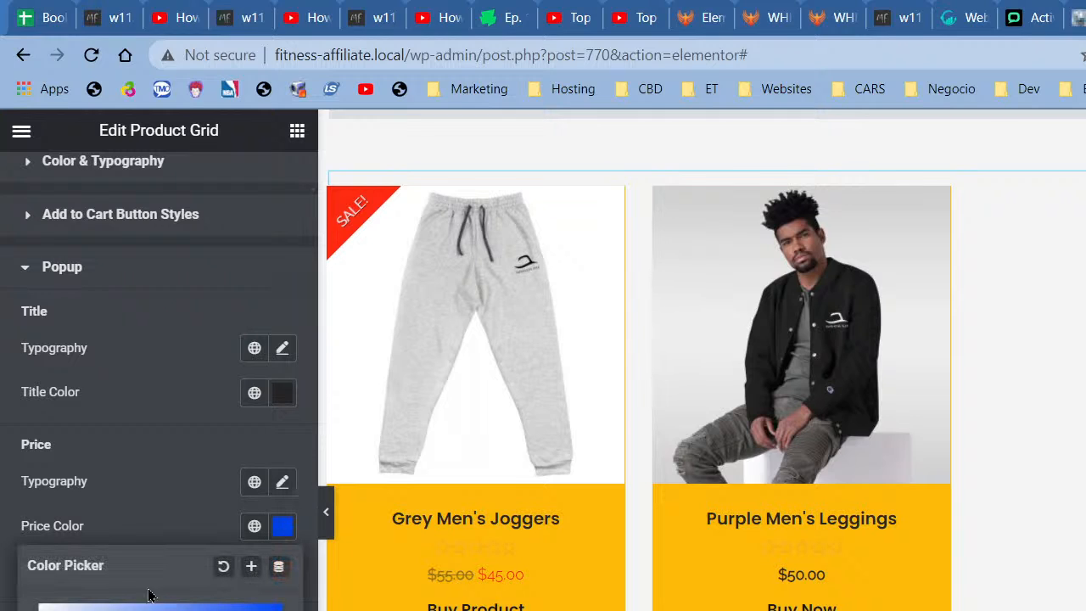
click(165, 610)
click(136, 610)
click(255, 609)
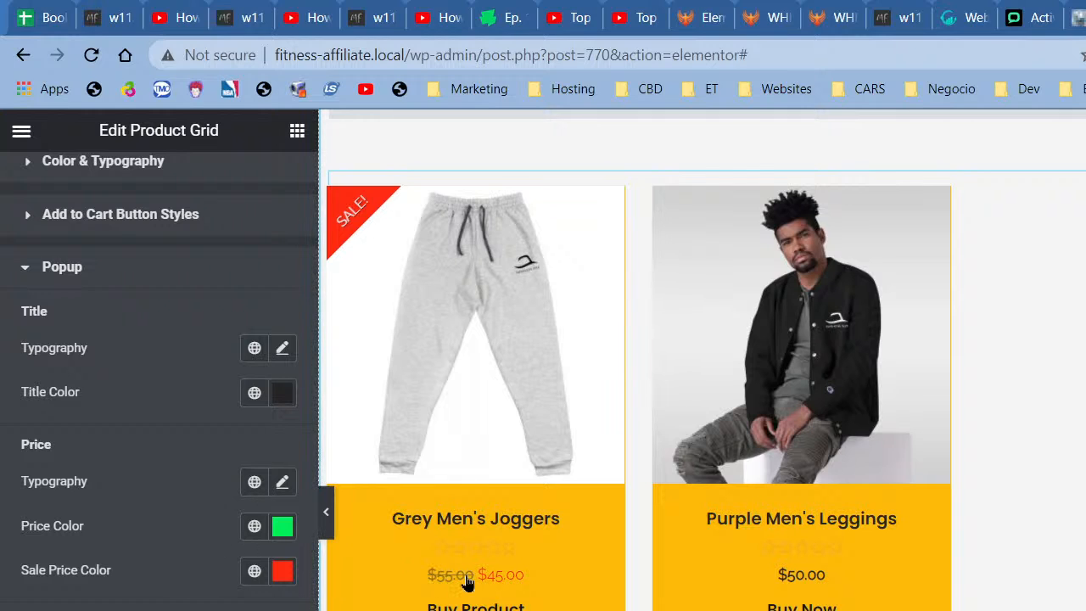
scroll(190, 517, down, 3)
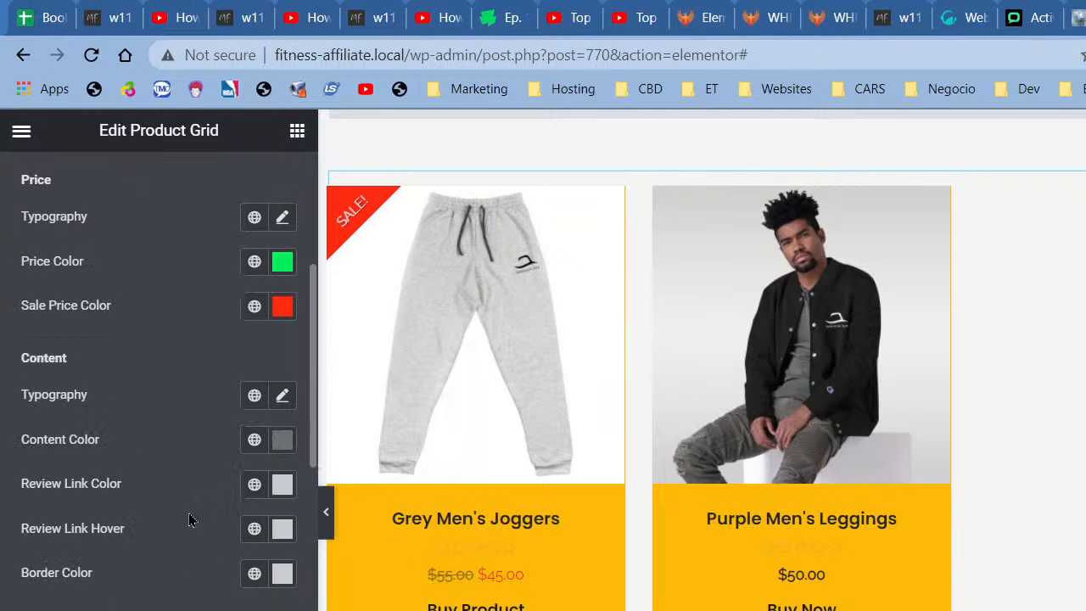
scroll(187, 529, down, 3)
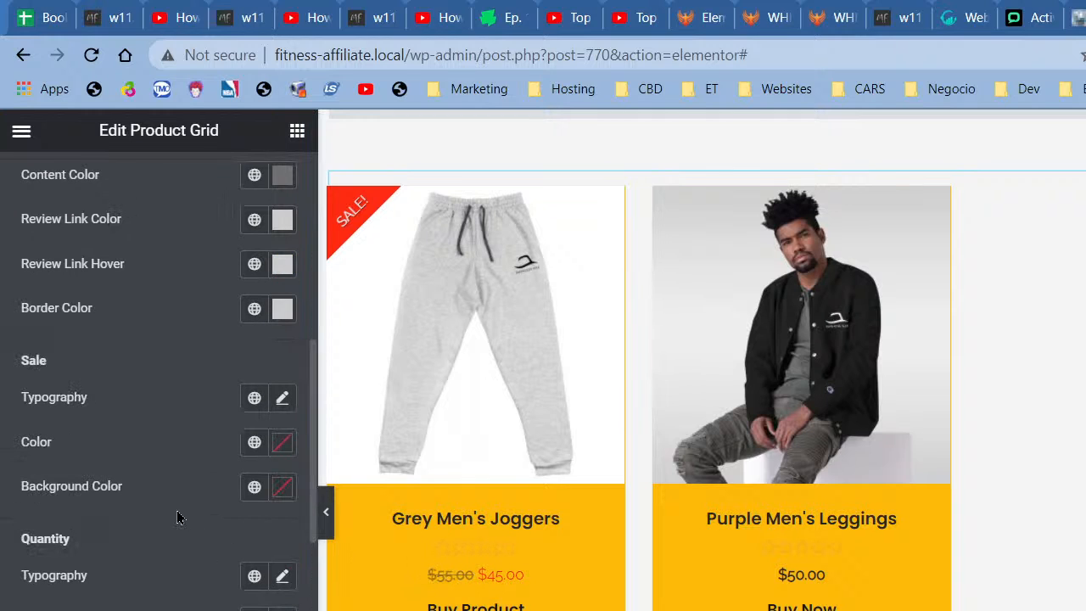
scroll(177, 514, down, 5)
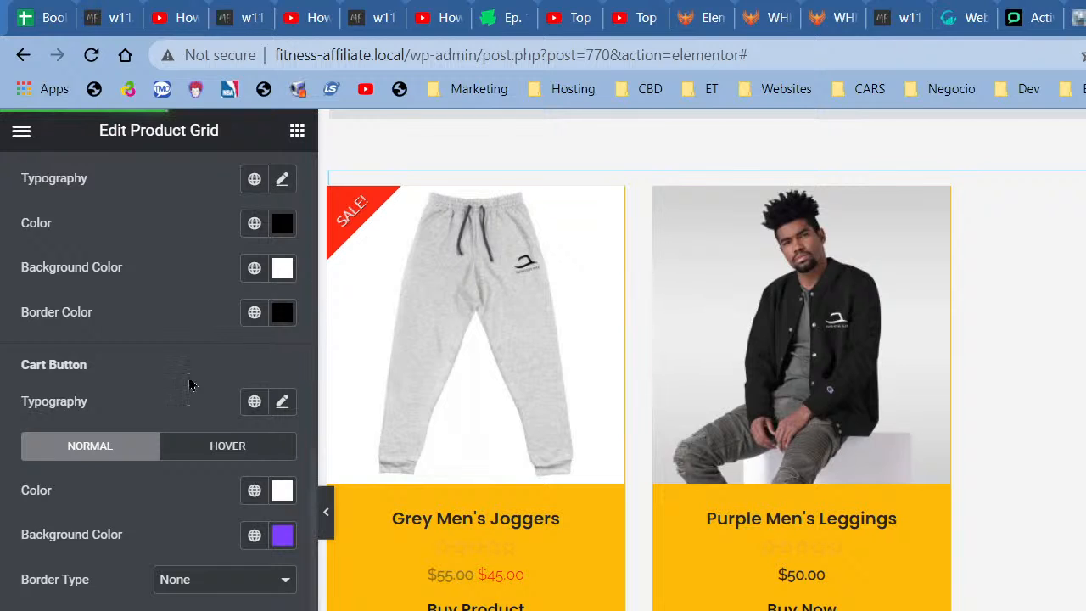
- Exit the Elementor editor to the WordPress dashboard and open the list of WooCommerce products
click(19, 134)
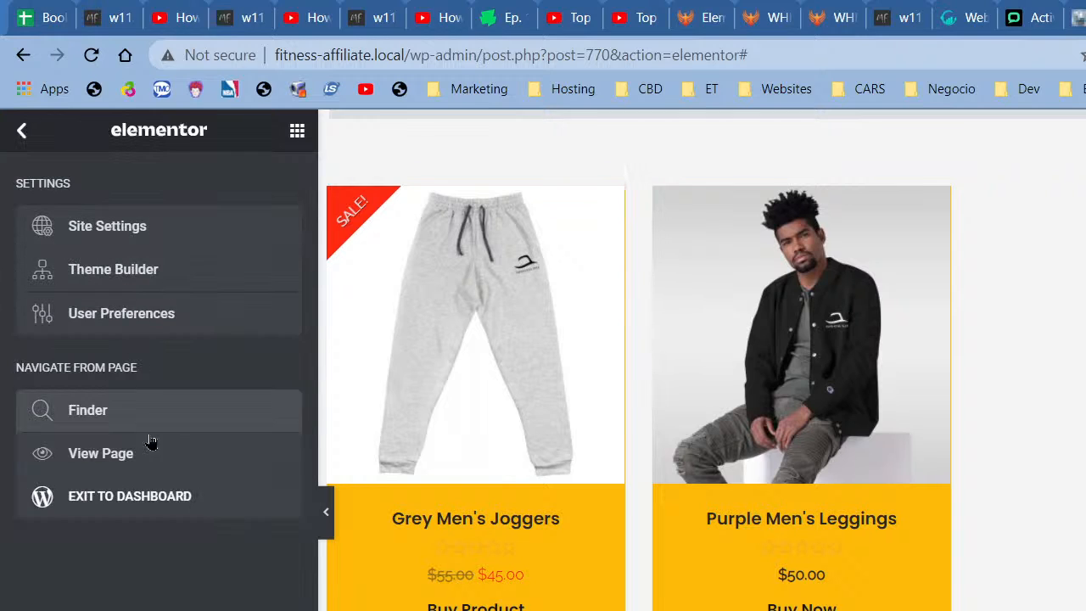
click(151, 510)
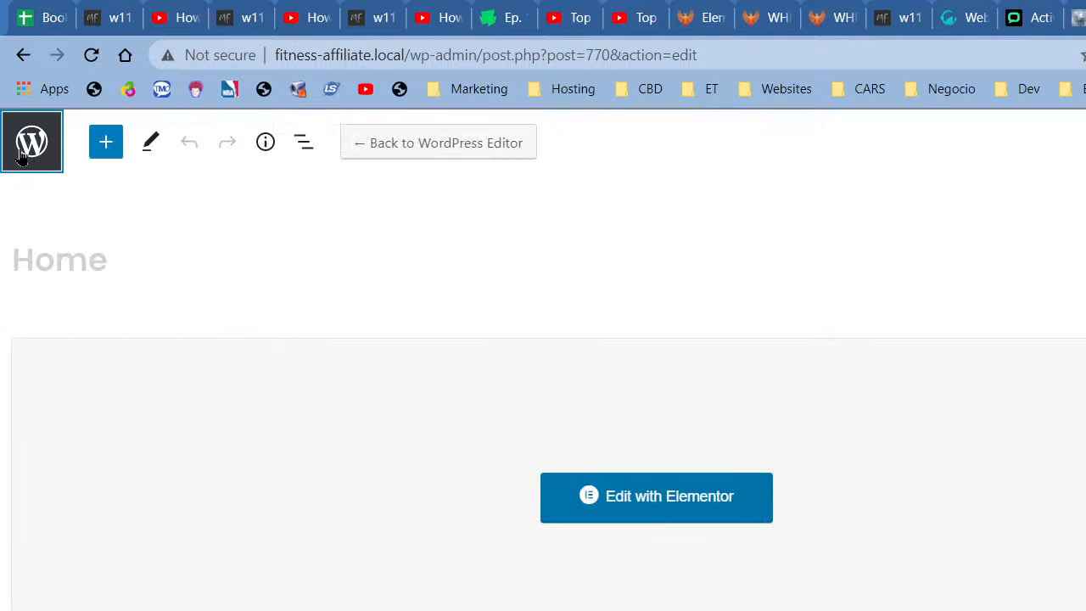
click(21, 155)
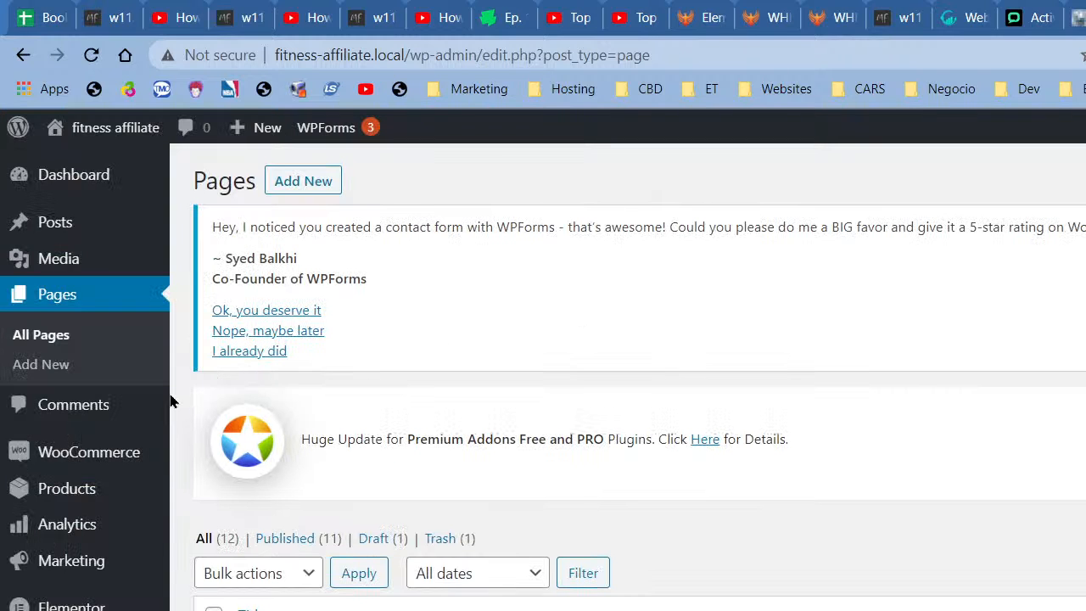
click(79, 494)
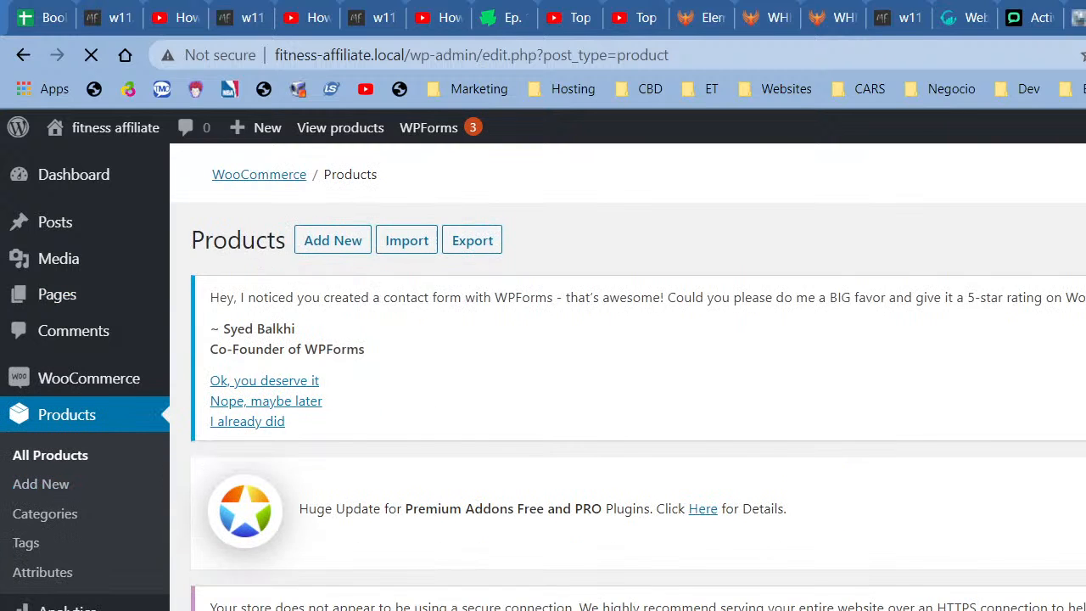
- Duplicate the Purple Men's Leggings product and publish the copy as "Purple Men's Leggings 1"
scroll(543, 397, down, 3)
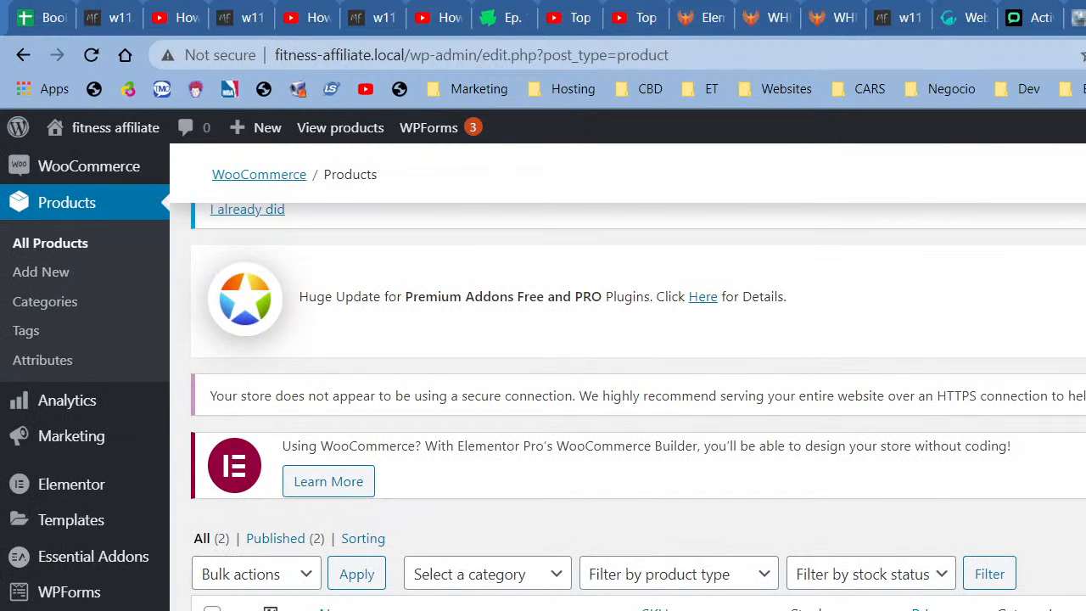
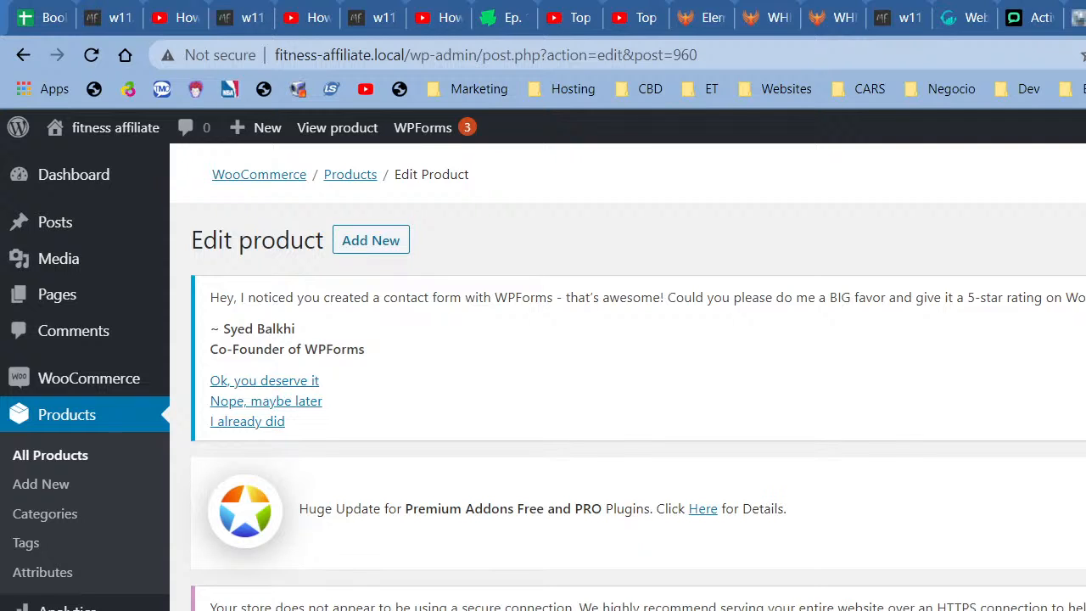
scroll(628, 377, down, 2)
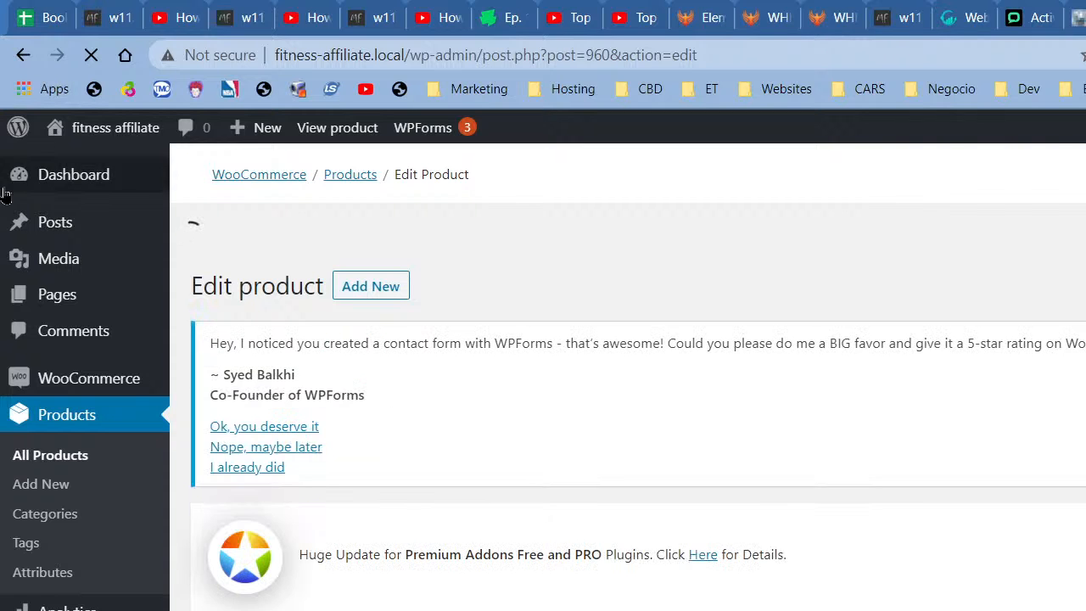
scroll(243, 383, down, 4)
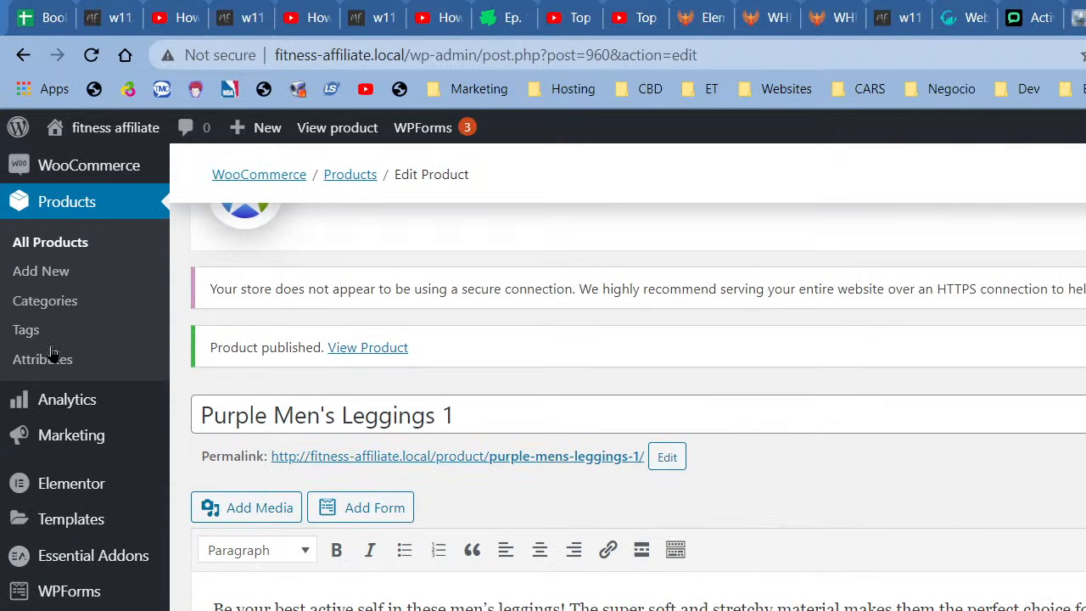
- Return to the product list, duplicate the leggings product again and publish the copy as "Purple Men's Leggings 2"
click(61, 245)
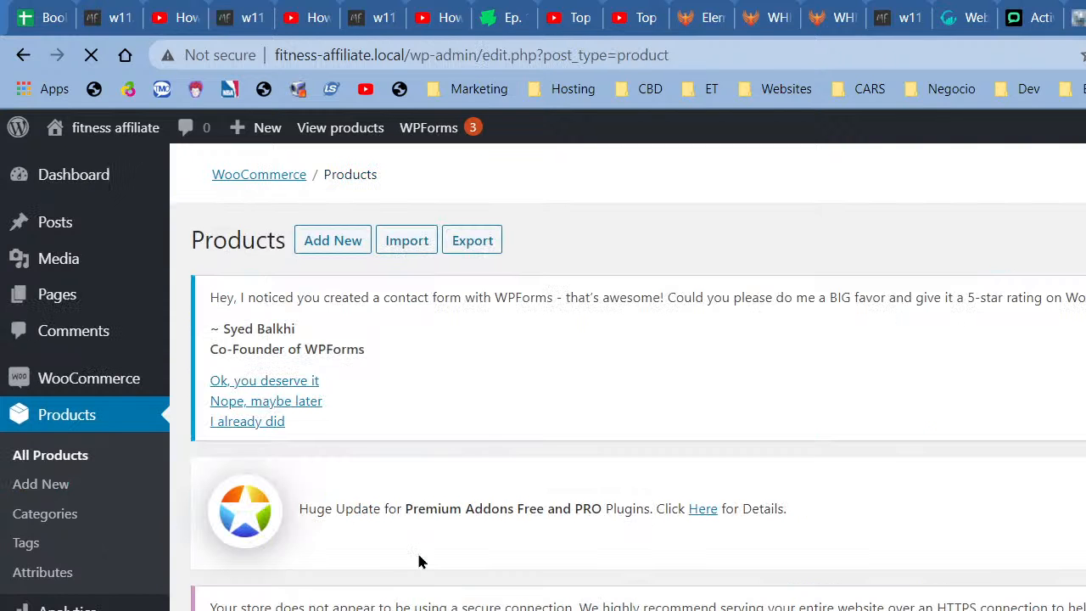
scroll(418, 560, down, 3)
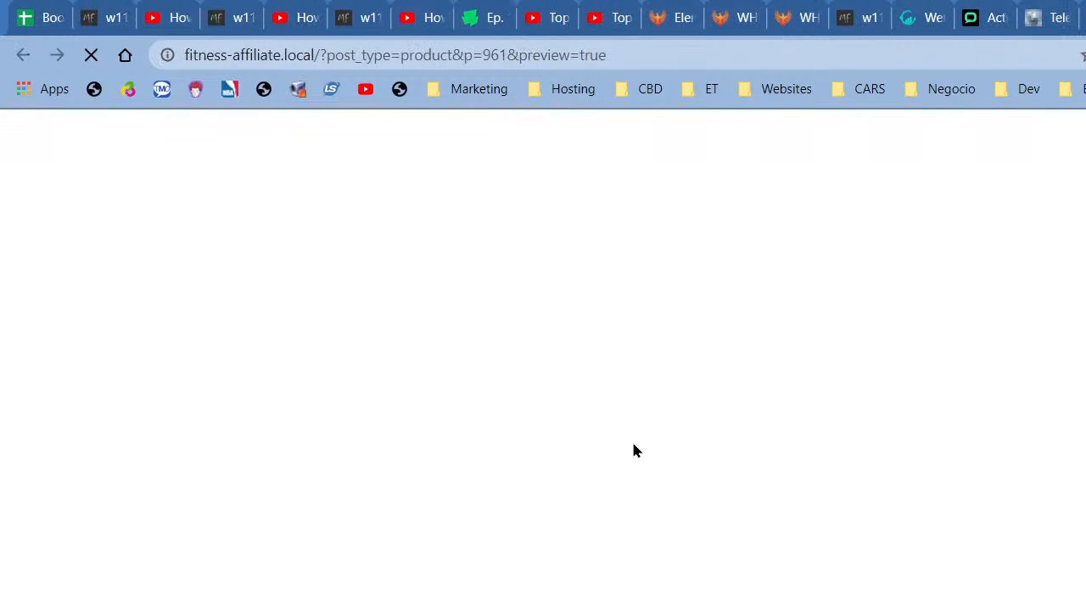
key(ctrl+w)
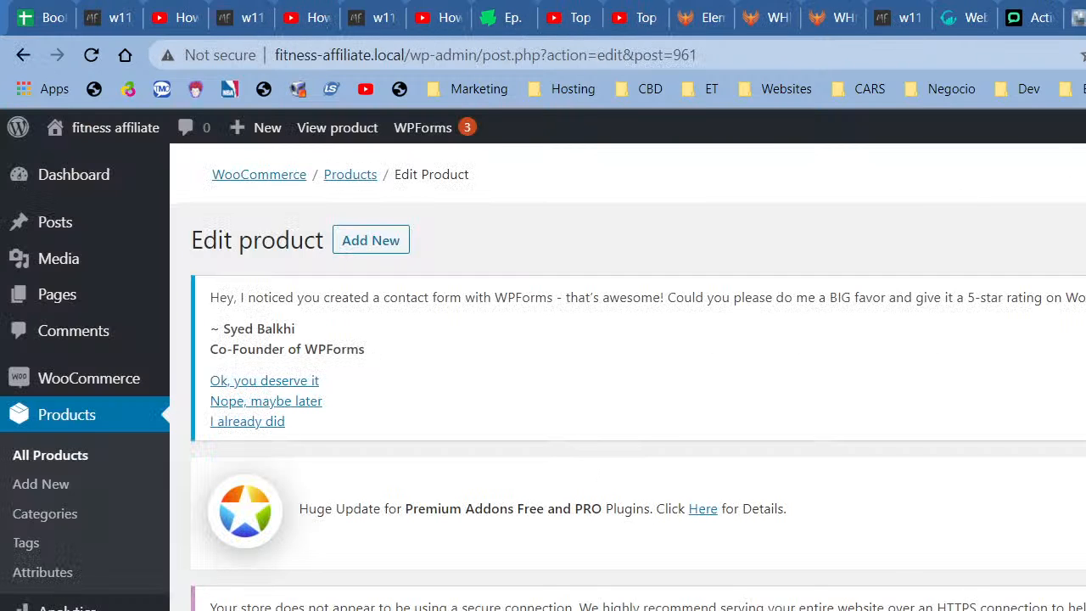
scroll(628, 382, down, 5)
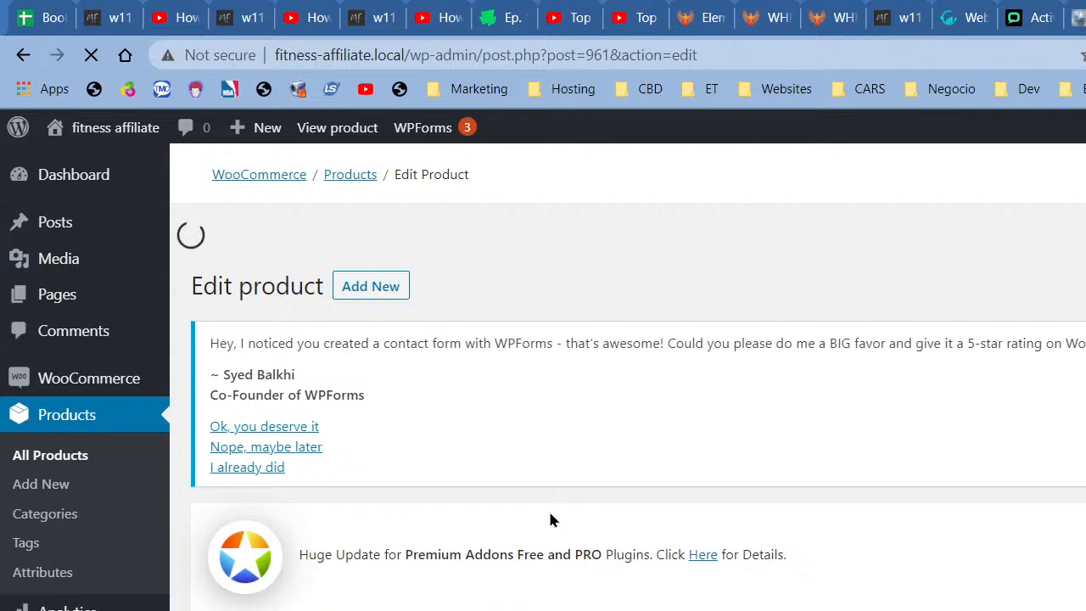
- Quick-edit the draft Purple Men's Leggings product in the list and change its title to "Purple Men's Leggings efwf"
scroll(549, 520, down, 3)
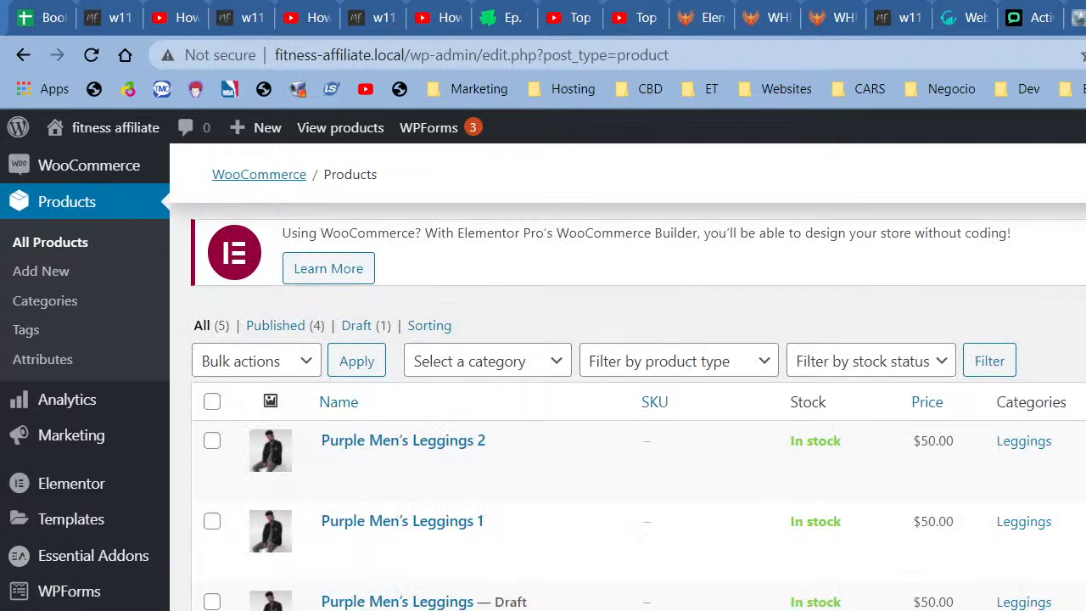
click(437, 610)
scroll(628, 382, down, 5)
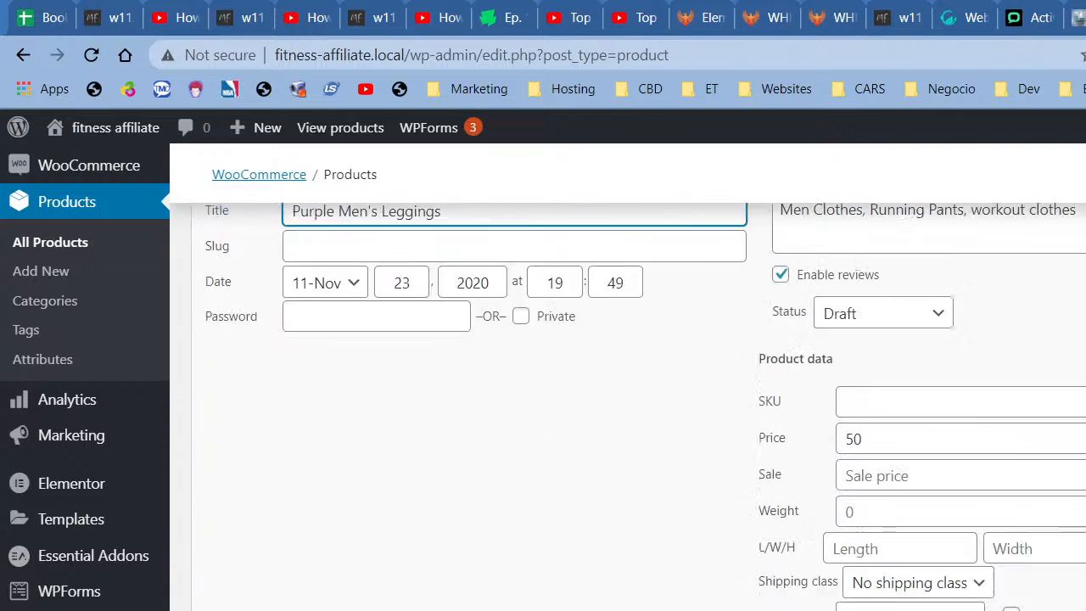
scroll(650, 499, up, 5)
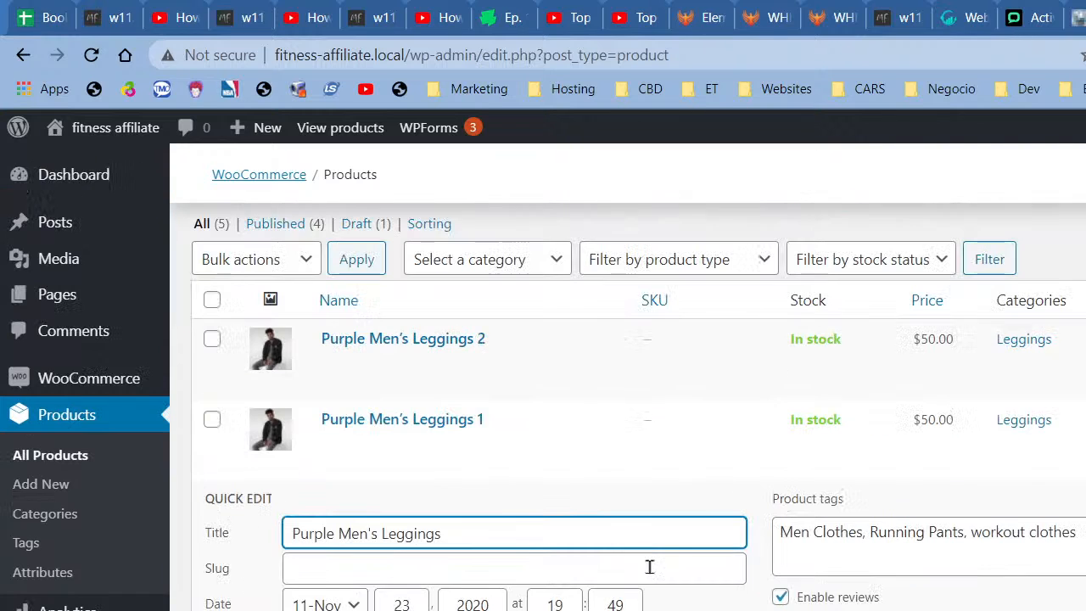
click(599, 518)
text(efwf)
scroll(599, 519, down, 4)
key(Return)
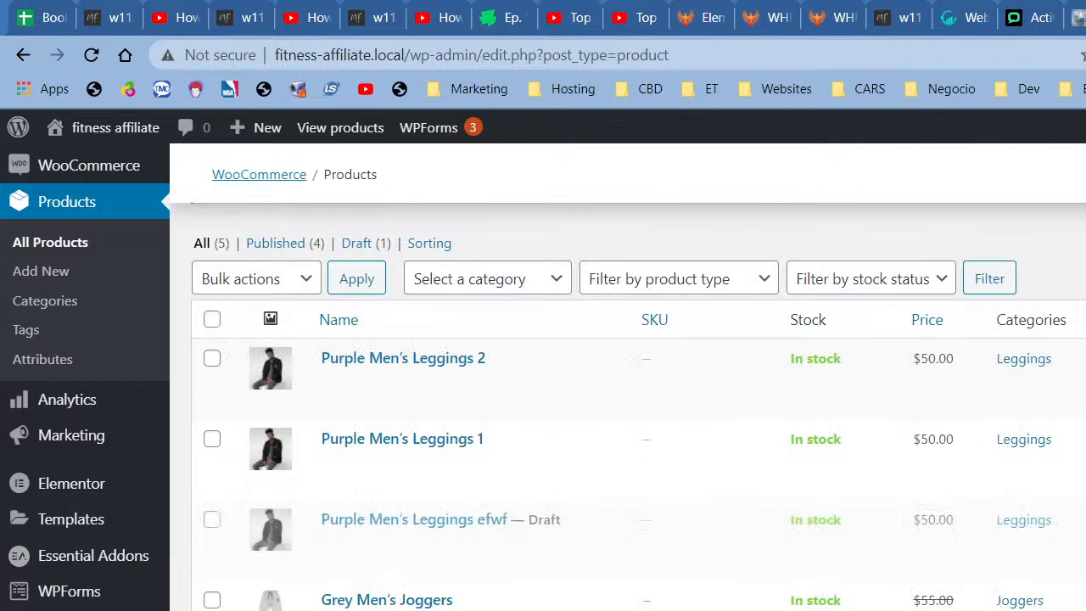
- Duplicate the Grey Men's Joggers product, title the copy "Grey Men's Joggers 1" and publish it
key(F5)
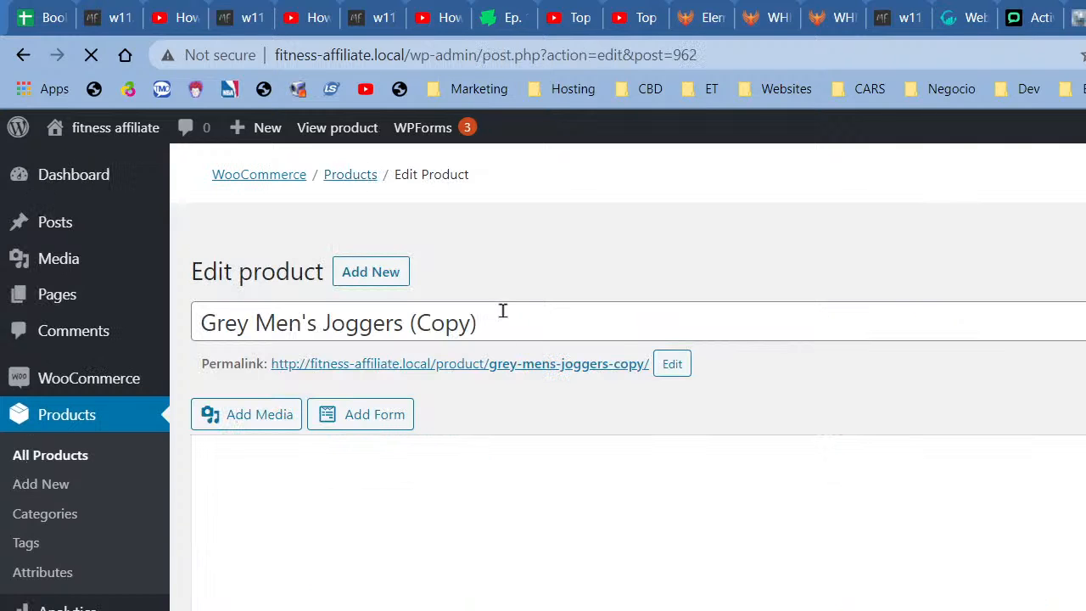
triple_click(499, 321)
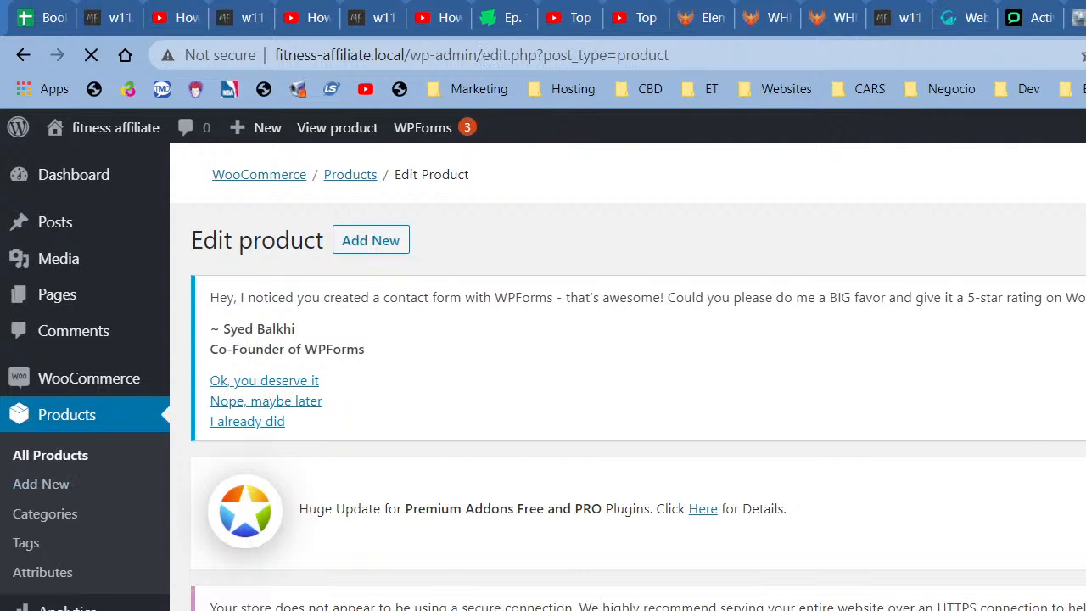
scroll(628, 382, down, 6)
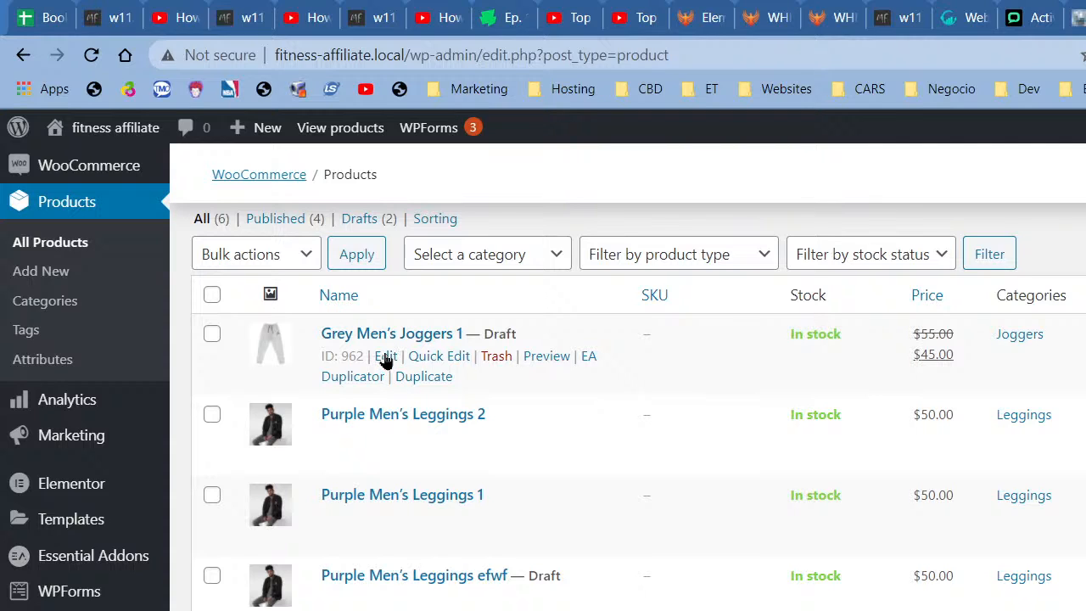
click(386, 357)
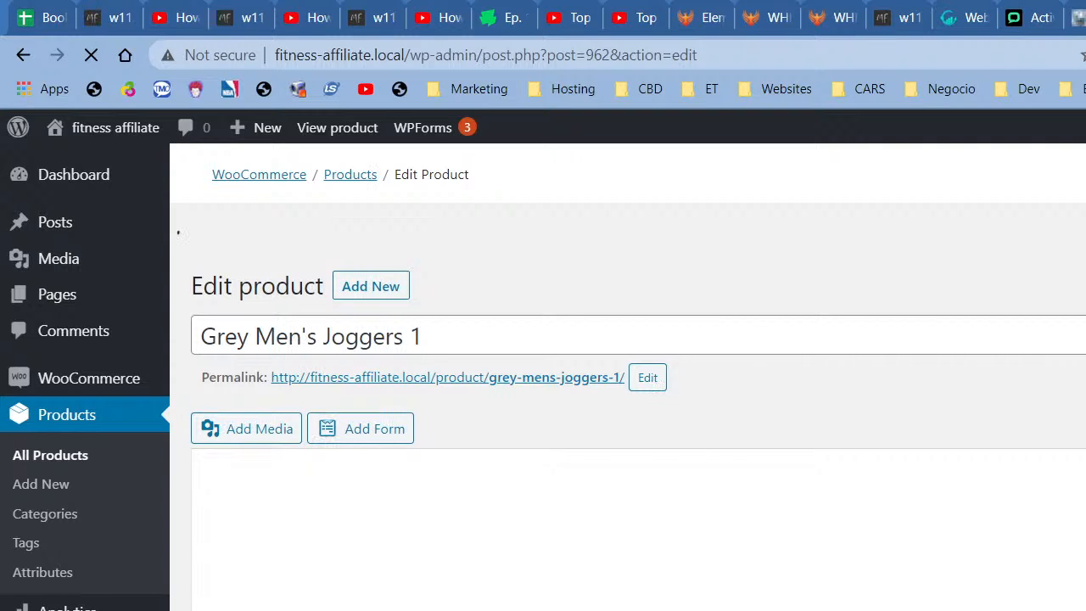
scroll(628, 382, down, 4)
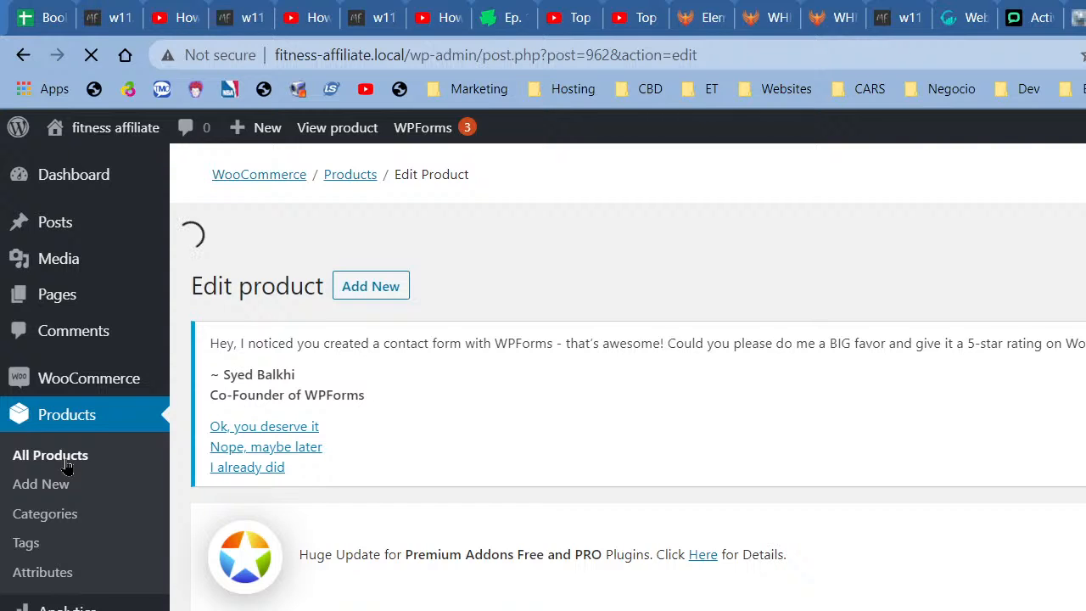
- Duplicate Grey Men's Joggers 1 from the product list and publish the copy as "Grey Men's Joggers 2"
click(50, 456)
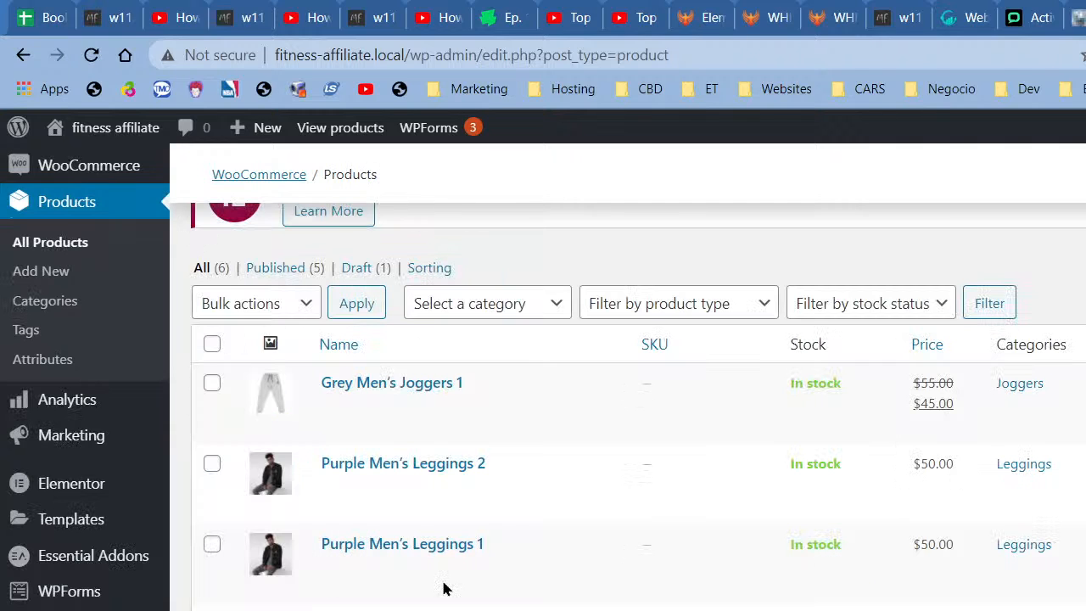
click(432, 424)
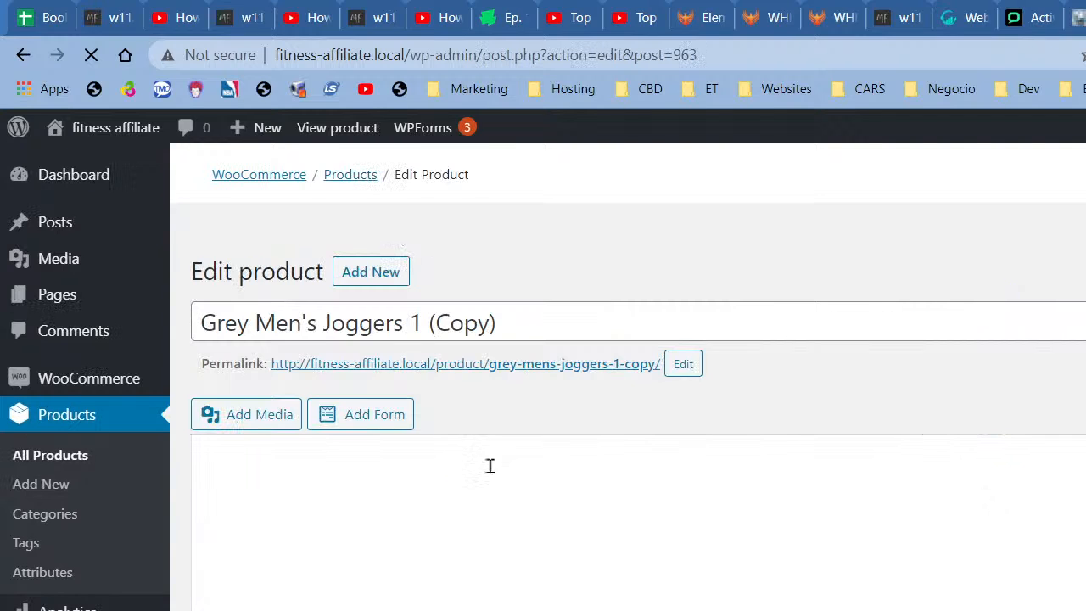
click(490, 327)
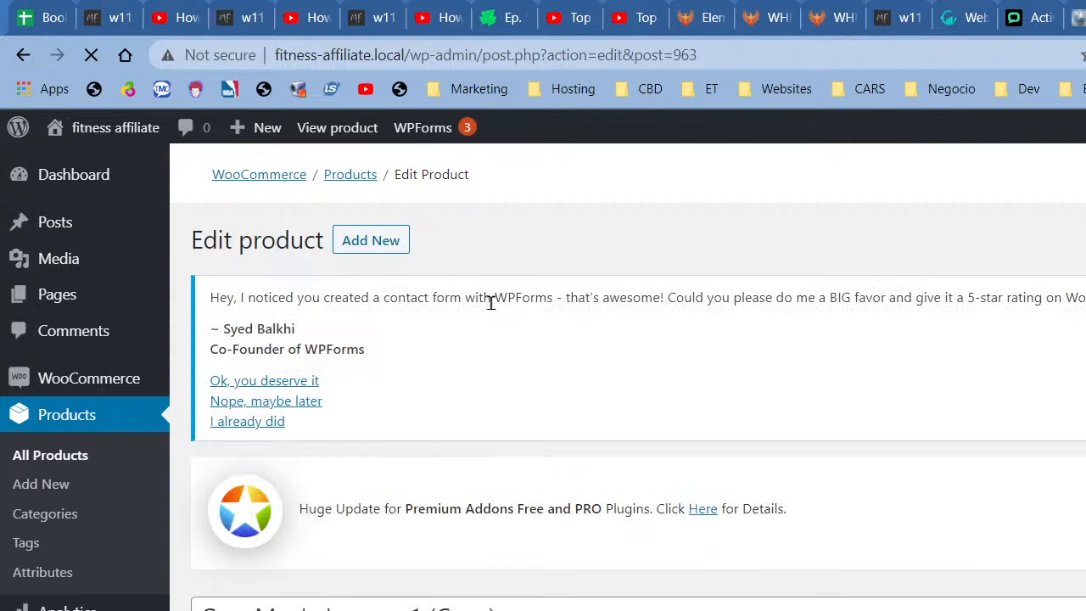
drag(512, 607, 410, 607)
text(S)
key(Return)
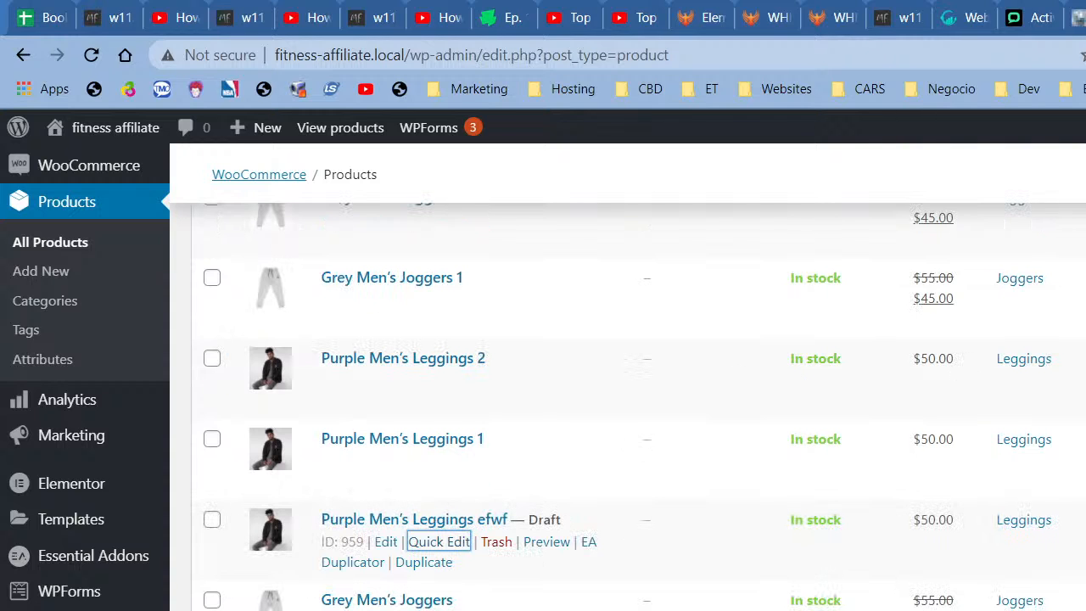
- Publish the draft product "Purple Men's Leggings efwf" and return to the product list
click(383, 543)
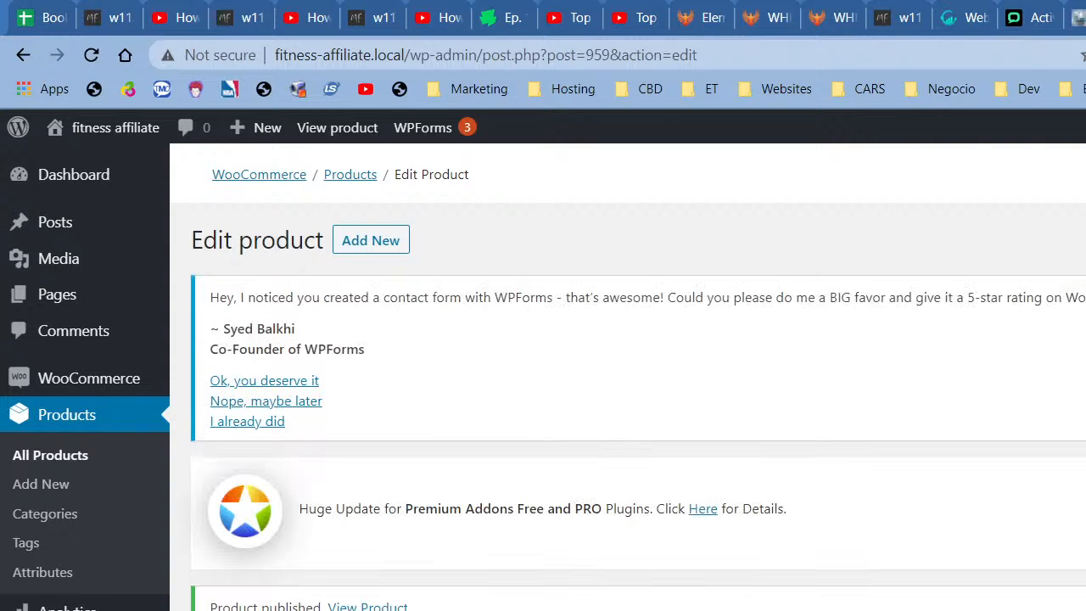
click(62, 463)
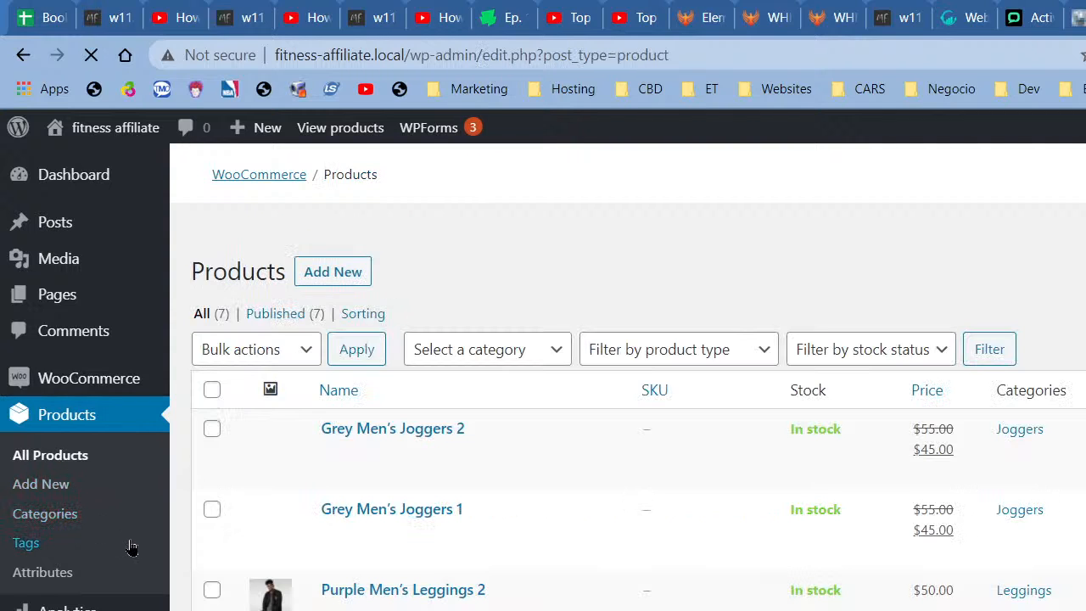
- Duplicate Grey Men's Joggers 2, replace "2 (Copy)" in the copy's title with placeholder letters and publish it
scroll(407, 492, down, 5)
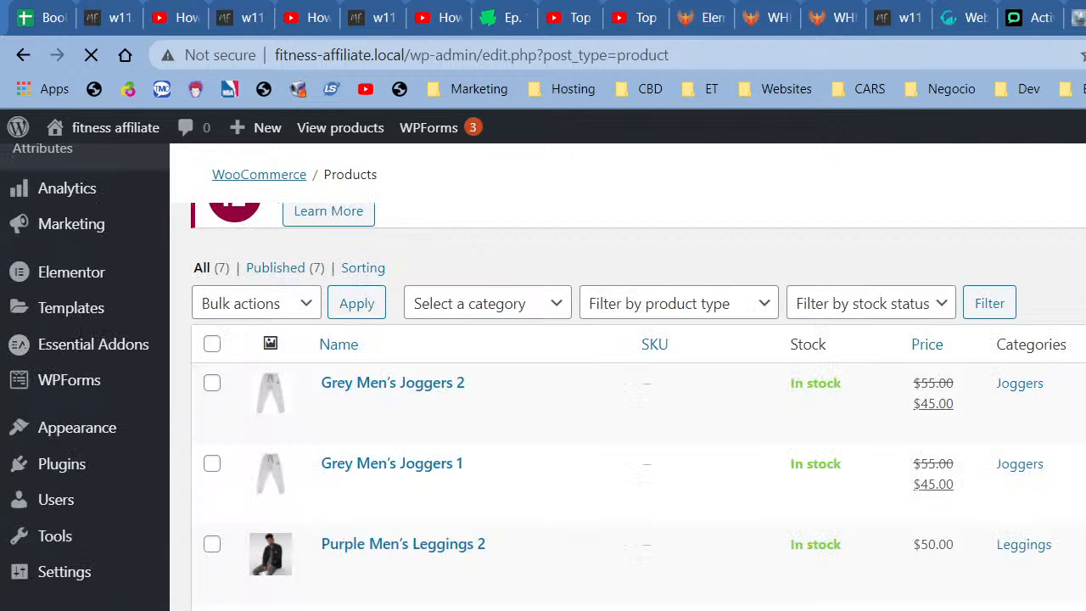
click(435, 426)
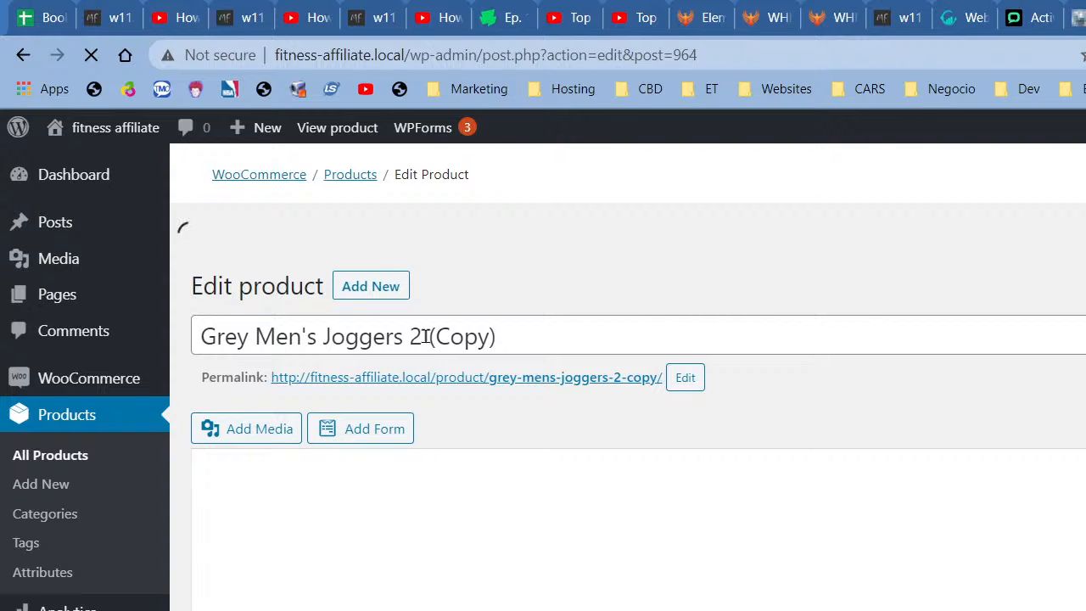
drag(416, 338, 516, 339)
drag(411, 610, 513, 610)
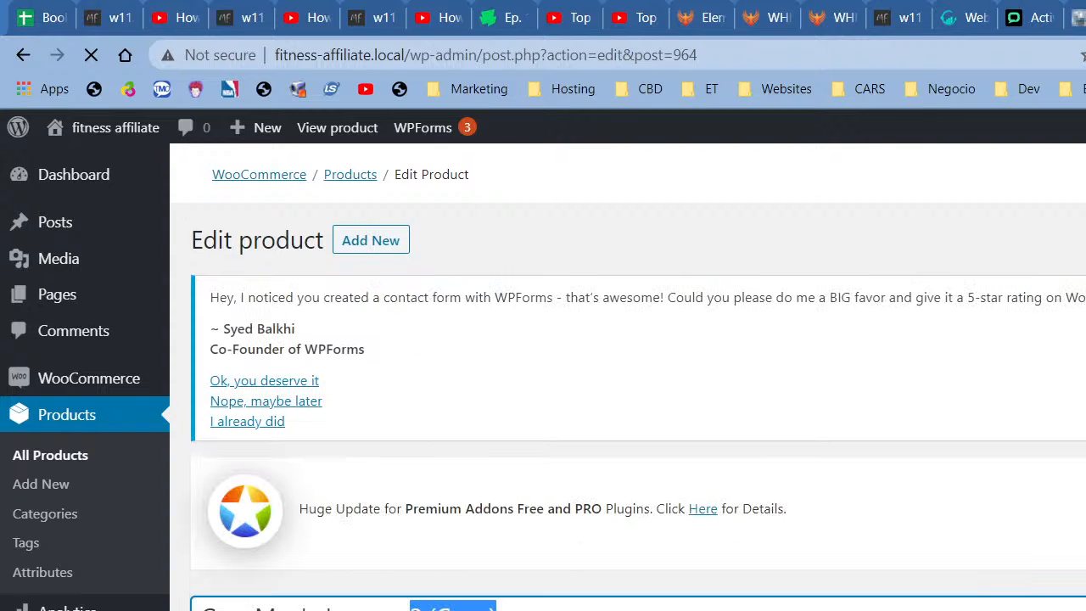
text(f)
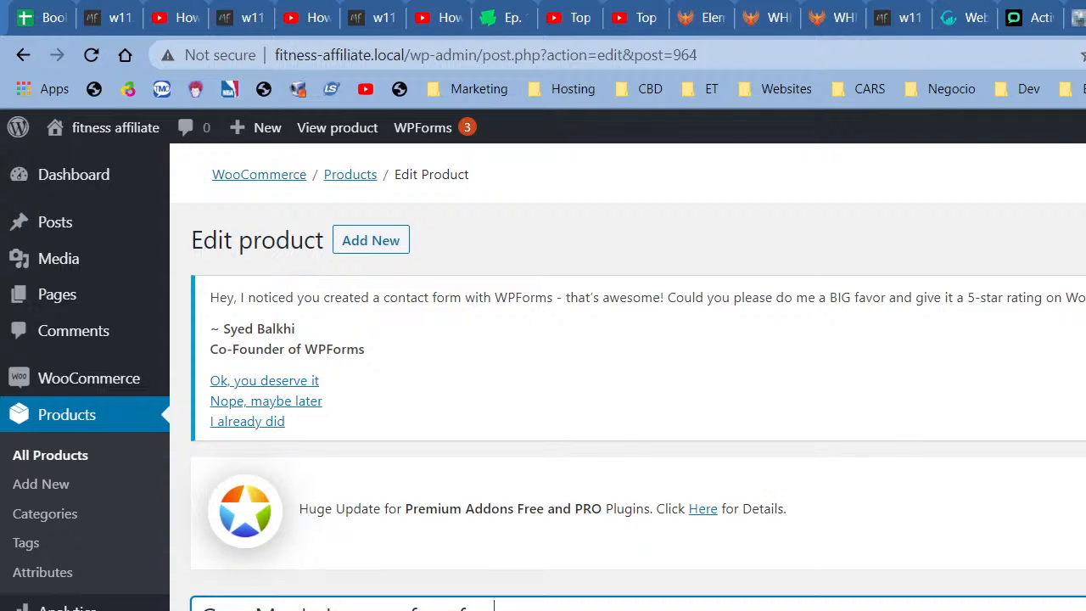
key(Return)
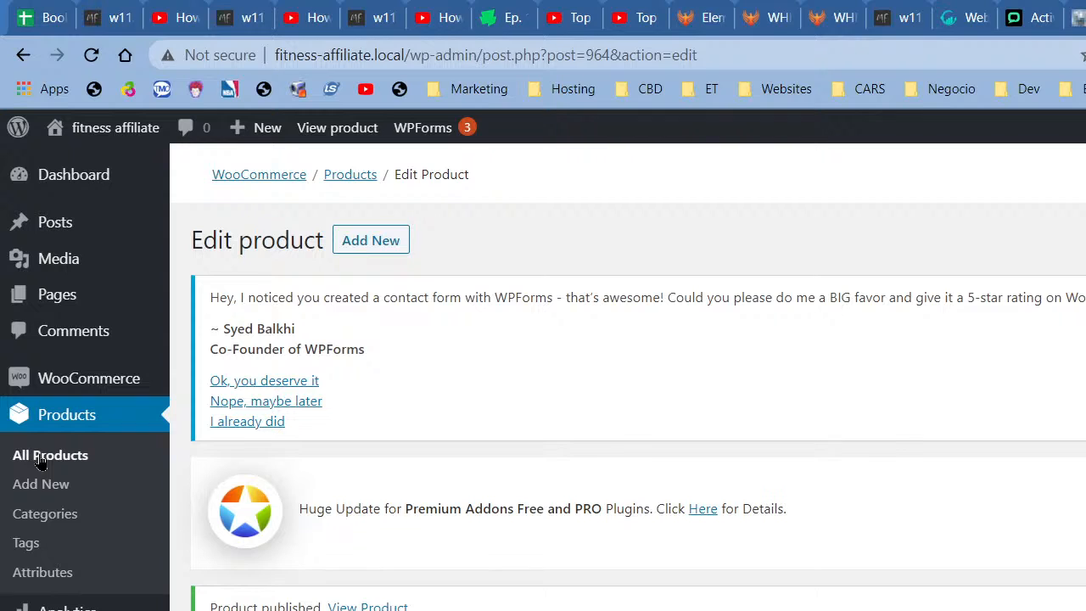
- Open the full product list and look over the published products
click(39, 458)
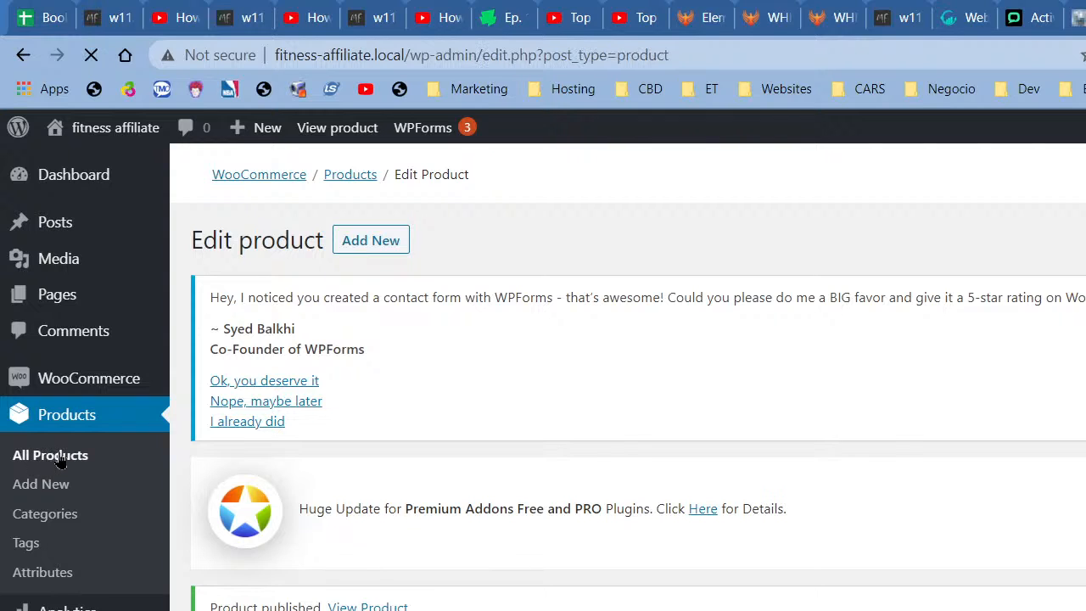
scroll(649, 574, down, 3)
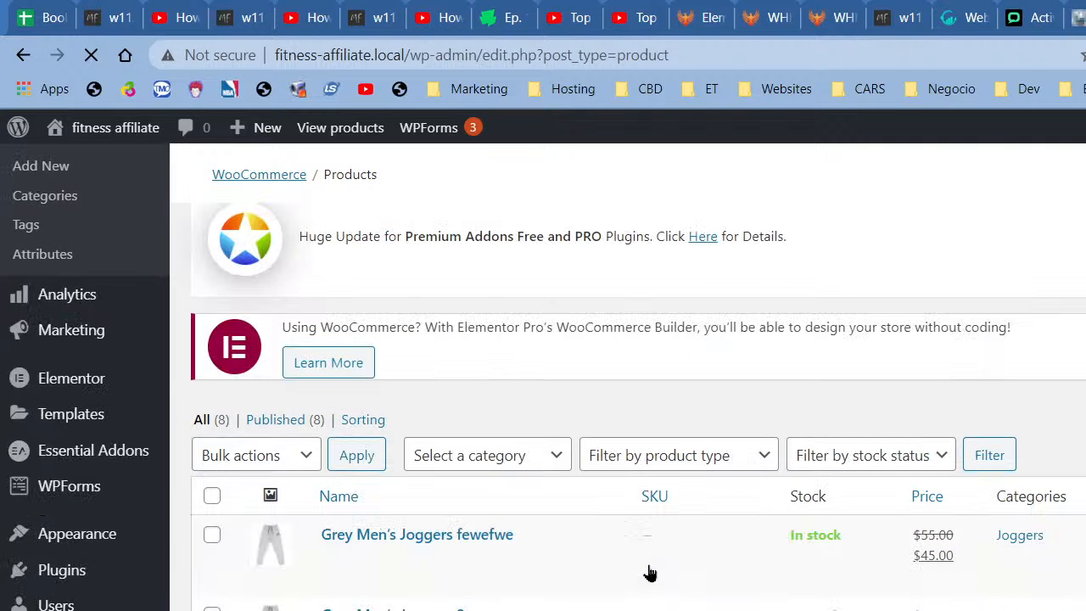
scroll(650, 573, down, 4)
scroll(649, 574, up, 7)
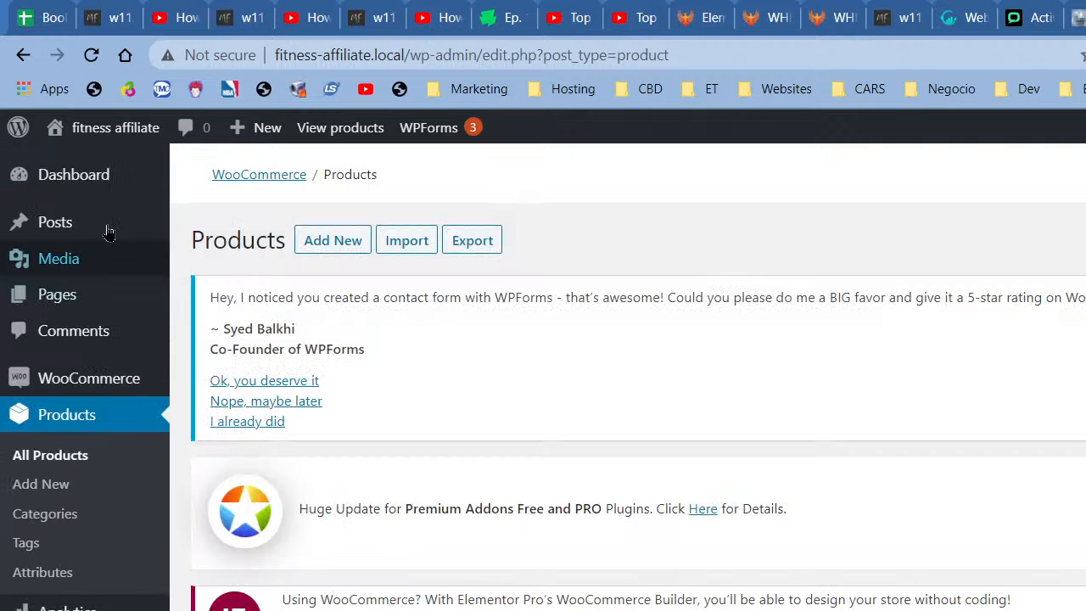
- Visit the live home page and review its sections from the hero down to the gym gear product grid
mouse_move(85, 142)
click(87, 172)
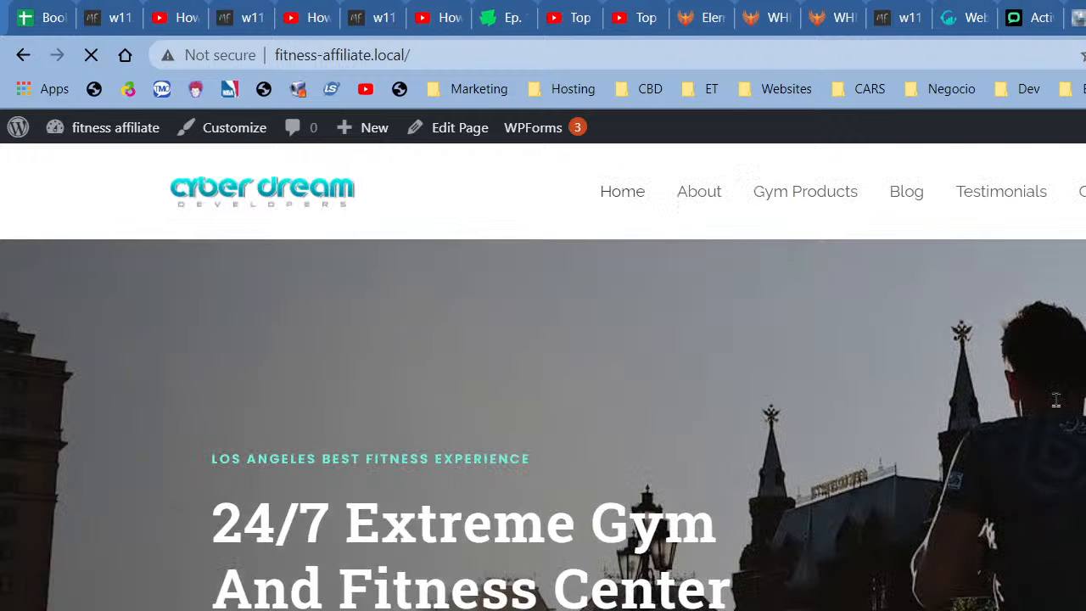
scroll(1070, 418, down, 1)
scroll(1071, 418, down, 6)
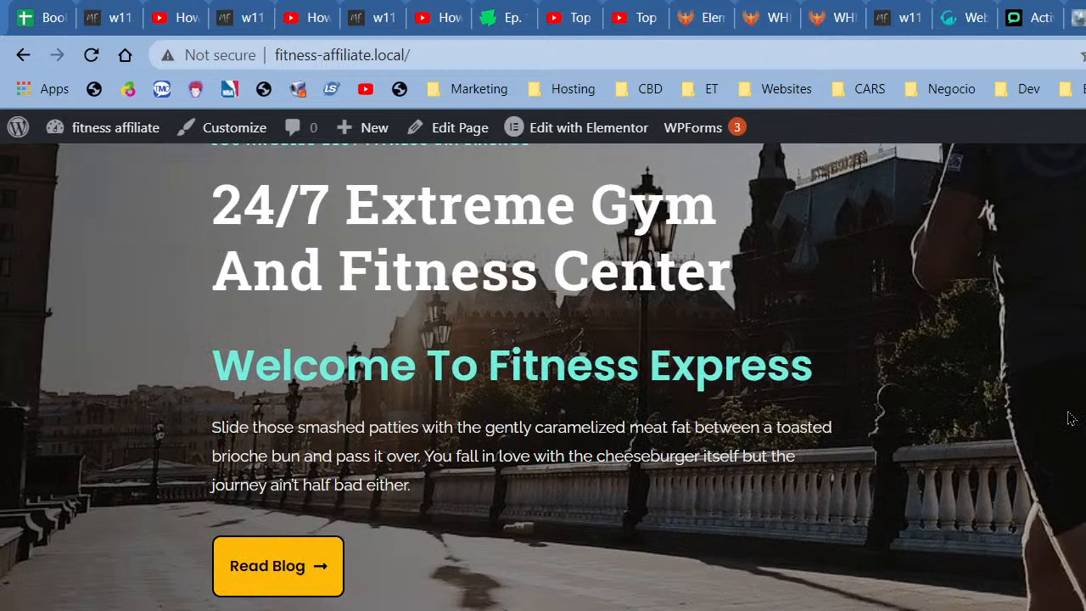
scroll(1070, 419, down, 5)
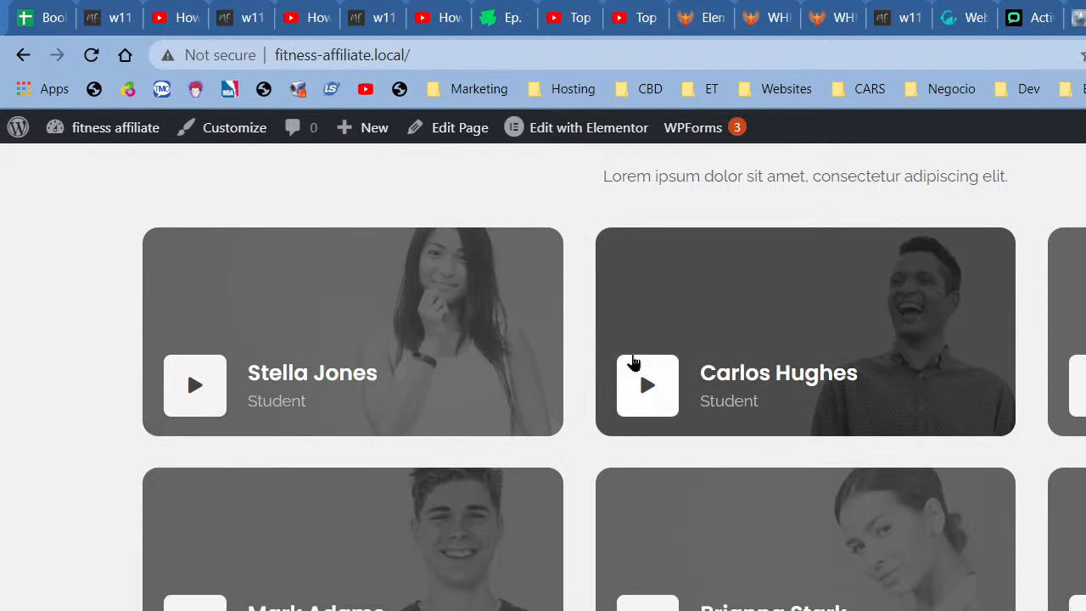
scroll(543, 382, up, 3)
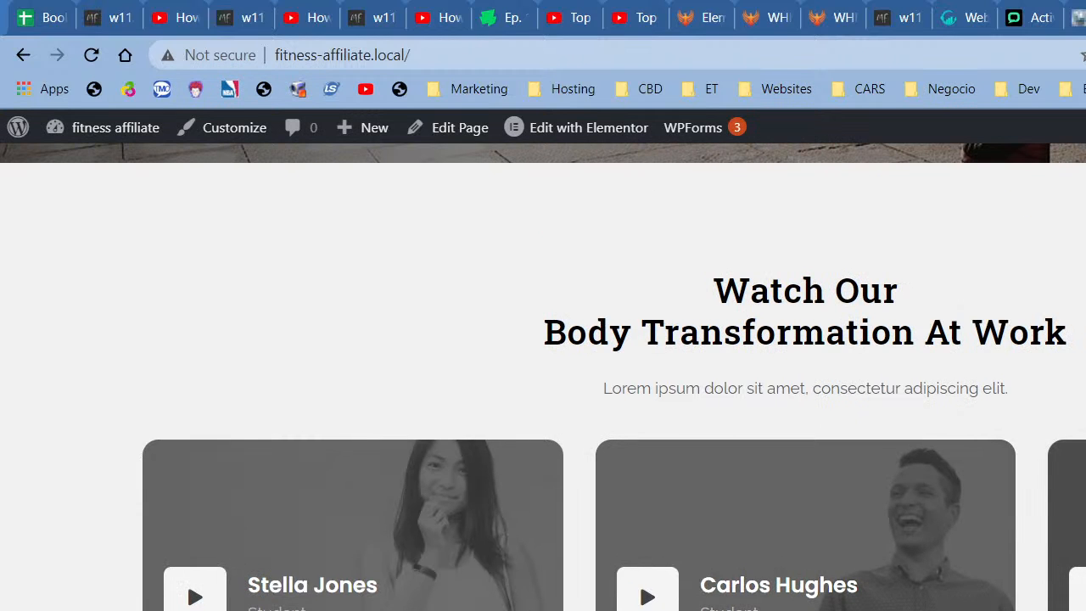
scroll(1025, 475, down, 12)
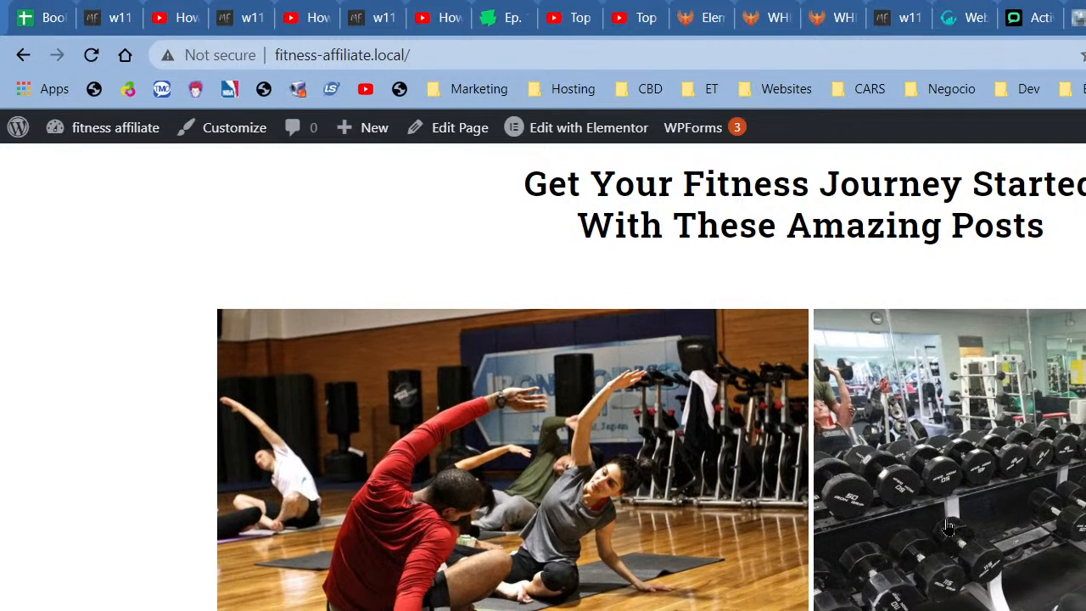
scroll(946, 526, down, 5)
scroll(946, 526, down, 4)
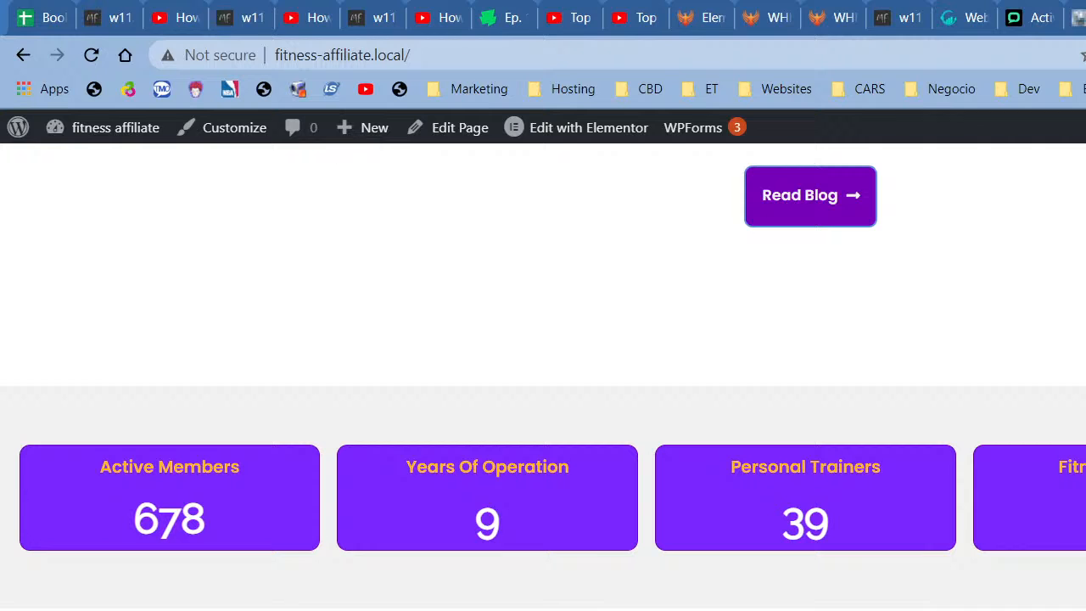
scroll(887, 506, down, 6)
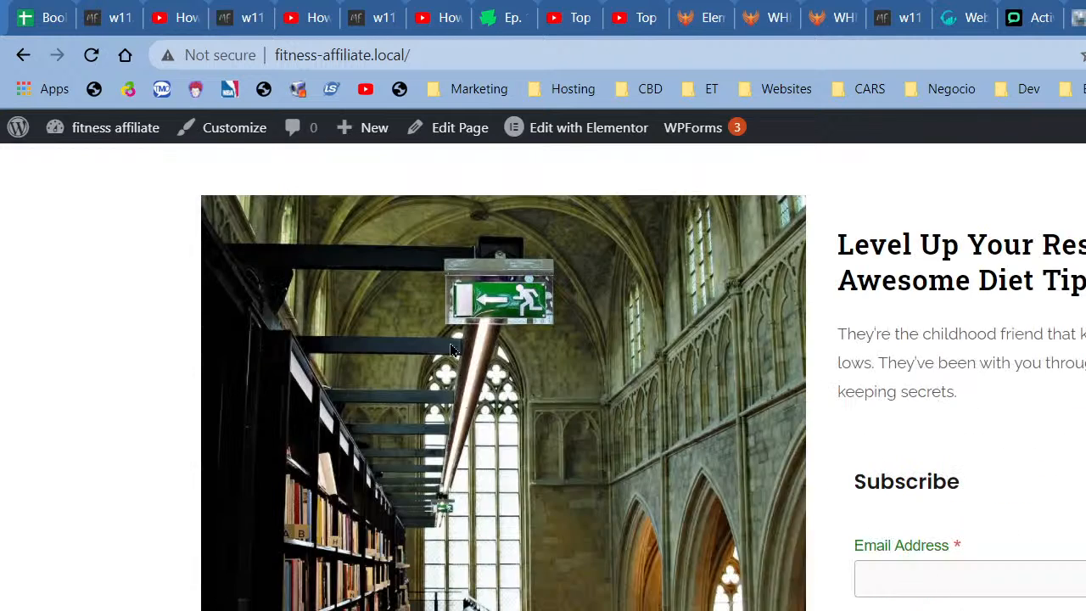
scroll(397, 480, up, 1)
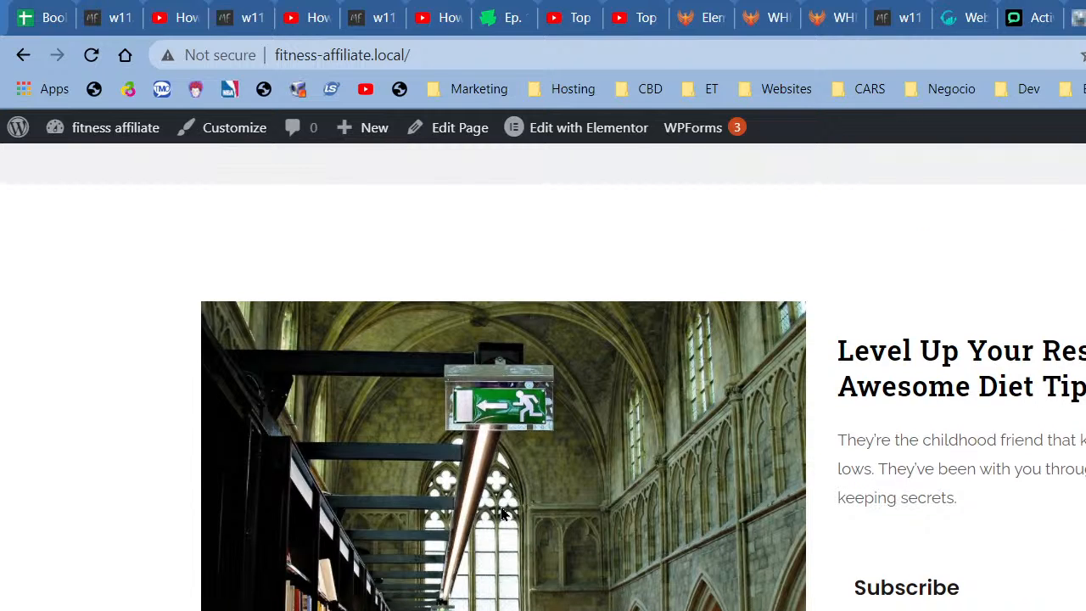
scroll(524, 441, down, 1)
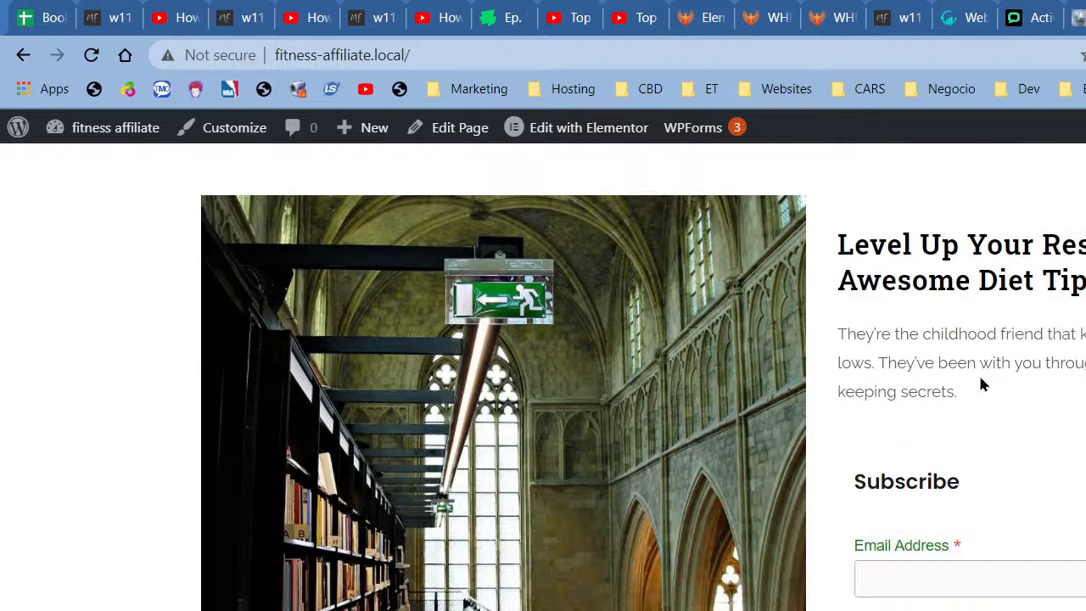
scroll(981, 381, down, 6)
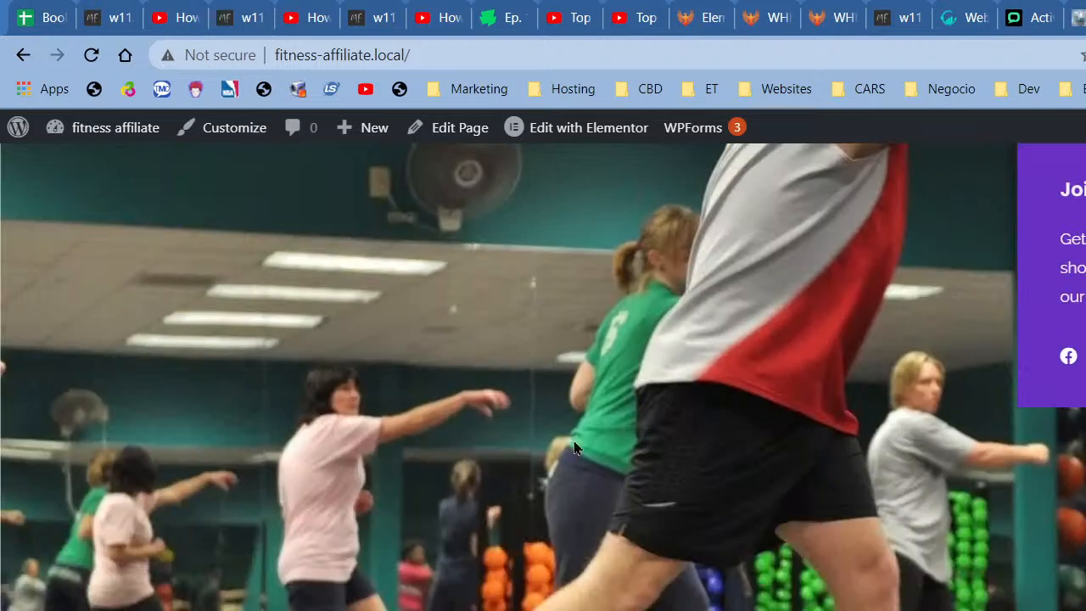
scroll(689, 460, down, 1)
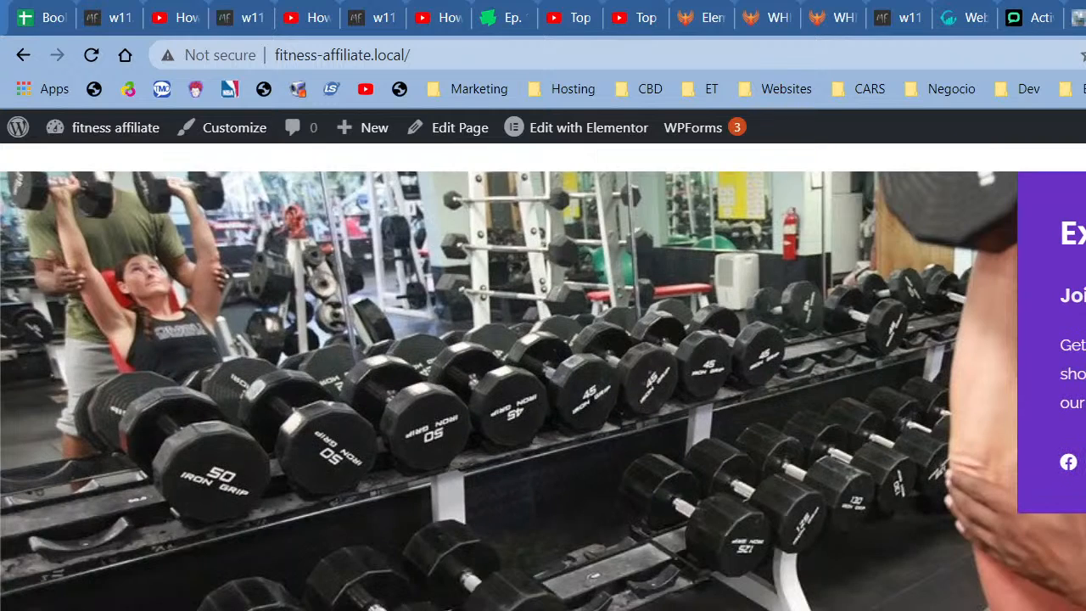
scroll(742, 452, down, 5)
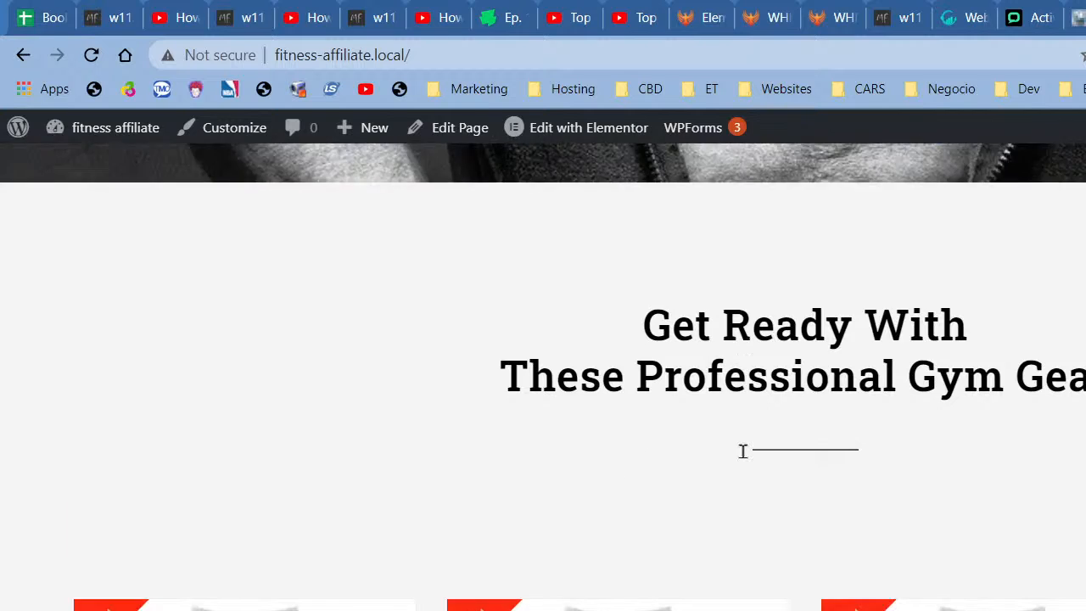
scroll(743, 452, down, 7)
scroll(1030, 409, up, 3)
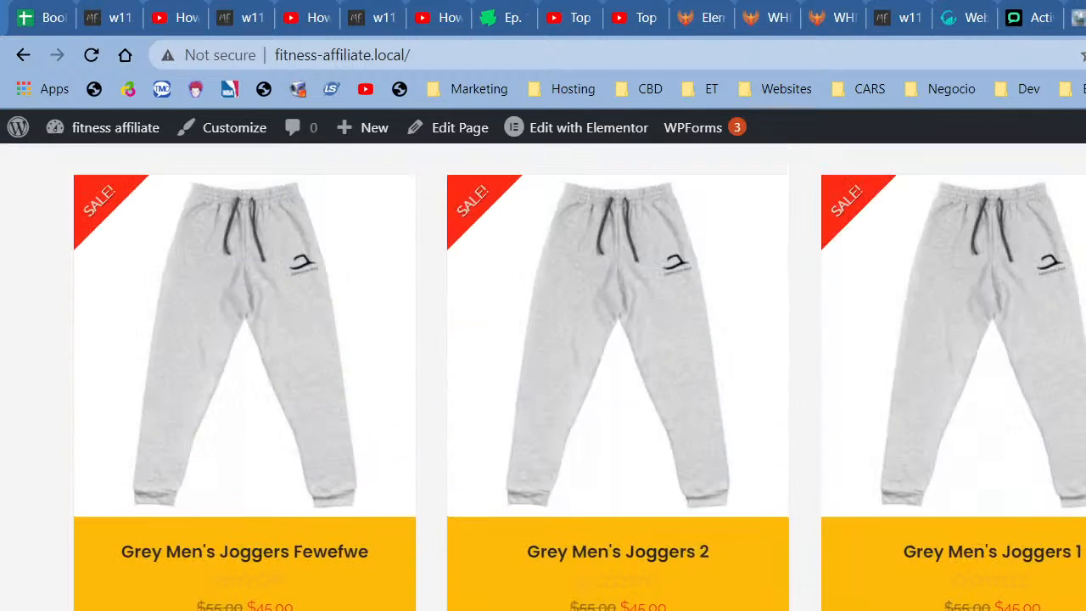
scroll(1006, 383, up, 2)
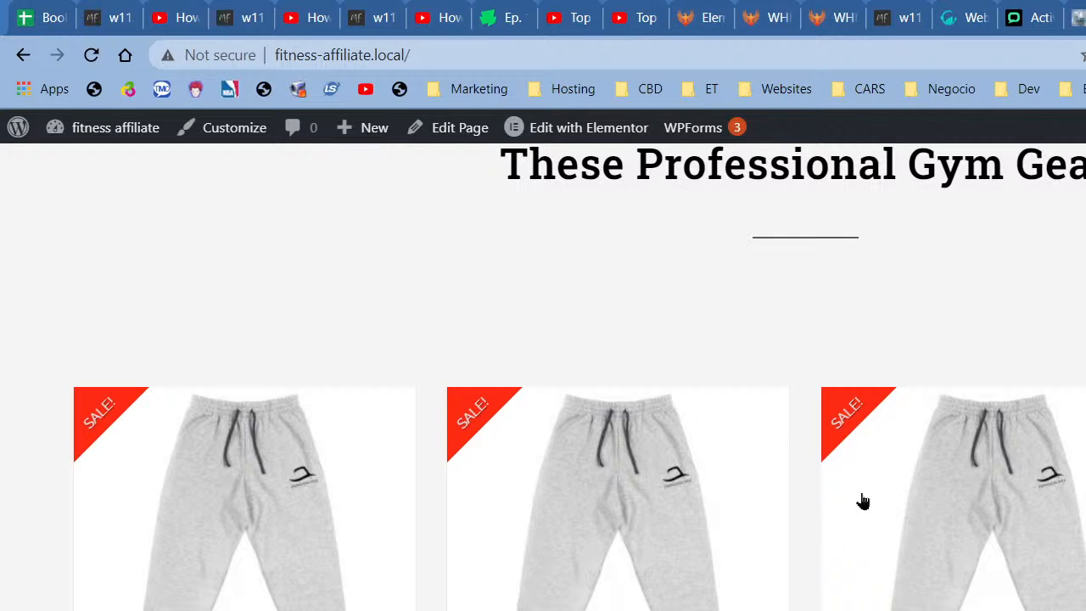
- Open the home page for editing in Elementor and go to the gym gear product section
click(607, 129)
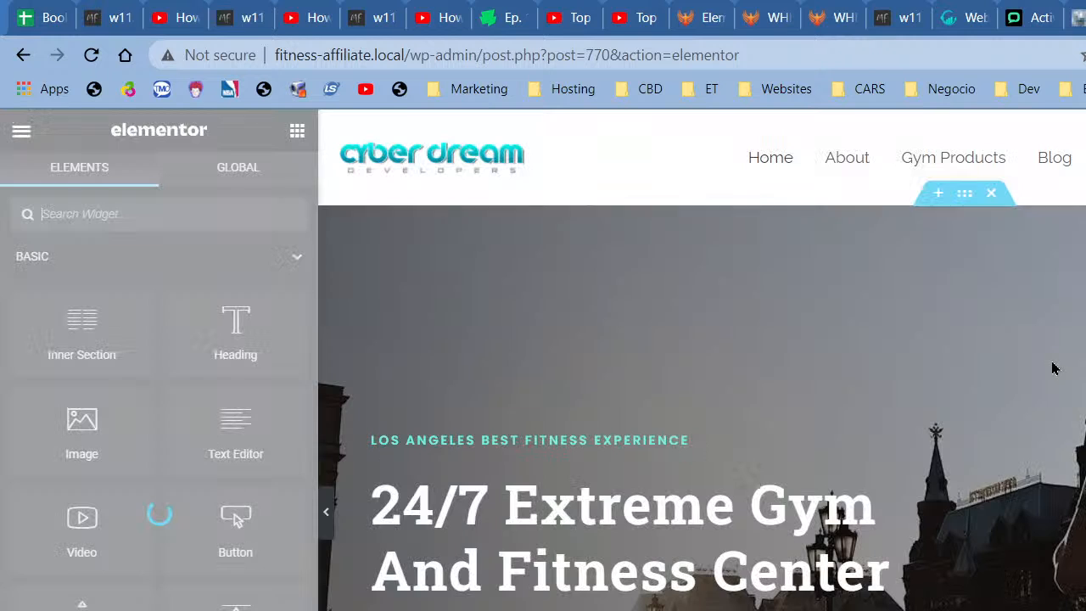
scroll(929, 392, down, 5)
scroll(929, 392, down, 20)
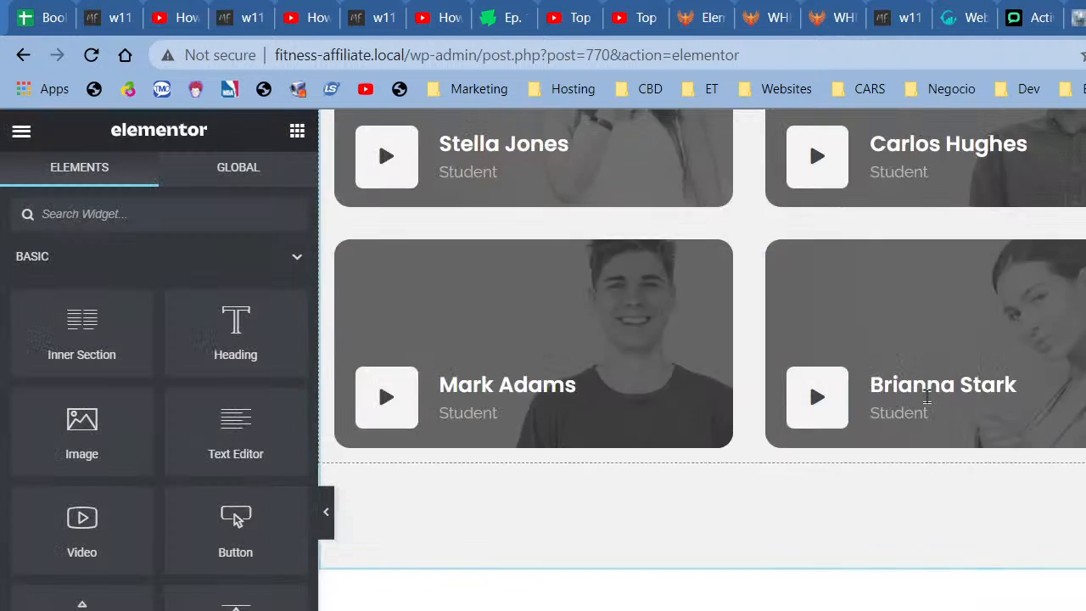
scroll(929, 412, down, 10)
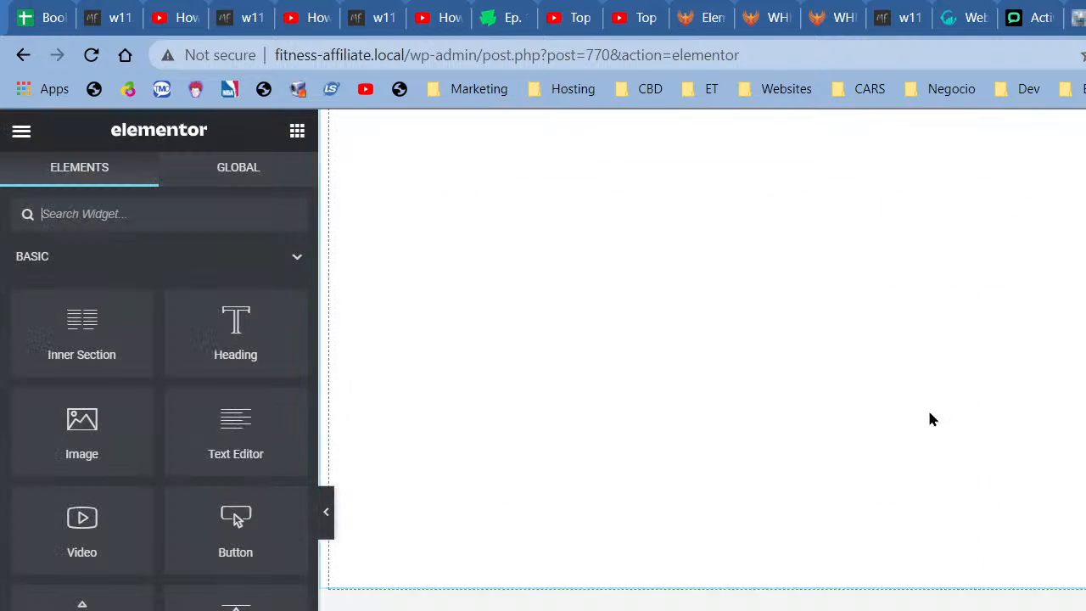
scroll(927, 556, down, 12)
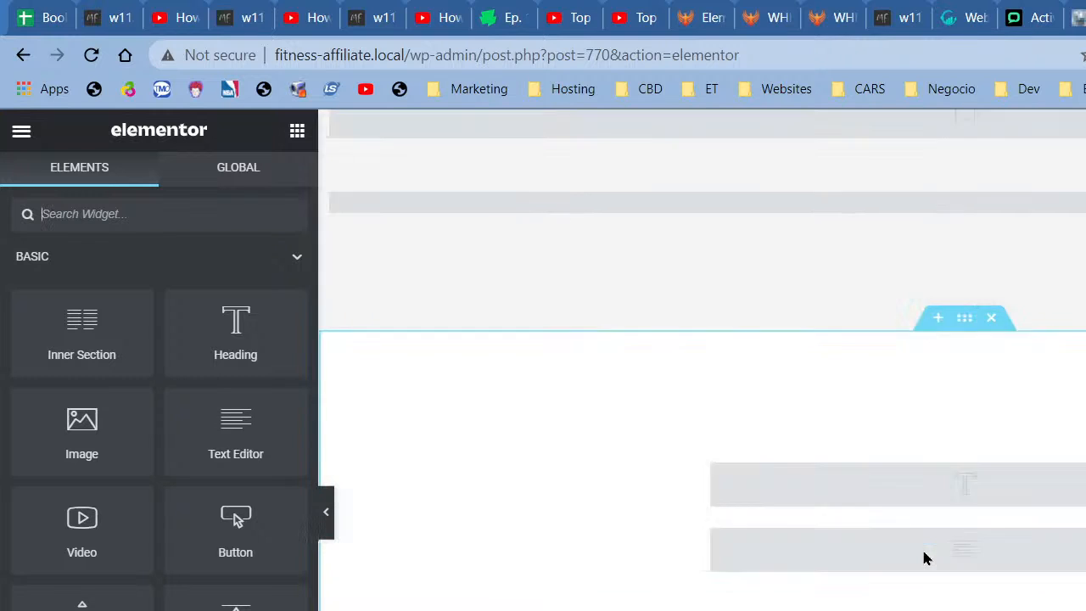
scroll(926, 558, up, 6)
scroll(926, 559, up, 3)
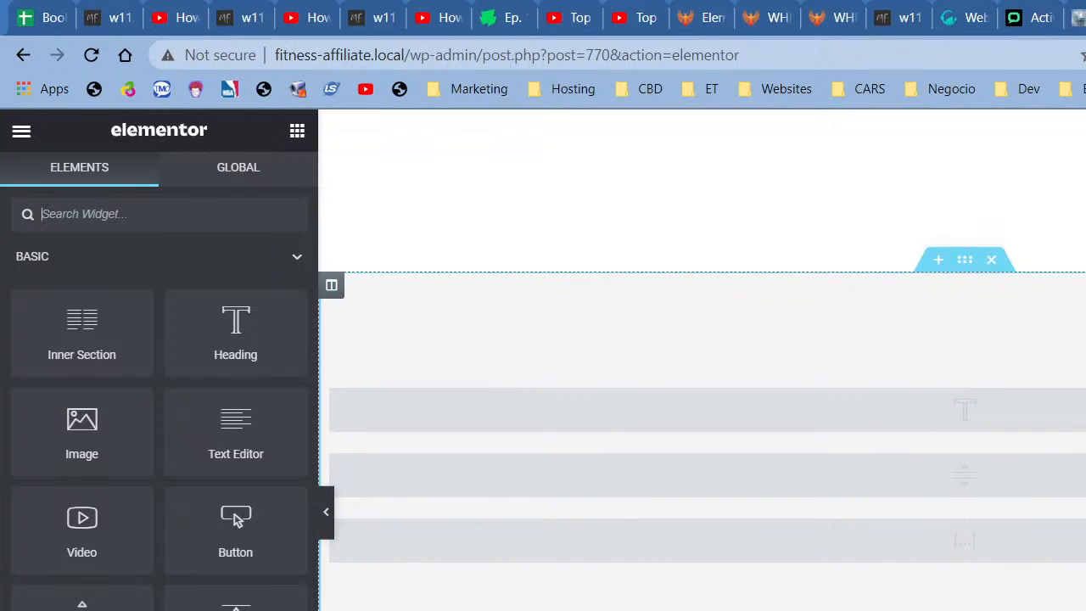
- Change the gym gear product grid's layout to Grid, keeping its column setting
click(952, 607)
click(260, 387)
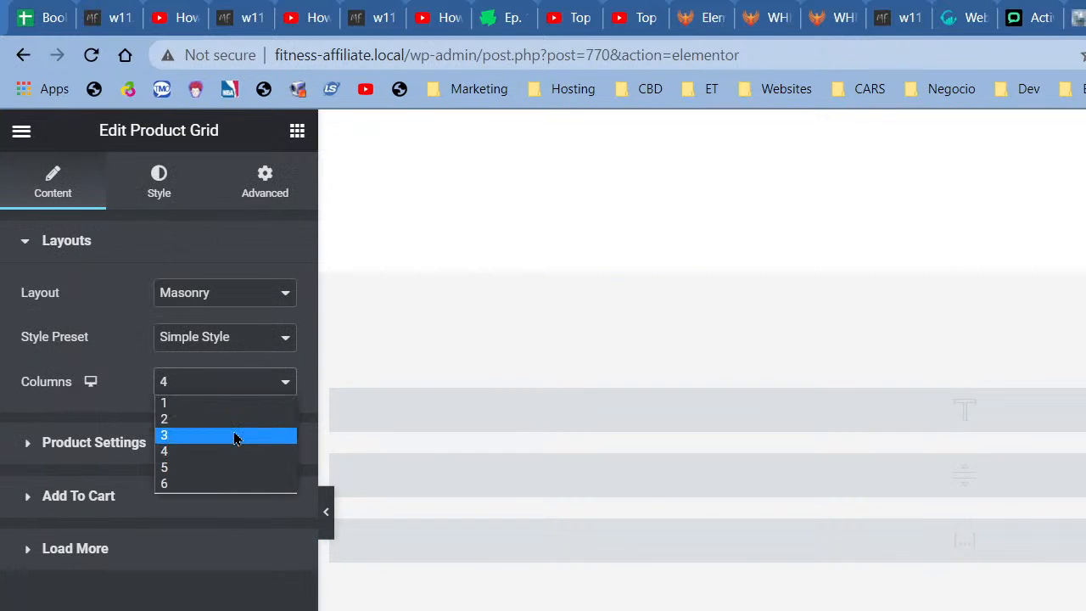
click(213, 312)
click(215, 307)
click(214, 313)
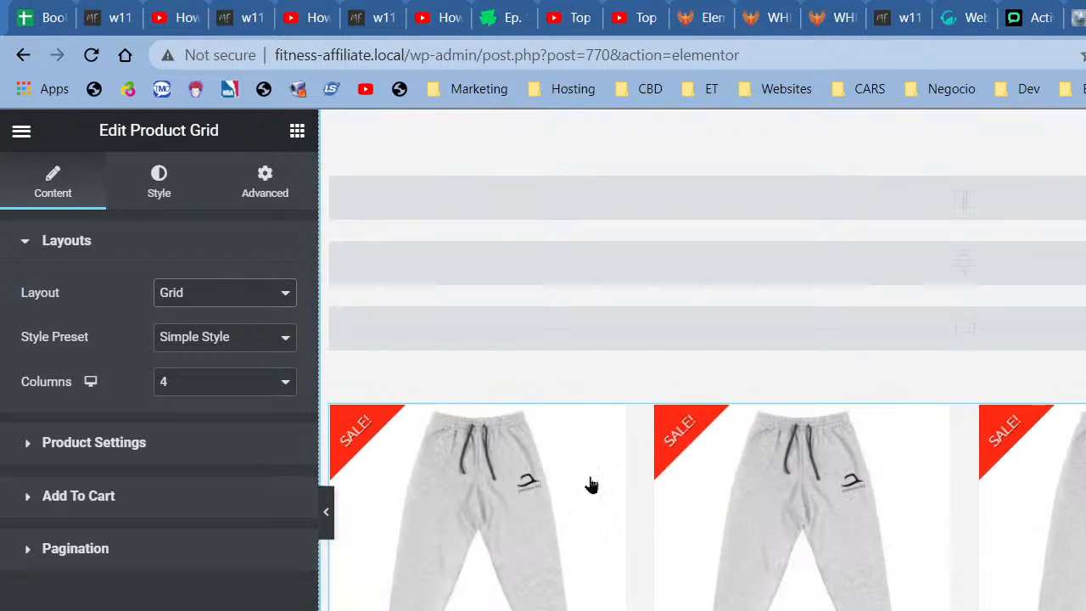
click(211, 383)
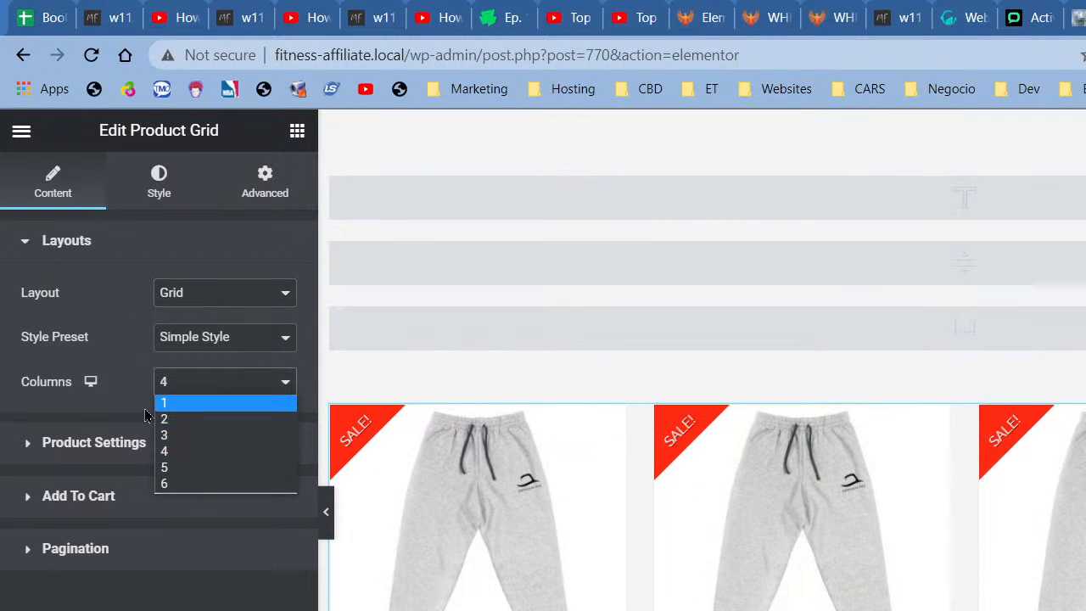
click(122, 385)
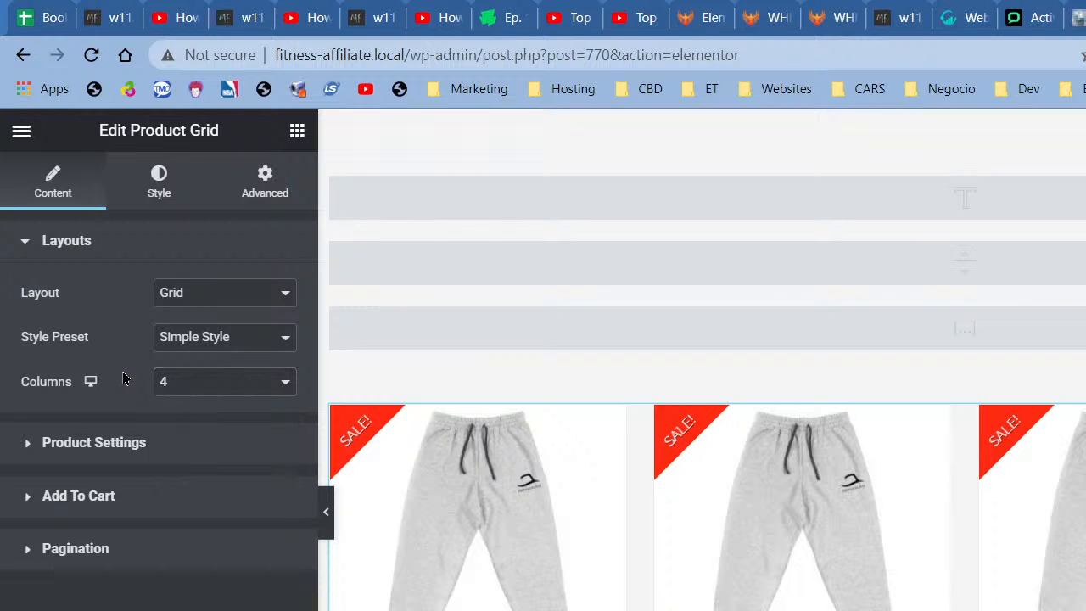
- Set the product grid's products count to 8
click(141, 452)
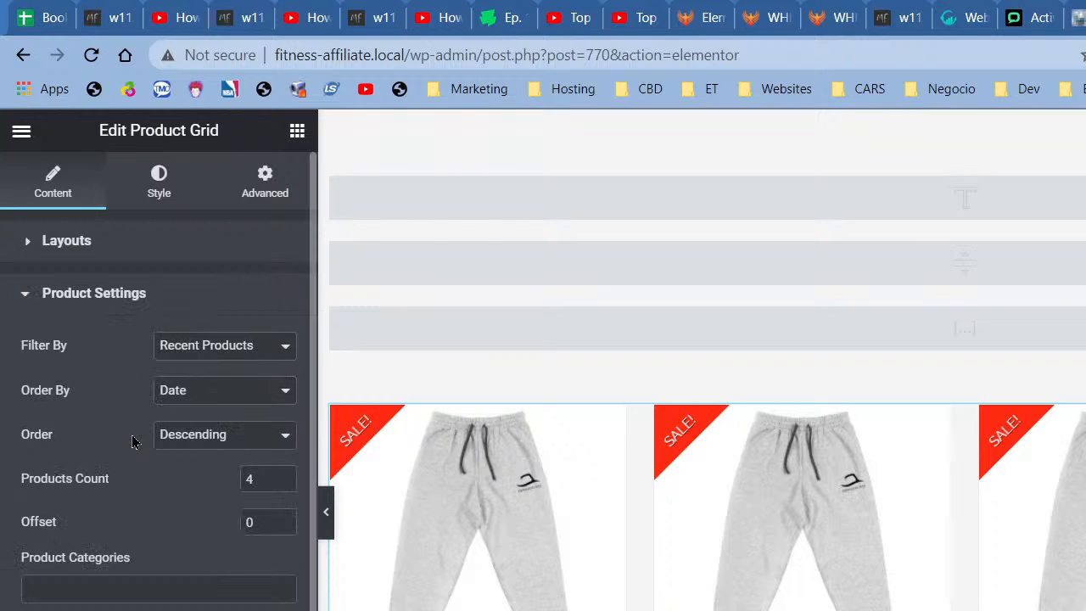
click(285, 476)
click(285, 476)
click(285, 476)
click(285, 475)
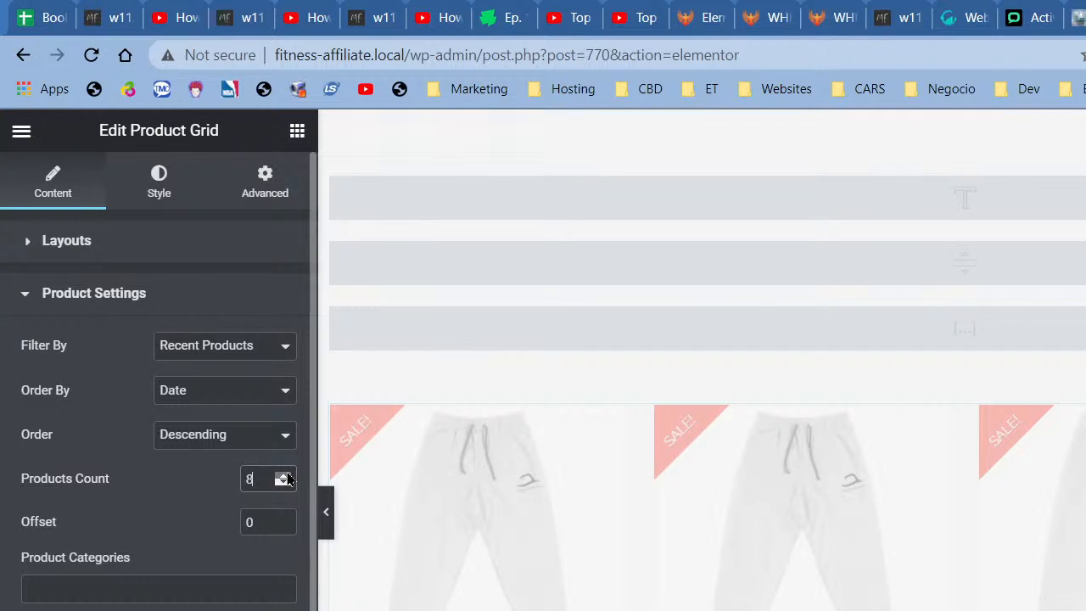
scroll(1041, 499, down, 4)
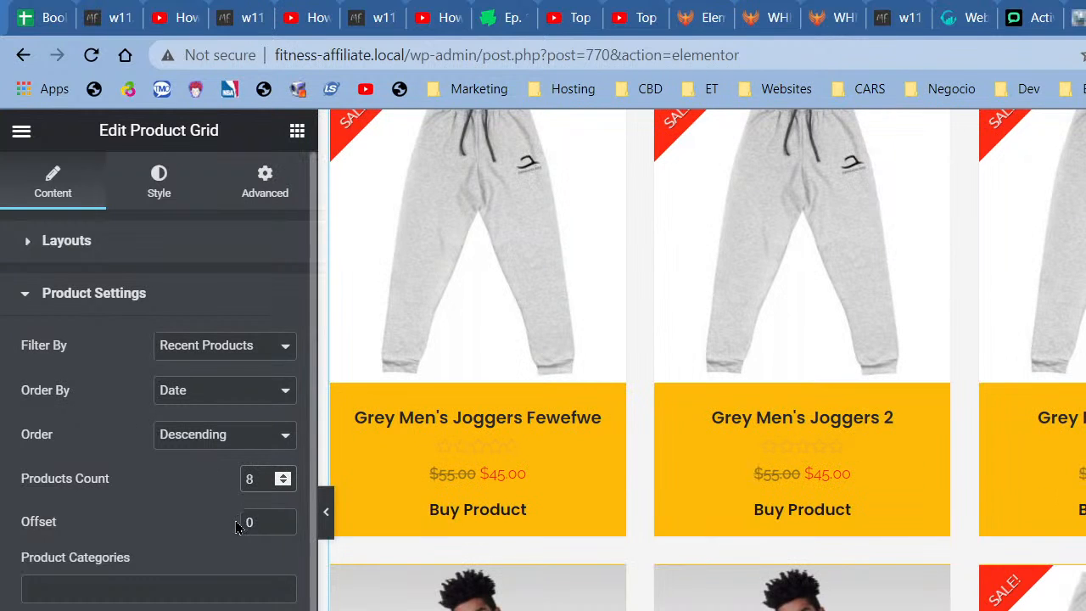
- Set the product grid's image size to Medium - 300 x 300
click(223, 609)
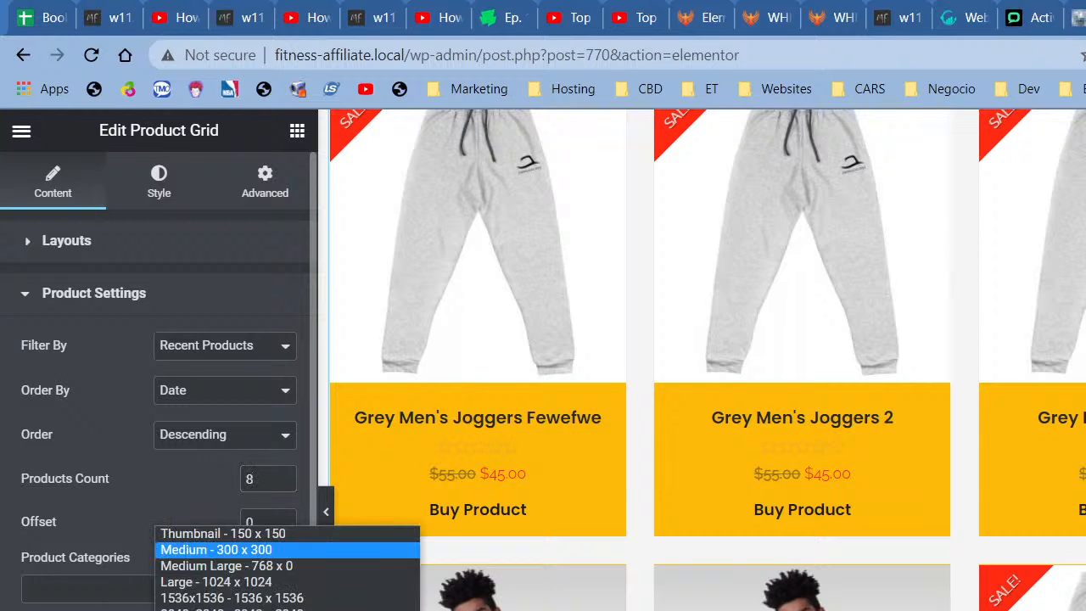
click(216, 537)
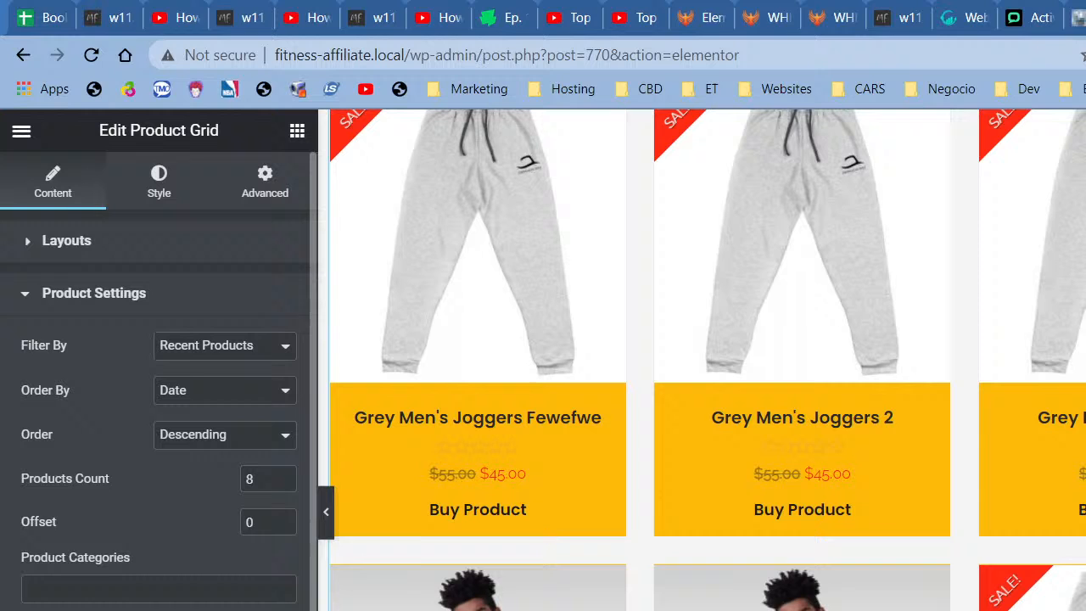
click(222, 607)
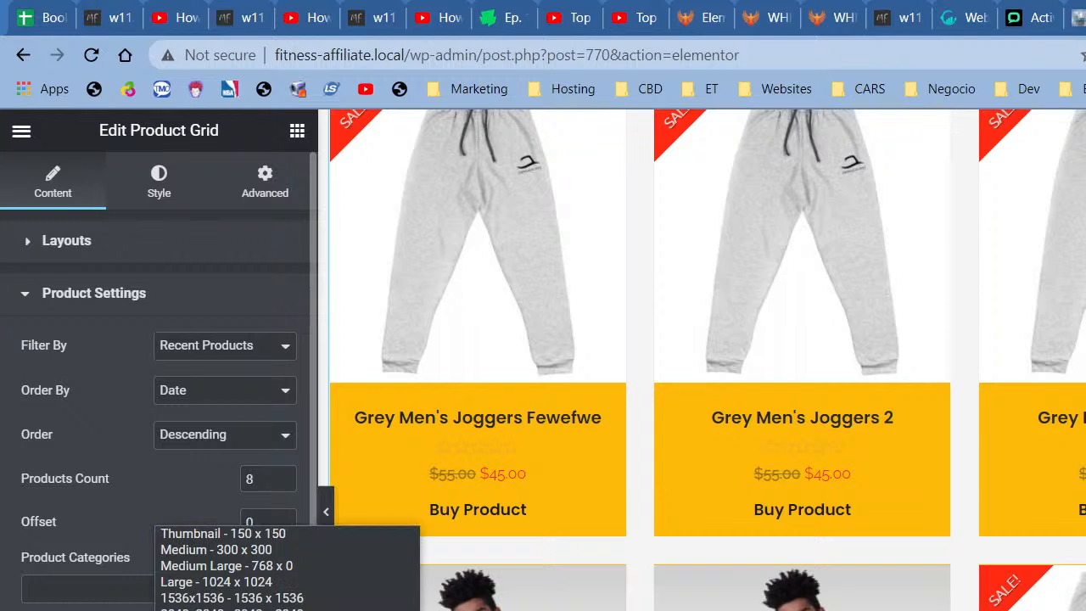
click(213, 548)
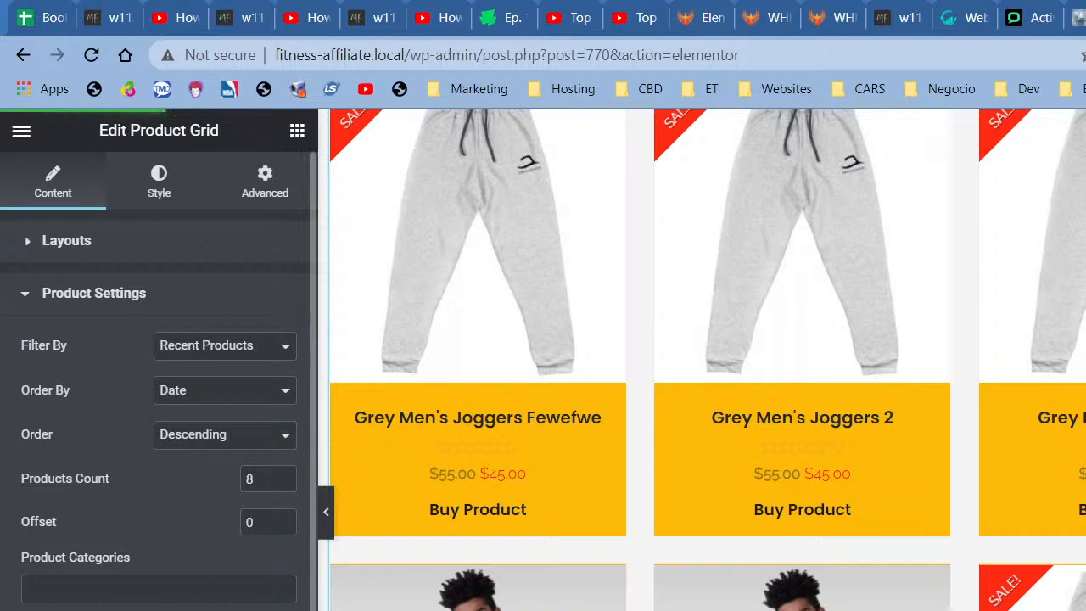
- View the edited home page on the front end from the Elementor editor
click(21, 130)
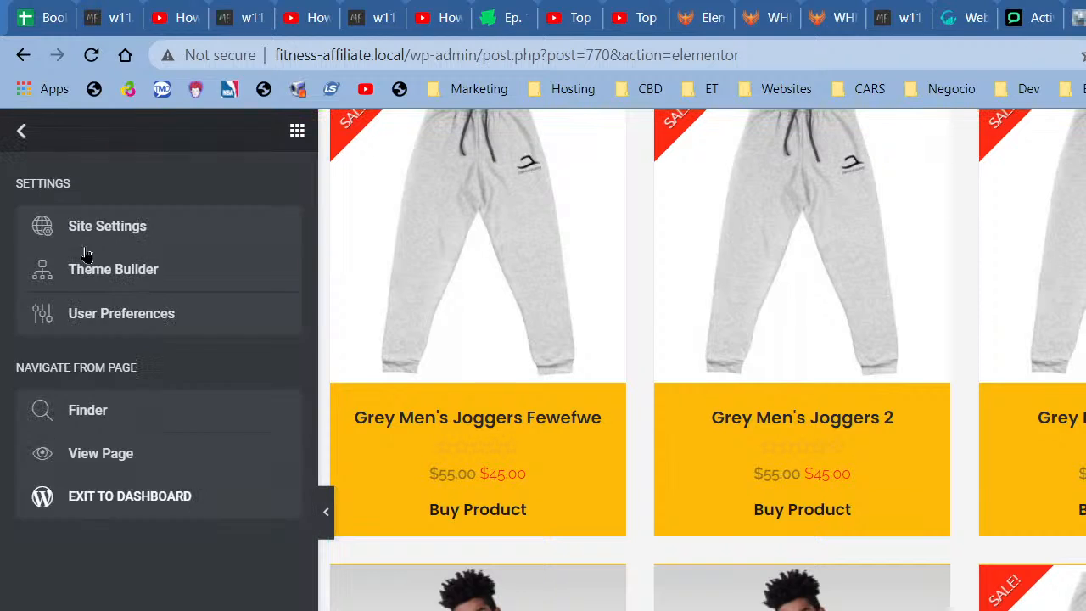
click(138, 453)
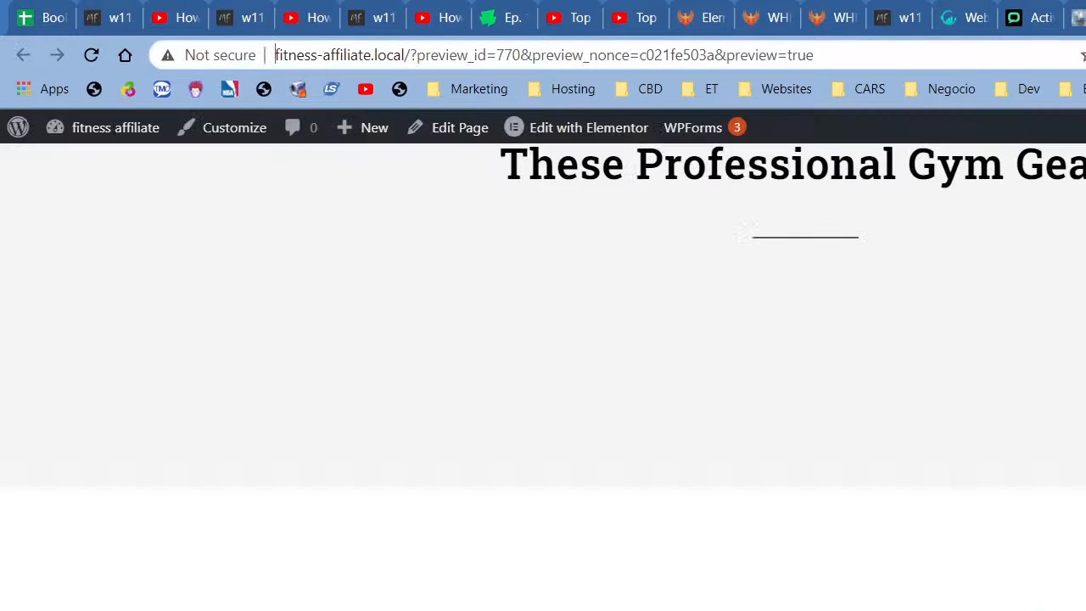
- Review the home page preview from the gym gear heading down through the body transformation and blog sections
scroll(899, 388, down, 5)
scroll(901, 388, down, 15)
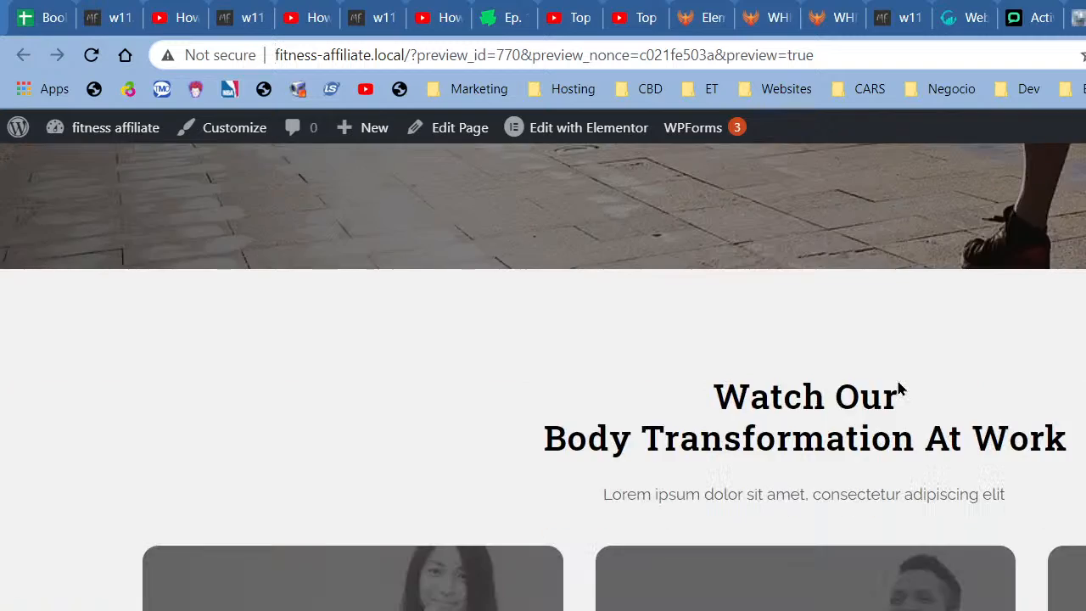
scroll(900, 389, down, 20)
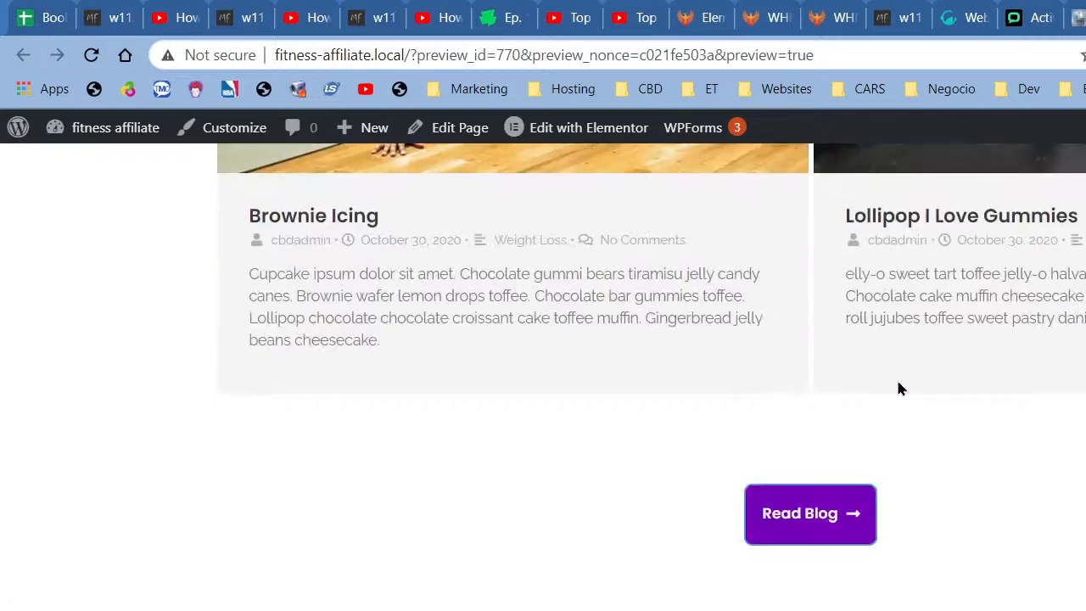
scroll(900, 389, down, 10)
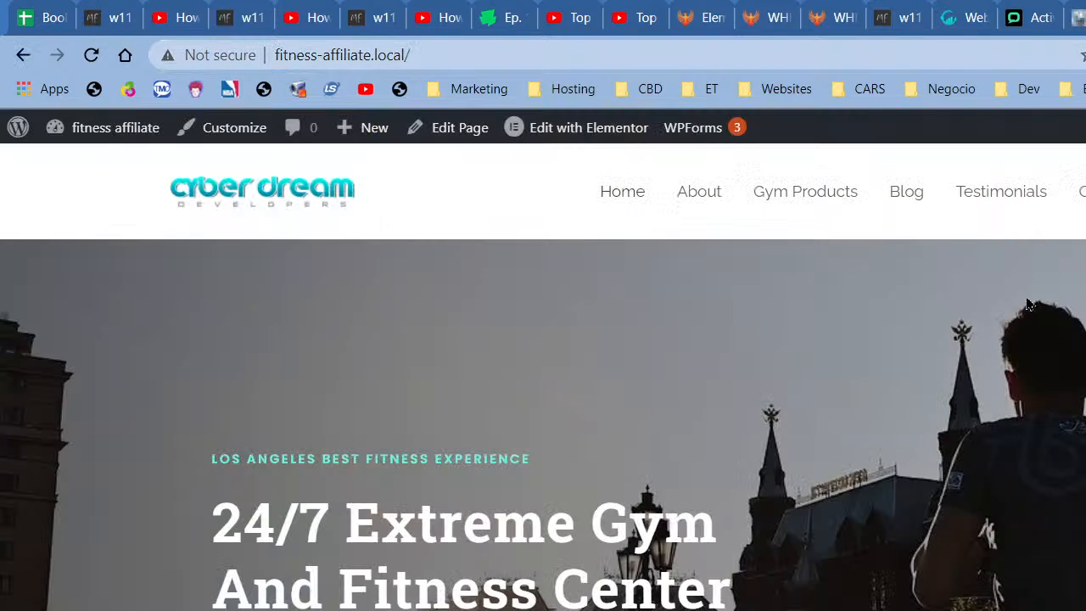
- Examine the gym gear product grid on the live home page, checking its product images, prices and buy links
scroll(1025, 309, down, 15)
scroll(1025, 311, down, 15)
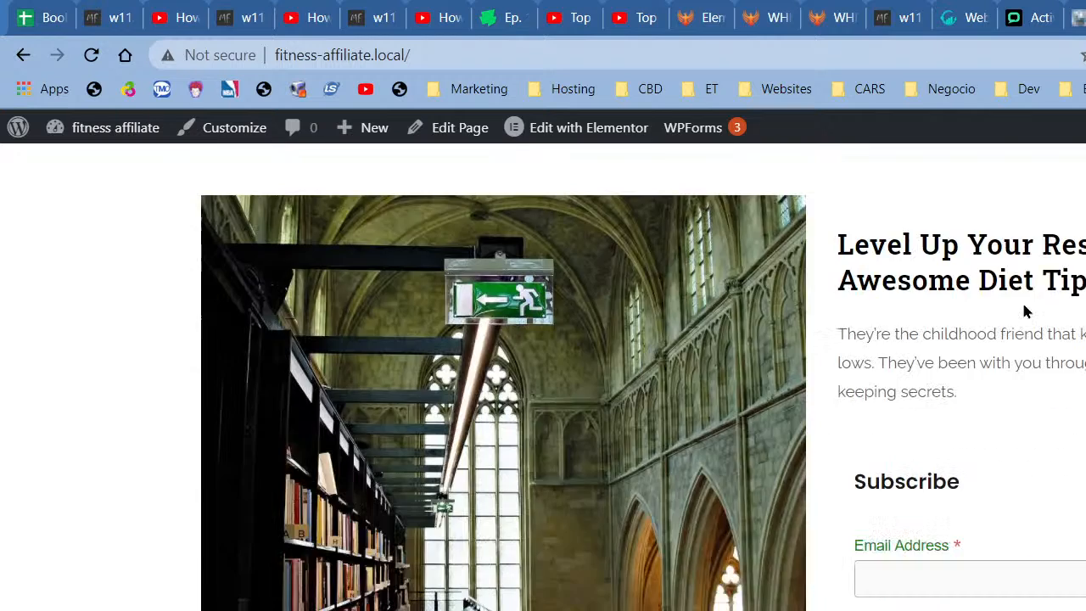
scroll(1023, 311, down, 6)
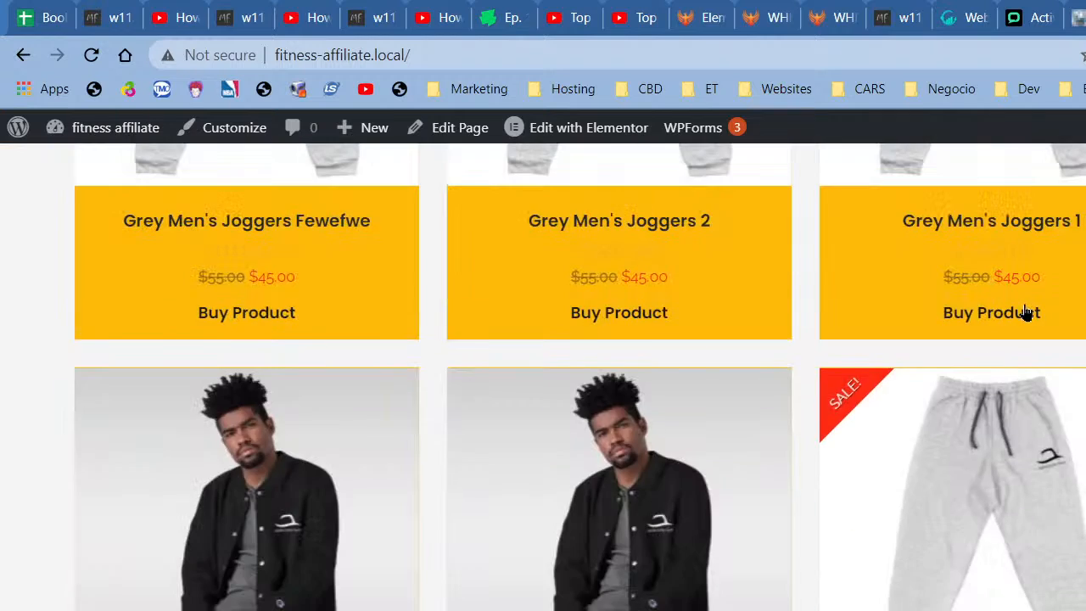
scroll(993, 458, up, 4)
scroll(993, 458, down, 10)
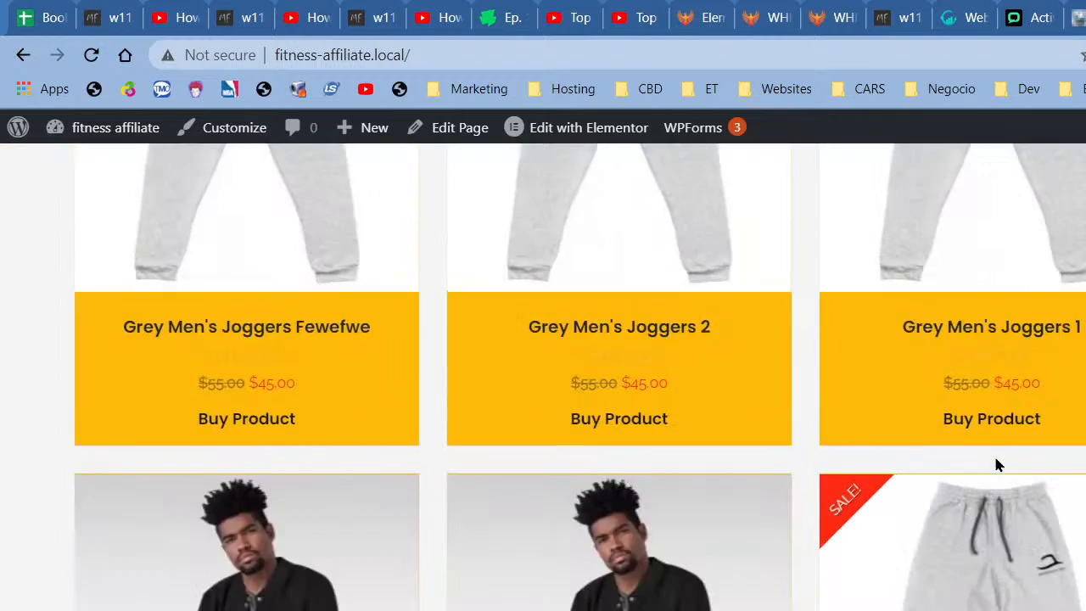
scroll(993, 462, up, 6)
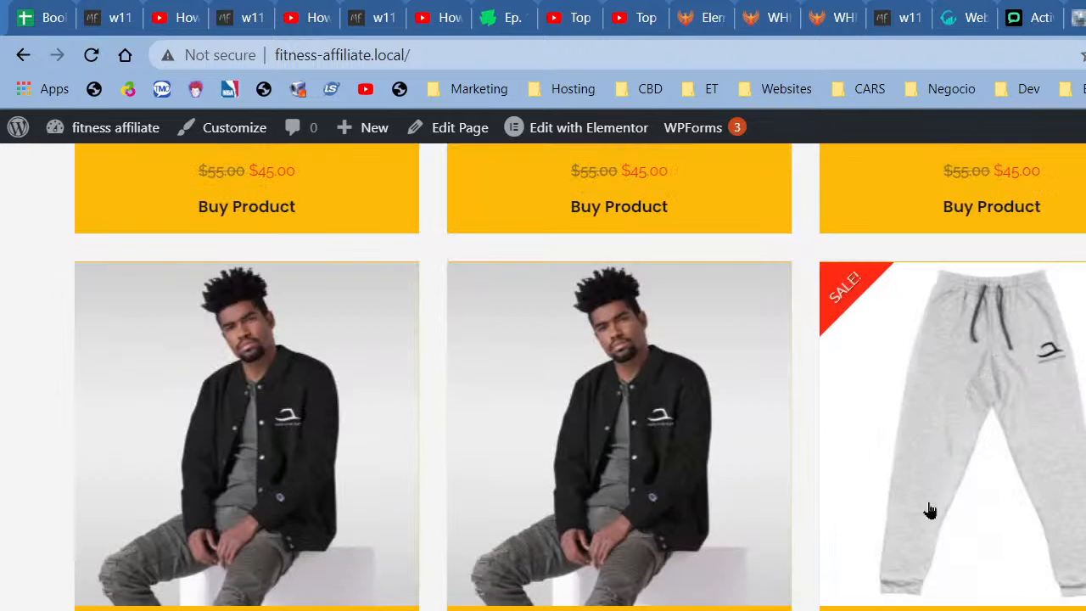
- Review the live home page's remaining sections, from the service cards, image gallery, featured logos and testimonials to the Get In Touch footer
scroll(1071, 456, down, 5)
scroll(1071, 457, down, 6)
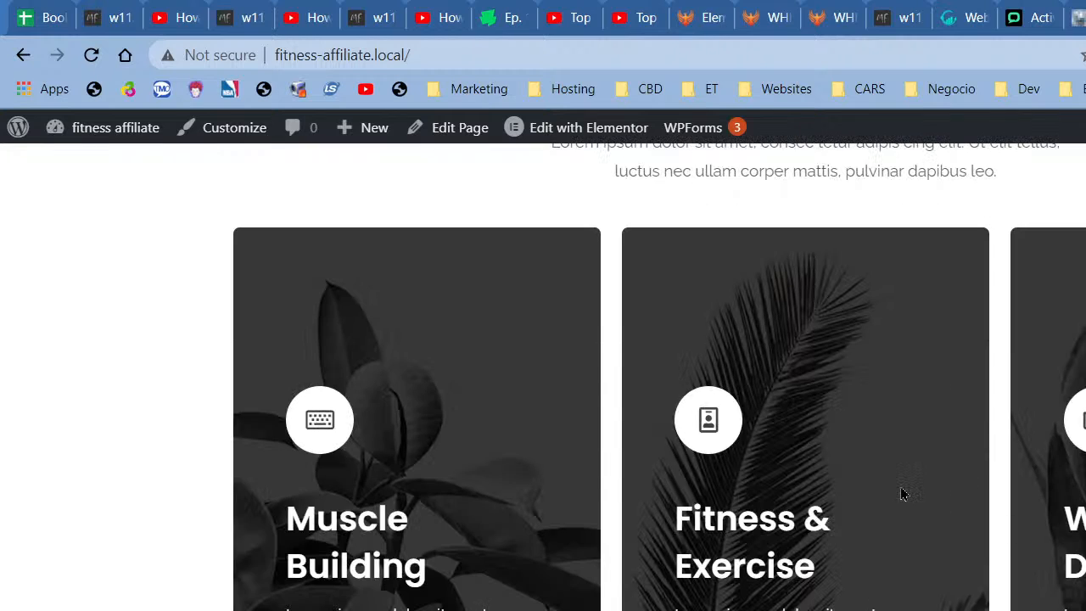
scroll(972, 471, down, 5)
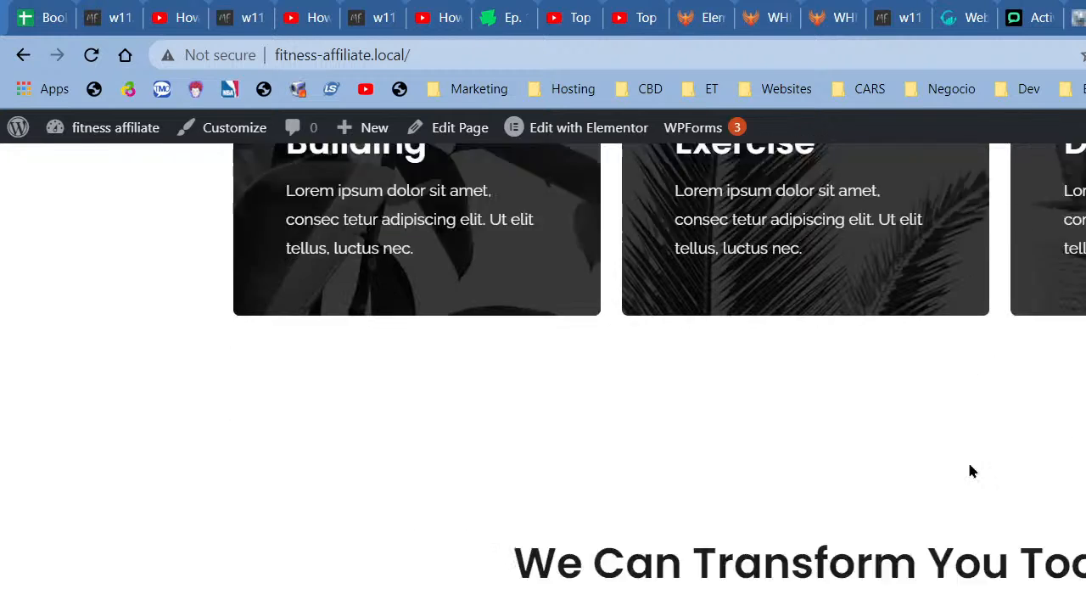
scroll(866, 473, down, 1)
scroll(854, 477, down, 8)
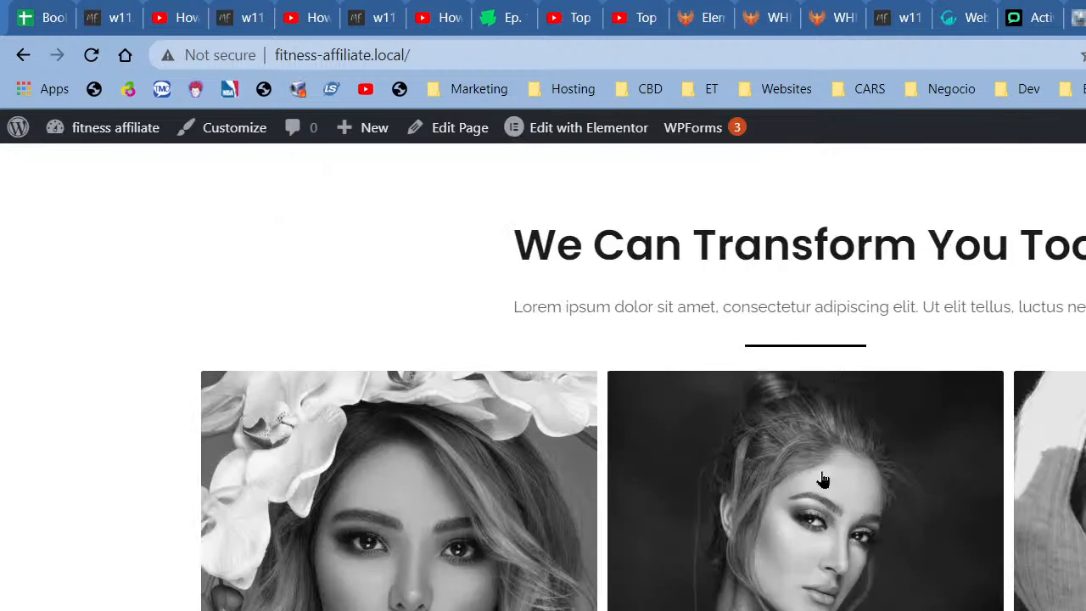
scroll(801, 479, down, 5)
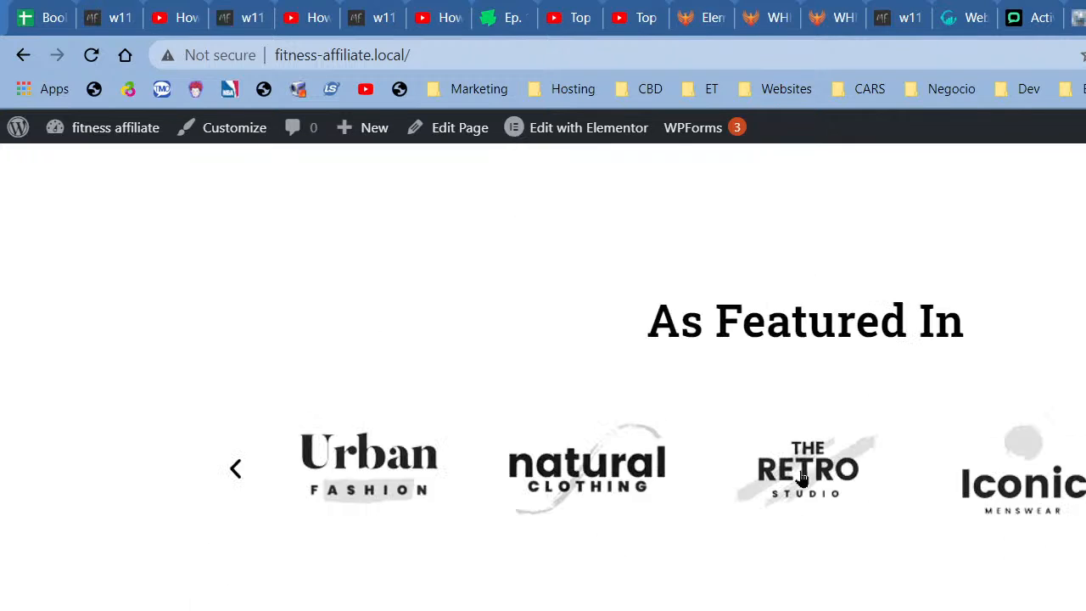
scroll(704, 433, down, 5)
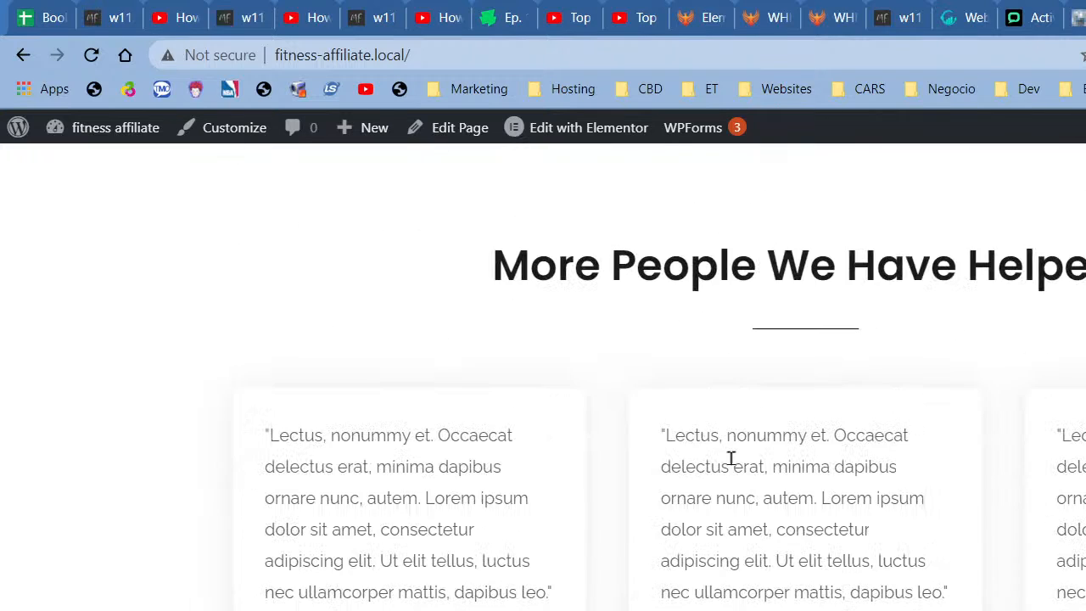
scroll(1076, 582, down, 5)
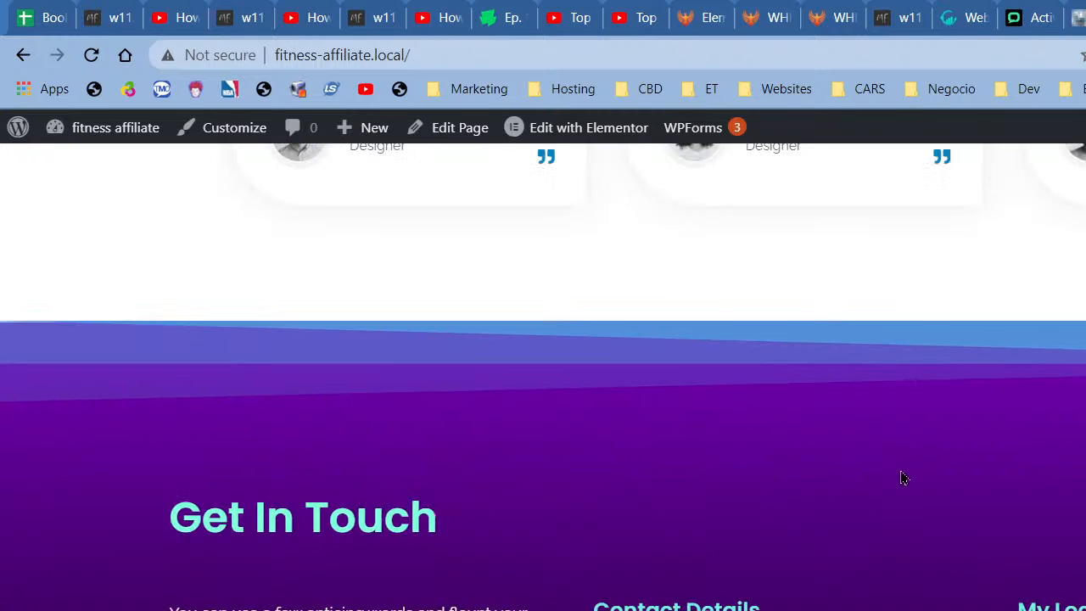
scroll(991, 573, down, 3)
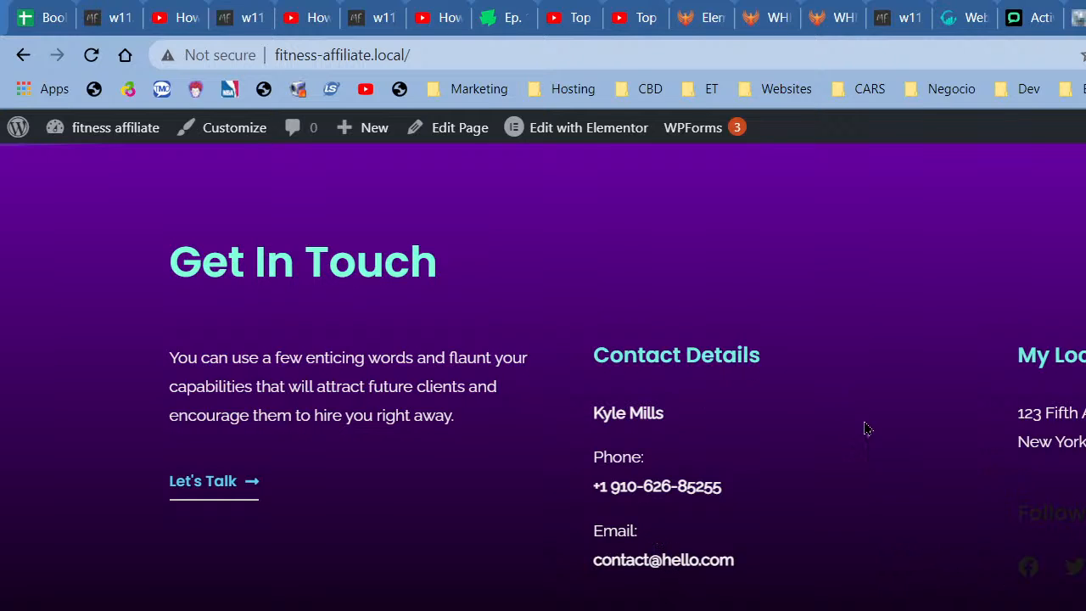
scroll(880, 443, up, 1)
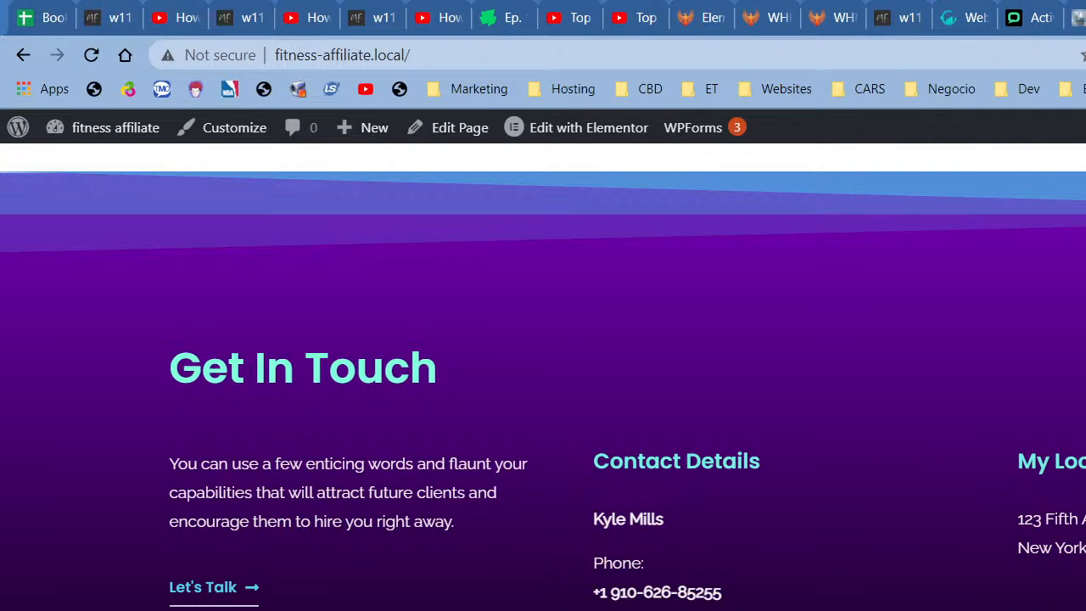